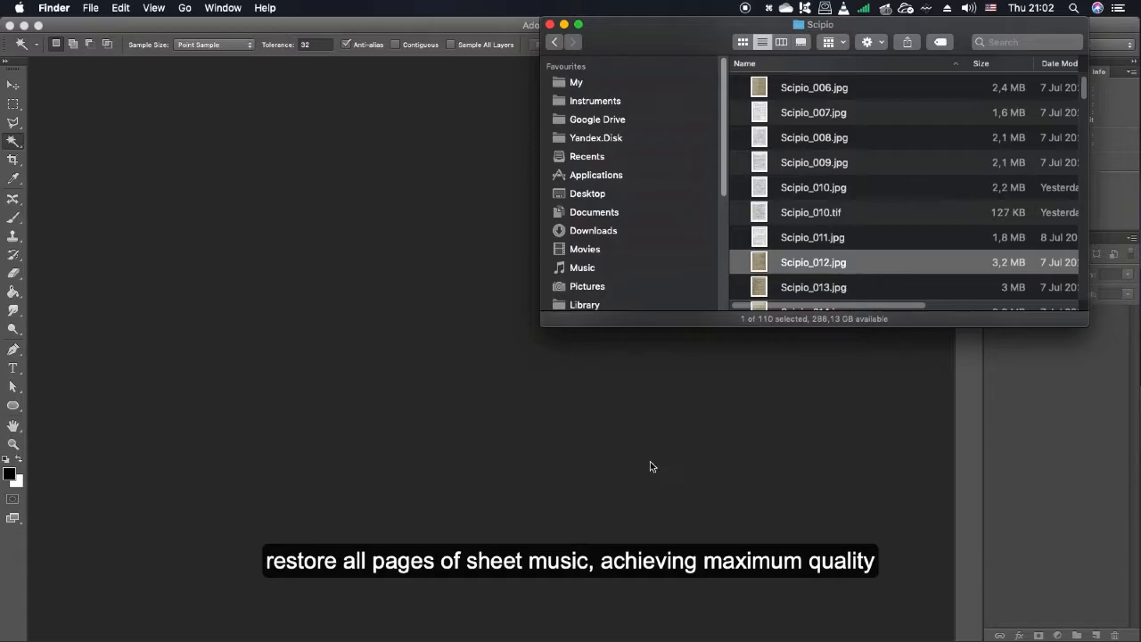
Step: Open the scanned sheet music page Scipio_012.jpg in Photoshop
{"action": "key", "text": "super+alt+o"}
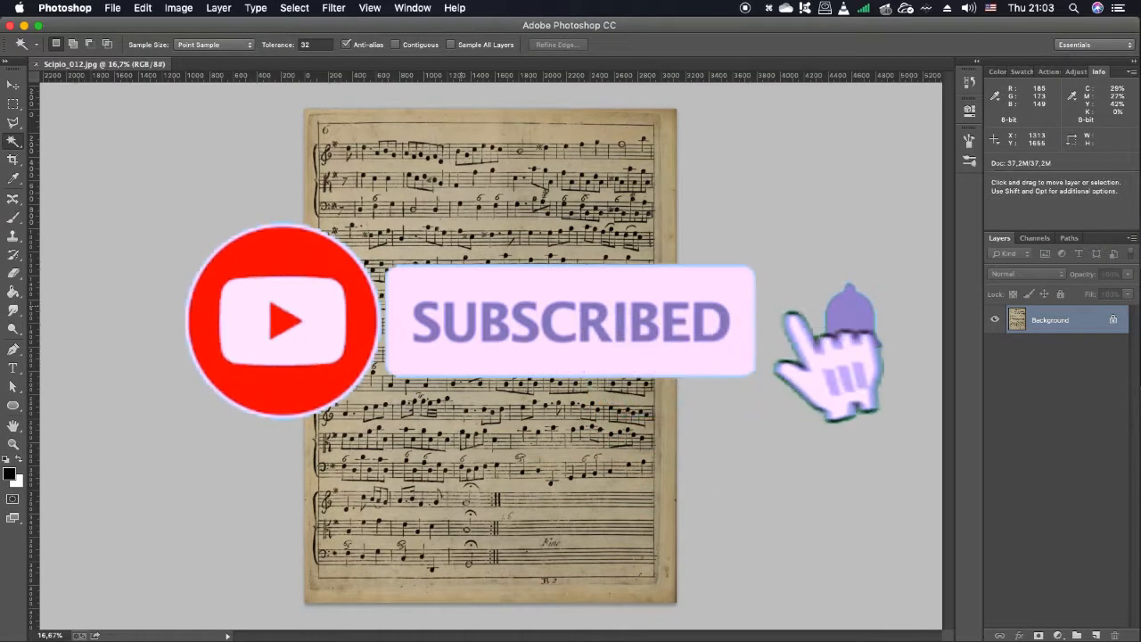
{"action": "key", "text": "super+equal"}
{"action": "key", "text": "super+equal"}
Step: In a Levels adjustment, apply the automatic correction algorithm Enhance Per Channel Contrast
{"action": "key", "text": "super+l"}
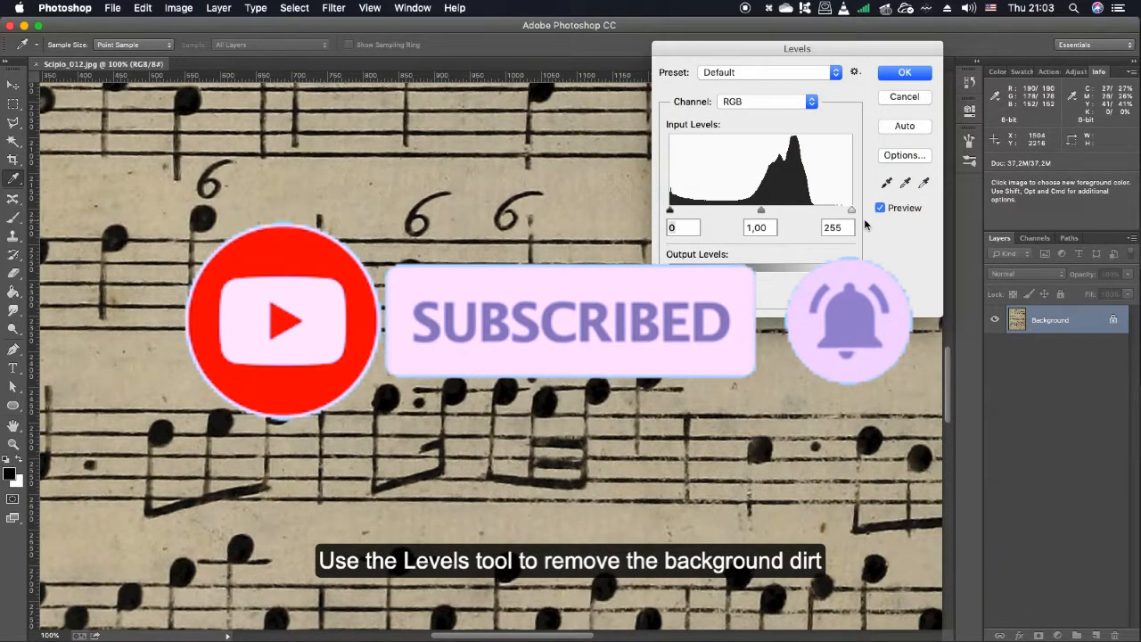
{"action": "left_click", "coordinate": [904, 155]}
{"action": "left_click", "coordinate": [721, 250]}
{"action": "left_click", "coordinate": [718, 266]}
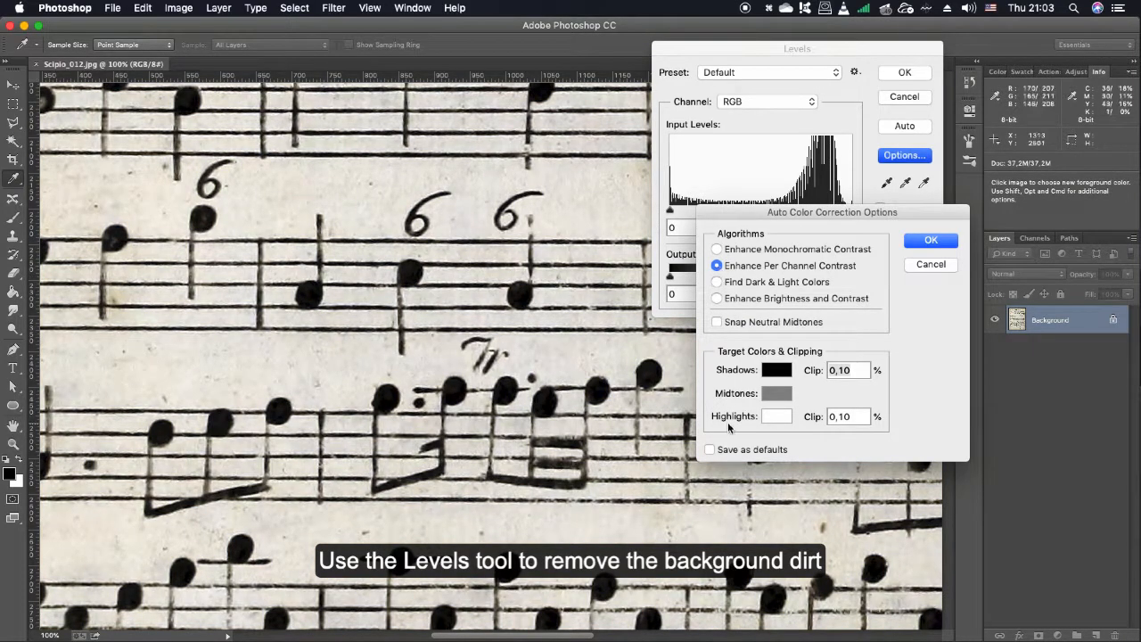
{"action": "left_click", "coordinate": [931, 241]}
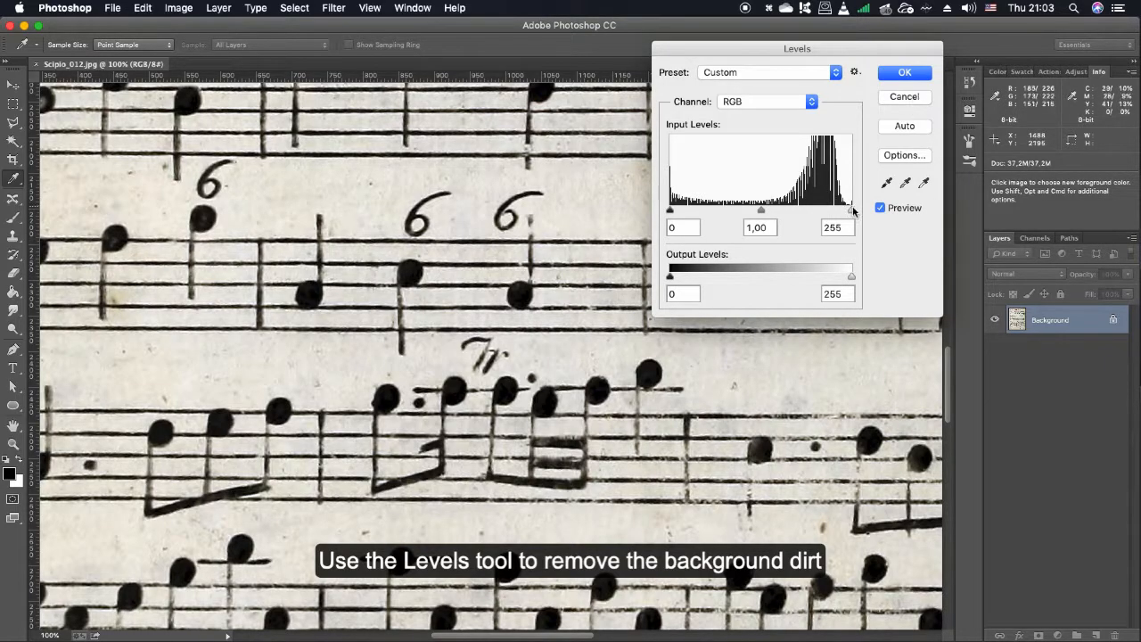
Step: Set the RGB input levels to black 61, midtone 0.58 and white 218 and apply the Levels adjustment
{"action": "mouse_move", "coordinate": [843, 210]}
{"action": "left_mouse_down"}
{"action": "mouse_move", "coordinate": [811, 219]}
{"action": "mouse_move", "coordinate": [833, 223]}
{"action": "left_mouse_up"}
{"action": "left_click_drag", "start_coordinate": [672, 210], "coordinate": [825, 214]}
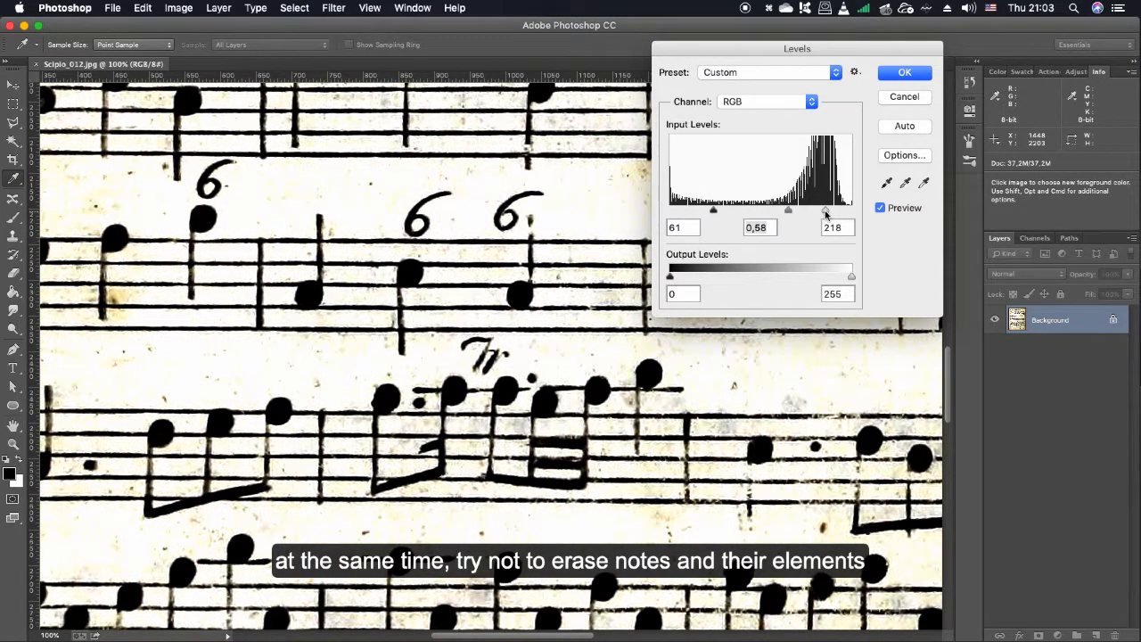
{"action": "left_click", "coordinate": [904, 72]}
{"action": "key", "text": "w"}
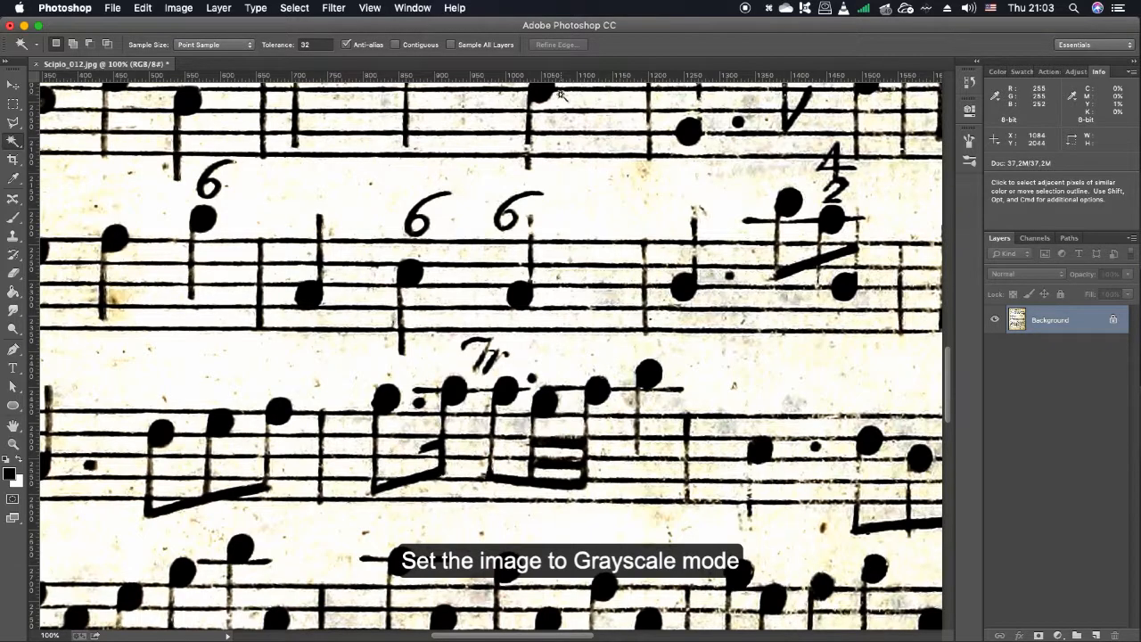
Step: Convert the image from RGB to Grayscale mode
{"action": "left_click", "coordinate": [176, 7]}
{"action": "mouse_move", "coordinate": [267, 25]}
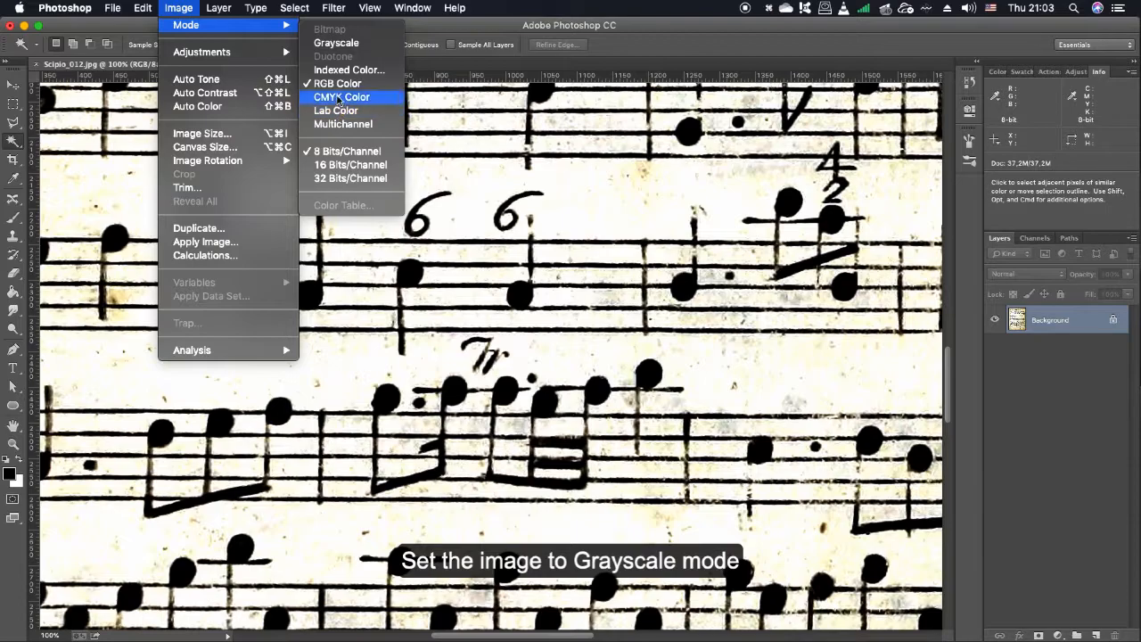
{"action": "left_click", "coordinate": [346, 48]}
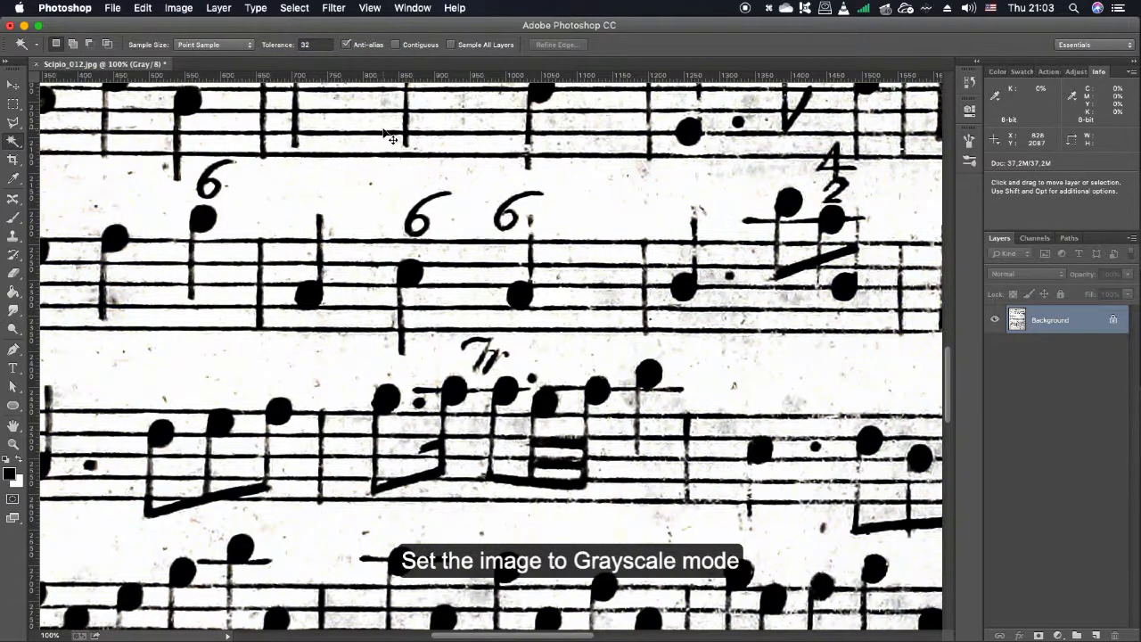
Step: Set a second Levels adjustment on the grayscale page to input black 53 and white 172
{"action": "key", "text": "ctrl+l"}
{"action": "left_click_drag", "start_coordinate": [791, 48], "coordinate": [1001, 66]}
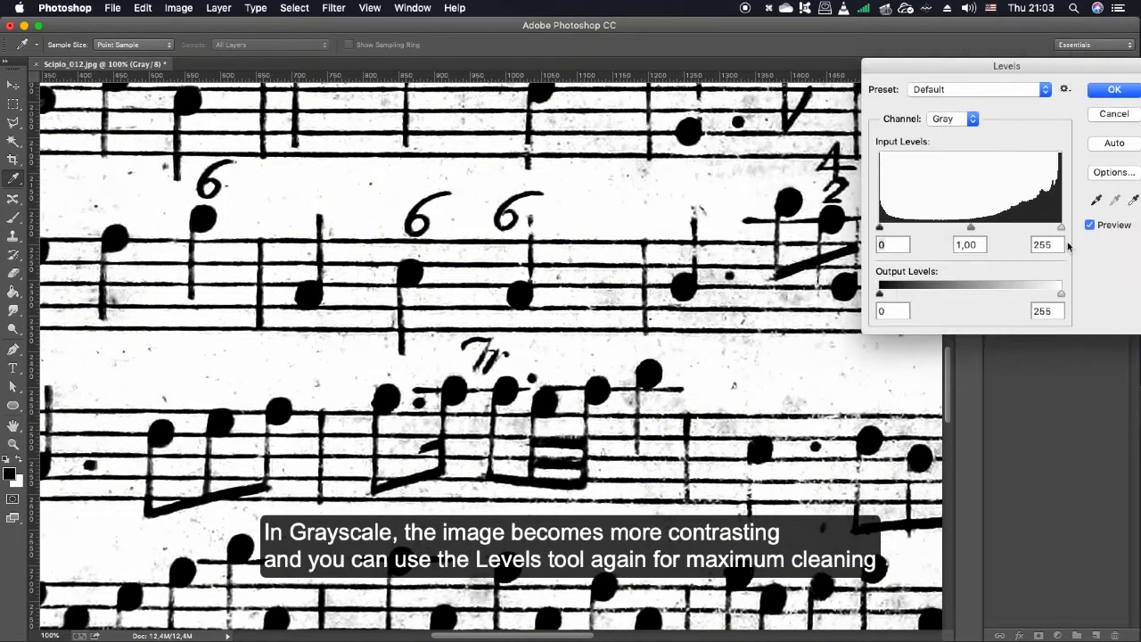
{"action": "left_click_drag", "start_coordinate": [1061, 228], "coordinate": [1018, 229]}
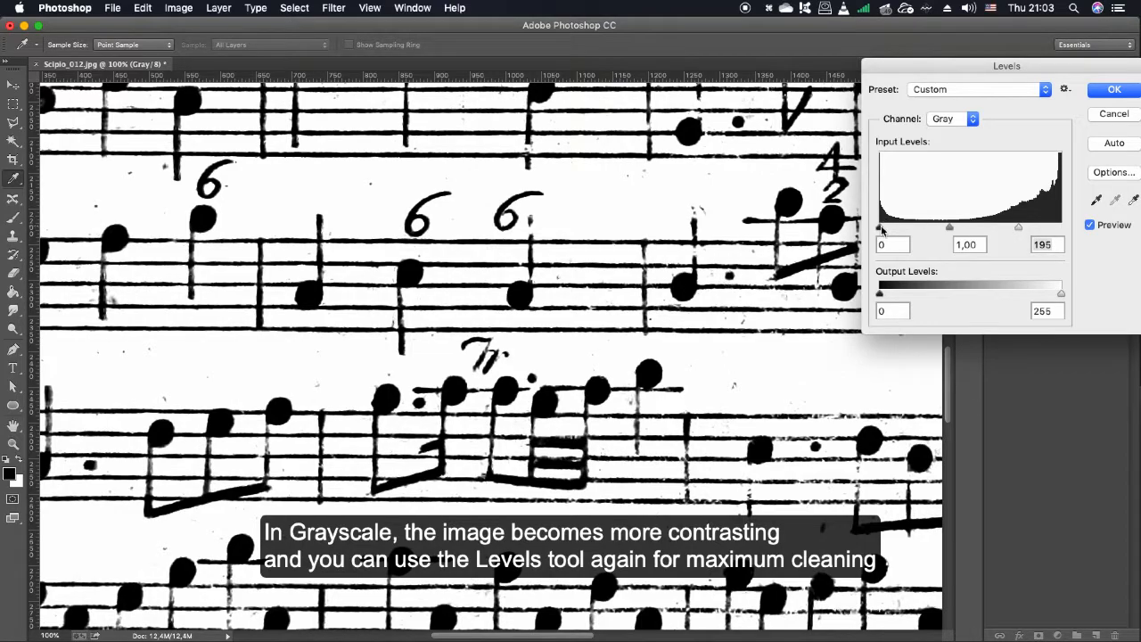
{"action": "left_click_drag", "start_coordinate": [881, 228], "coordinate": [909, 228]}
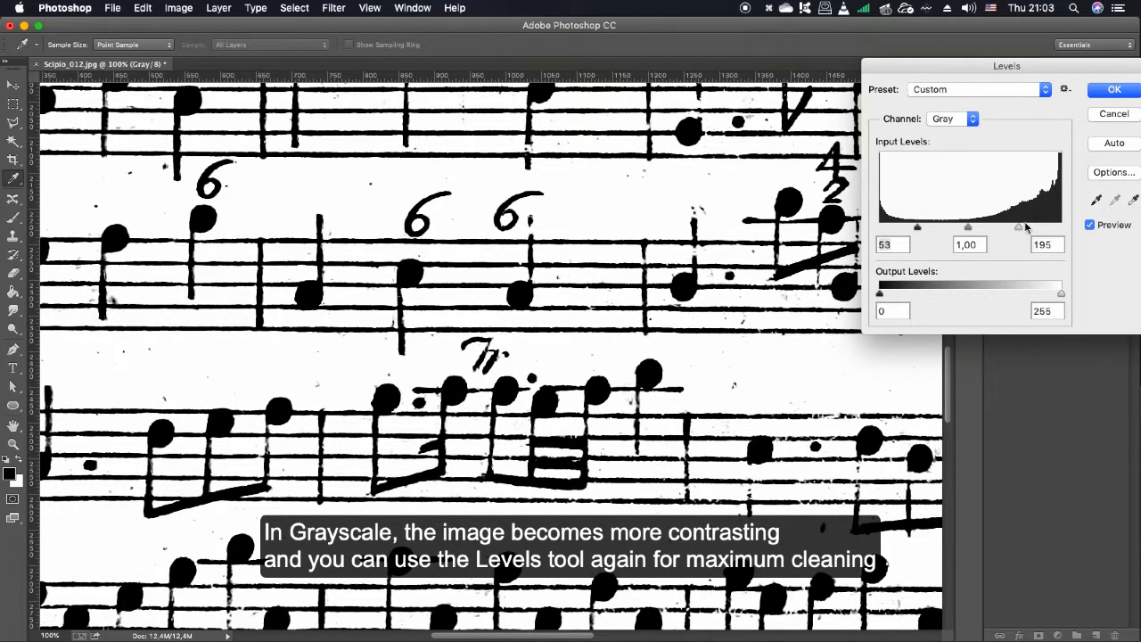
{"action": "left_click_drag", "start_coordinate": [1019, 230], "coordinate": [1002, 234]}
Step: Compare the whole page with the Levels preview off and on, and apply the adjustment
{"action": "key", "text": "super+minus"}
{"action": "key", "text": "super+minus"}
{"action": "key", "text": "super+minus"}
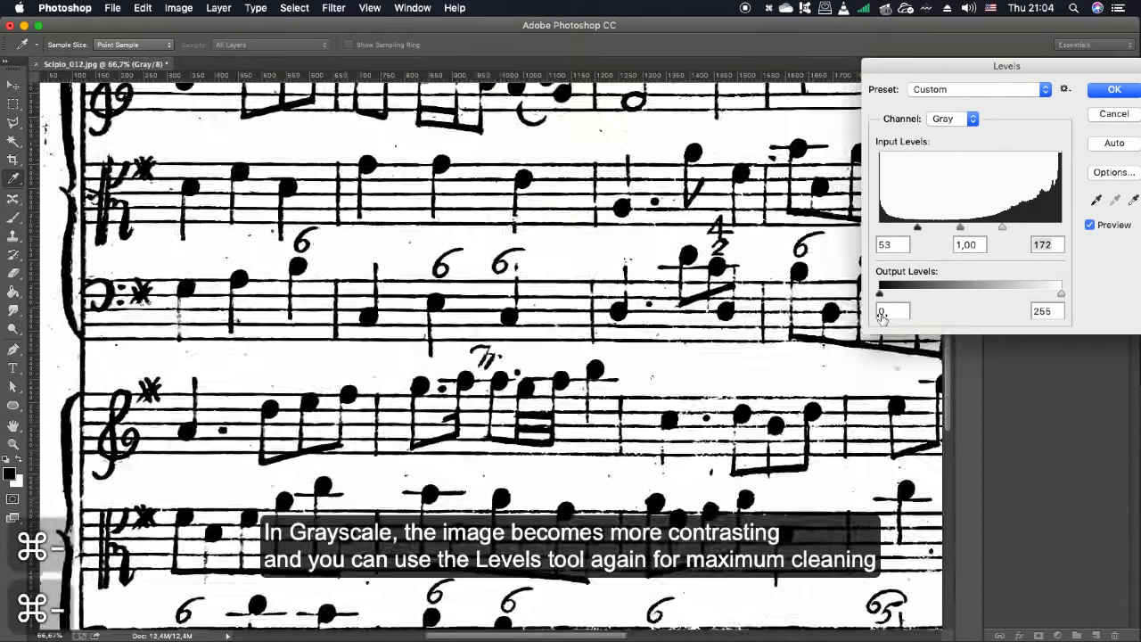
{"action": "key", "text": "super+0"}
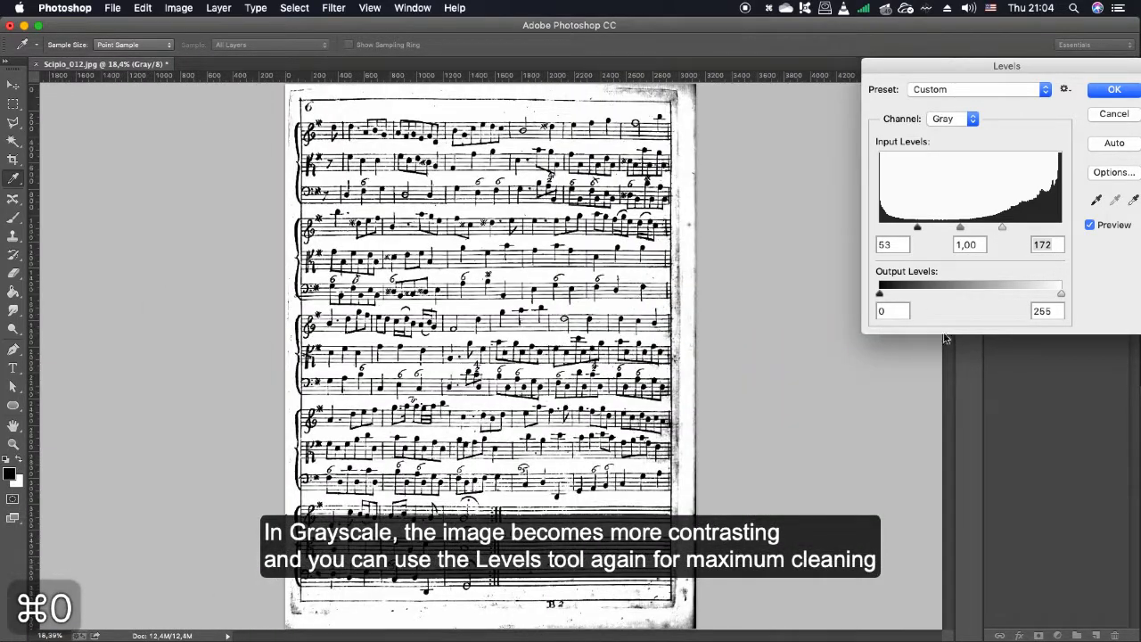
{"action": "left_click", "coordinate": [1089, 225]}
{"action": "left_click", "coordinate": [1089, 224]}
{"action": "key", "text": "Return"}
{"action": "key", "text": "w"}
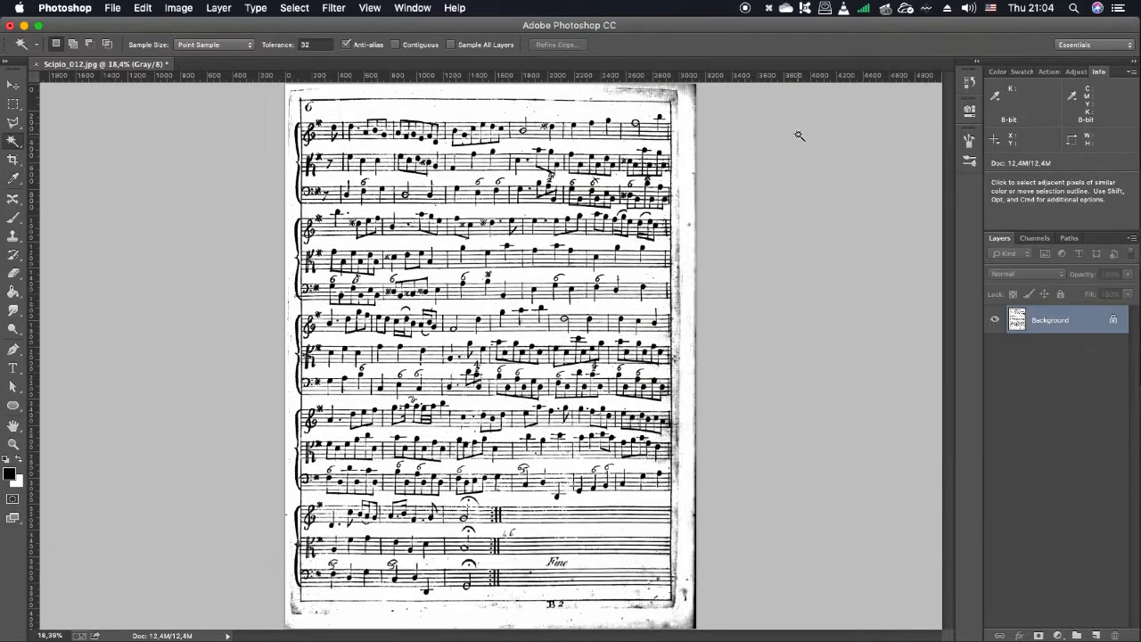
Step: Start a Polygonal Lasso outline beside the first system's brace and run it just above the first staff toward its right end
{"action": "key", "text": "super+plus"}
{"action": "key", "text": "super+plus"}
{"action": "key", "text": "super+plus"}
{"action": "scroll", "coordinate": [337, 246], "scroll_direction": "up", "scroll_amount": 15}
{"action": "scroll", "coordinate": [338, 245], "scroll_direction": "left", "scroll_amount": 5}
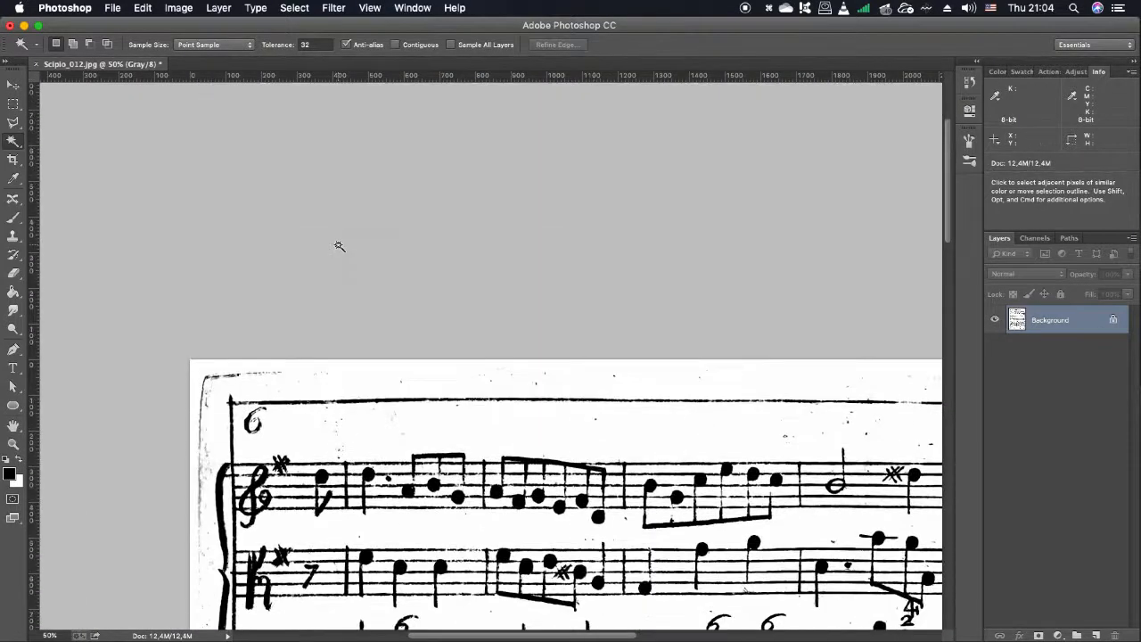
{"action": "key", "text": "l"}
{"action": "scroll", "coordinate": [267, 445], "scroll_direction": "down", "scroll_amount": 3}
{"action": "left_click", "coordinate": [176, 537]}
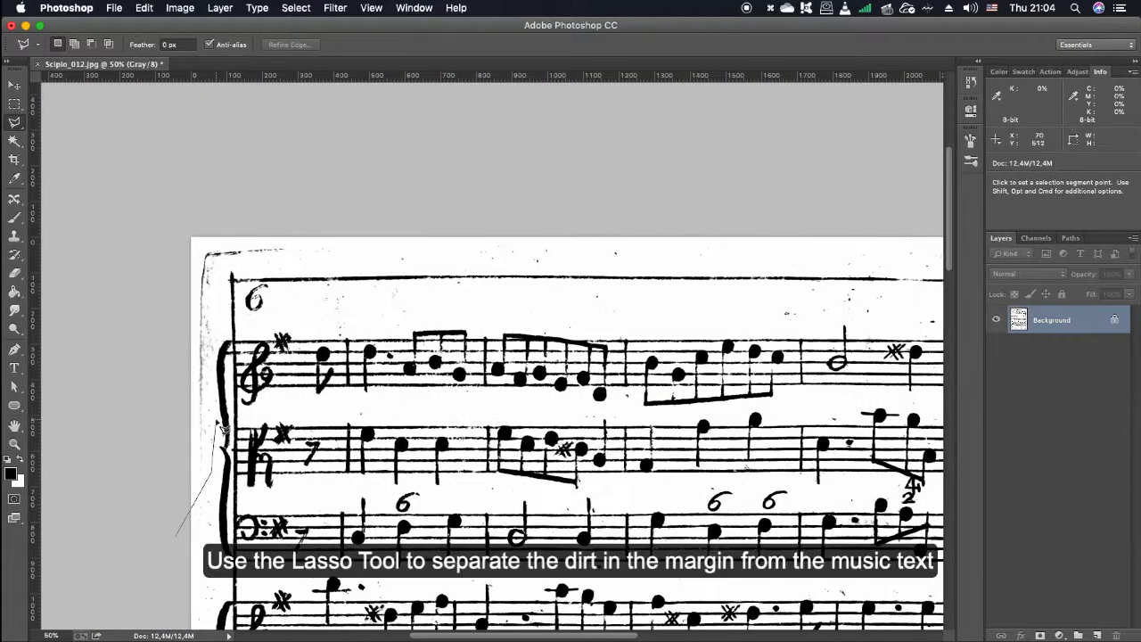
{"action": "left_click", "coordinate": [932, 323]}
{"action": "scroll", "coordinate": [713, 330], "scroll_direction": "right", "scroll_amount": 10}
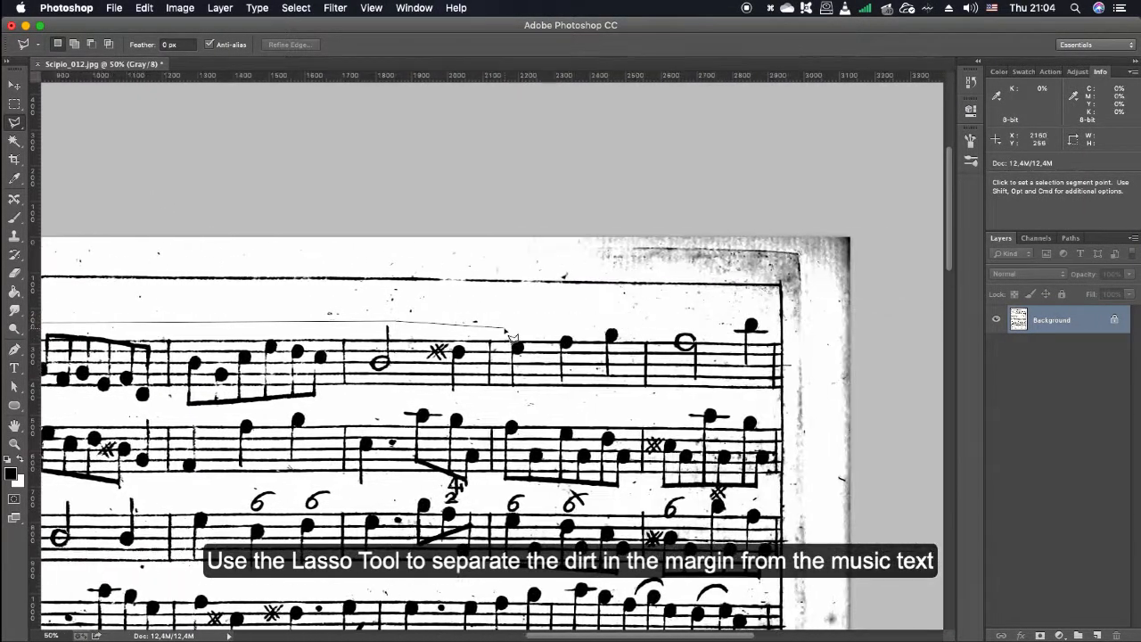
Step: Continue the lasso outline down the right edge of the staves, around the B 2 mark and up the left margin, and close it
{"action": "scroll", "coordinate": [796, 578], "scroll_direction": "down", "scroll_amount": 20}
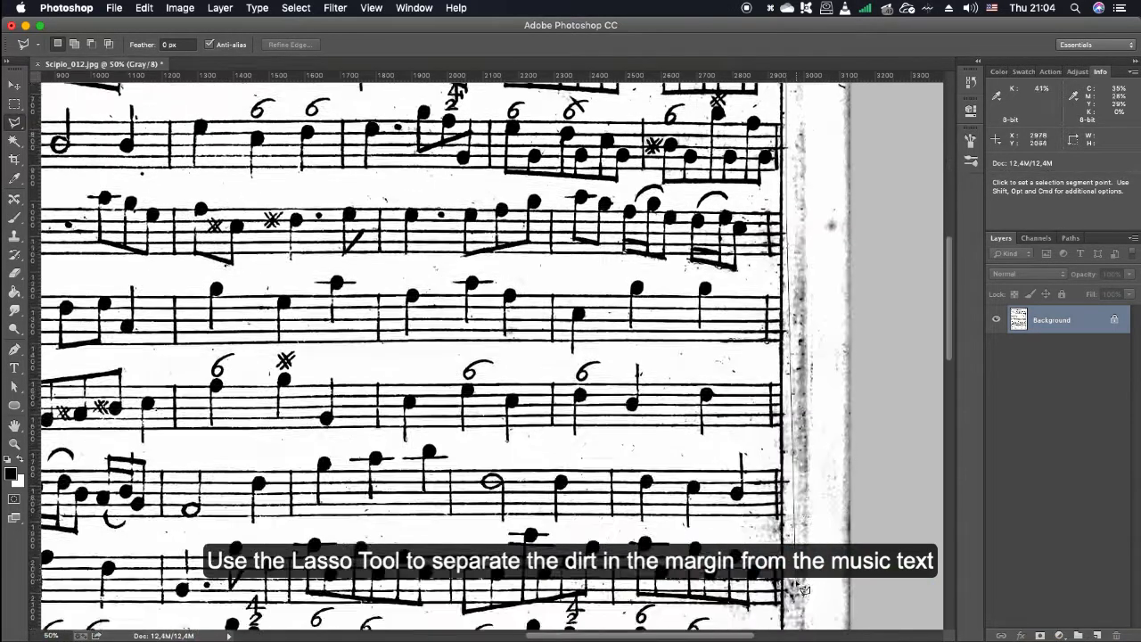
{"action": "scroll", "coordinate": [799, 392], "scroll_direction": "down", "scroll_amount": 5}
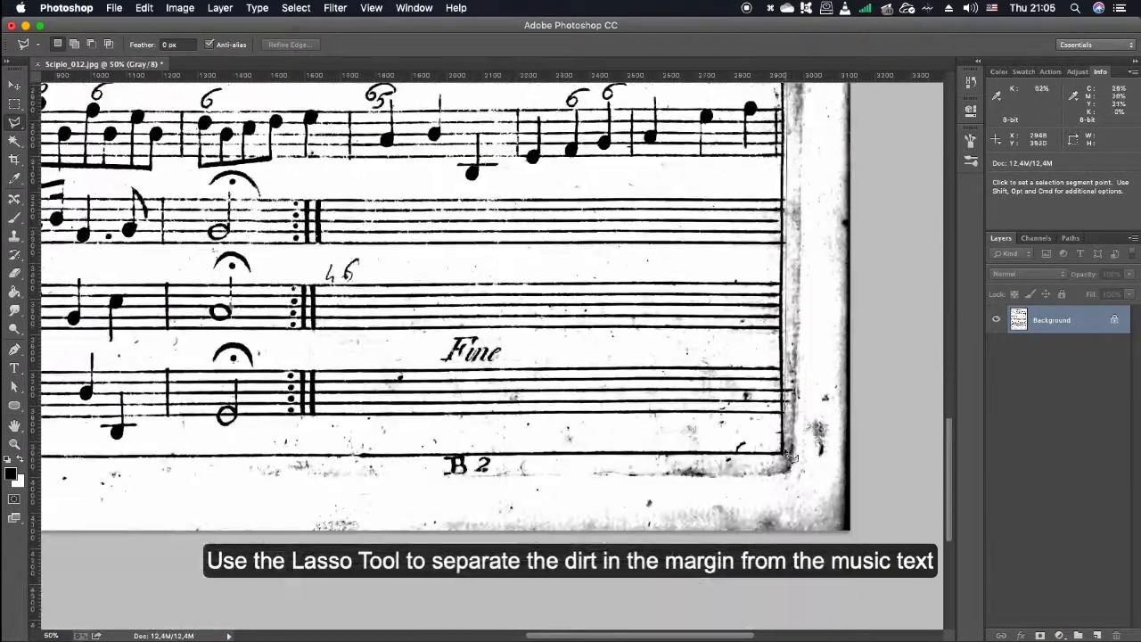
{"action": "left_click", "coordinate": [429, 469]}
{"action": "scroll", "coordinate": [357, 463], "scroll_direction": "left", "scroll_amount": 9}
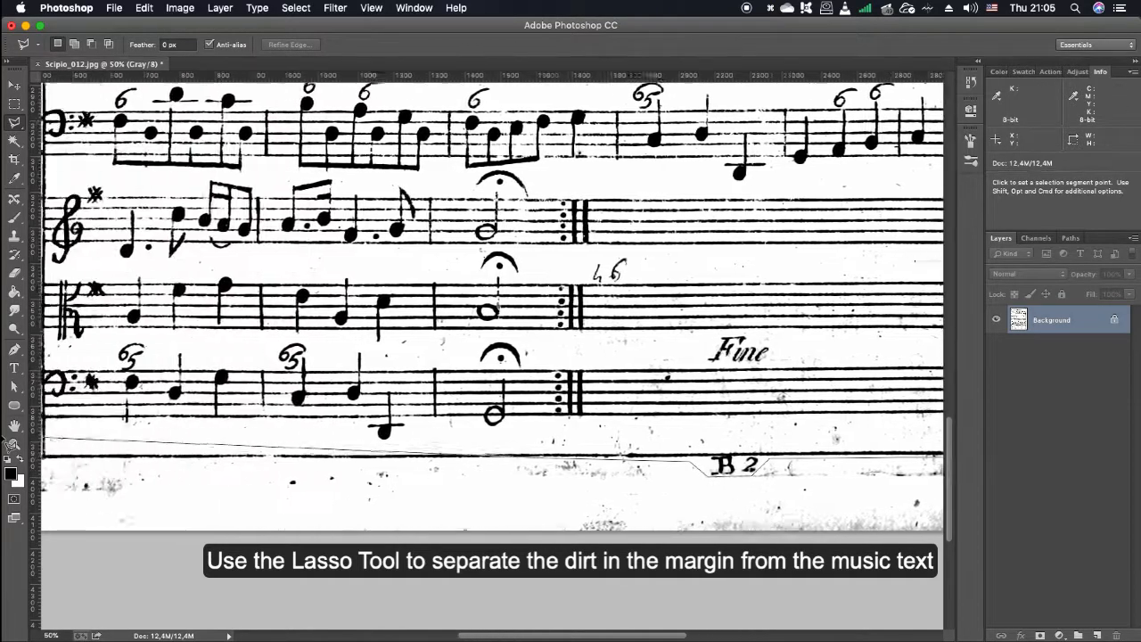
{"action": "scroll", "coordinate": [171, 303], "scroll_direction": "up", "scroll_amount": 20}
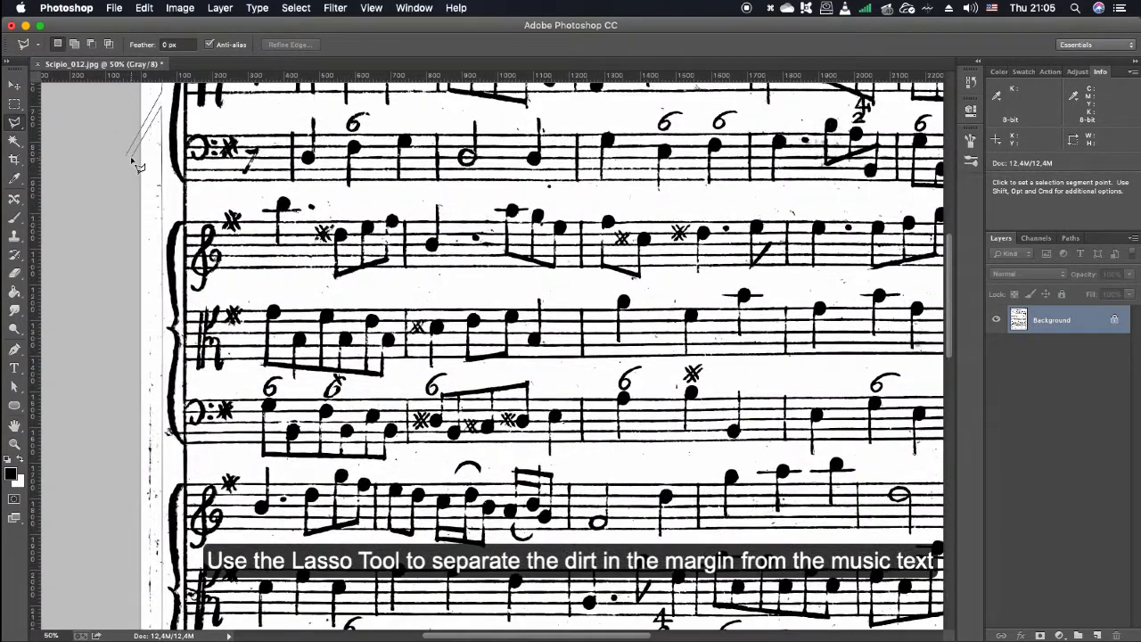
{"action": "double_click", "coordinate": [138, 166]}
Step: Invert the selection, fill the dirty margins around the music to clear them, and deselect
{"action": "key", "text": "shift+super+i"}
{"action": "key", "text": "shift+BackSpace"}
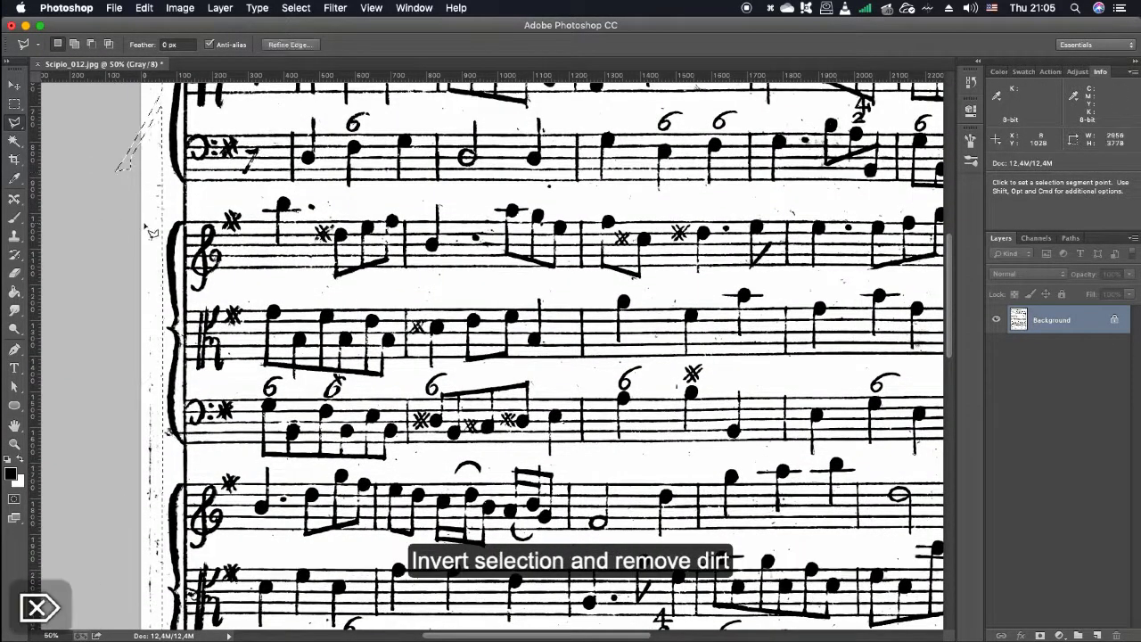
{"action": "left_click", "coordinate": [657, 242]}
{"action": "key", "text": "super+d"}
Step: Select the leftover vertical frame line segments between the systems at the left edge with the Rectangular Marquee and clear them
{"action": "key", "text": "super+0"}
{"action": "key", "text": "super+plus"}
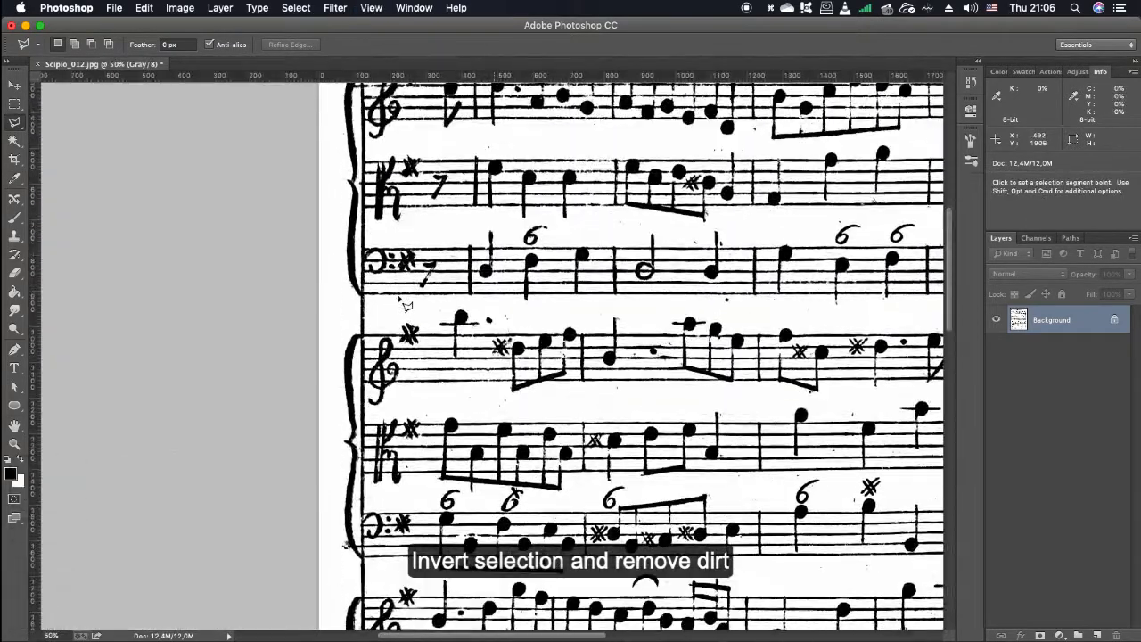
{"action": "key", "text": "m"}
{"action": "scroll", "coordinate": [386, 418], "scroll_direction": "down", "scroll_amount": 5}
{"action": "scroll", "coordinate": [387, 419], "scroll_direction": "down", "scroll_amount": 10}
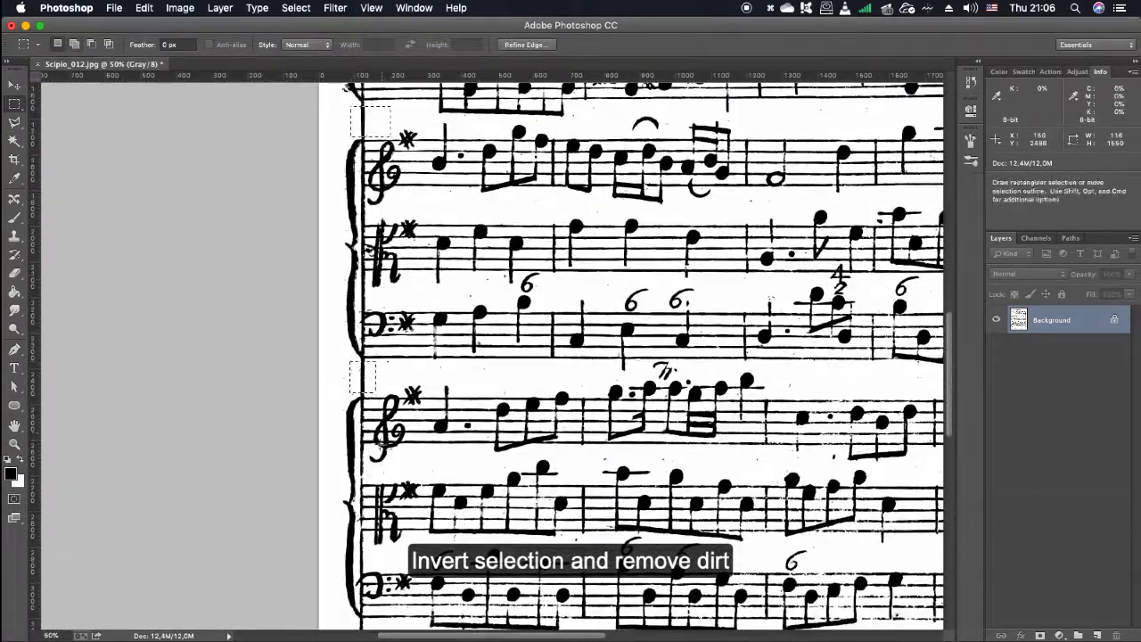
{"action": "left_click_drag", "start_coordinate": [357, 261], "coordinate": [386, 290]}
Step: Clear the leftover horizontal frame line beneath the last staff using rectangular selections, keeping the B 2 mark
{"action": "left_click_drag", "start_coordinate": [616, 588], "coordinate": [815, 570]}
{"action": "scroll", "coordinate": [874, 552], "scroll_direction": "right", "scroll_amount": 10}
{"action": "scroll", "coordinate": [873, 552], "scroll_direction": "down", "scroll_amount": 3}
{"action": "mouse_move", "coordinate": [473, 487]}
{"action": "left_mouse_down"}
{"action": "mouse_move", "coordinate": [640, 533]}
{"action": "mouse_move", "coordinate": [734, 483]}
{"action": "mouse_move", "coordinate": [968, 496]}
{"action": "left_mouse_up"}
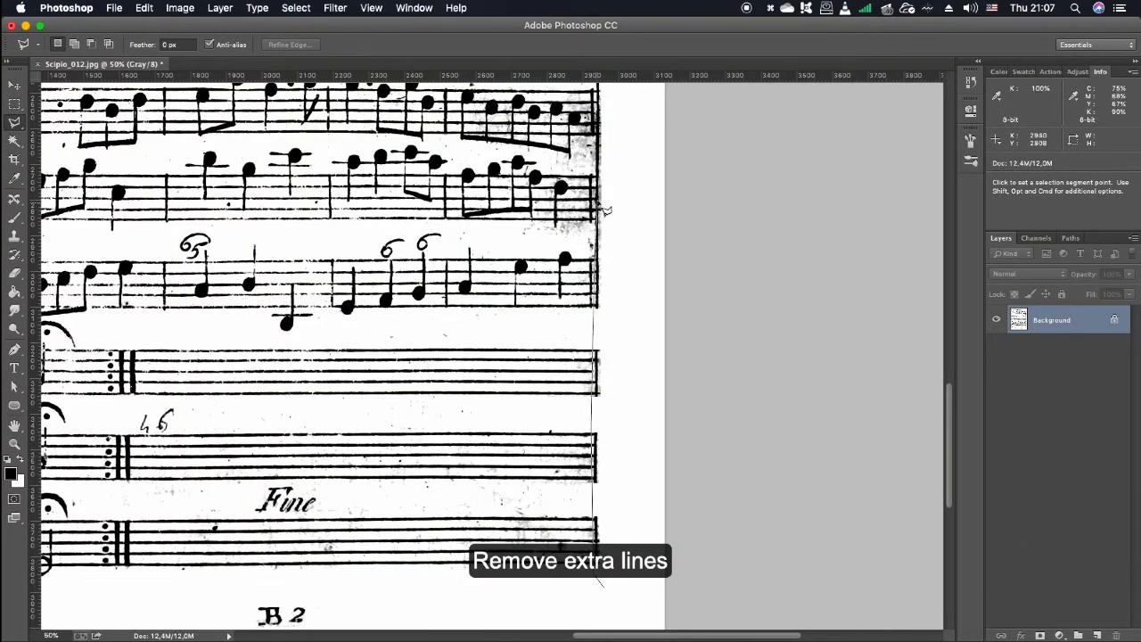
Step: Outline the vertical frame line along the right end of all staves with the Polygonal Lasso and clear it
{"action": "scroll", "coordinate": [601, 170], "scroll_direction": "up", "scroll_amount": 5}
{"action": "scroll", "coordinate": [601, 157], "scroll_direction": "up", "scroll_amount": 10}
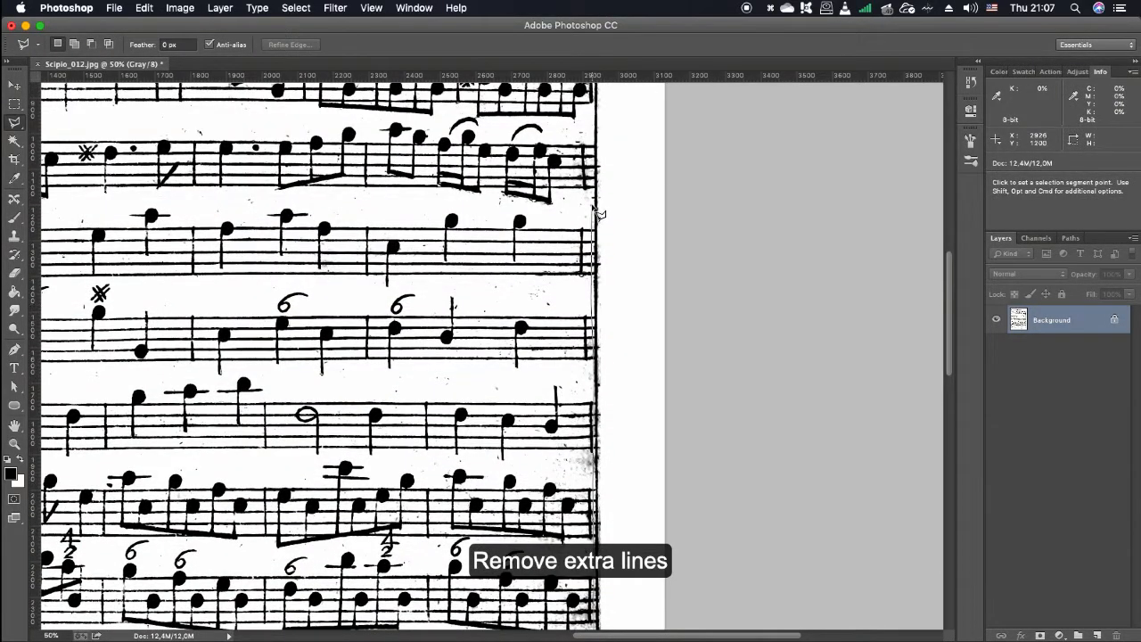
{"action": "scroll", "coordinate": [599, 136], "scroll_direction": "up", "scroll_amount": 10}
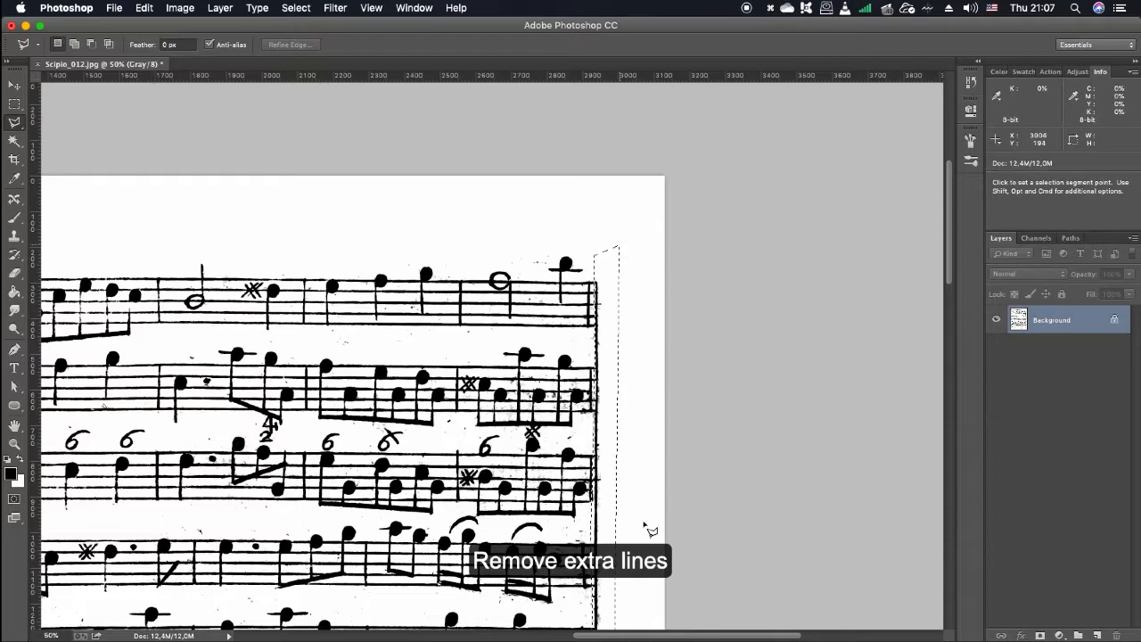
{"action": "scroll", "coordinate": [651, 531], "scroll_direction": "down", "scroll_amount": 20}
{"action": "scroll", "coordinate": [848, 306], "scroll_direction": "up", "scroll_amount": 12}
{"action": "key", "text": "BackSpace"}
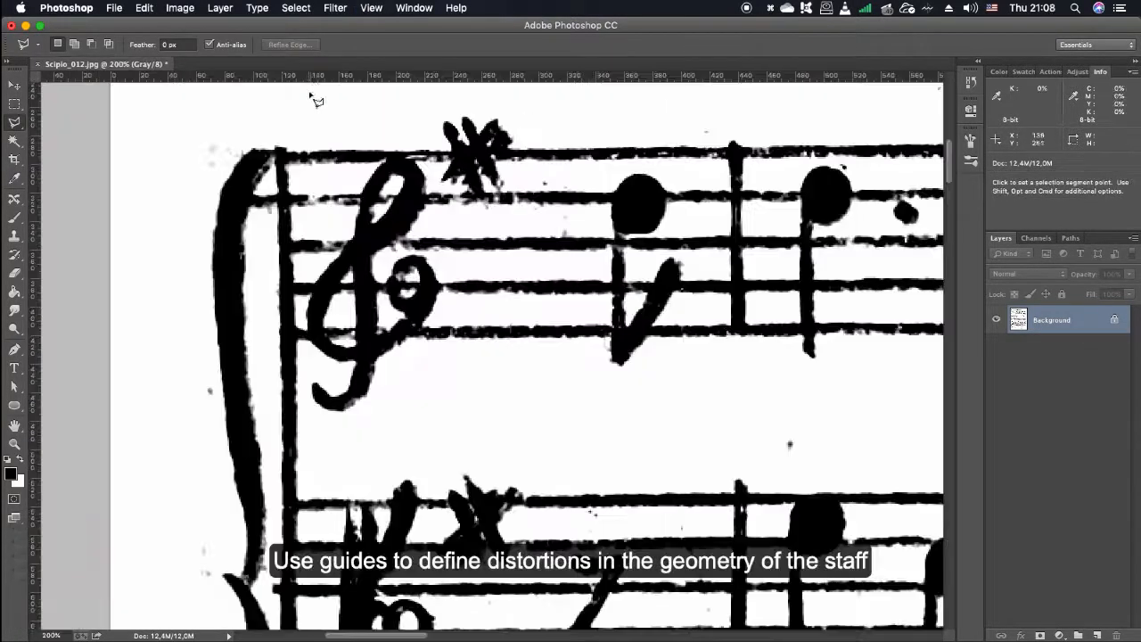
Step: Place horizontal guides along the top lines of the first two staves and a vertical guide on the opening barline
{"action": "left_click_drag", "start_coordinate": [321, 75], "coordinate": [331, 152]}
{"action": "left_click_drag", "start_coordinate": [347, 74], "coordinate": [330, 497]}
{"action": "left_click_drag", "start_coordinate": [34, 386], "coordinate": [285, 385]}
Step: Add a horizontal guide along the first staff's bottom line and a vertical guide at the staves' right end, about X 2935
{"action": "key", "text": "super+minus"}
{"action": "scroll", "coordinate": [361, 546], "scroll_direction": "up", "scroll_amount": 3}
{"action": "left_click_drag", "start_coordinate": [445, 74], "coordinate": [450, 464]}
{"action": "scroll", "coordinate": [395, 496], "scroll_direction": "right", "scroll_amount": 15}
{"action": "scroll", "coordinate": [395, 497], "scroll_direction": "up", "scroll_amount": 5}
{"action": "scroll", "coordinate": [395, 496], "scroll_direction": "down", "scroll_amount": 3}
{"action": "left_click_drag", "start_coordinate": [33, 427], "coordinate": [491, 443]}
Step: Free-transform the whole page toward the guides, about 100.26% width, 100.53% height, 0.29° rotation and 0.40° horizontal skew, and deselect
{"action": "key", "text": "super+a"}
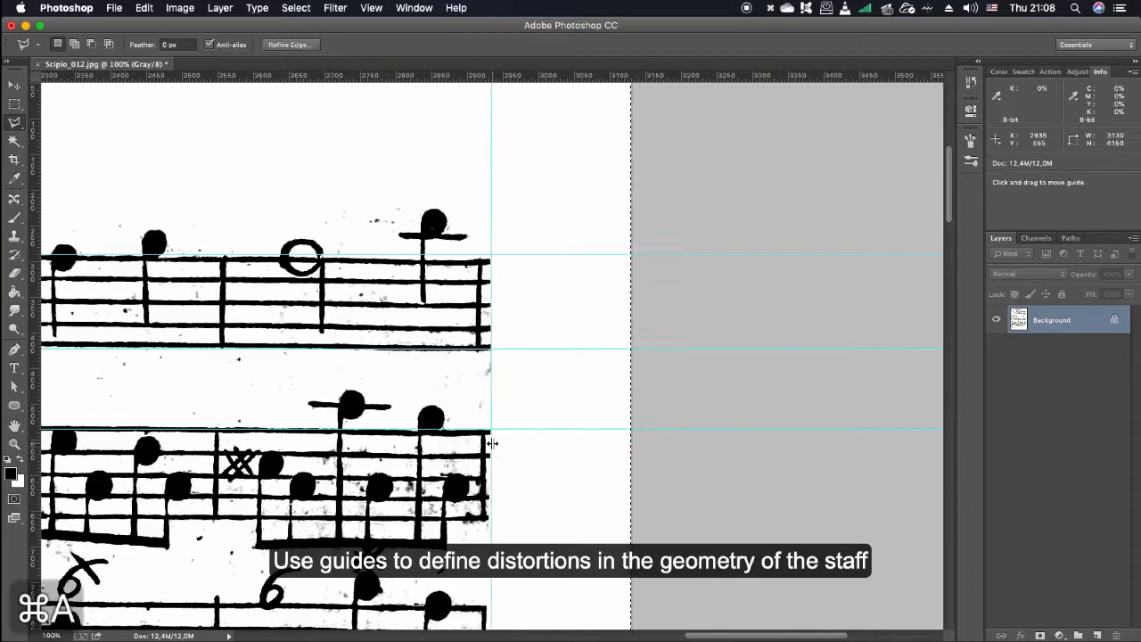
{"action": "key", "text": "super+t"}
{"action": "scroll", "coordinate": [553, 397], "scroll_direction": "up", "scroll_amount": 3}
{"action": "scroll", "coordinate": [611, 377], "scroll_direction": "down", "scroll_amount": 20}
{"action": "scroll", "coordinate": [611, 376], "scroll_direction": "up", "scroll_amount": 5}
{"action": "left_click_drag", "start_coordinate": [631, 428], "coordinate": [654, 348]}
{"action": "scroll", "coordinate": [654, 350], "scroll_direction": "up", "scroll_amount": 10}
{"action": "scroll", "coordinate": [653, 350], "scroll_direction": "down", "scroll_amount": 20}
{"action": "scroll", "coordinate": [653, 349], "scroll_direction": "left", "scroll_amount": 15}
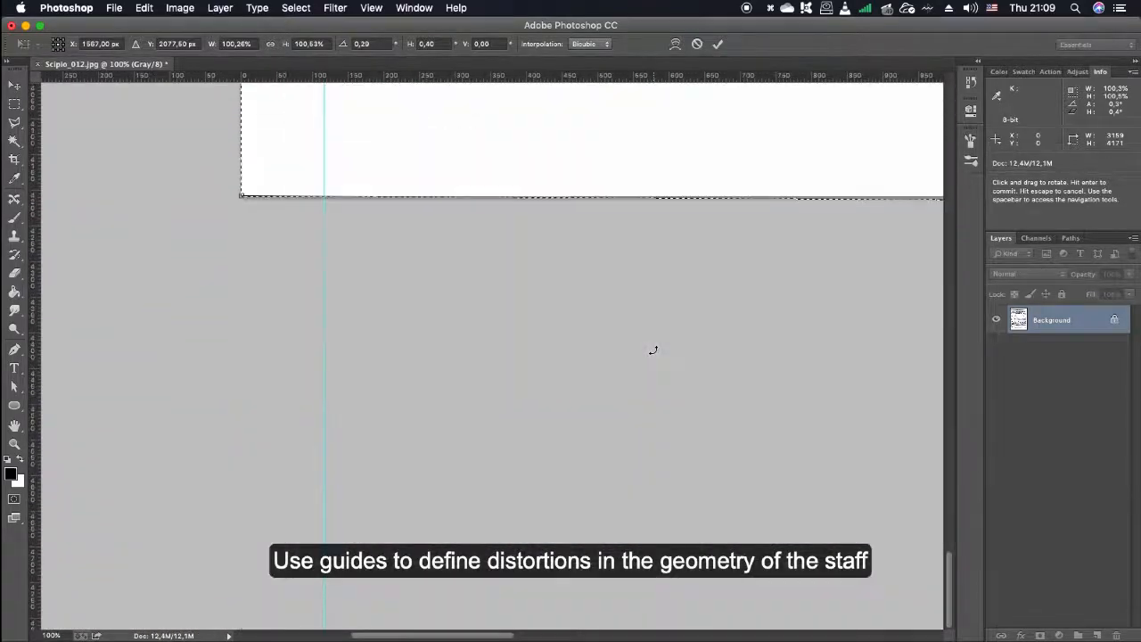
{"action": "key", "text": "Return"}
{"action": "key", "text": "super+d"}
Step: Place horizontal guides along the second staff's bottom line and the third staff's top and bottom lines
{"action": "scroll", "coordinate": [294, 328], "scroll_direction": "up", "scroll_amount": 20}
{"action": "scroll", "coordinate": [294, 328], "scroll_direction": "down", "scroll_amount": 5}
{"action": "scroll", "coordinate": [350, 148], "scroll_direction": "up", "scroll_amount": 1}
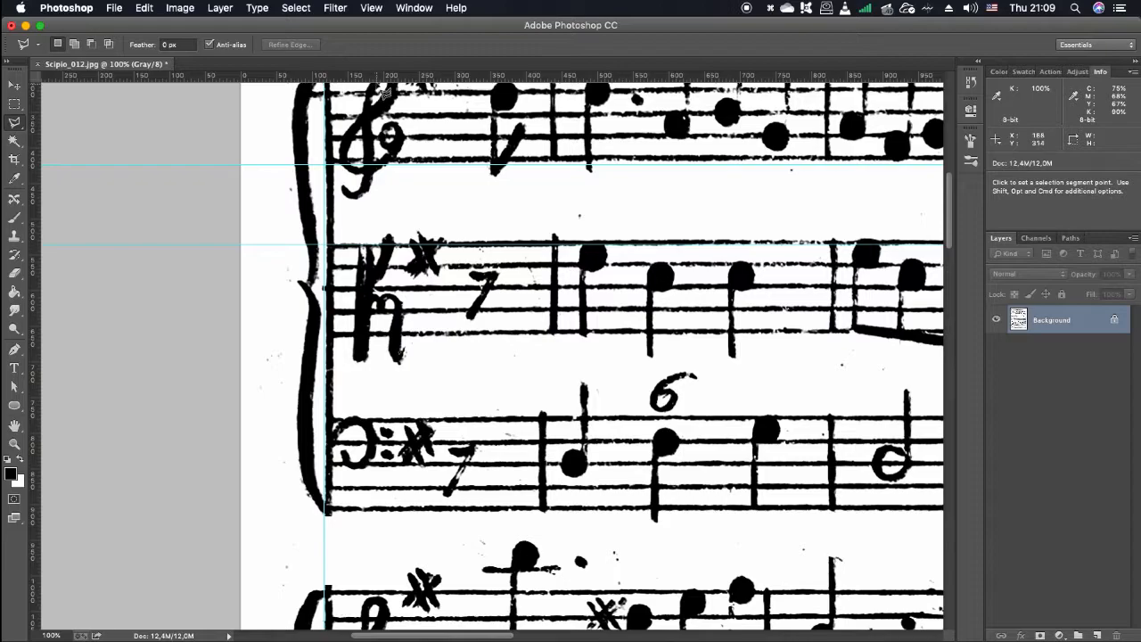
{"action": "left_click_drag", "start_coordinate": [381, 82], "coordinate": [406, 416]}
{"action": "left_click_drag", "start_coordinate": [390, 75], "coordinate": [382, 514]}
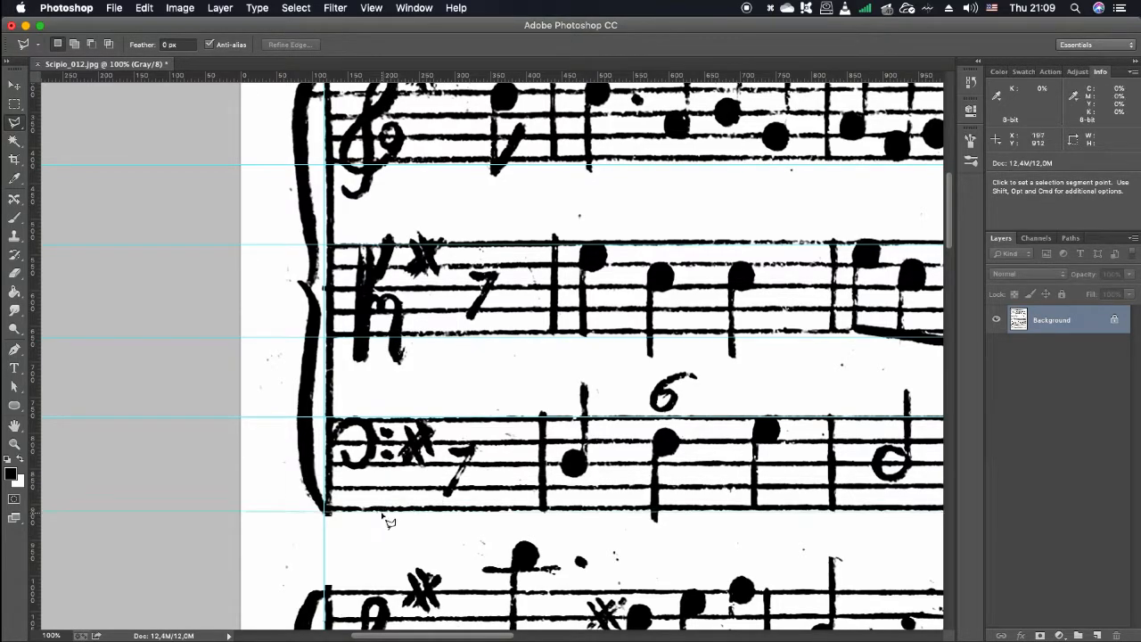
Step: Outline the entire first three-stave system, including its brace, with a closed Polygonal Lasso selection
{"action": "scroll", "coordinate": [610, 497], "scroll_direction": "right", "scroll_amount": 20}
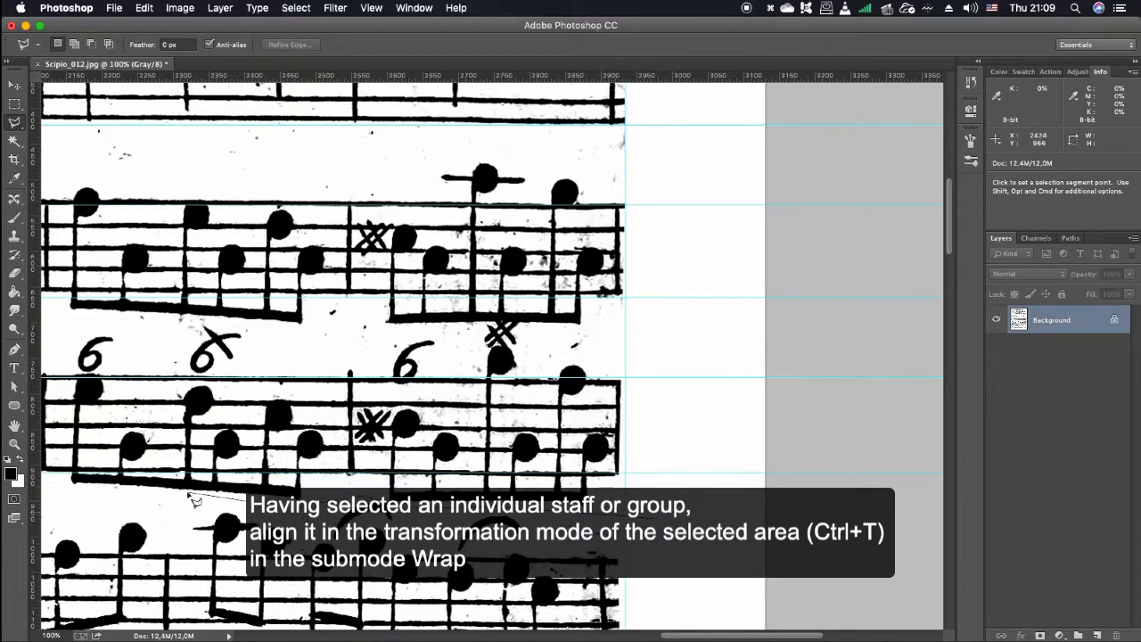
{"action": "scroll", "coordinate": [62, 493], "scroll_direction": "left", "scroll_amount": 10}
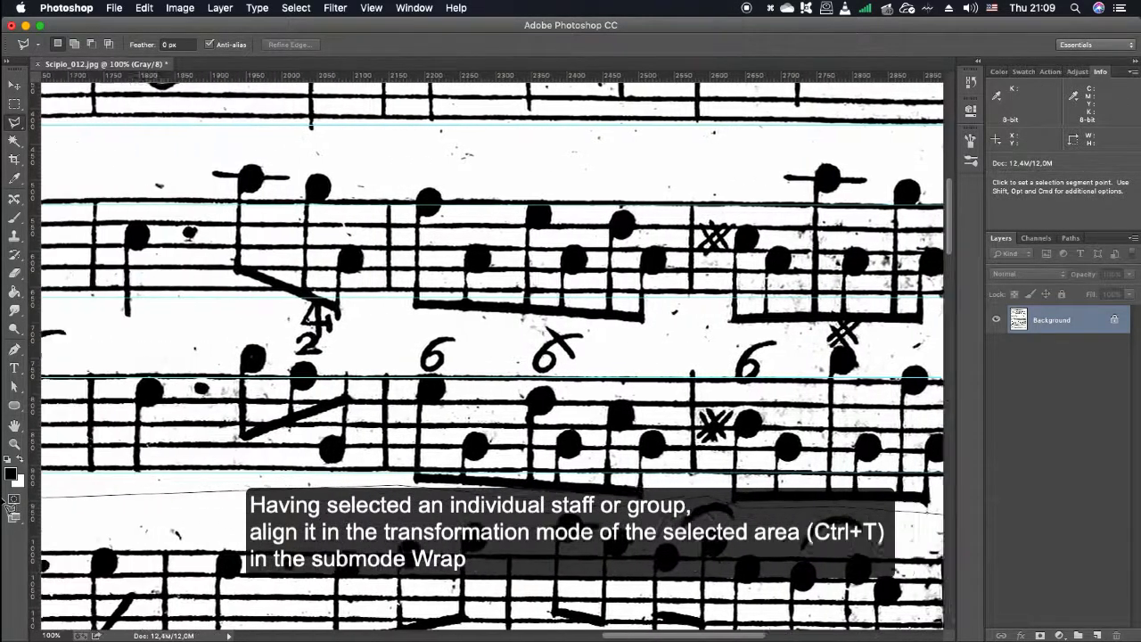
{"action": "scroll", "coordinate": [143, 506], "scroll_direction": "left", "scroll_amount": 10}
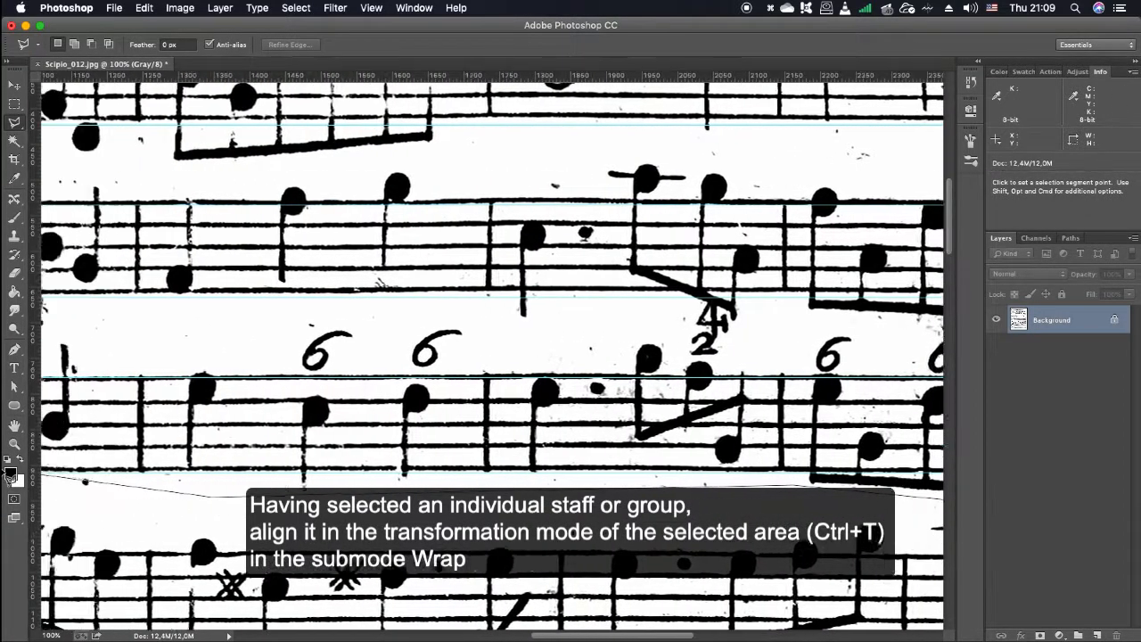
{"action": "scroll", "coordinate": [236, 503], "scroll_direction": "left", "scroll_amount": 1}
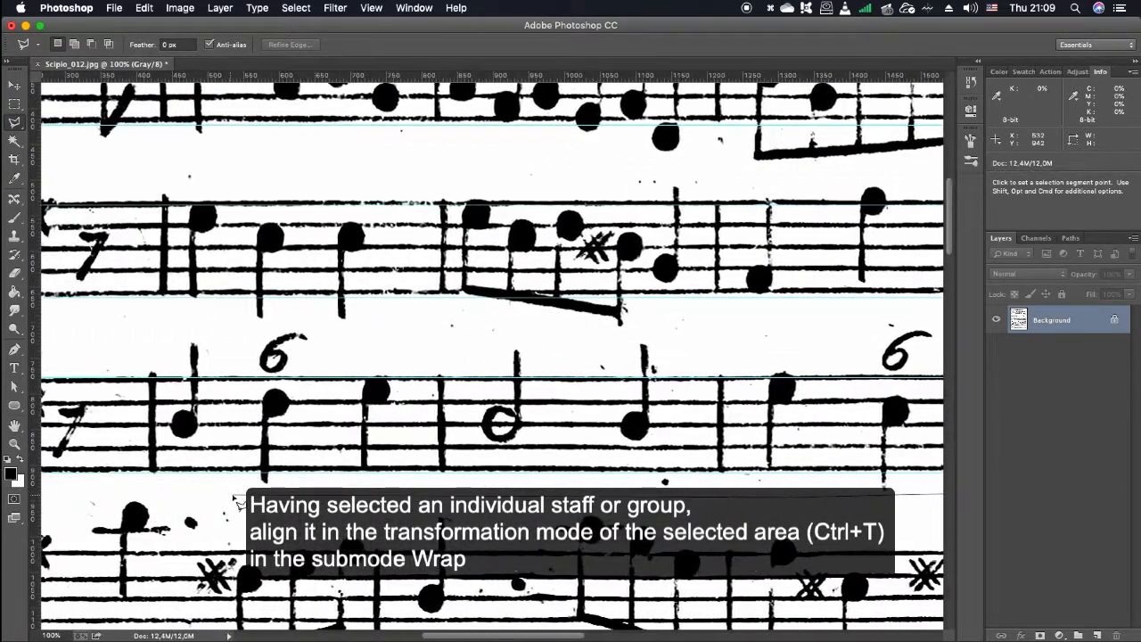
{"action": "scroll", "coordinate": [153, 485], "scroll_direction": "left", "scroll_amount": 4}
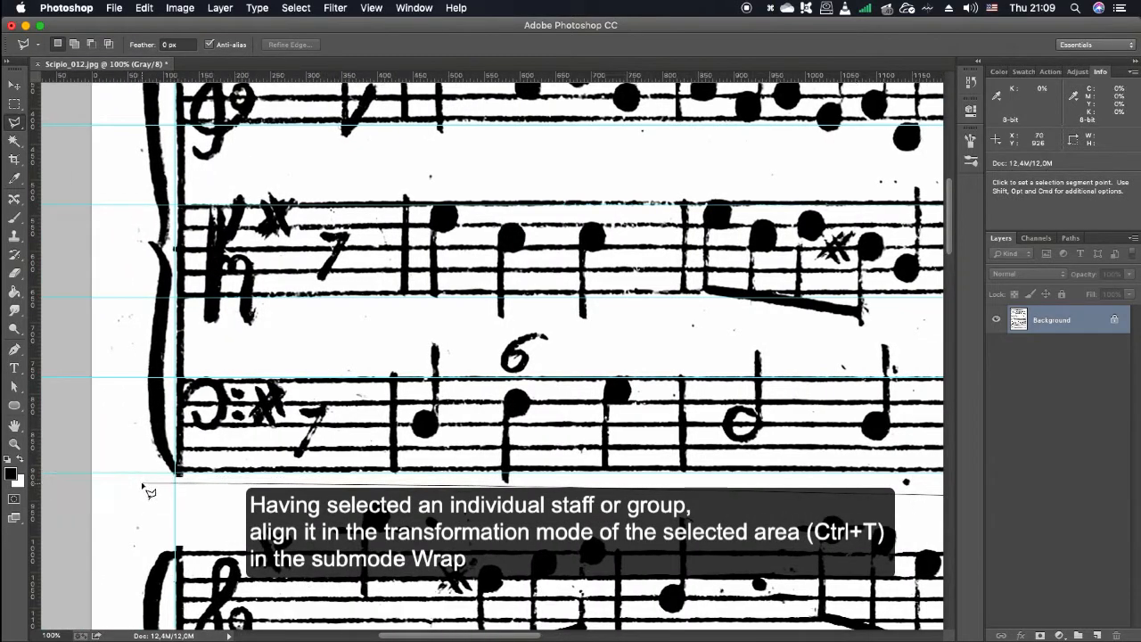
{"action": "scroll", "coordinate": [128, 172], "scroll_direction": "up", "scroll_amount": 3}
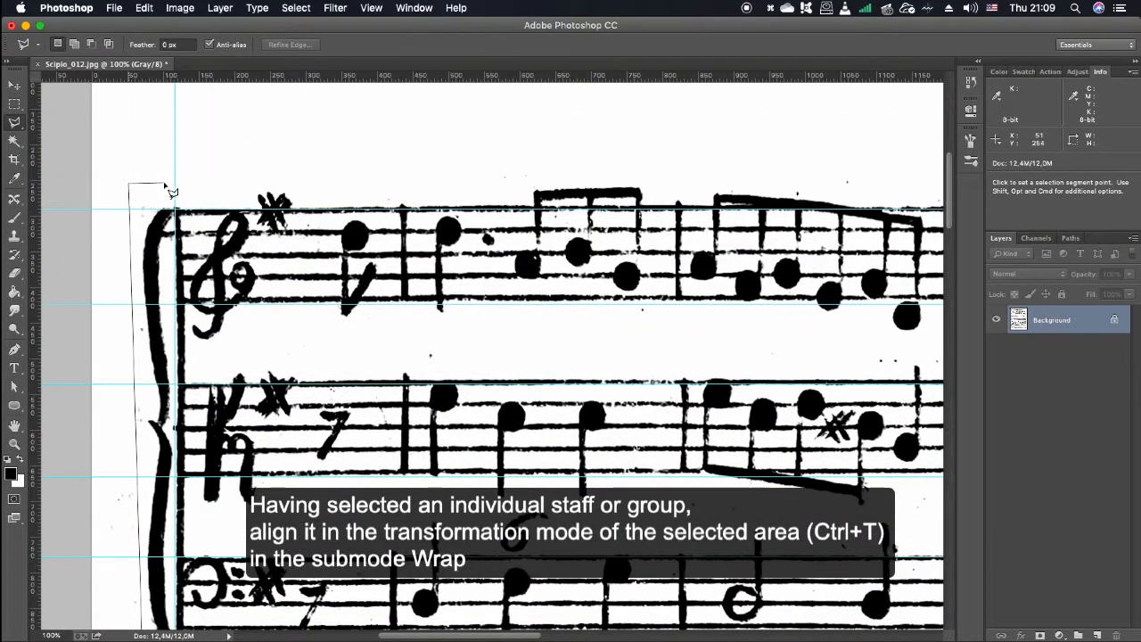
{"action": "scroll", "coordinate": [933, 167], "scroll_direction": "right", "scroll_amount": 10}
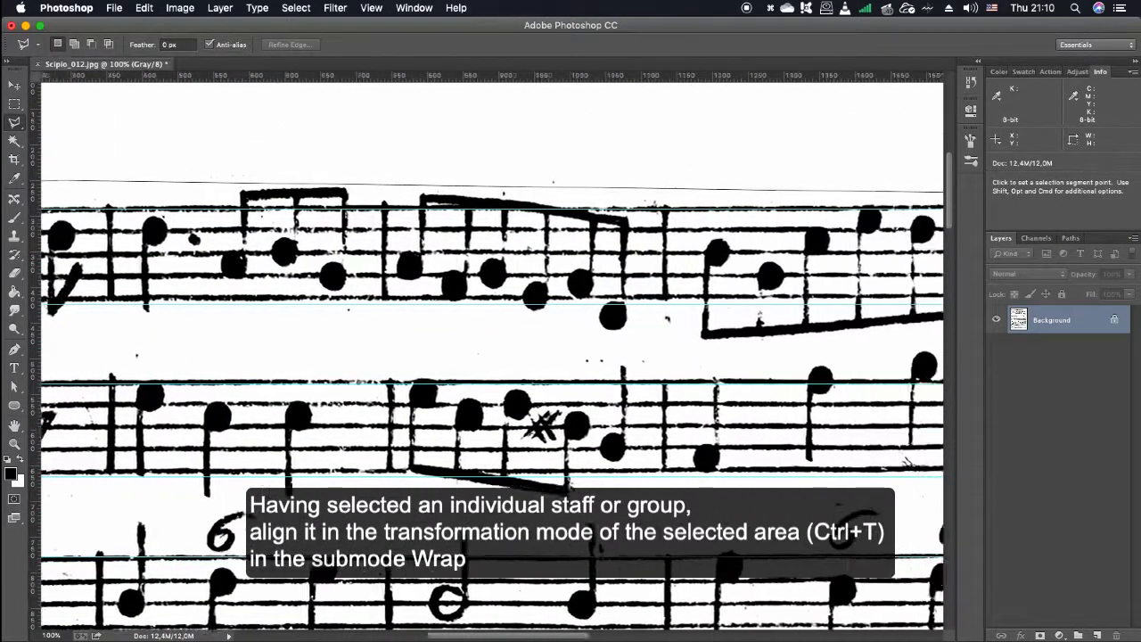
{"action": "scroll", "coordinate": [933, 167], "scroll_direction": "right", "scroll_amount": 10}
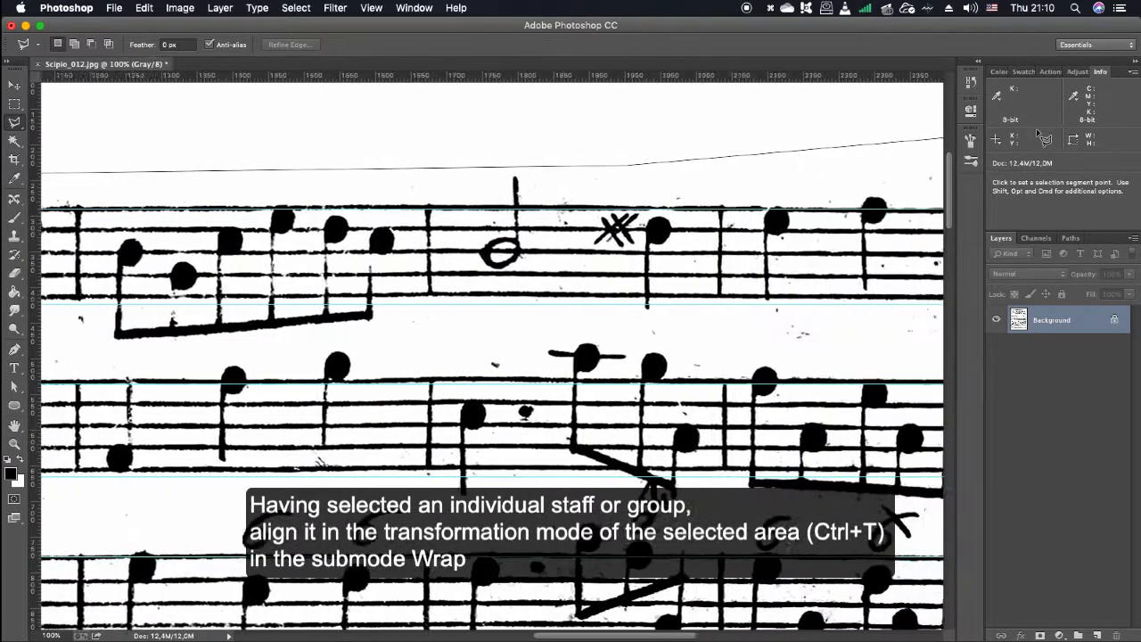
{"action": "scroll", "coordinate": [845, 160], "scroll_direction": "right", "scroll_amount": 1}
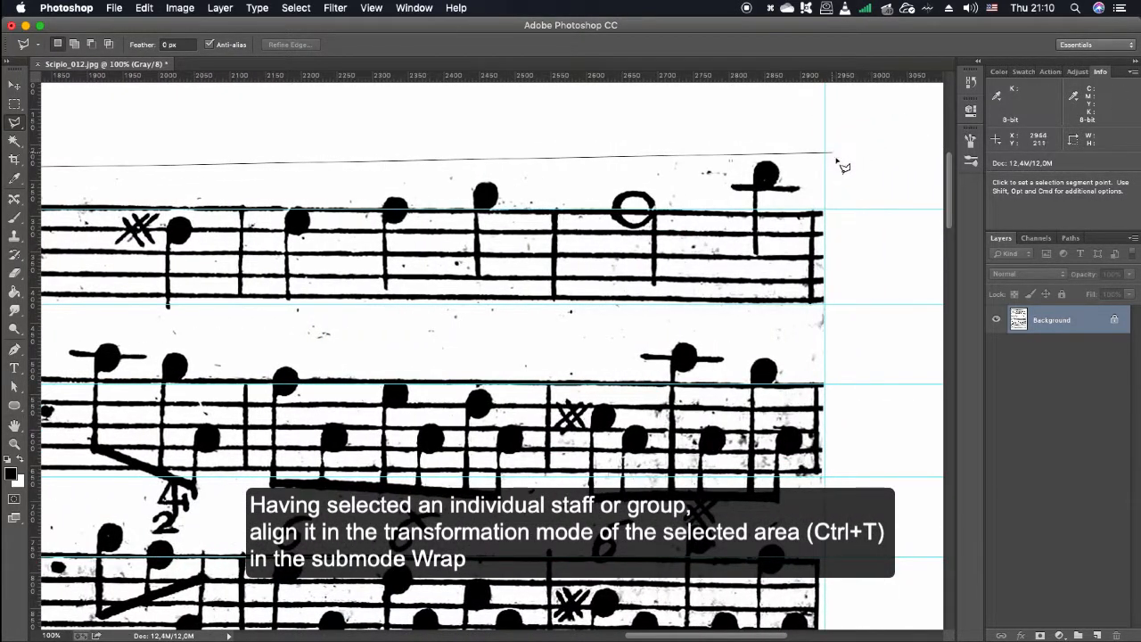
{"action": "scroll", "coordinate": [855, 303], "scroll_direction": "down", "scroll_amount": 5}
{"action": "double_click", "coordinate": [852, 475]}
Step: Warp the selected first system, adjusting the mesh's bottom and top edges so the staff lines follow the horizontal guides
{"action": "key", "text": "super+t"}
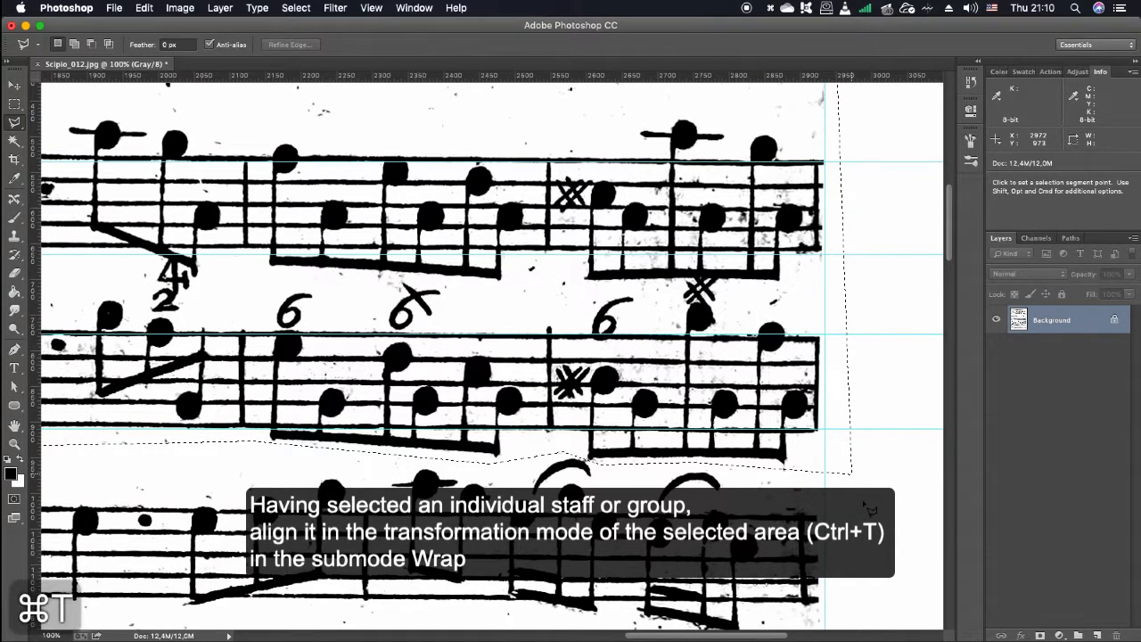
{"action": "right_click", "coordinate": [381, 266]}
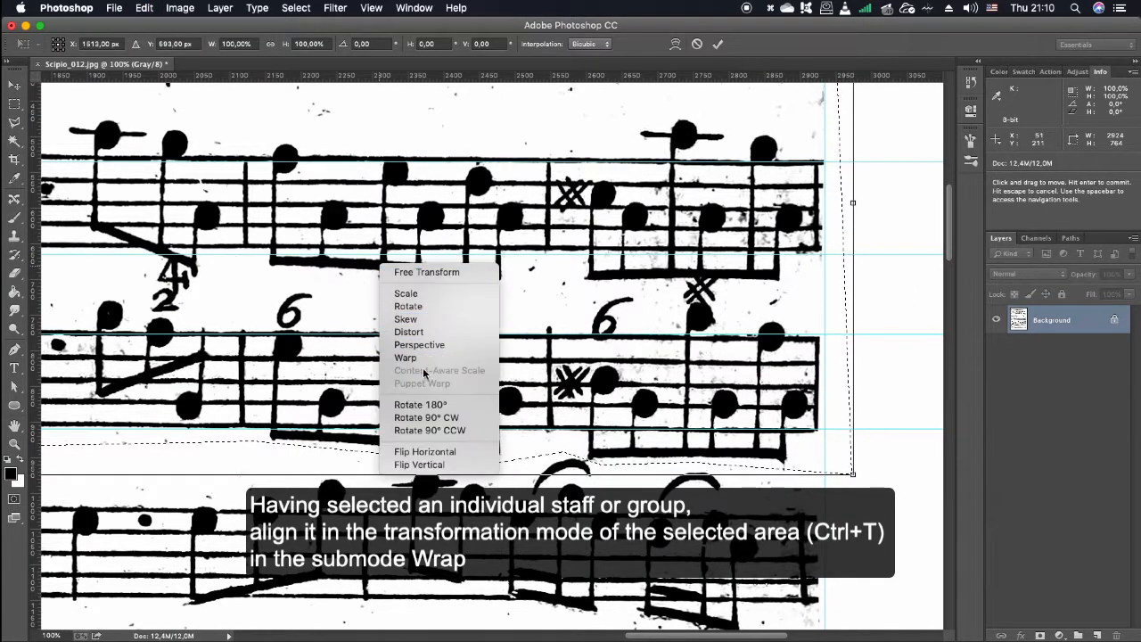
{"action": "left_click", "coordinate": [425, 362]}
{"action": "scroll", "coordinate": [378, 421], "scroll_direction": "left", "scroll_amount": 5}
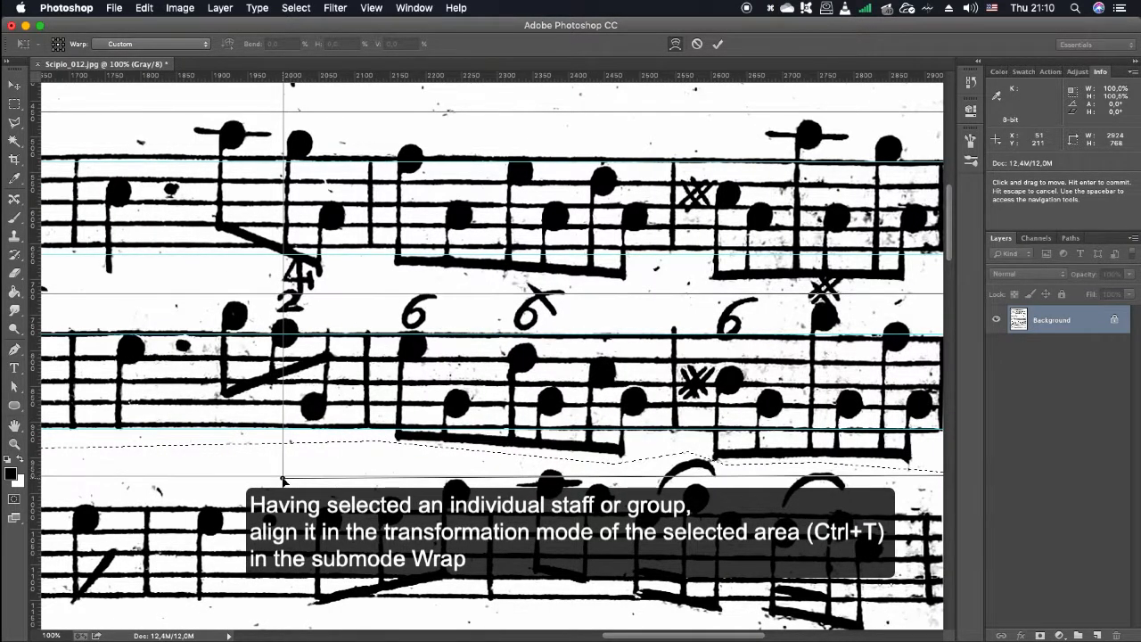
{"action": "left_click_drag", "start_coordinate": [282, 477], "coordinate": [283, 602]}
{"action": "scroll", "coordinate": [286, 470], "scroll_direction": "up", "scroll_amount": 3}
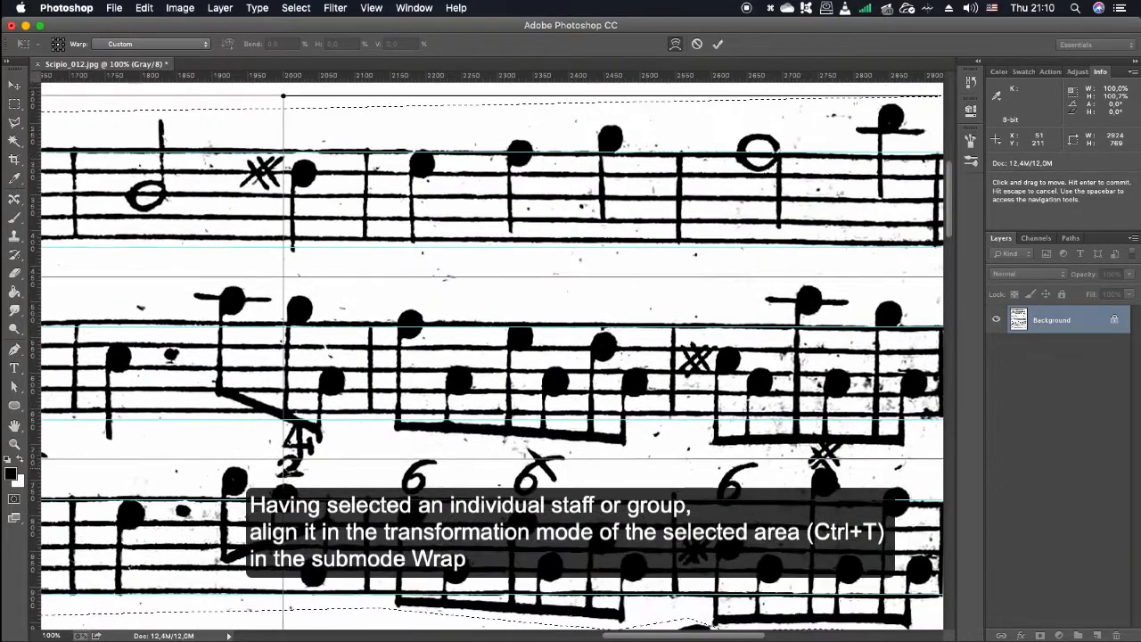
{"action": "left_click_drag", "start_coordinate": [283, 94], "coordinate": [283, 106]}
{"action": "scroll", "coordinate": [284, 106], "scroll_direction": "left", "scroll_amount": 15}
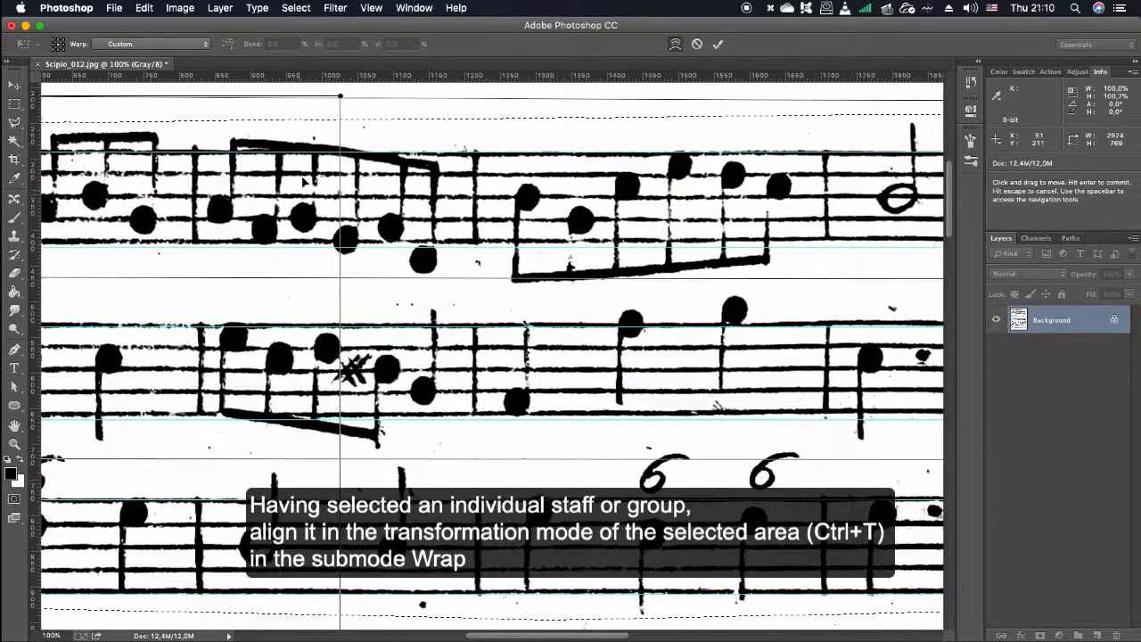
{"action": "left_click_drag", "start_coordinate": [340, 95], "coordinate": [340, 102]}
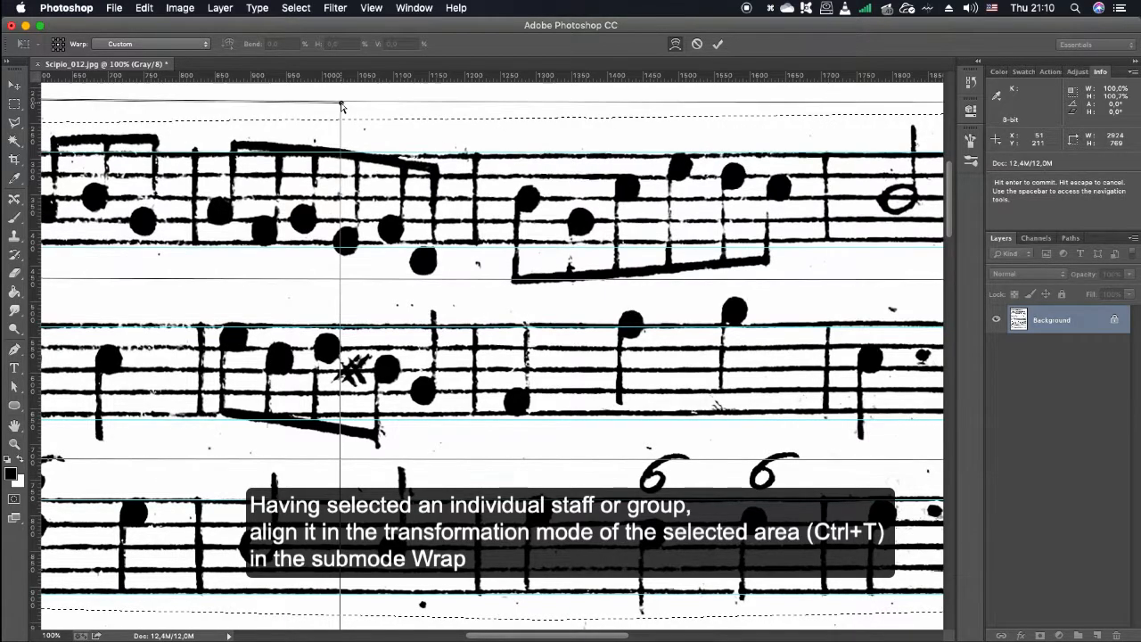
Step: Nudge the warp mesh's left edge down slightly beside the first system's brace and apply the warp
{"action": "scroll", "coordinate": [339, 294], "scroll_direction": "down", "scroll_amount": 5}
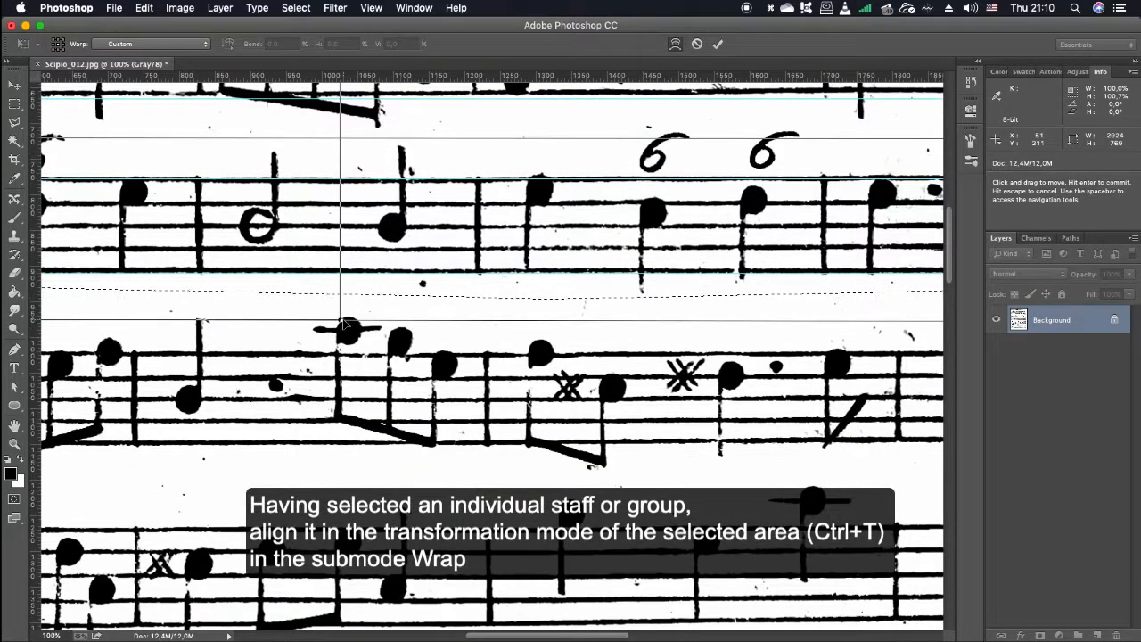
{"action": "scroll", "coordinate": [343, 326], "scroll_direction": "right", "scroll_amount": 6}
{"action": "scroll", "coordinate": [344, 326], "scroll_direction": "left", "scroll_amount": 4}
{"action": "scroll", "coordinate": [343, 326], "scroll_direction": "left", "scroll_amount": 10}
{"action": "scroll", "coordinate": [343, 325], "scroll_direction": "up", "scroll_amount": 3}
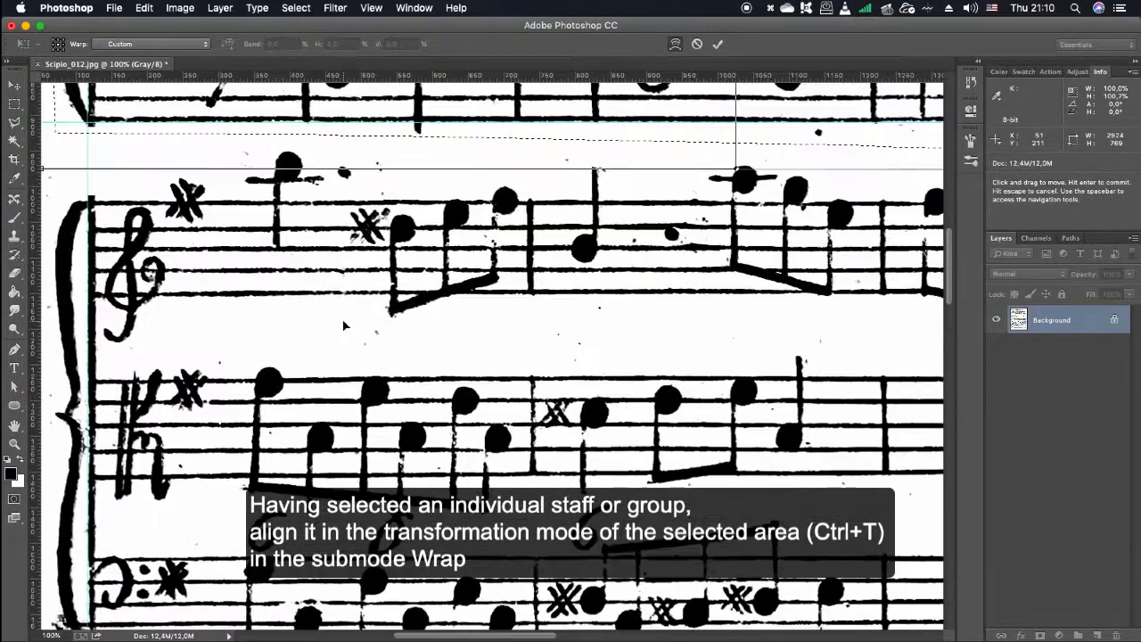
{"action": "scroll", "coordinate": [343, 325], "scroll_direction": "up", "scroll_amount": 5}
{"action": "scroll", "coordinate": [344, 325], "scroll_direction": "down", "scroll_amount": 2}
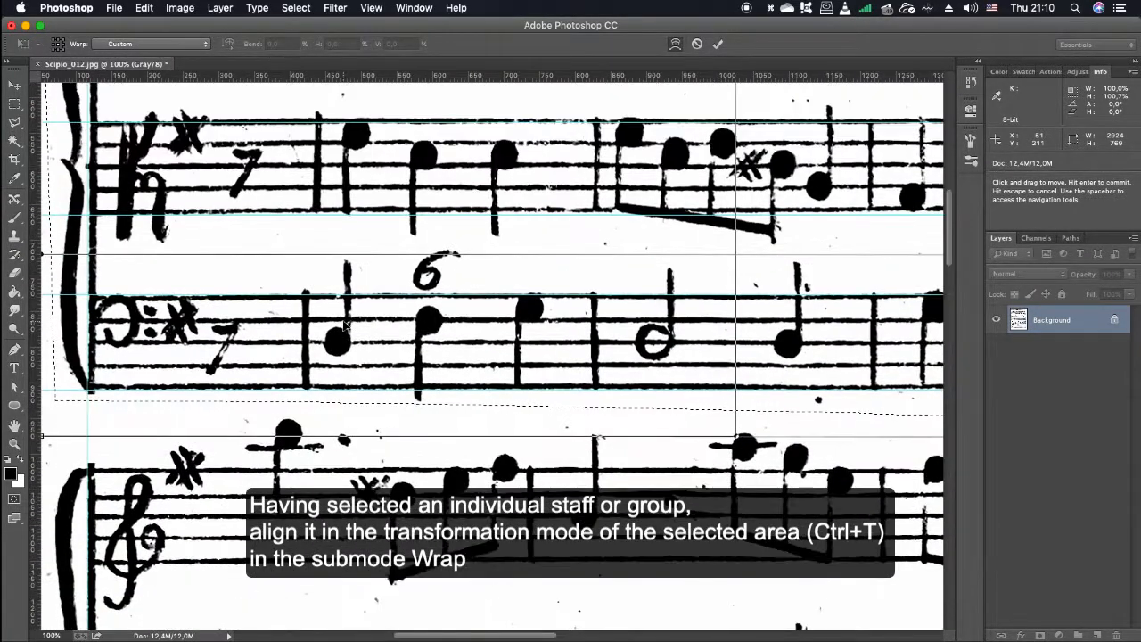
{"action": "scroll", "coordinate": [343, 325], "scroll_direction": "up", "scroll_amount": 2}
{"action": "scroll", "coordinate": [343, 325], "scroll_direction": "left", "scroll_amount": 8}
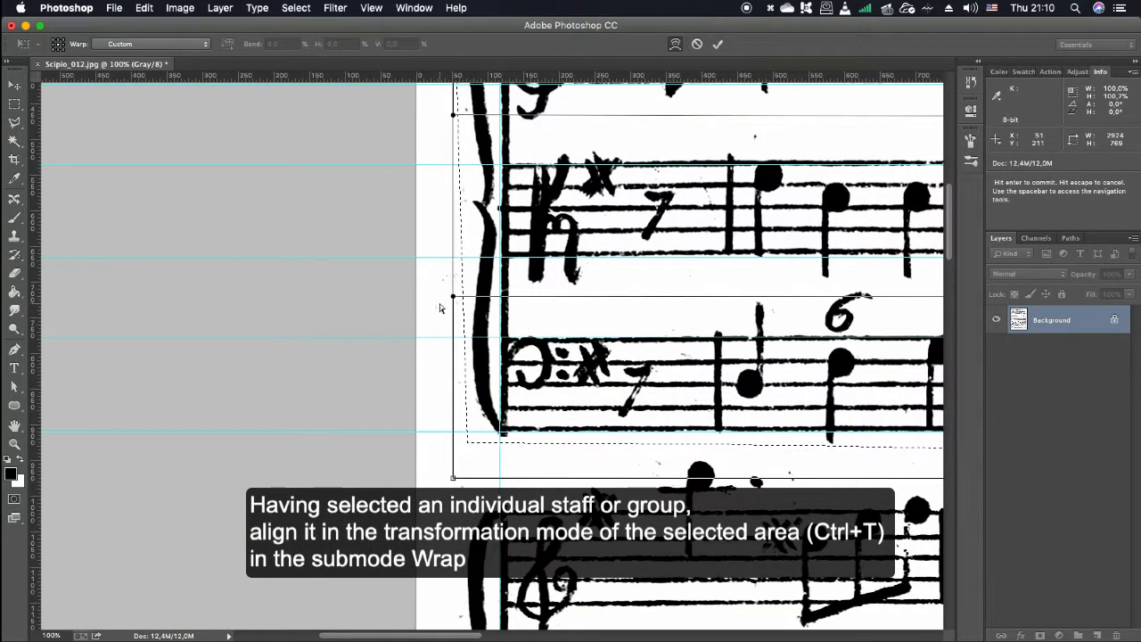
{"action": "left_click_drag", "start_coordinate": [455, 298], "coordinate": [456, 303]}
{"action": "scroll", "coordinate": [455, 249], "scroll_direction": "up", "scroll_amount": 2}
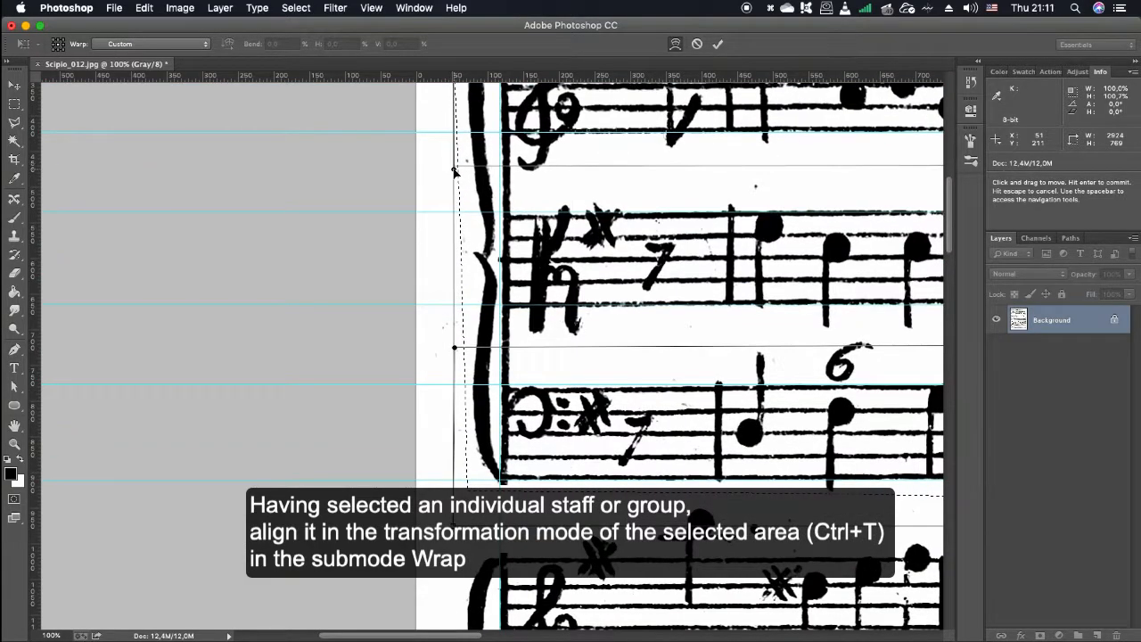
{"action": "scroll", "coordinate": [454, 169], "scroll_direction": "up", "scroll_amount": 7}
{"action": "scroll", "coordinate": [453, 172], "scroll_direction": "right", "scroll_amount": 20}
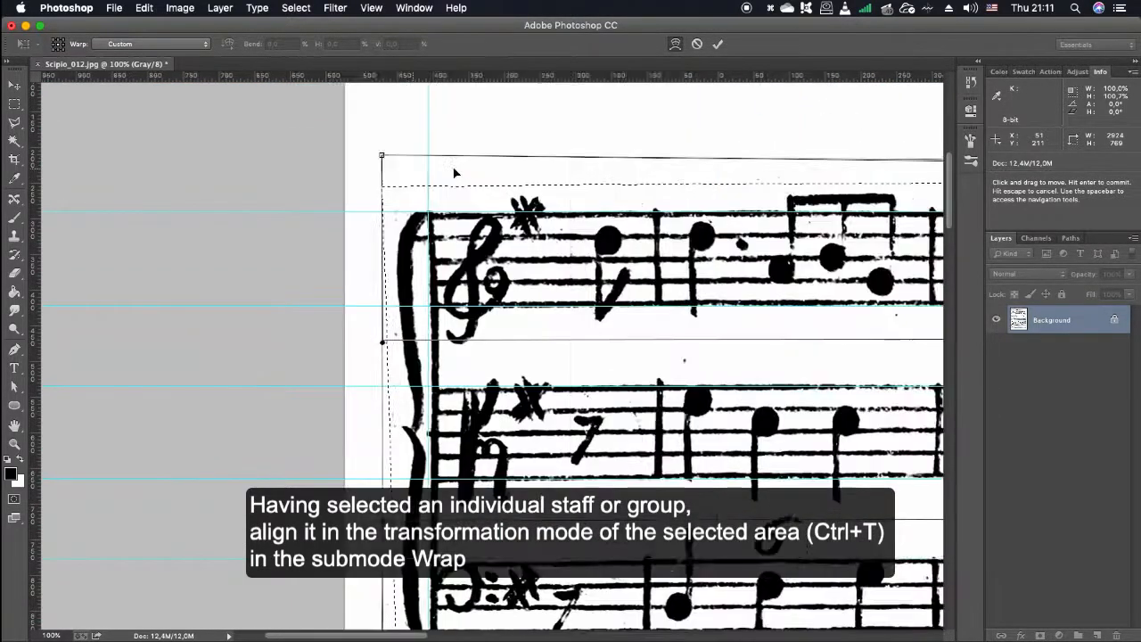
{"action": "scroll", "coordinate": [454, 172], "scroll_direction": "down", "scroll_amount": 10}
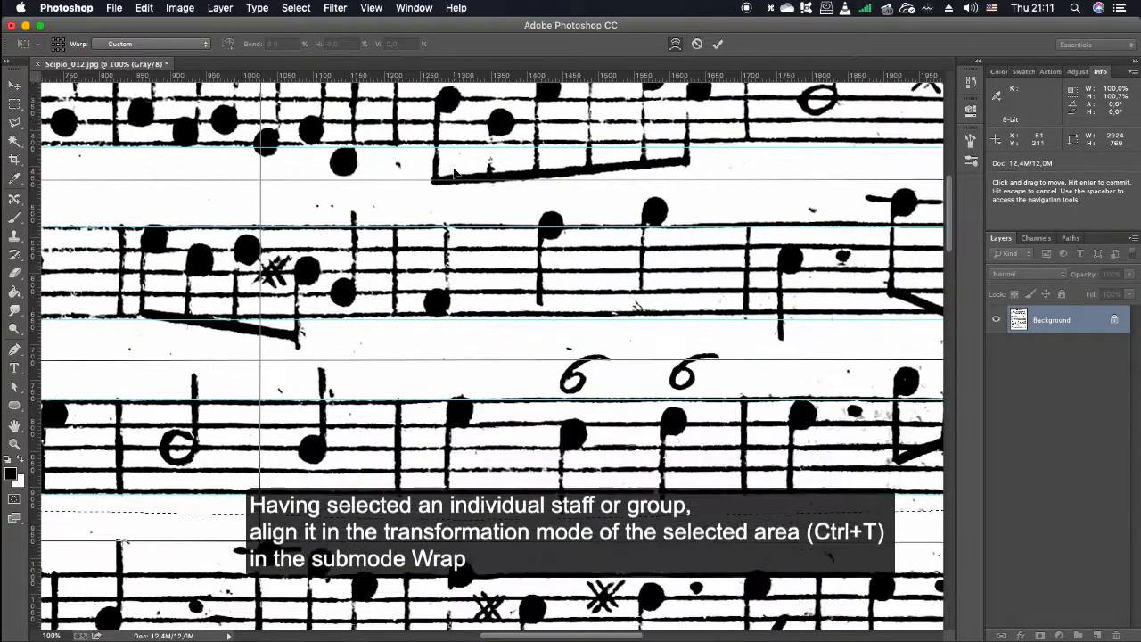
{"action": "key", "text": "Return"}
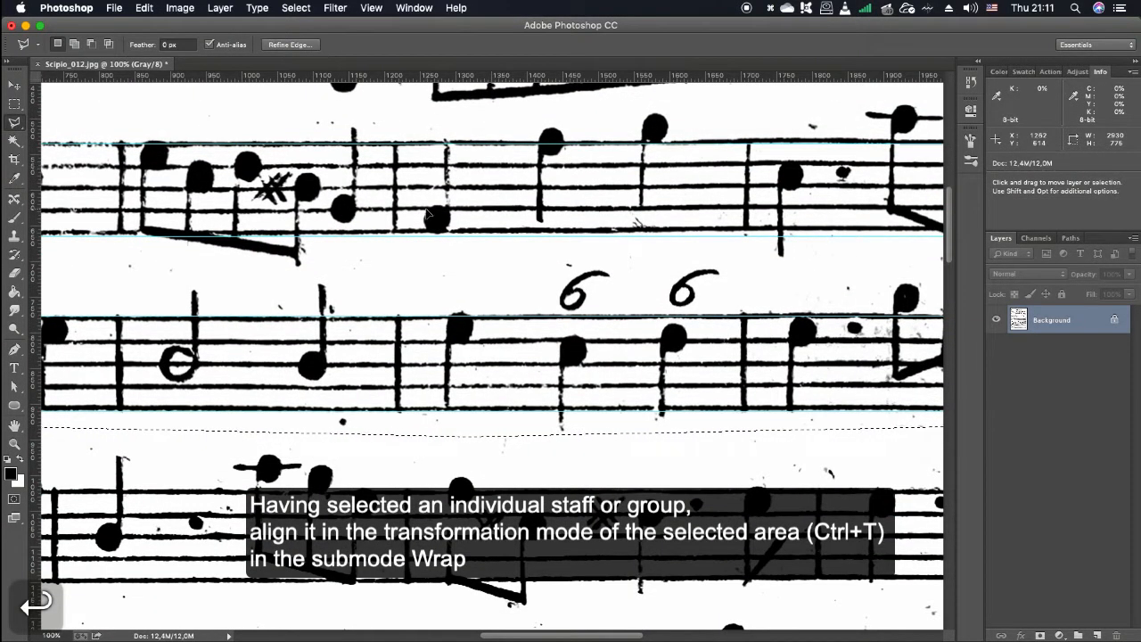
Step: Outline the entire second three-stave system, including its brace and figured-bass marks, with a closed Polygonal Lasso selection
{"action": "scroll", "coordinate": [427, 213], "scroll_direction": "down", "scroll_amount": 10}
{"action": "scroll", "coordinate": [426, 213], "scroll_direction": "left", "scroll_amount": 20}
{"action": "scroll", "coordinate": [427, 213], "scroll_direction": "down", "scroll_amount": 2}
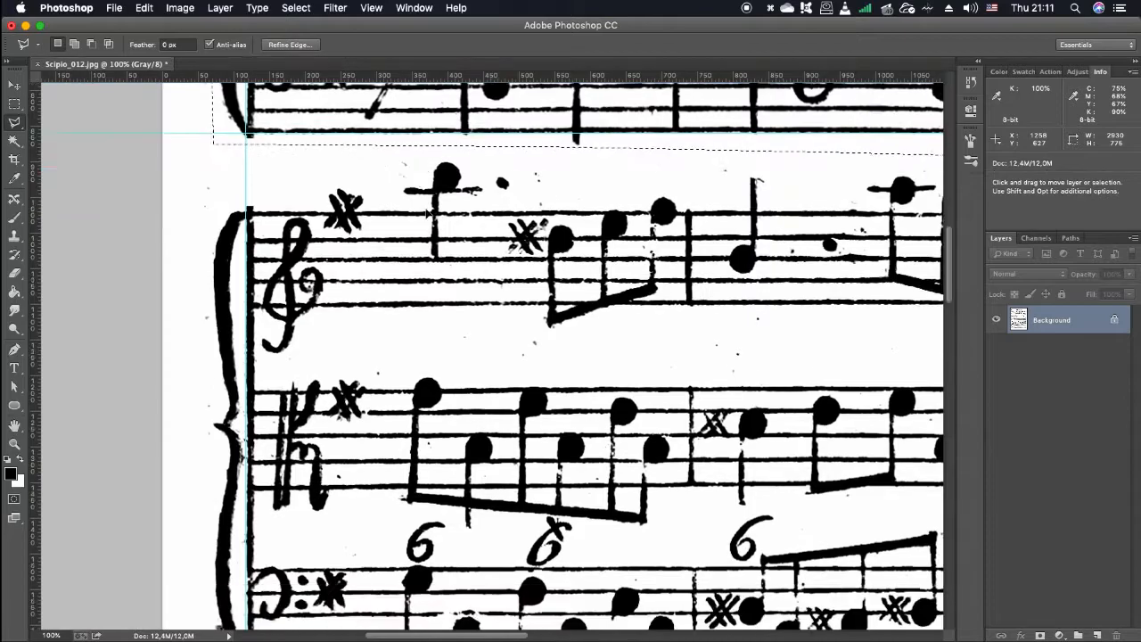
{"action": "left_click", "coordinate": [272, 208]}
{"action": "scroll", "coordinate": [272, 207], "scroll_direction": "right", "scroll_amount": 20}
{"action": "scroll", "coordinate": [272, 208], "scroll_direction": "down", "scroll_amount": 3}
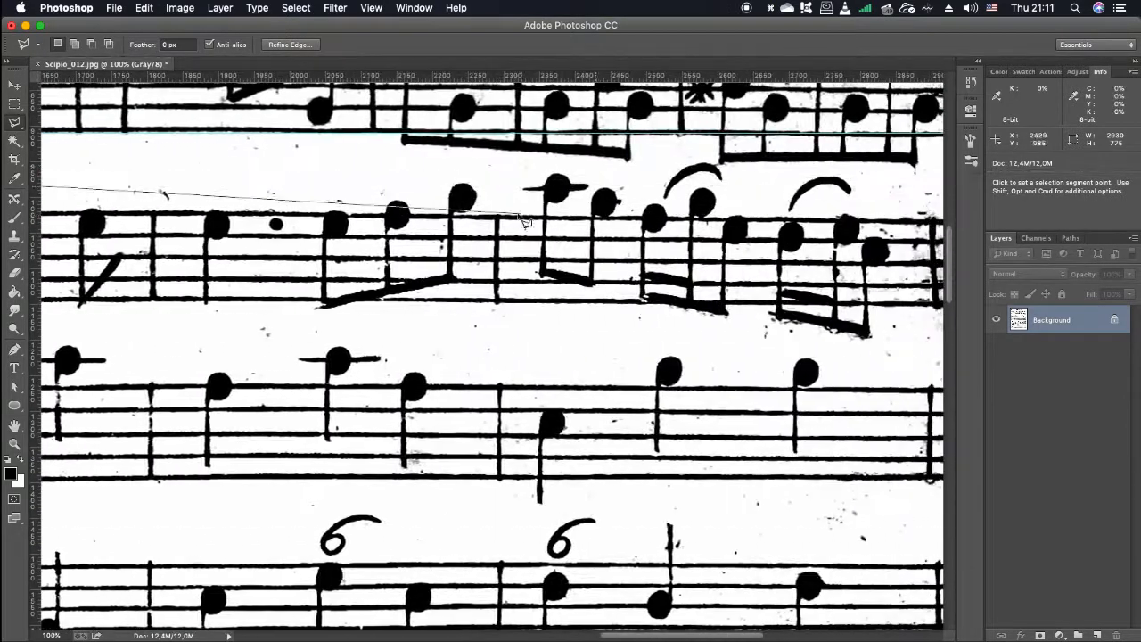
{"action": "left_click", "coordinate": [698, 167]}
{"action": "left_click", "coordinate": [772, 167]}
{"action": "left_click", "coordinate": [785, 541]}
{"action": "left_click", "coordinate": [354, 539]}
{"action": "left_click", "coordinate": [203, 511]}
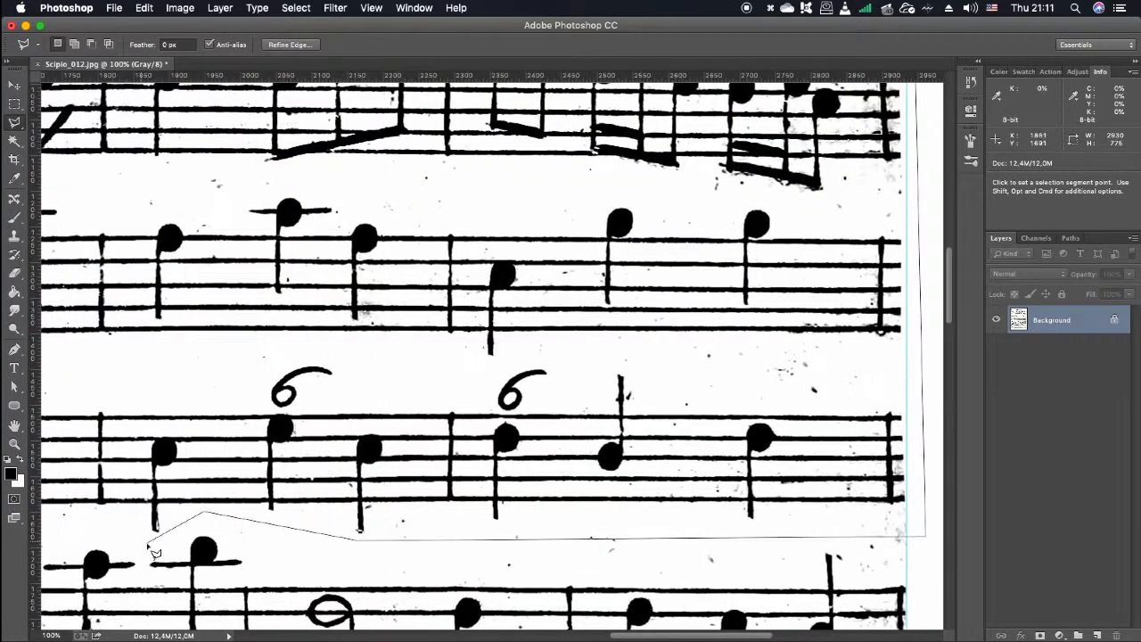
{"action": "left_click", "coordinate": [150, 540]}
{"action": "left_click", "coordinate": [223, 511]}
{"action": "left_click", "coordinate": [147, 539]}
{"action": "left_click", "coordinate": [120, 520]}
{"action": "left_click", "coordinate": [179, 515]}
{"action": "left_click", "coordinate": [192, 551]}
{"action": "left_click", "coordinate": [169, 542]}
{"action": "left_click", "coordinate": [94, 534]}
{"action": "double_click", "coordinate": [55, 415]}
Step: Start a custom Warp on the selected second system and pull the mesh's bottom edge down toward the lowest guide
{"action": "key", "text": "super+t"}
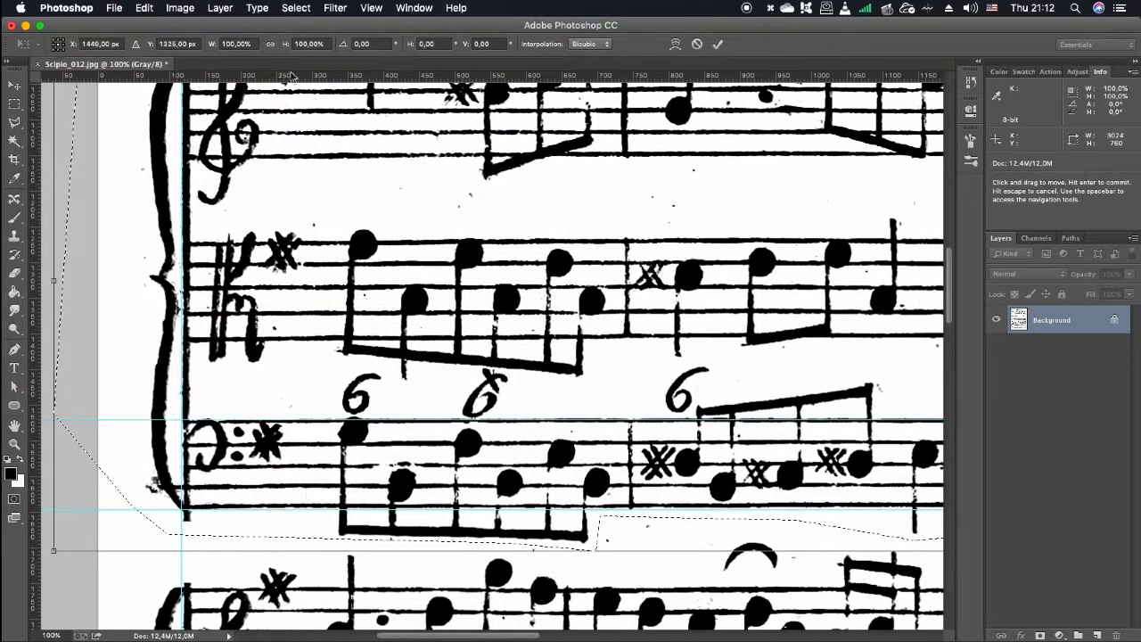
{"action": "scroll", "coordinate": [263, 163], "scroll_direction": "up", "scroll_amount": 3}
{"action": "right_click", "coordinate": [280, 183]}
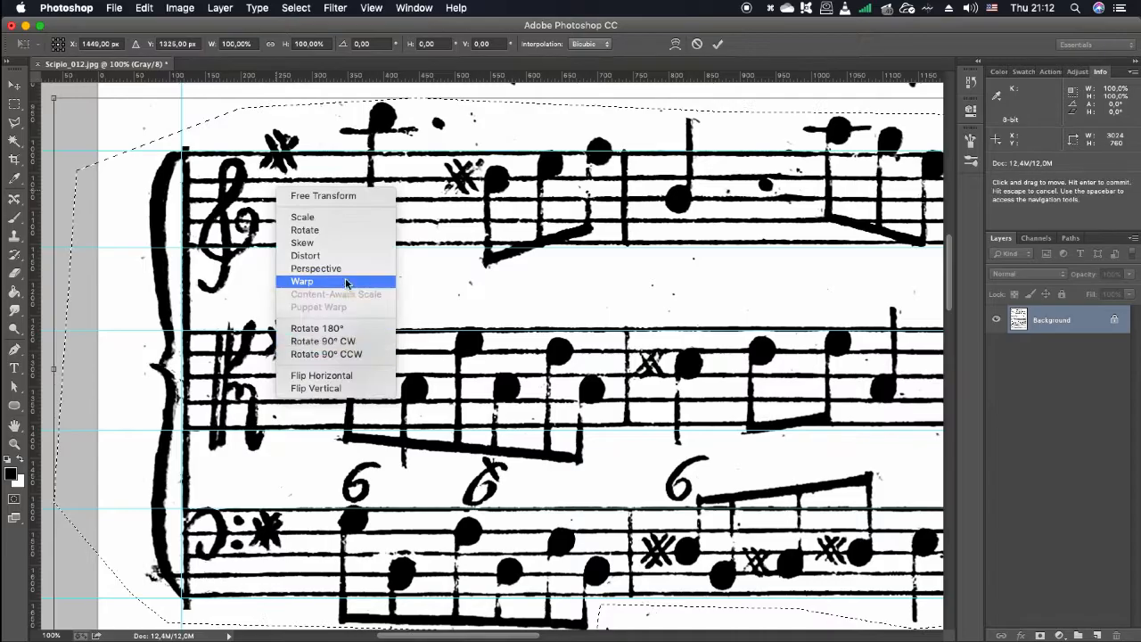
{"action": "left_click", "coordinate": [357, 280]}
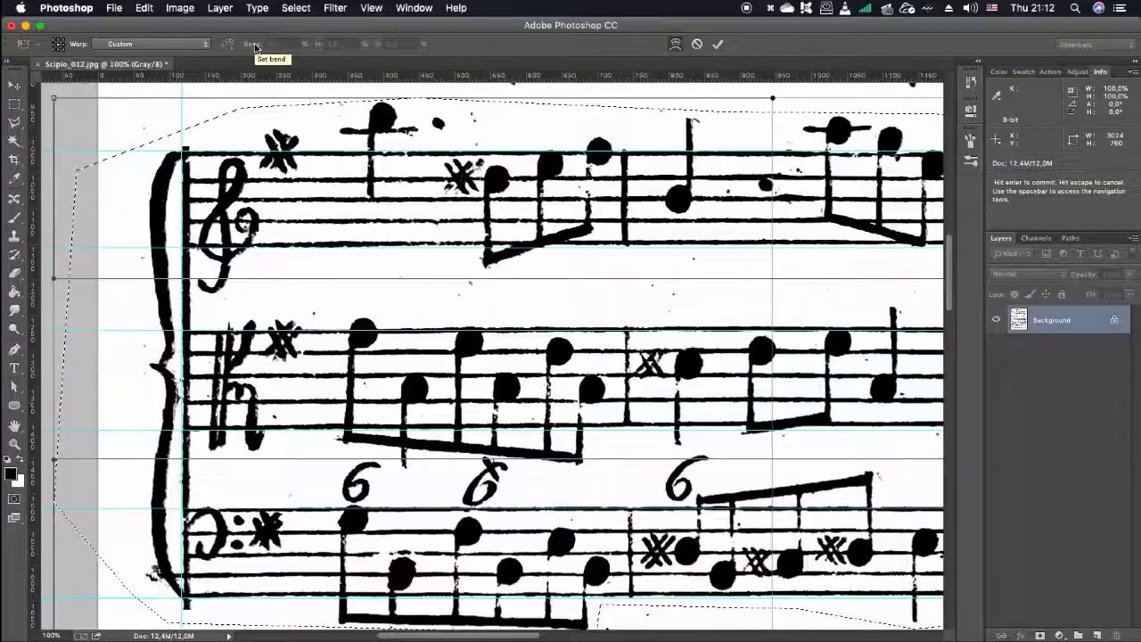
{"action": "scroll", "coordinate": [751, 448], "scroll_direction": "down", "scroll_amount": 3}
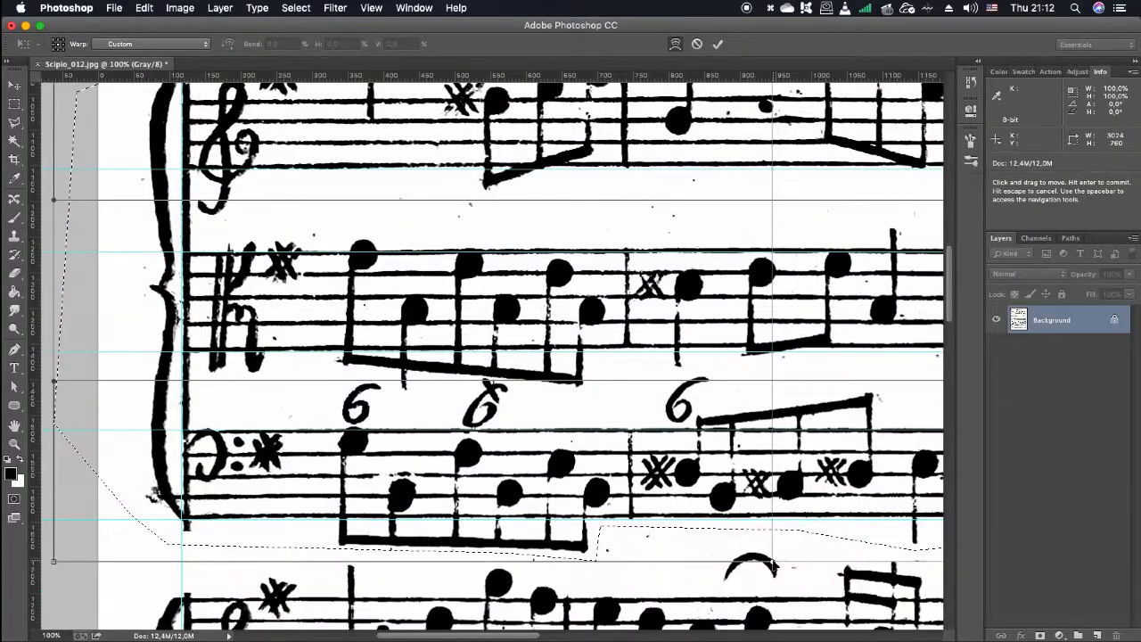
{"action": "scroll", "coordinate": [751, 448], "scroll_direction": "right", "scroll_amount": 20}
{"action": "left_click_drag", "start_coordinate": [516, 562], "coordinate": [519, 573]}
Step: Lower the warp handle on the second system's right edge to fit the guides and apply the warp
{"action": "scroll", "coordinate": [520, 574], "scroll_direction": "right", "scroll_amount": 18}
{"action": "scroll", "coordinate": [519, 575], "scroll_direction": "up", "scroll_amount": 1}
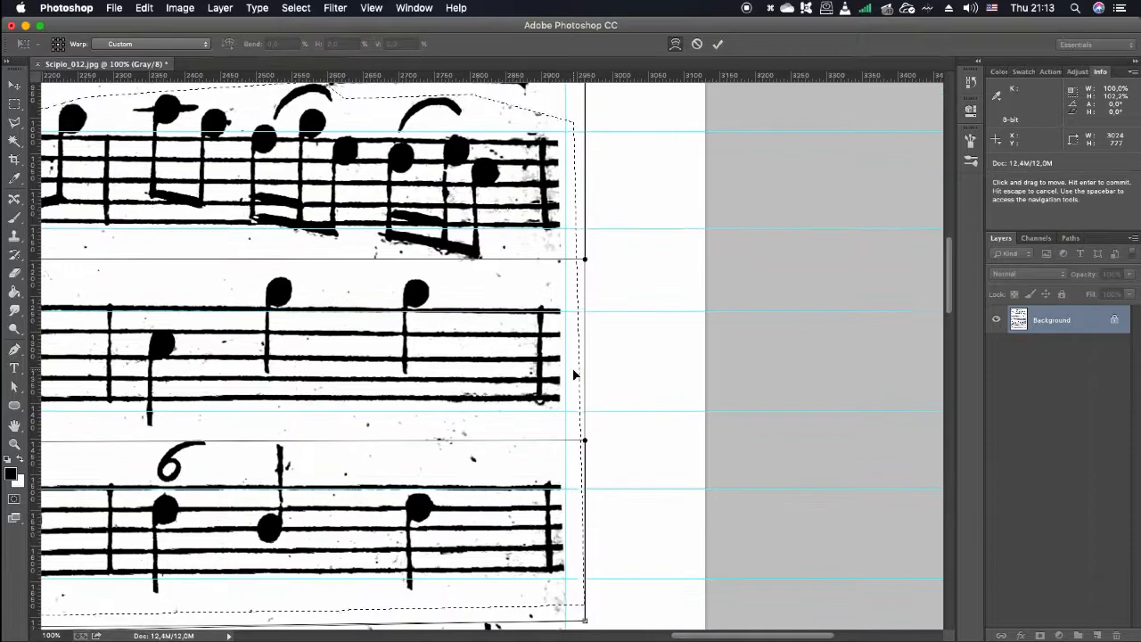
{"action": "scroll", "coordinate": [574, 375], "scroll_direction": "down", "scroll_amount": 3}
{"action": "left_click_drag", "start_coordinate": [585, 361], "coordinate": [585, 394]}
{"action": "scroll", "coordinate": [584, 389], "scroll_direction": "up", "scroll_amount": 1}
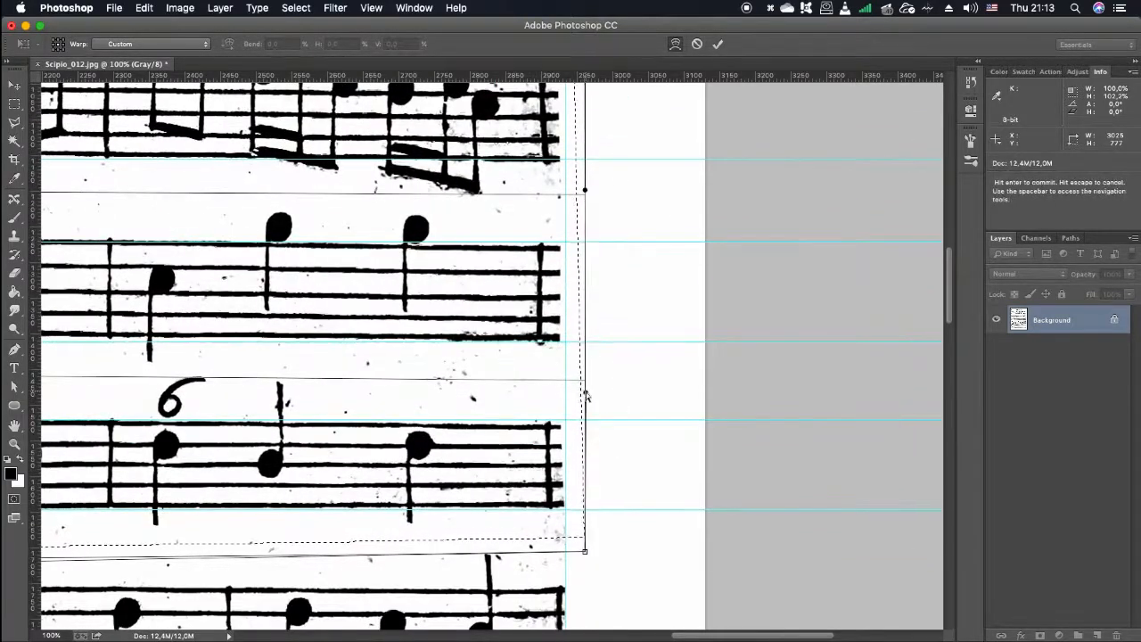
{"action": "key", "text": "Return"}
Step: Outline only the second system's middle staff with a Polygonal Lasso selection
{"action": "key", "text": "super+minus"}
{"action": "key", "text": "super+minus"}
{"action": "scroll", "coordinate": [313, 275], "scroll_direction": "right", "scroll_amount": 7}
{"action": "left_click", "coordinate": [770, 272]}
{"action": "left_click", "coordinate": [643, 272]}
{"action": "left_click", "coordinate": [406, 265]}
{"action": "left_click", "coordinate": [161, 274]}
{"action": "scroll", "coordinate": [161, 275], "scroll_direction": "left", "scroll_amount": 14}
{"action": "left_click", "coordinate": [108, 278]}
{"action": "scroll", "coordinate": [751, 354], "scroll_direction": "right", "scroll_amount": 8}
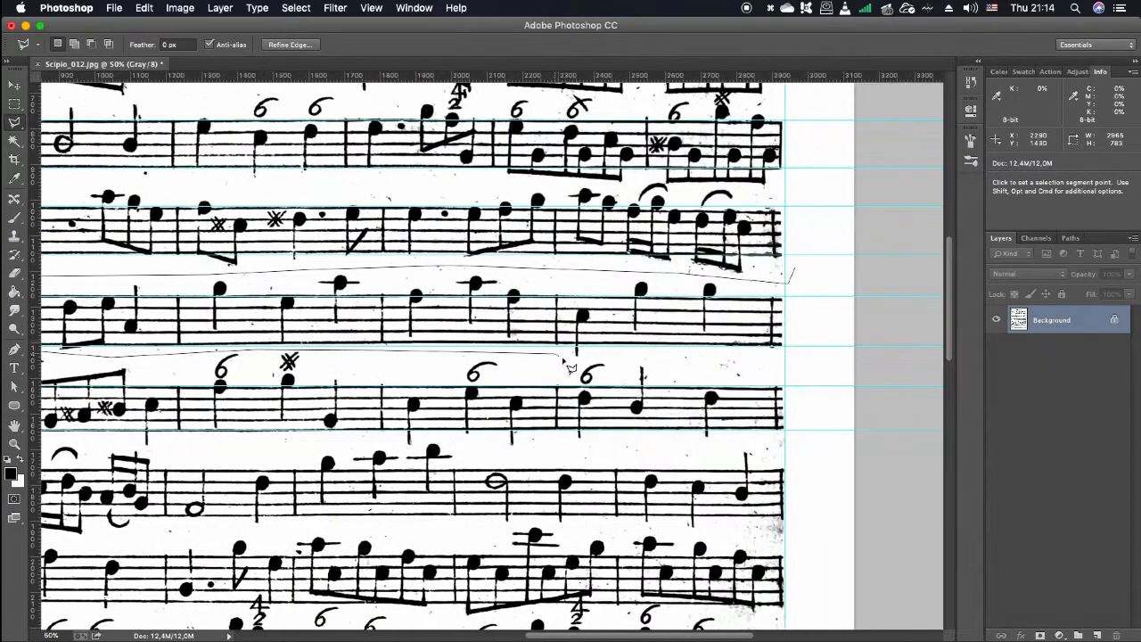
Step: Start a custom Warp on the selected middle staff and pull the mesh's bottom edge down toward the guide at 300% zoom
{"action": "key", "text": "super+t"}
{"action": "right_click", "coordinate": [622, 285]}
{"action": "left_click", "coordinate": [668, 381]}
{"action": "key", "text": "super+equal"}
{"action": "key", "text": "super+equal"}
{"action": "key", "text": "super+equal"}
{"action": "key", "text": "super+equal"}
{"action": "left_click_drag", "start_coordinate": [223, 416], "coordinate": [222, 519]}
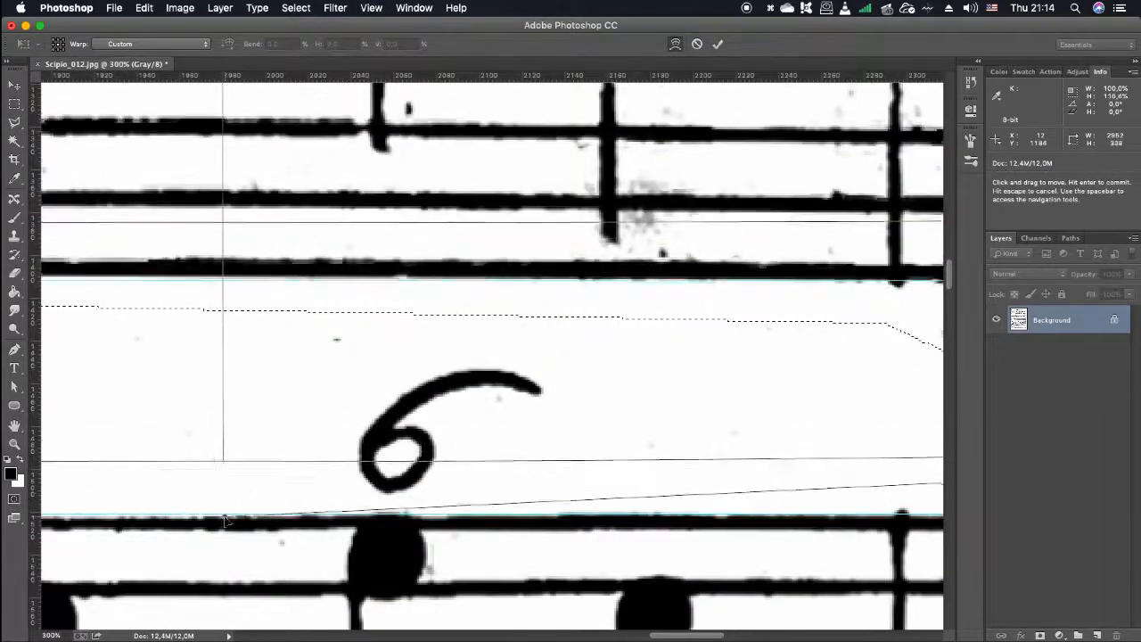
Step: Adjust the warp mesh's top and bottom edges until the second system's middle staff fits the guides, apply the warp and clear the selection
{"action": "scroll", "coordinate": [223, 517], "scroll_direction": "up", "scroll_amount": 7}
{"action": "left_click_drag", "start_coordinate": [223, 114], "coordinate": [226, 191]}
{"action": "scroll", "coordinate": [230, 268], "scroll_direction": "down", "scroll_amount": 8}
{"action": "left_click_drag", "start_coordinate": [225, 443], "coordinate": [226, 363]}
{"action": "scroll", "coordinate": [267, 365], "scroll_direction": "right", "scroll_amount": 20}
{"action": "scroll", "coordinate": [406, 383], "scroll_direction": "up", "scroll_amount": 9}
{"action": "scroll", "coordinate": [613, 401], "scroll_direction": "down", "scroll_amount": 6}
{"action": "scroll", "coordinate": [674, 336], "scroll_direction": "left", "scroll_amount": 15}
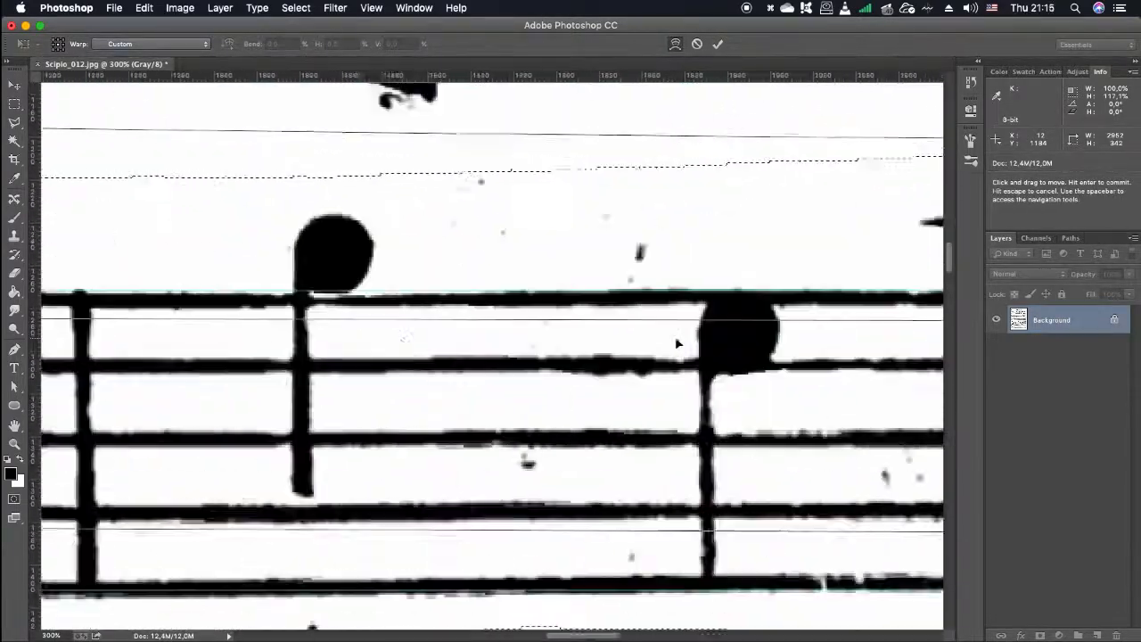
{"action": "scroll", "coordinate": [763, 470], "scroll_direction": "left", "scroll_amount": 5}
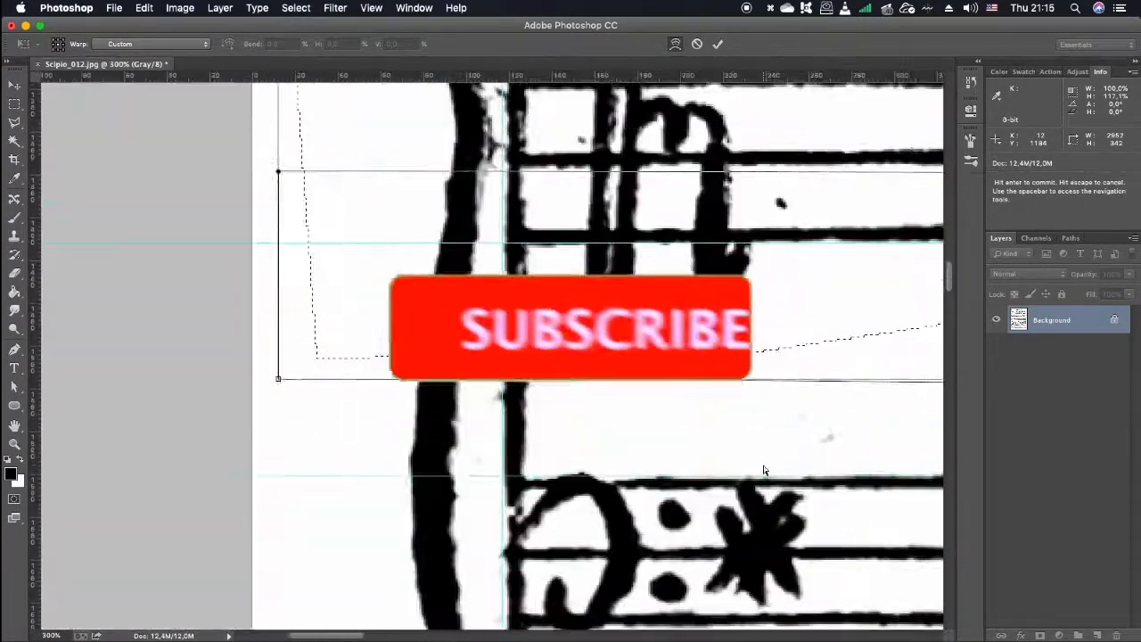
{"action": "key", "text": "Return"}
{"action": "key", "text": "super+d"}
Step: Outline the second system's bass staff, including its figured-bass numbers, with a Polygonal Lasso selection
{"action": "key", "text": "super+minus"}
{"action": "key", "text": "super+minus"}
{"action": "scroll", "coordinate": [735, 440], "scroll_direction": "down", "scroll_amount": 2}
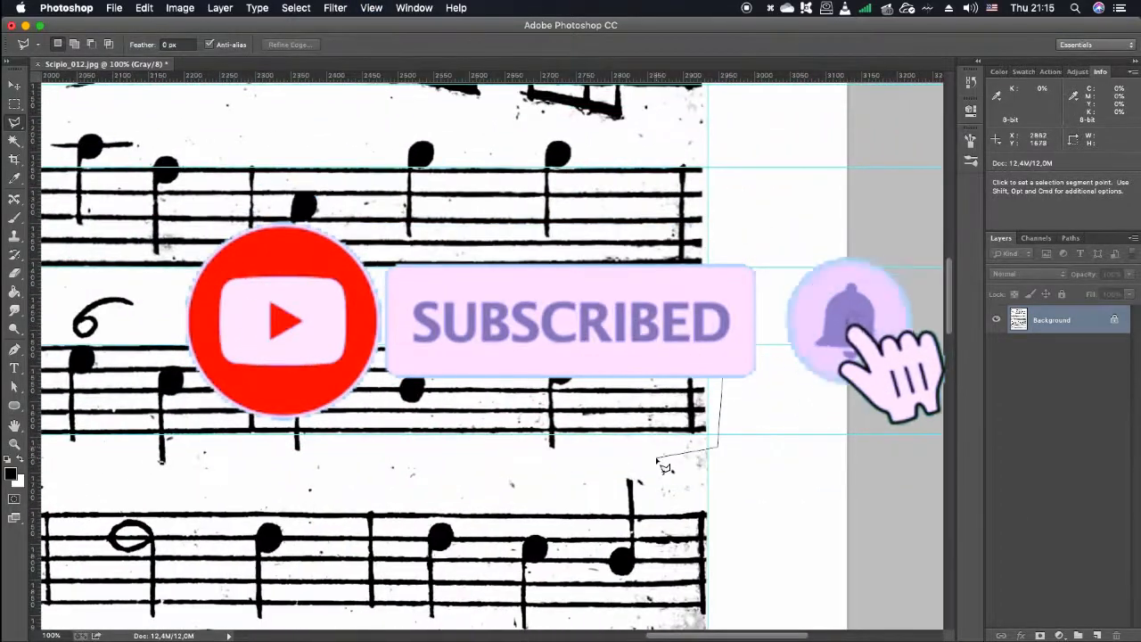
{"action": "scroll", "coordinate": [680, 444], "scroll_direction": "left", "scroll_amount": 10}
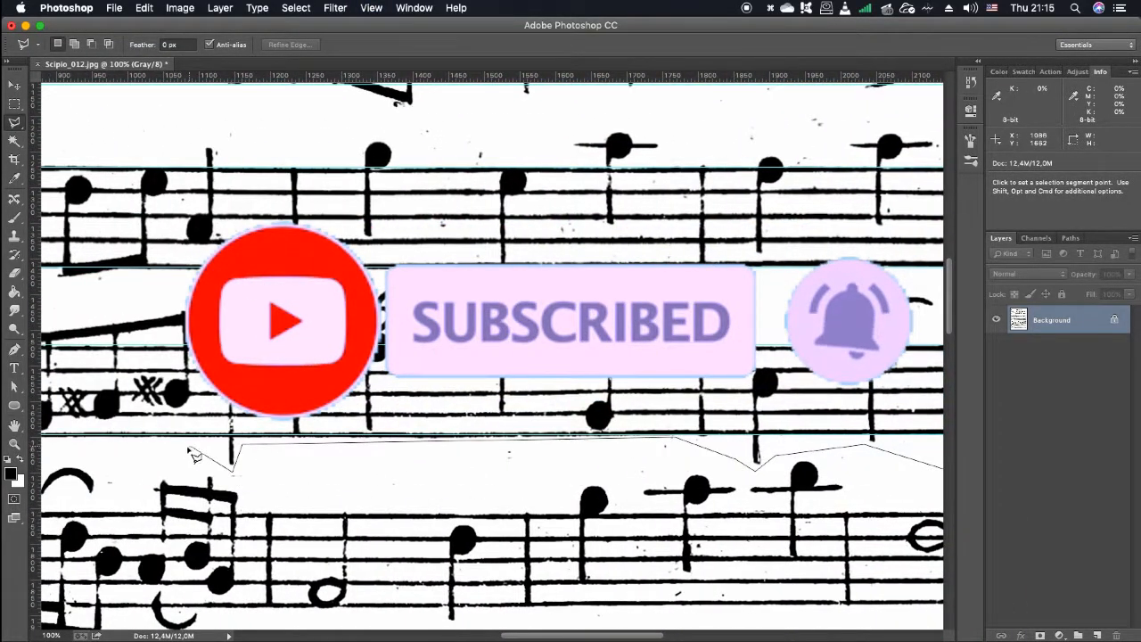
{"action": "scroll", "coordinate": [198, 454], "scroll_direction": "left", "scroll_amount": 10}
{"action": "scroll", "coordinate": [417, 283], "scroll_direction": "right", "scroll_amount": 9}
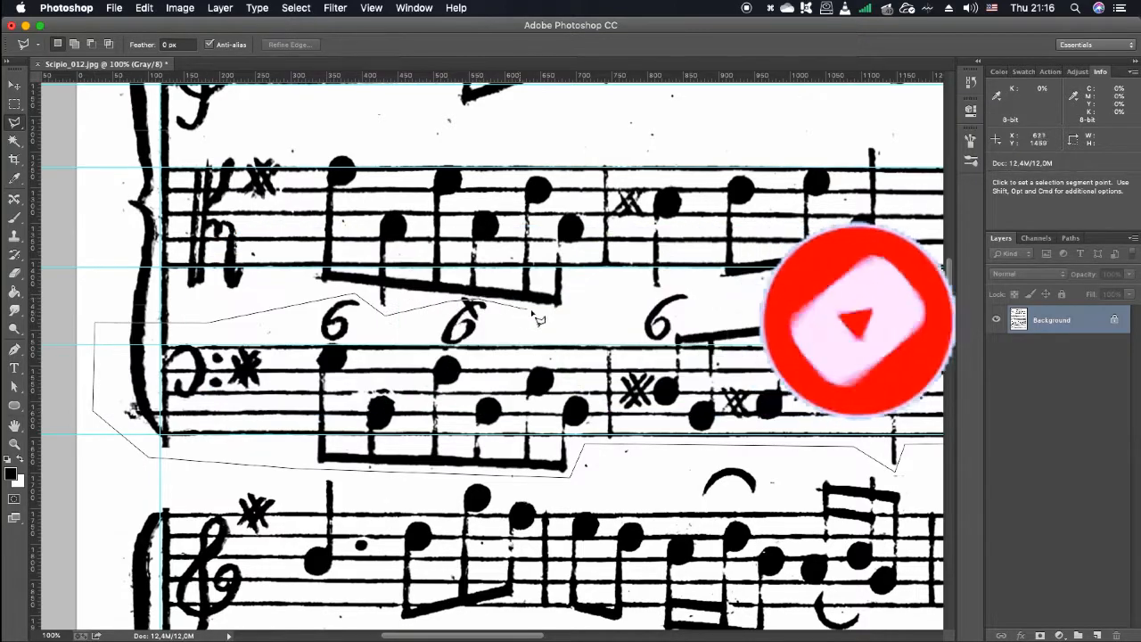
{"action": "scroll", "coordinate": [906, 294], "scroll_direction": "right", "scroll_amount": 9}
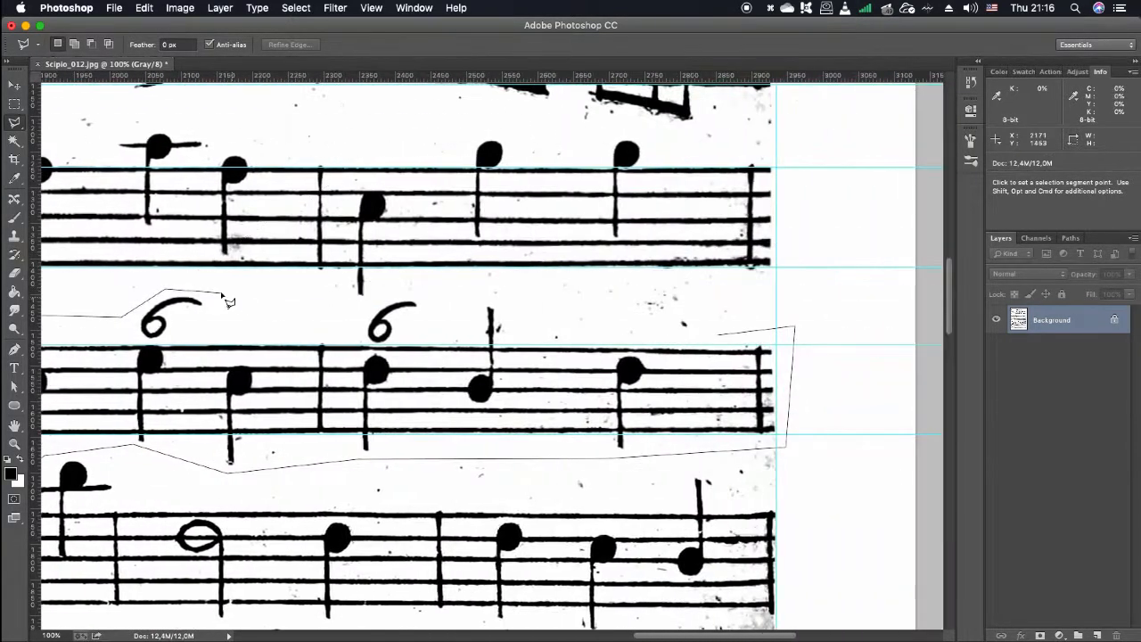
{"action": "double_click", "coordinate": [642, 341]}
Step: Warp the selected bass staff with a custom mesh so its outer lines follow the guides, and finish the transform
{"action": "key", "text": "super+t"}
{"action": "right_click", "coordinate": [739, 396]}
{"action": "left_click", "coordinate": [784, 476]}
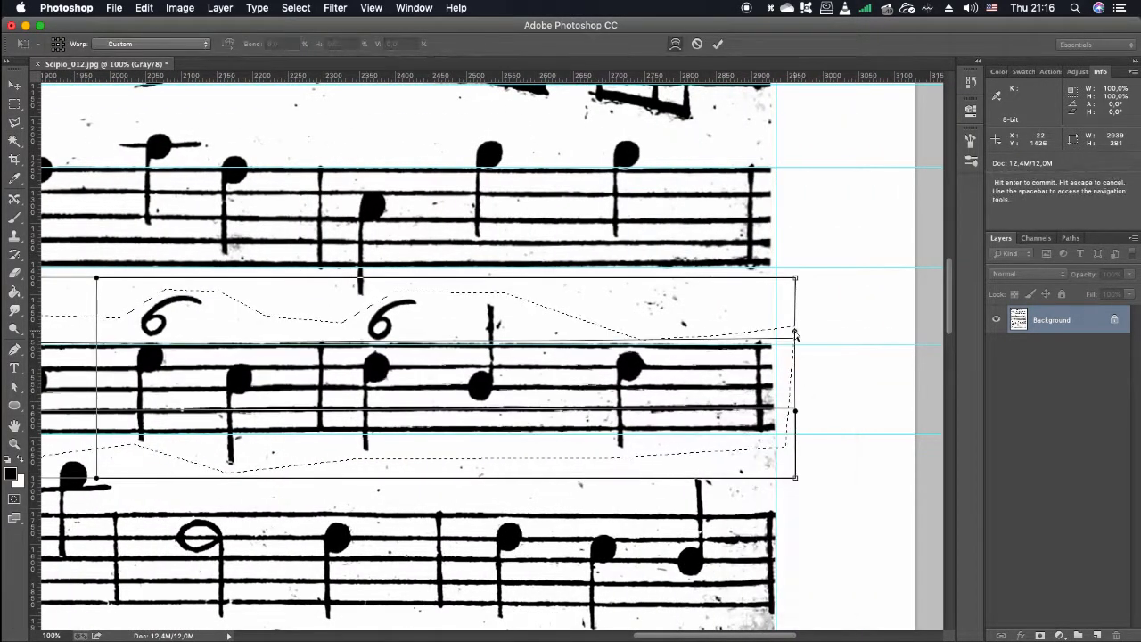
{"action": "scroll", "coordinate": [713, 392], "scroll_direction": "right", "scroll_amount": 4}
{"action": "scroll", "coordinate": [649, 369], "scroll_direction": "left", "scroll_amount": 15}
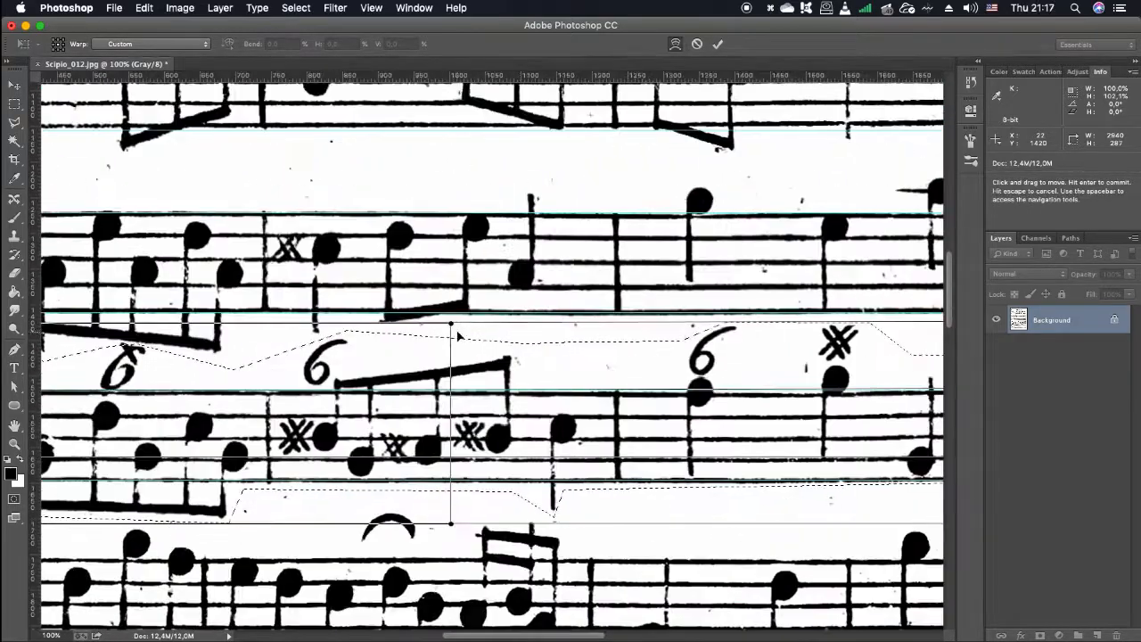
{"action": "scroll", "coordinate": [451, 305], "scroll_direction": "left", "scroll_amount": 10}
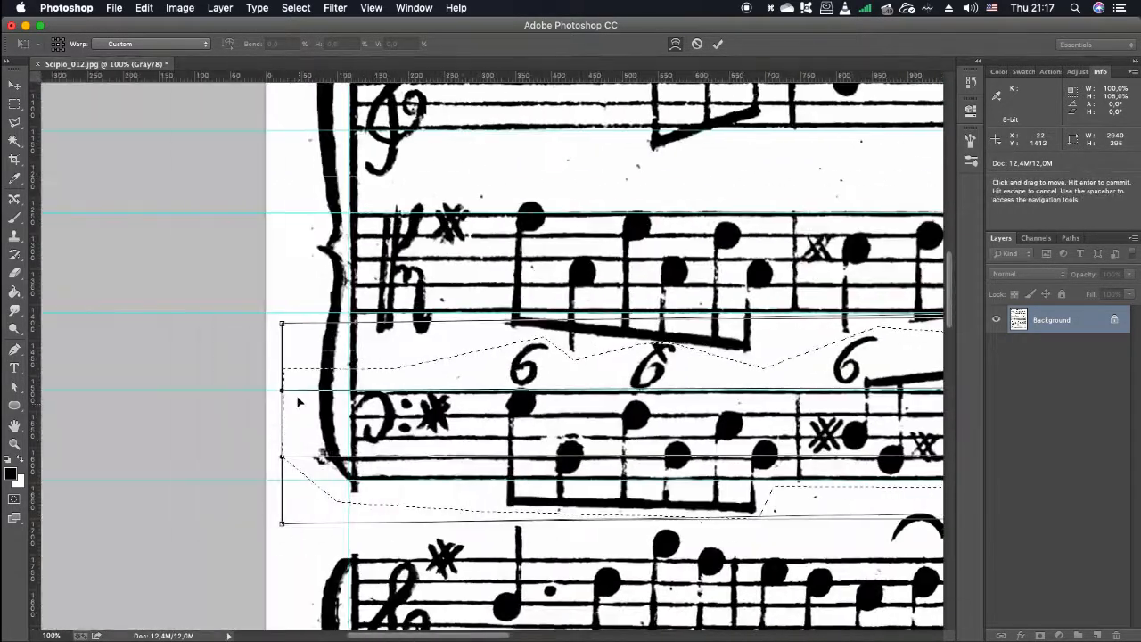
{"action": "key", "text": "Escape"}
Step: Place horizontal guides along the top and bottom lines of the third system's staves
{"action": "scroll", "coordinate": [283, 390], "scroll_direction": "down", "scroll_amount": 8}
{"action": "left_click_drag", "start_coordinate": [410, 75], "coordinate": [419, 260]}
{"action": "key", "text": "v"}
{"action": "mouse_move", "coordinate": [219, 76]}
{"action": "left_mouse_down"}
{"action": "mouse_move", "coordinate": [219, 94]}
{"action": "mouse_move", "coordinate": [219, 73]}
{"action": "left_mouse_up"}
{"action": "scroll", "coordinate": [565, 532], "scroll_direction": "right", "scroll_amount": 20}
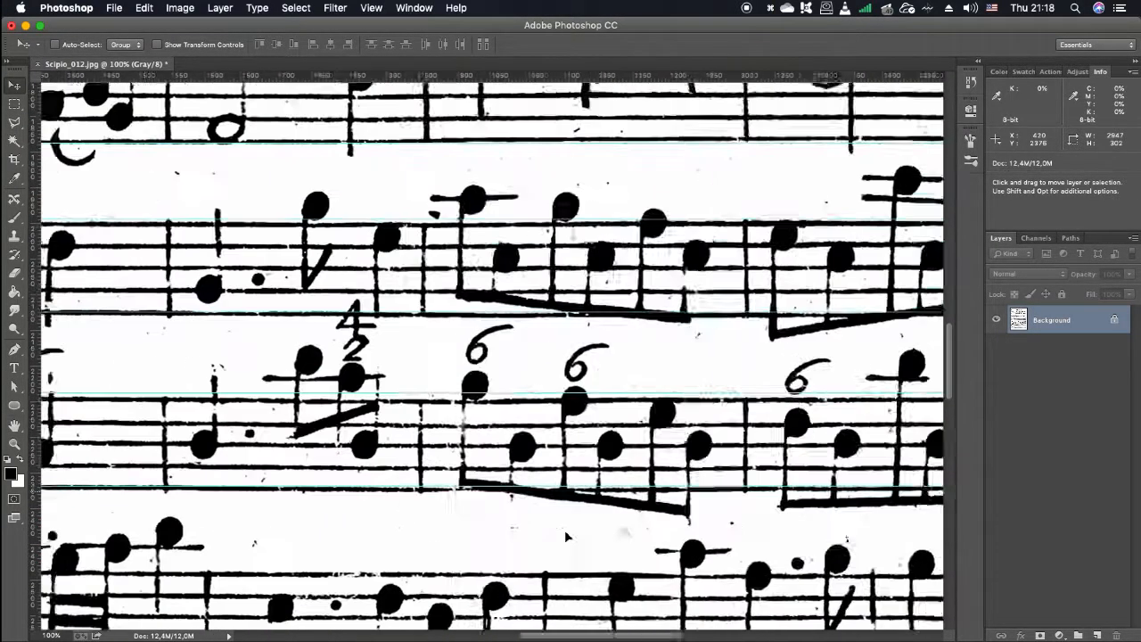
{"action": "scroll", "coordinate": [564, 529], "scroll_direction": "up", "scroll_amount": 5}
Step: Outline the entire third system with a Polygonal Lasso selection that follows the gaps to its neighbouring systems
{"action": "key", "text": "m"}
{"action": "scroll", "coordinate": [513, 216], "scroll_direction": "left", "scroll_amount": 20}
{"action": "key", "text": "super+minus"}
{"action": "scroll", "coordinate": [513, 215], "scroll_direction": "up", "scroll_amount": 5}
{"action": "scroll", "coordinate": [513, 216], "scroll_direction": "right", "scroll_amount": 15}
{"action": "key", "text": "l"}
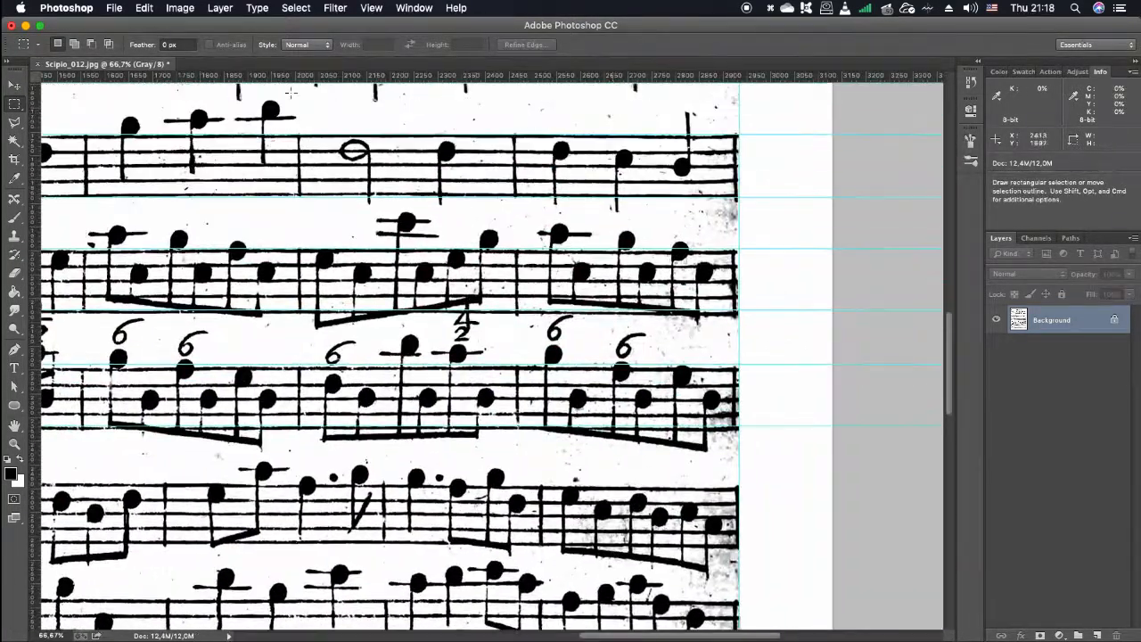
{"action": "left_click", "coordinate": [610, 116]}
{"action": "scroll", "coordinate": [254, 473], "scroll_direction": "left", "scroll_amount": 20}
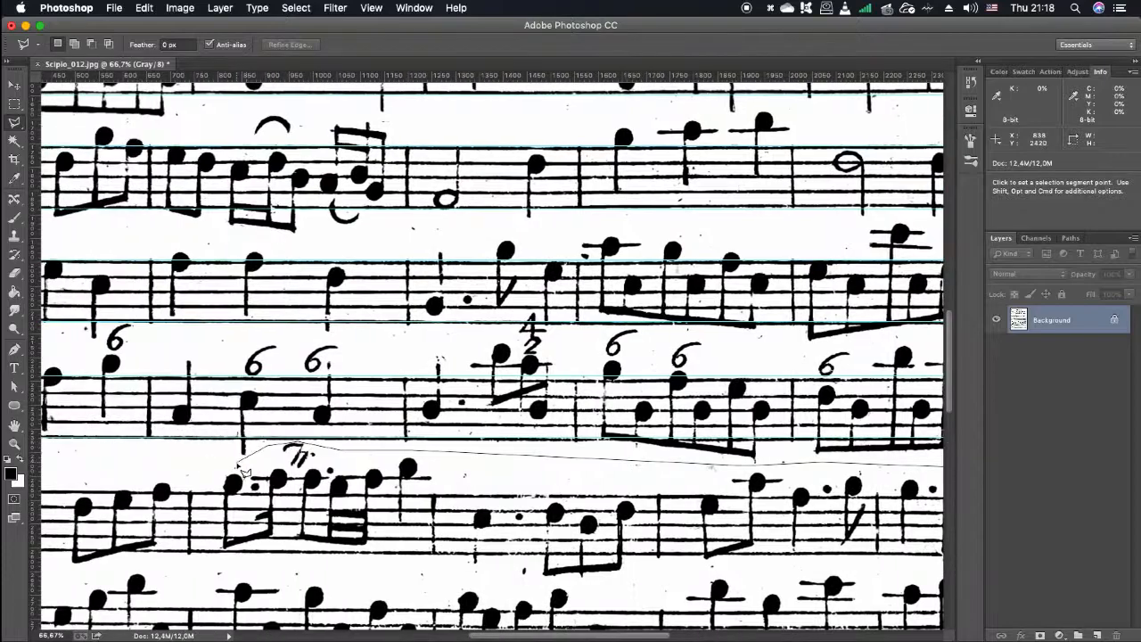
{"action": "left_click", "coordinate": [588, 447]}
{"action": "left_click", "coordinate": [536, 441]}
{"action": "left_click", "coordinate": [495, 458]}
{"action": "scroll", "coordinate": [615, 116], "scroll_direction": "right", "scroll_amount": 15}
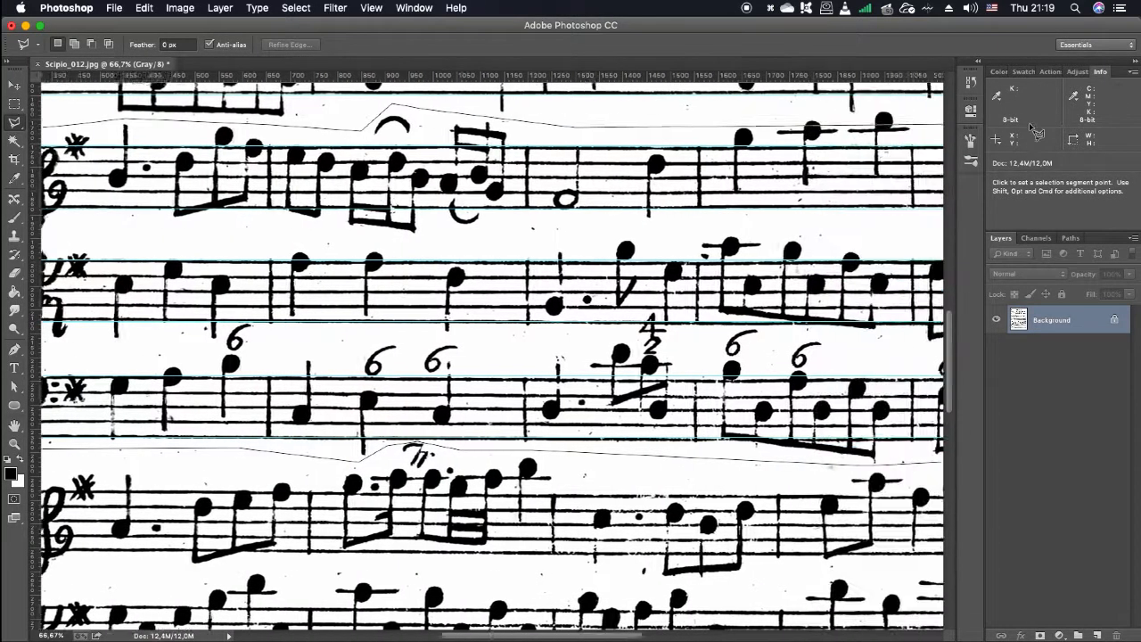
Step: Warp the selected third system so its staves line up with the guides, and apply the warp
{"action": "key", "text": "super+t"}
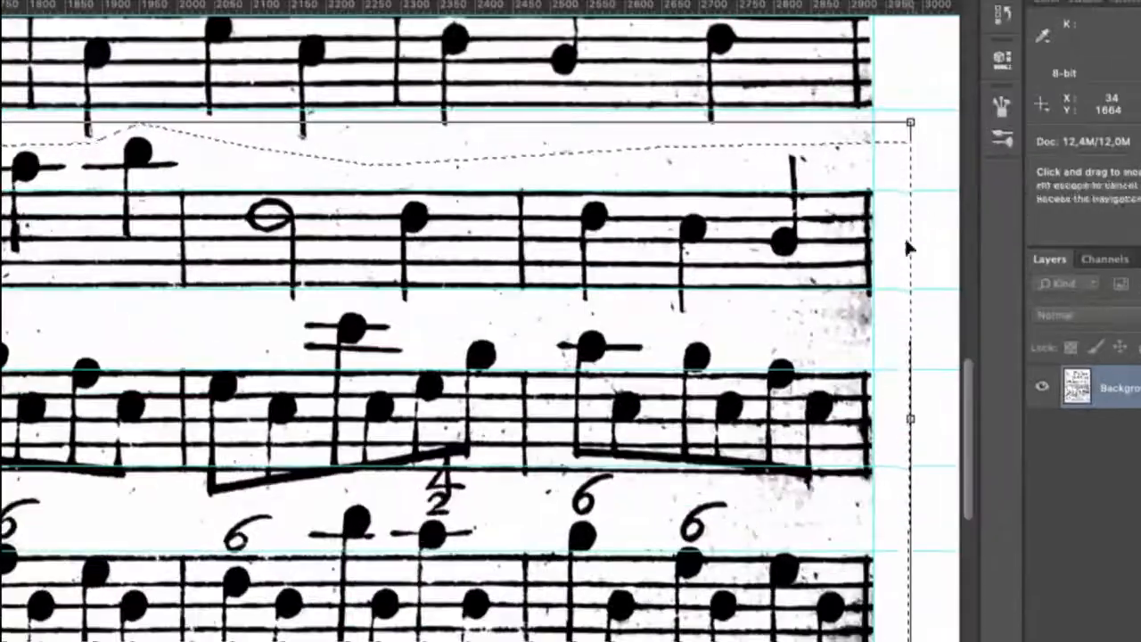
{"action": "scroll", "coordinate": [472, 339], "scroll_direction": "left", "scroll_amount": 20}
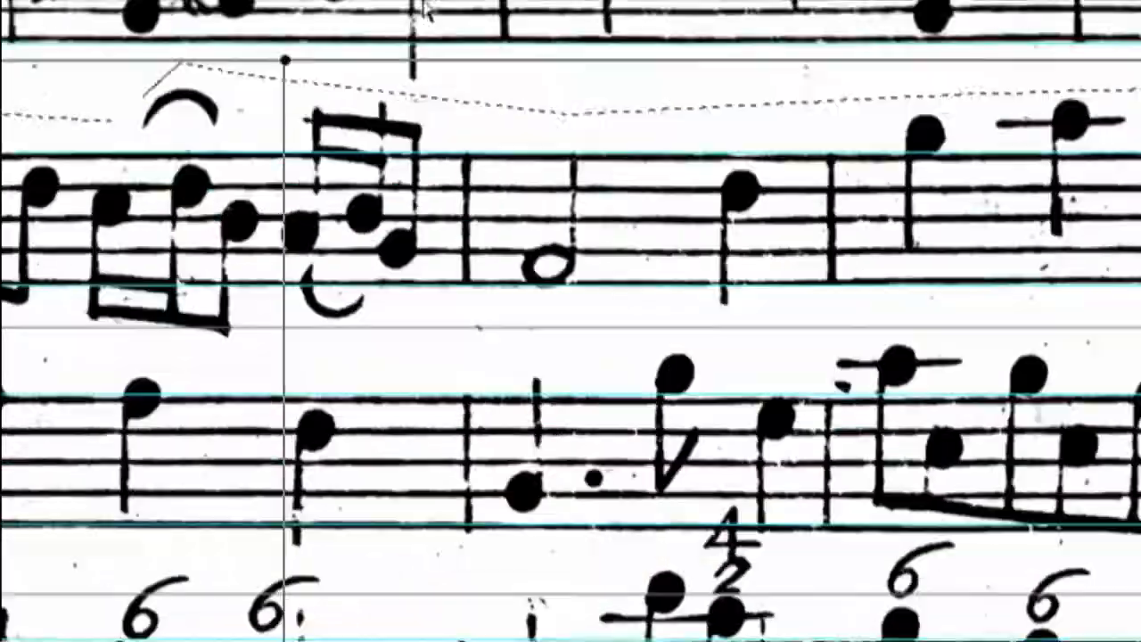
{"action": "scroll", "coordinate": [423, 9], "scroll_direction": "down", "scroll_amount": 8}
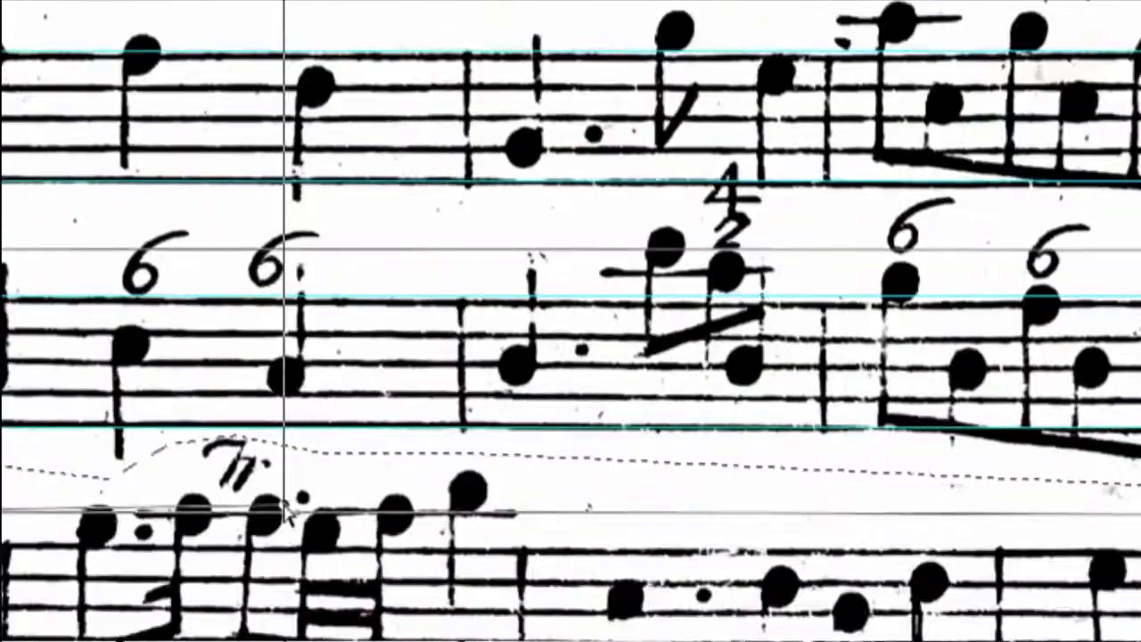
{"action": "scroll", "coordinate": [349, 521], "scroll_direction": "right", "scroll_amount": 20}
{"action": "scroll", "coordinate": [356, 229], "scroll_direction": "down", "scroll_amount": 1}
{"action": "scroll", "coordinate": [356, 230], "scroll_direction": "up", "scroll_amount": 7}
{"action": "scroll", "coordinate": [350, 292], "scroll_direction": "down", "scroll_amount": 10}
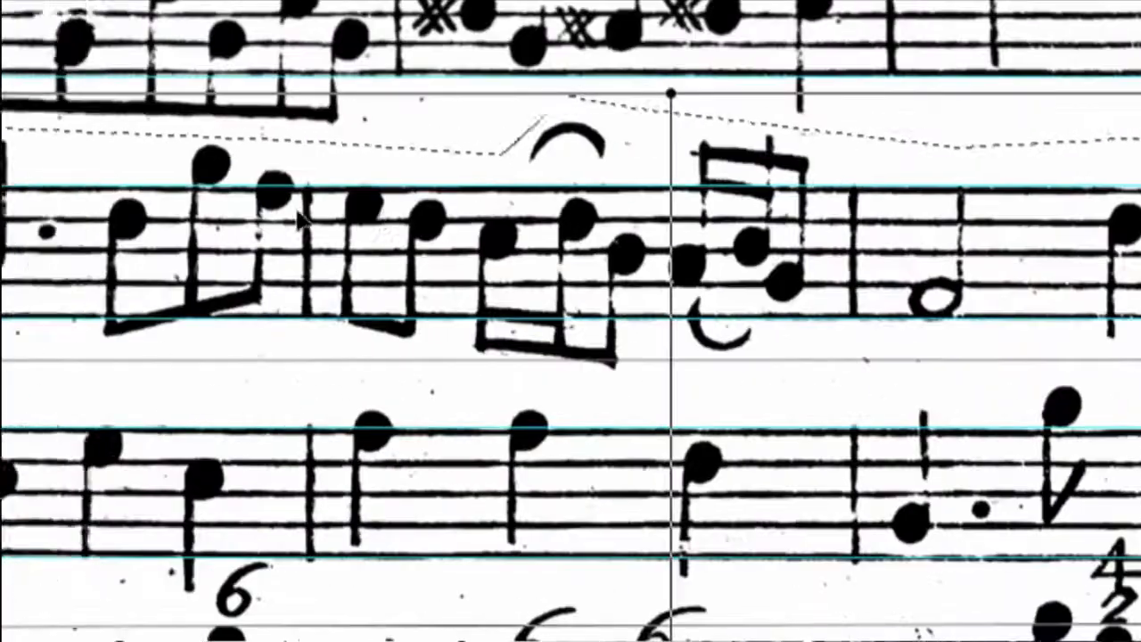
{"action": "key", "text": "Return"}
Step: Add horizontal guides along the fourth system's staves and clear the previous selection
{"action": "scroll", "coordinate": [356, 463], "scroll_direction": "up", "scroll_amount": 10}
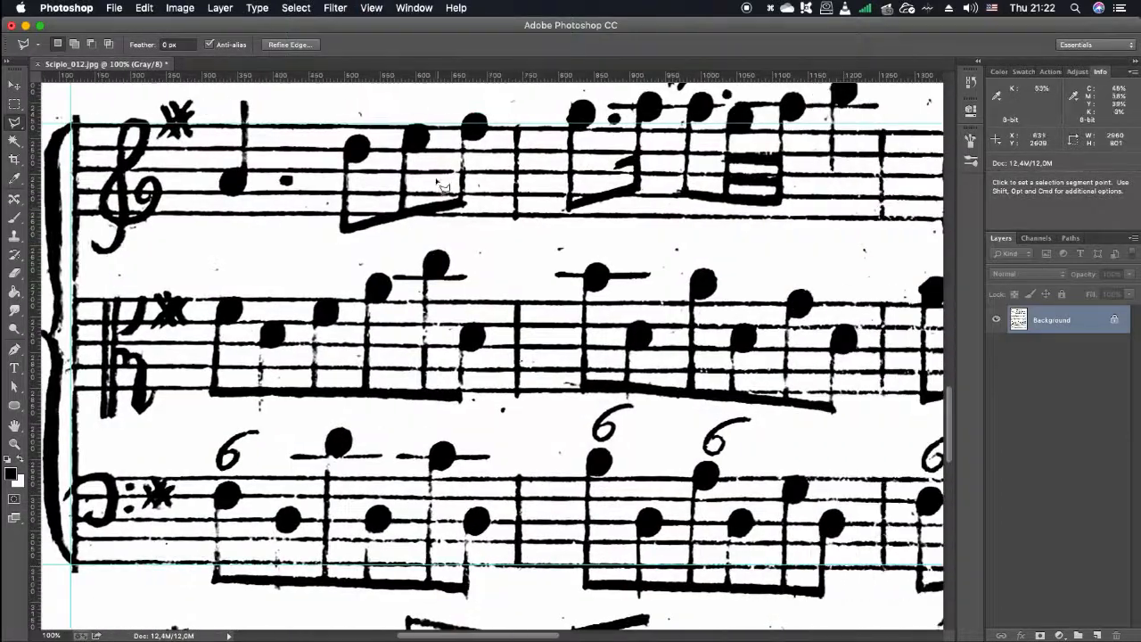
{"action": "left_click_drag", "start_coordinate": [396, 216], "coordinate": [395, 296]}
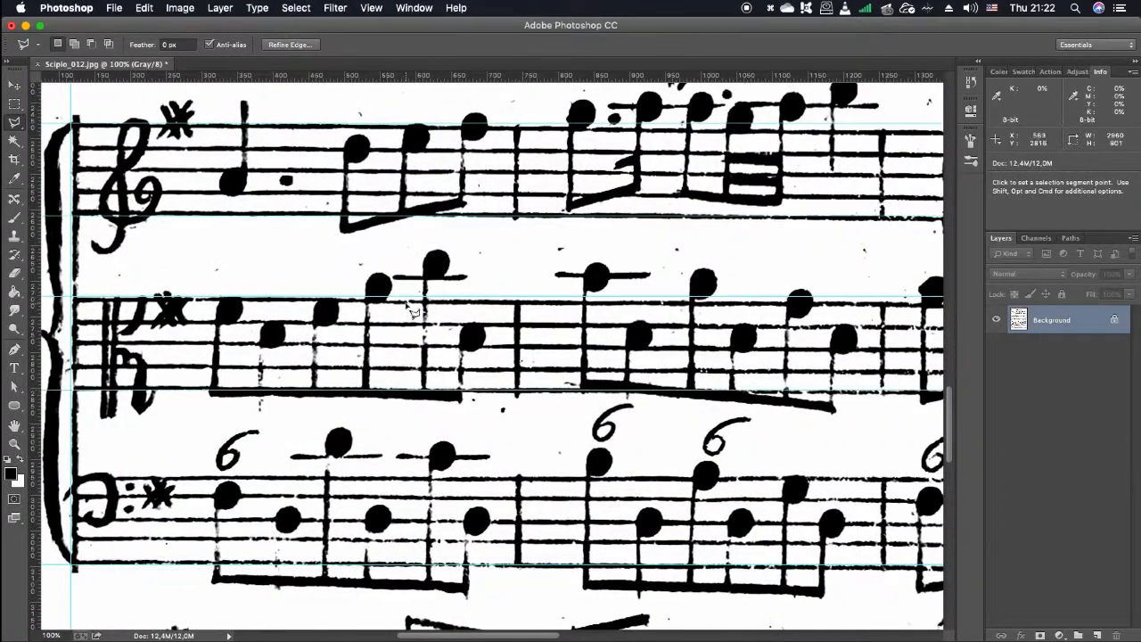
{"action": "key", "text": "super+d"}
Step: Outline the entire fourth system with a Polygonal Lasso selection
{"action": "scroll", "coordinate": [490, 356], "scroll_direction": "right", "scroll_amount": 10}
{"action": "left_click", "coordinate": [657, 95]}
{"action": "left_click", "coordinate": [375, 492]}
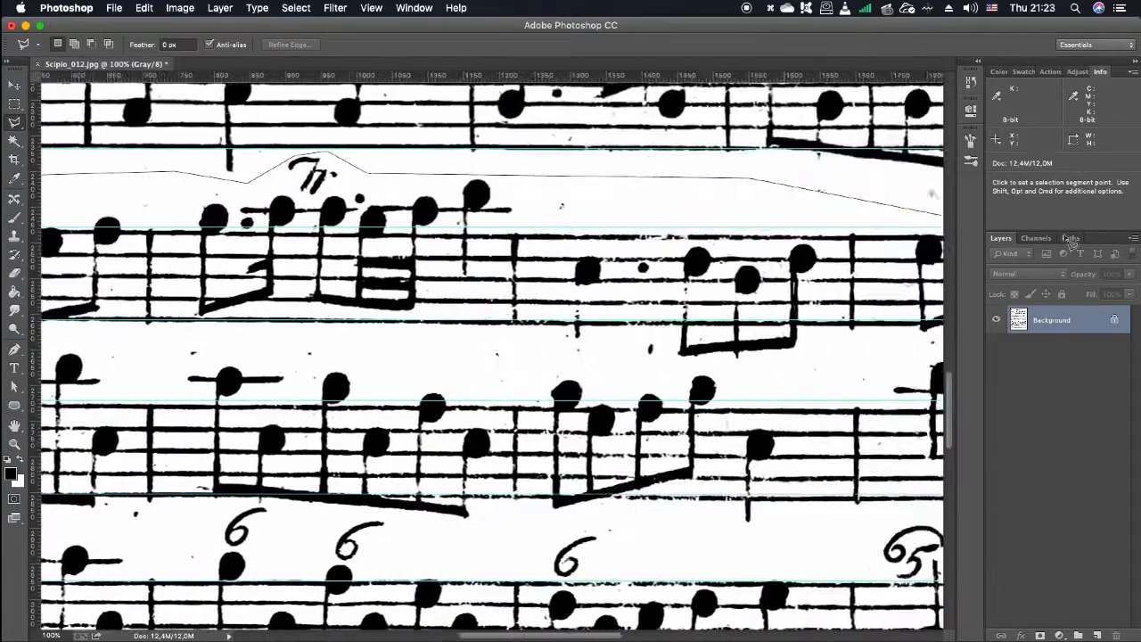
{"action": "double_click", "coordinate": [742, 228]}
Step: Warp the selected fourth system by shifting the mesh's corners and edges onto the guides, and apply the warp
{"action": "key", "text": "super+t"}
{"action": "scroll", "coordinate": [742, 228], "scroll_direction": "down", "scroll_amount": 5}
{"action": "left_click_drag", "start_coordinate": [822, 499], "coordinate": [825, 502]}
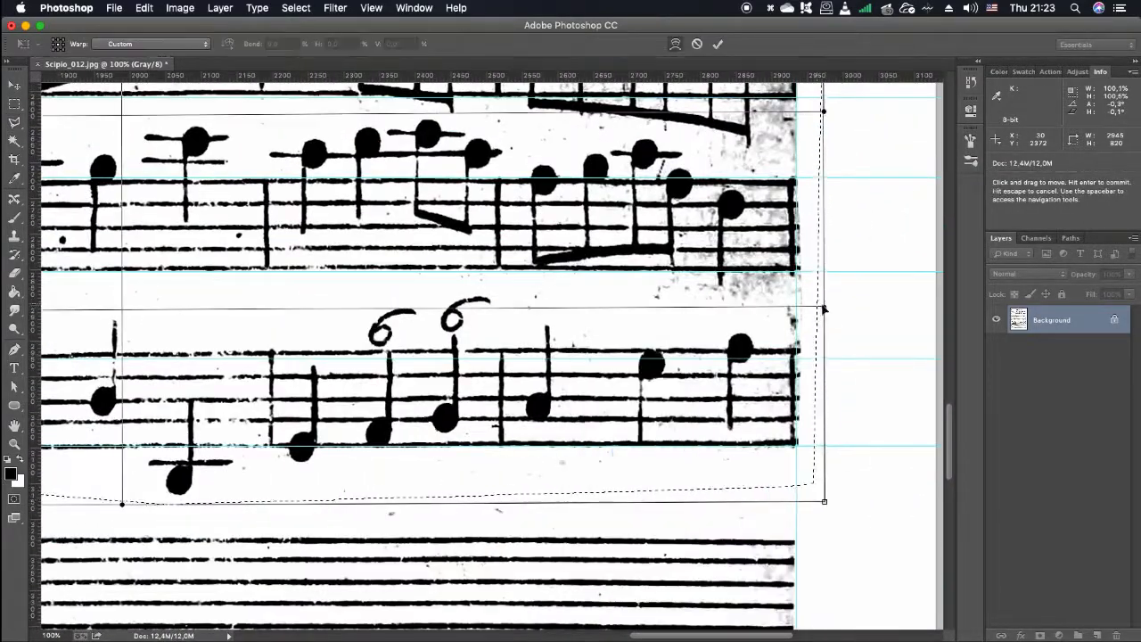
{"action": "scroll", "coordinate": [819, 306], "scroll_direction": "up", "scroll_amount": 1}
{"action": "scroll", "coordinate": [637, 276], "scroll_direction": "right", "scroll_amount": 8}
{"action": "scroll", "coordinate": [637, 275], "scroll_direction": "left", "scroll_amount": 20}
{"action": "scroll", "coordinate": [492, 356], "scroll_direction": "left", "scroll_amount": 10}
{"action": "key", "text": "Return"}
Step: Outline the fifth, lowest system with a Polygonal Lasso selection
{"action": "scroll", "coordinate": [492, 356], "scroll_direction": "down", "scroll_amount": 10}
{"action": "scroll", "coordinate": [492, 357], "scroll_direction": "right", "scroll_amount": 10}
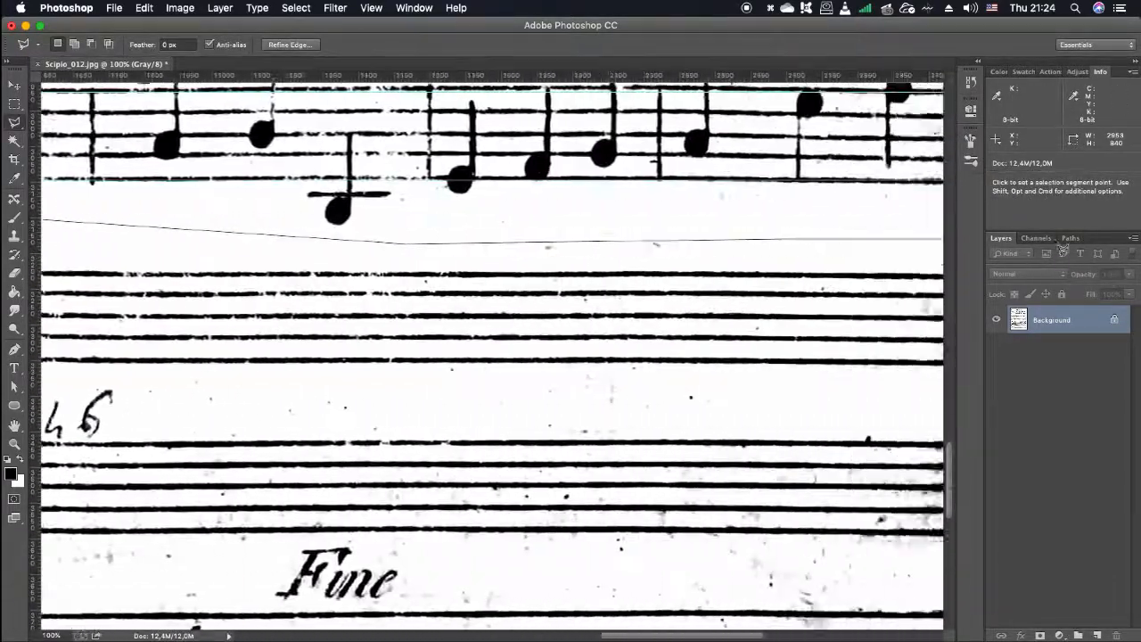
{"action": "scroll", "coordinate": [492, 357], "scroll_direction": "down", "scroll_amount": 5}
{"action": "scroll", "coordinate": [492, 357], "scroll_direction": "left", "scroll_amount": 10}
{"action": "scroll", "coordinate": [492, 356], "scroll_direction": "up", "scroll_amount": 10}
Step: Warp the selected lowest system with a custom mesh until its staves follow the guides, and apply the warp
{"action": "key", "text": "super+t"}
{"action": "right_click", "coordinate": [316, 294]}
{"action": "left_click", "coordinate": [343, 384]}
{"action": "scroll", "coordinate": [456, 310], "scroll_direction": "down", "scroll_amount": 2}
{"action": "scroll", "coordinate": [456, 310], "scroll_direction": "right", "scroll_amount": 3}
{"action": "scroll", "coordinate": [457, 311], "scroll_direction": "down", "scroll_amount": 5}
{"action": "scroll", "coordinate": [456, 311], "scroll_direction": "right", "scroll_amount": 15}
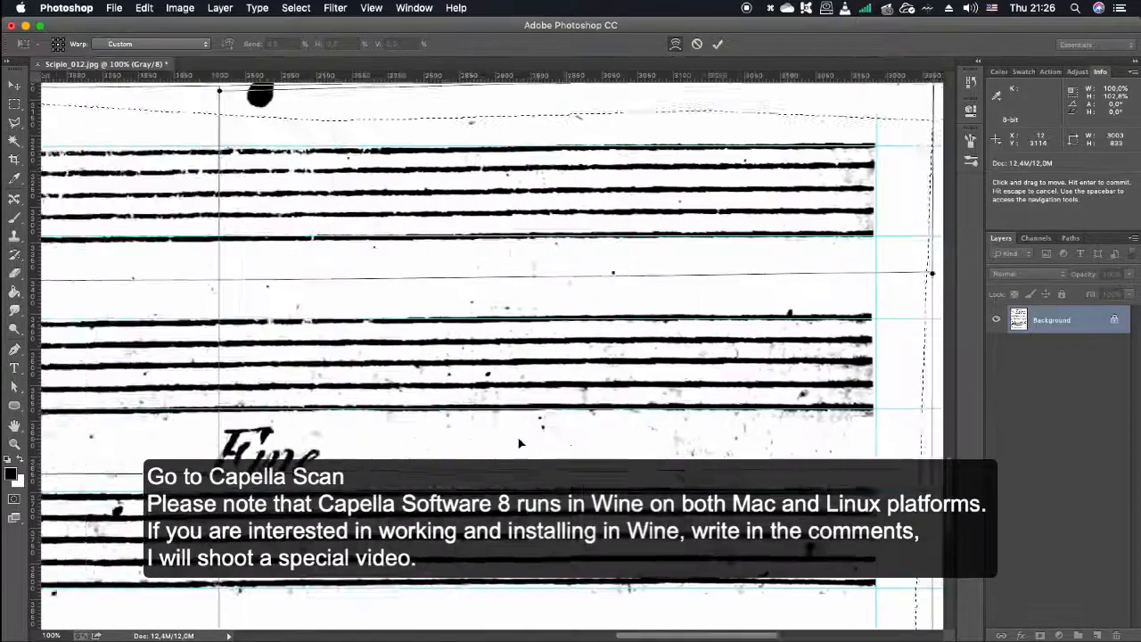
{"action": "scroll", "coordinate": [520, 443], "scroll_direction": "left", "scroll_amount": 20}
{"action": "scroll", "coordinate": [519, 443], "scroll_direction": "up", "scroll_amount": 3}
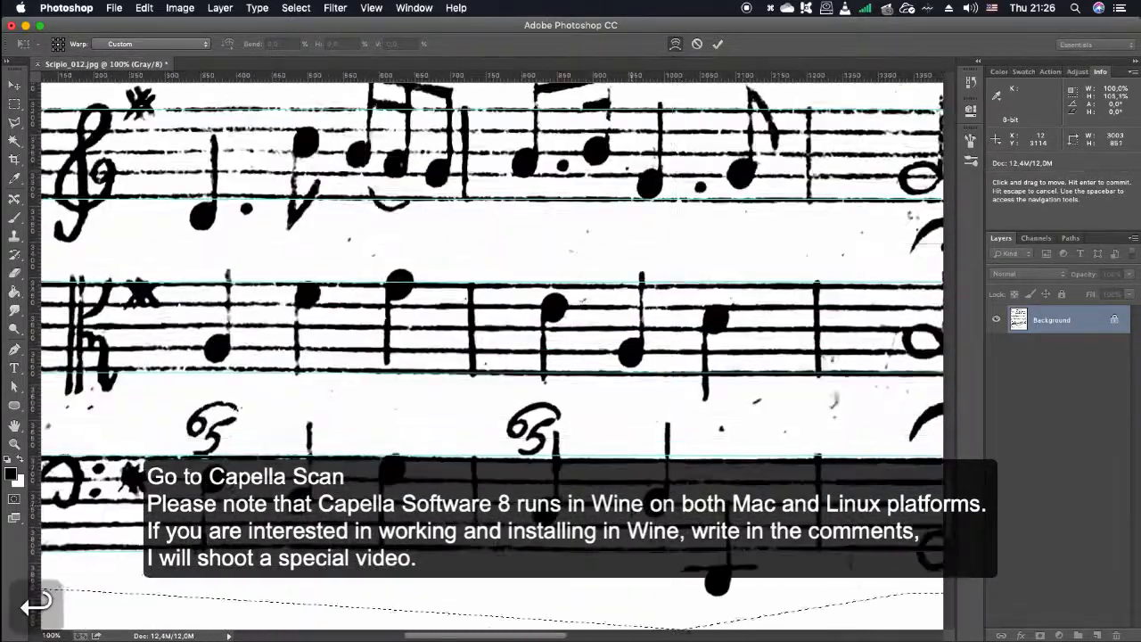
Step: Save the corrected page as a baseline standard JPEG at quality 10
{"action": "key", "text": "super+s"}
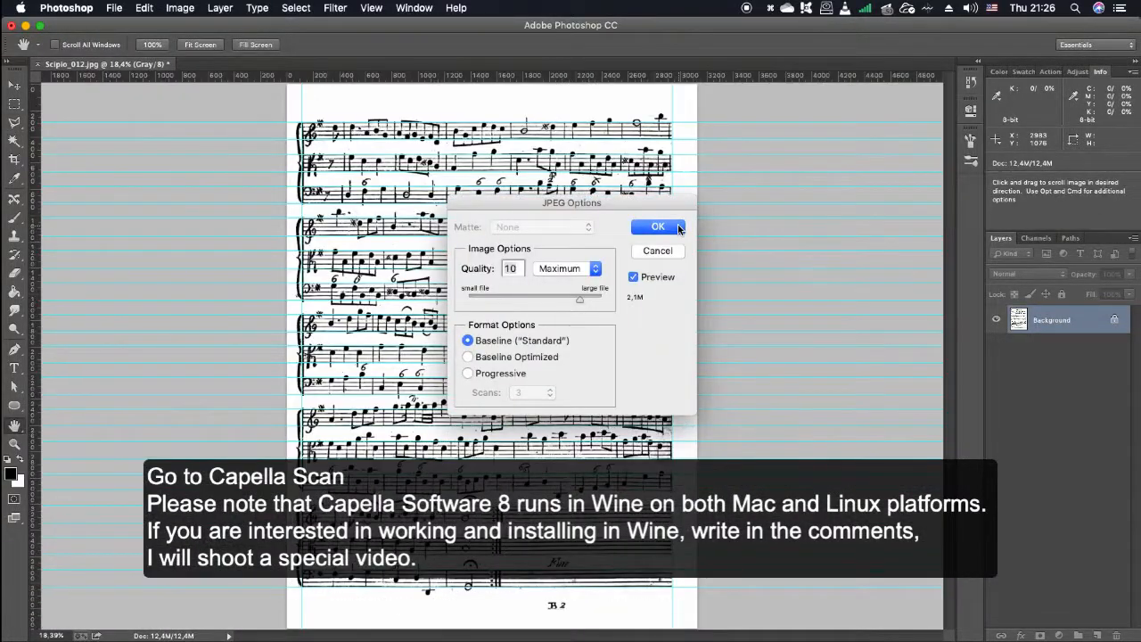
{"action": "key", "text": "Return"}
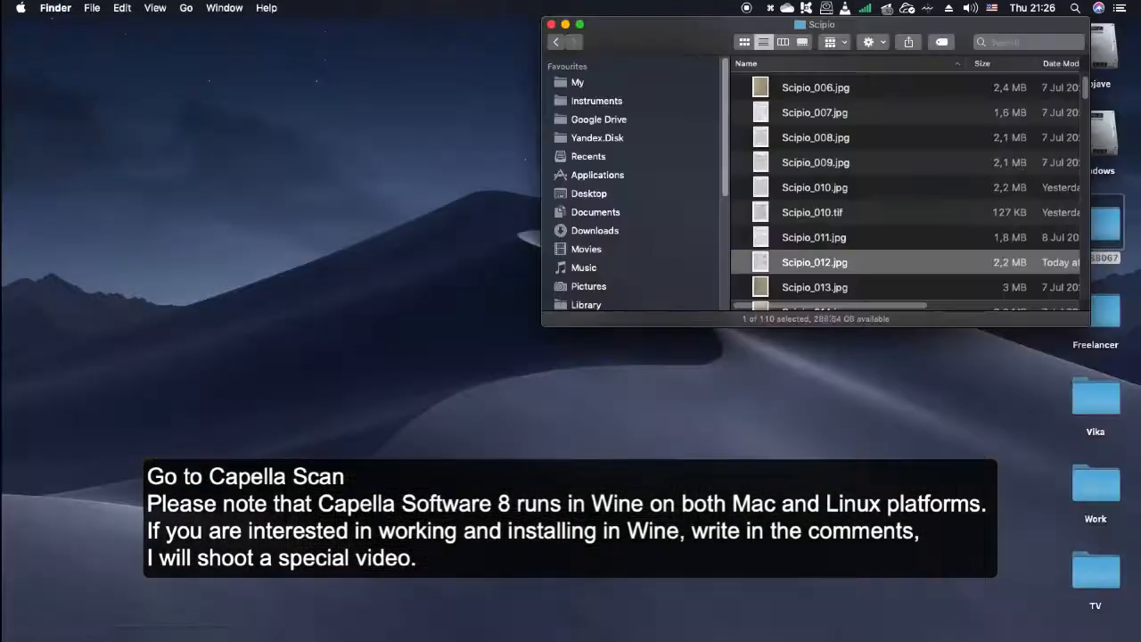
Step: Launch capella-scan and decline its free online update check
{"action": "left_click", "coordinate": [1089, 604]}
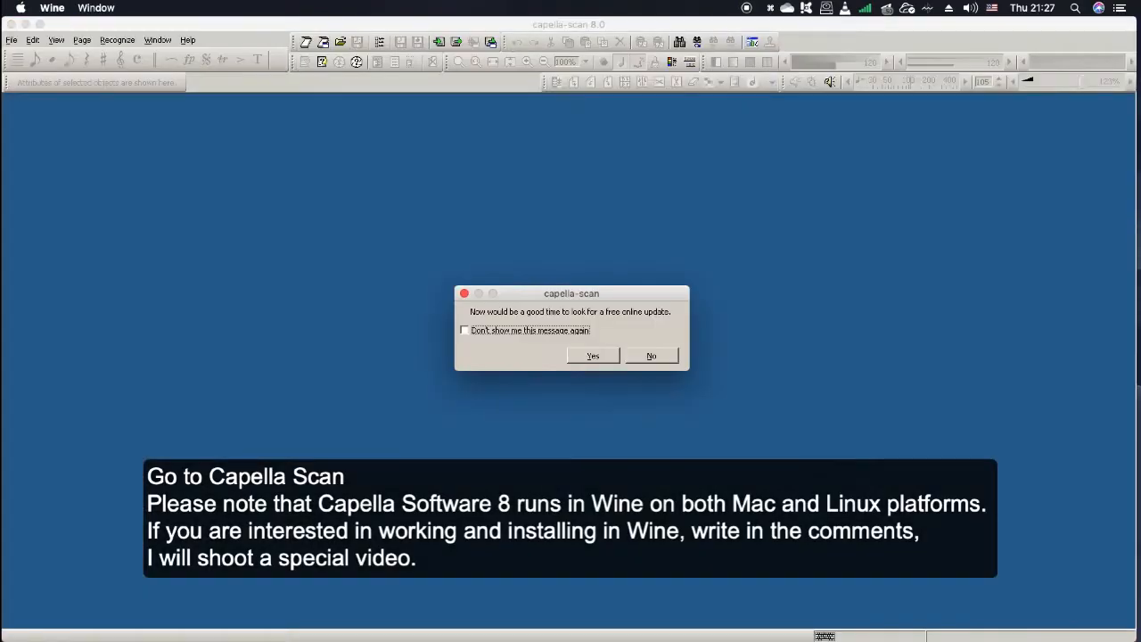
{"action": "left_click", "coordinate": [650, 354]}
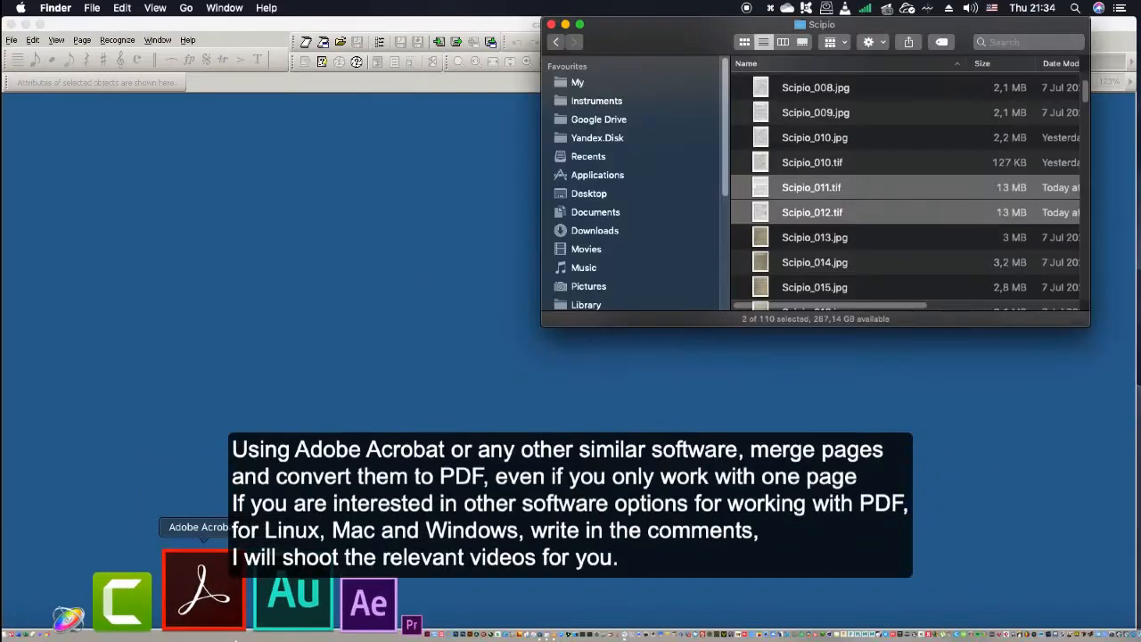
Step: Switch to Acrobat Pro DC and combine Scipio_011.tif and Scipio_012.tif from the Scipio folder into a single PDF
{"action": "left_click", "coordinate": [298, 375]}
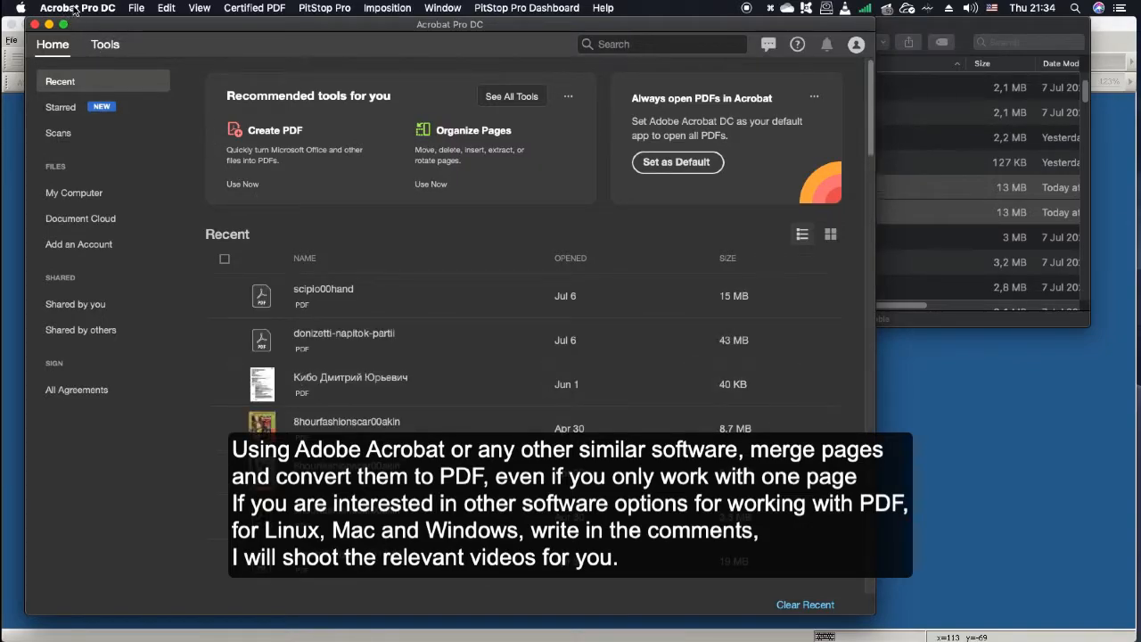
{"action": "left_click", "coordinate": [133, 8]}
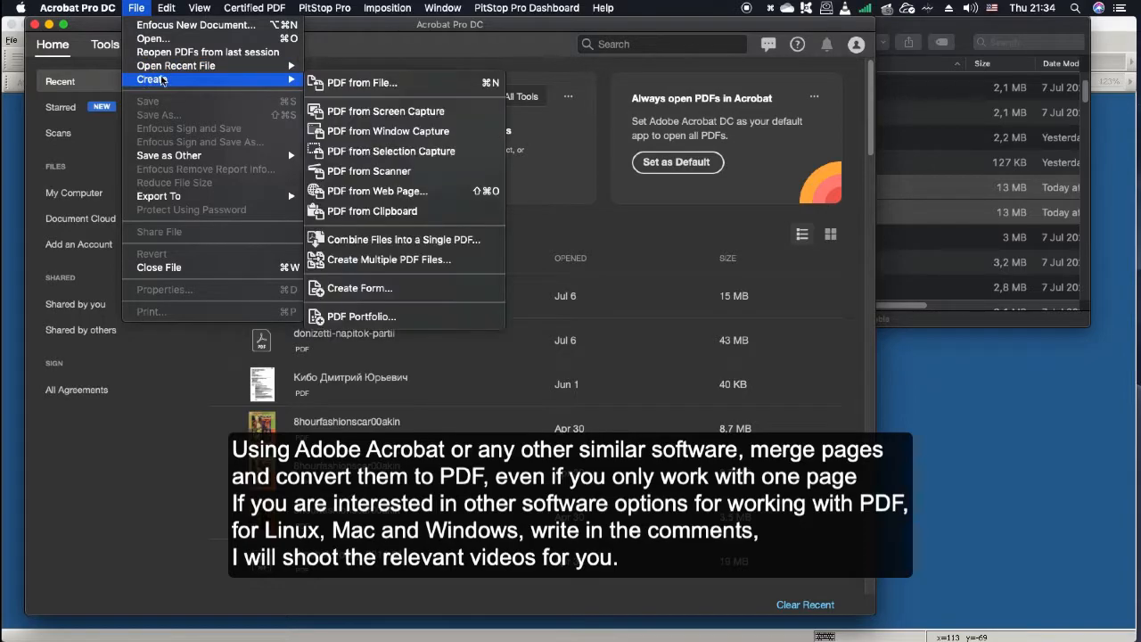
{"action": "mouse_move", "coordinate": [291, 84]}
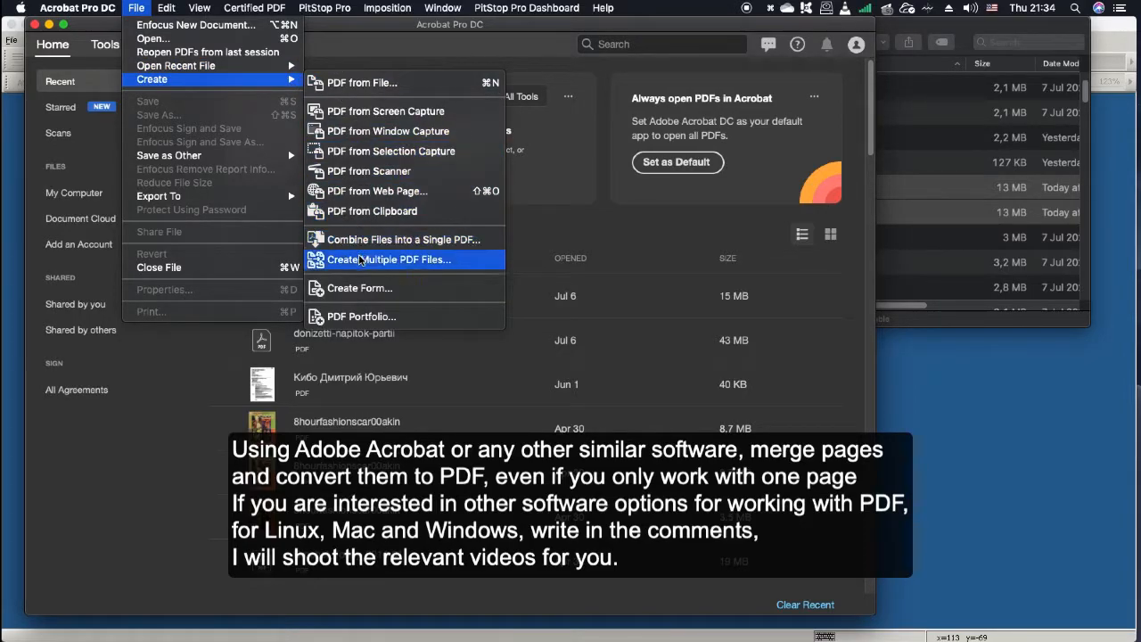
{"action": "left_click", "coordinate": [371, 242]}
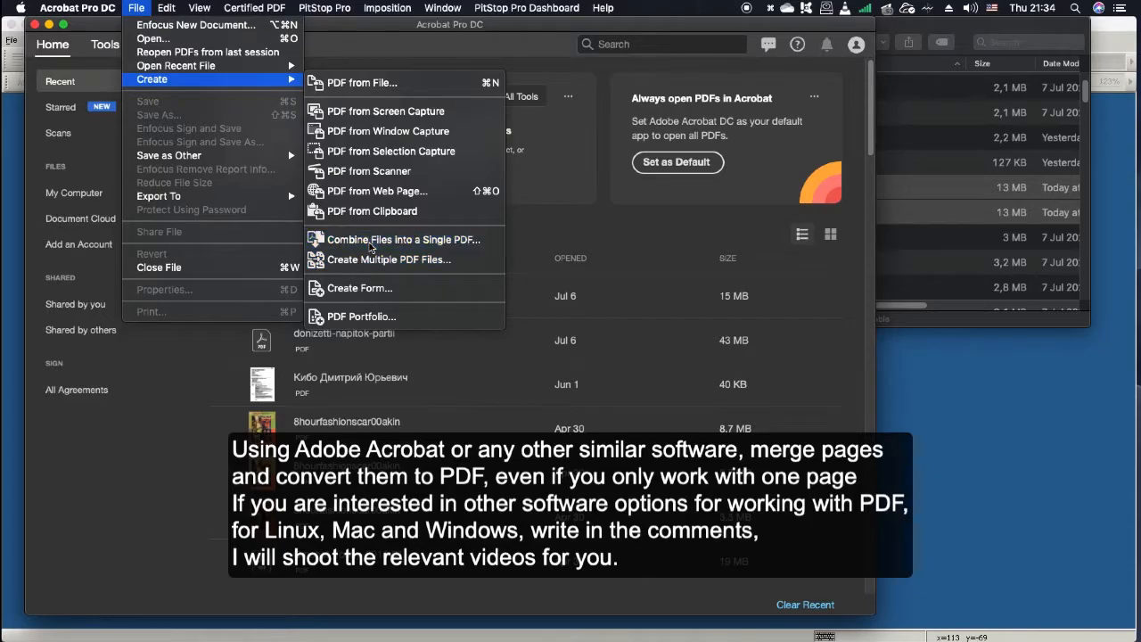
{"action": "left_click_drag", "start_coordinate": [906, 185], "coordinate": [440, 407]}
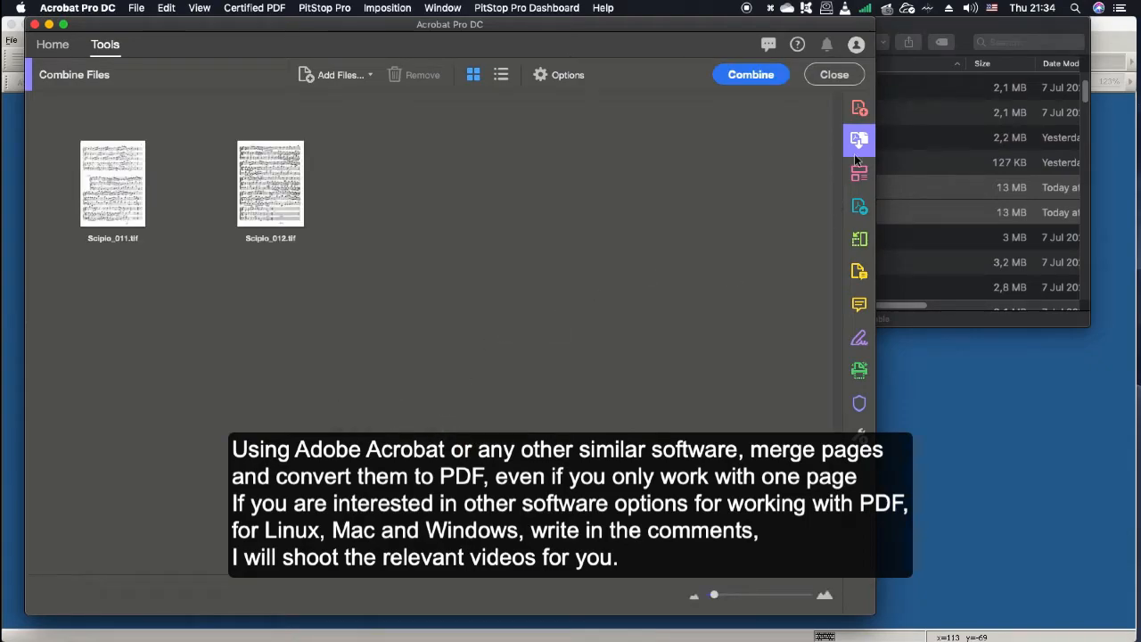
{"action": "left_click", "coordinate": [751, 75]}
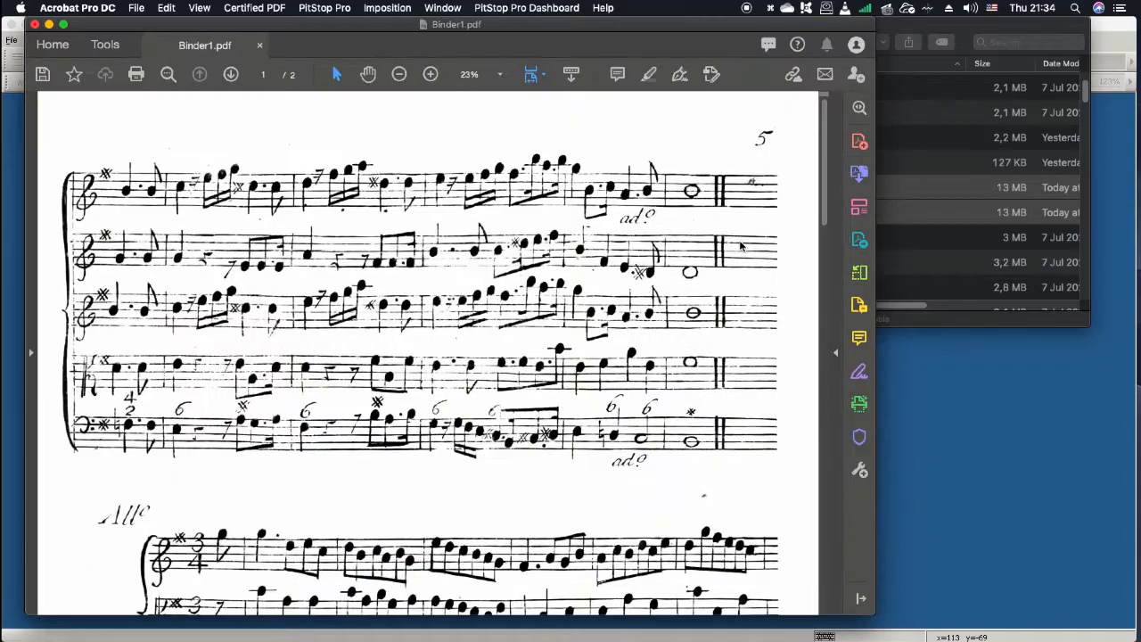
Step: Save the combined two-page PDF as 03.pdf in the parent Scipio folder
{"action": "key", "text": "shift+super+s"}
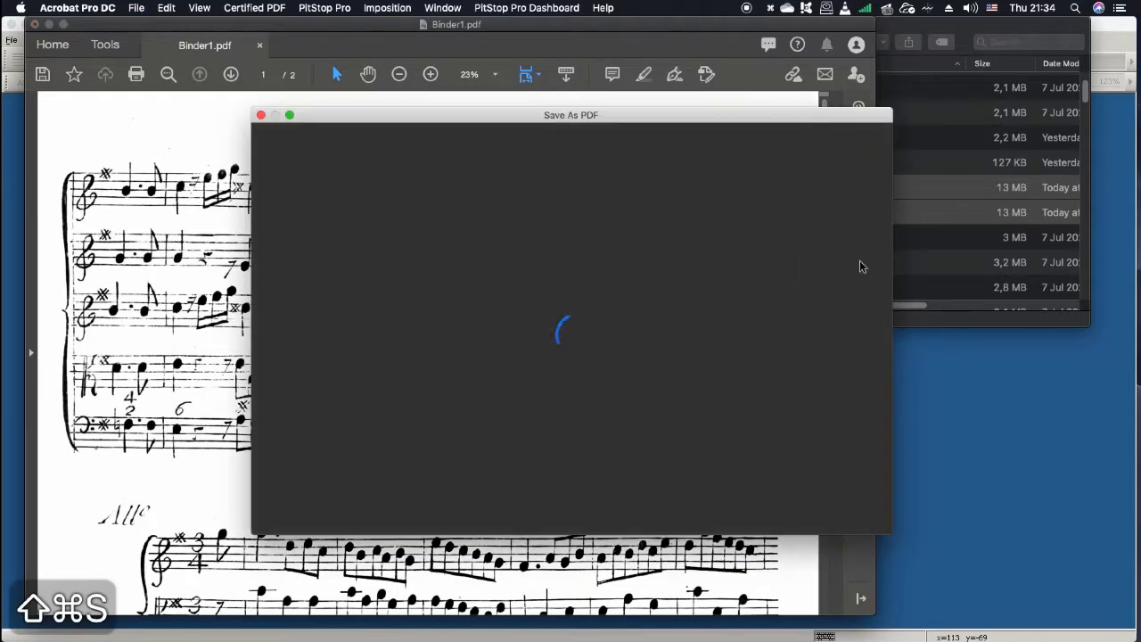
{"action": "key", "text": "Return"}
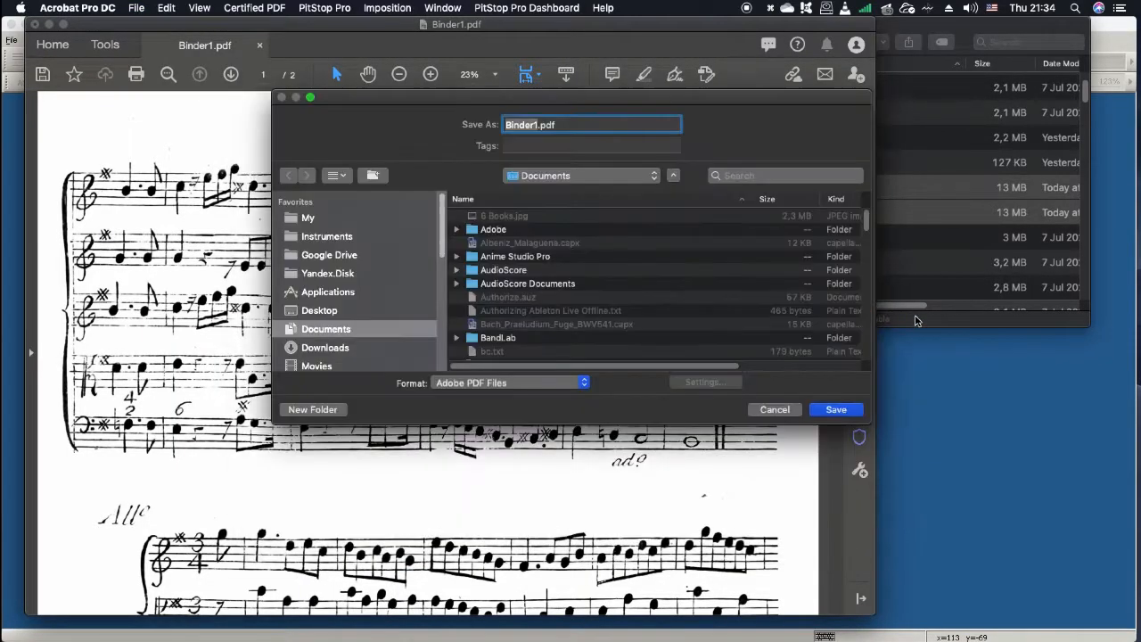
{"action": "left_click", "coordinate": [918, 32]}
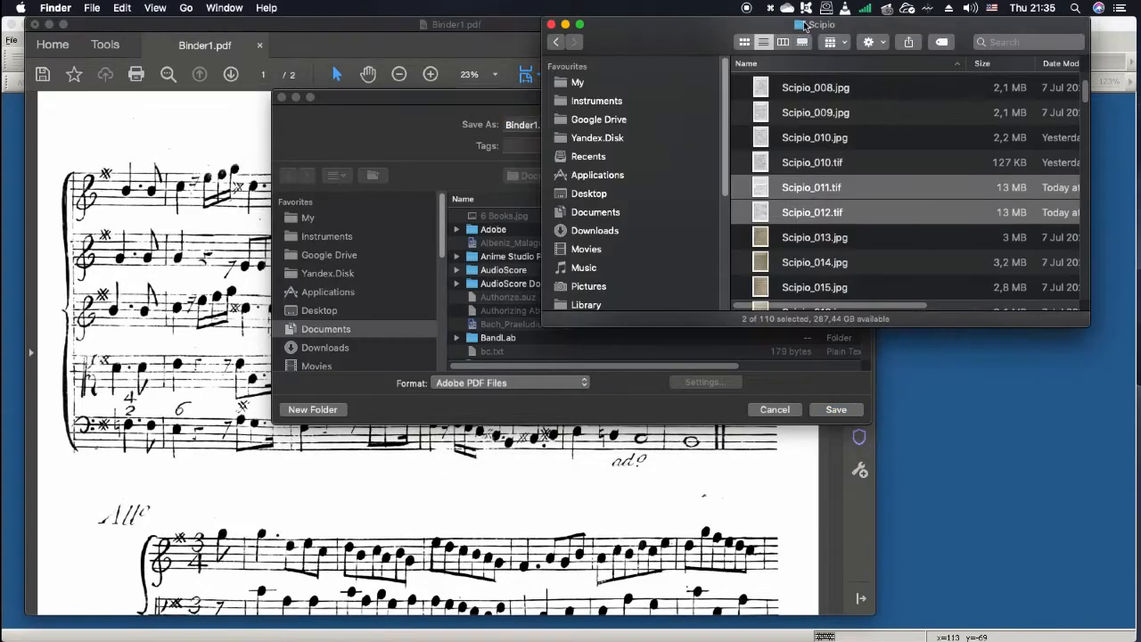
{"action": "left_click", "coordinate": [445, 150]}
{"action": "left_click", "coordinate": [579, 175]}
{"action": "left_click", "coordinate": [585, 193]}
{"action": "type", "text": "03.pdf"}
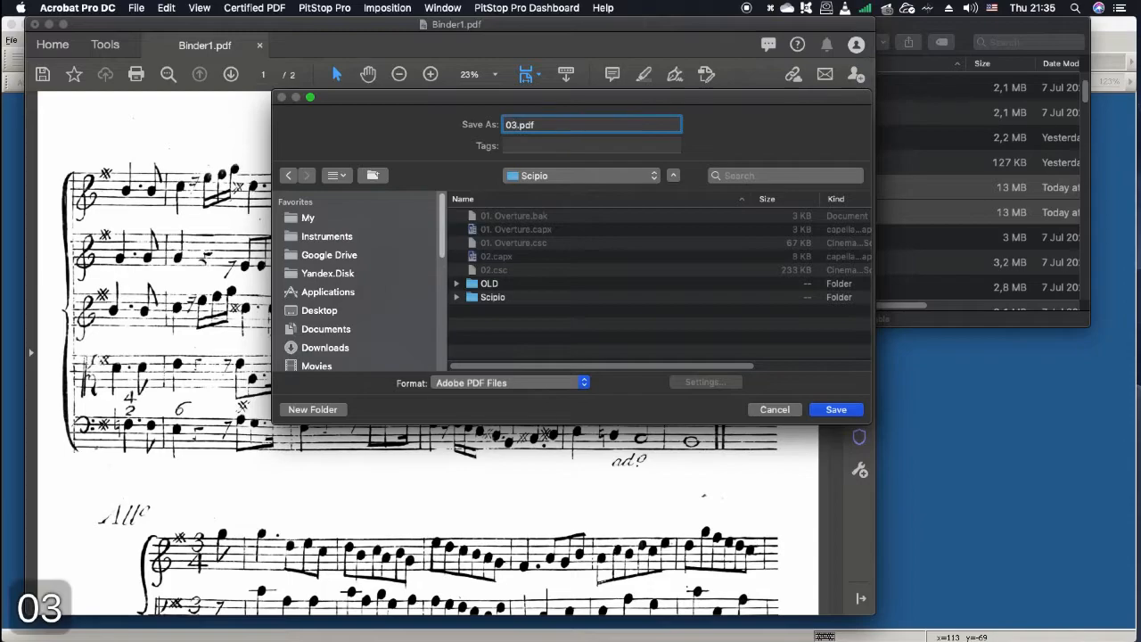
{"action": "key", "text": "Return"}
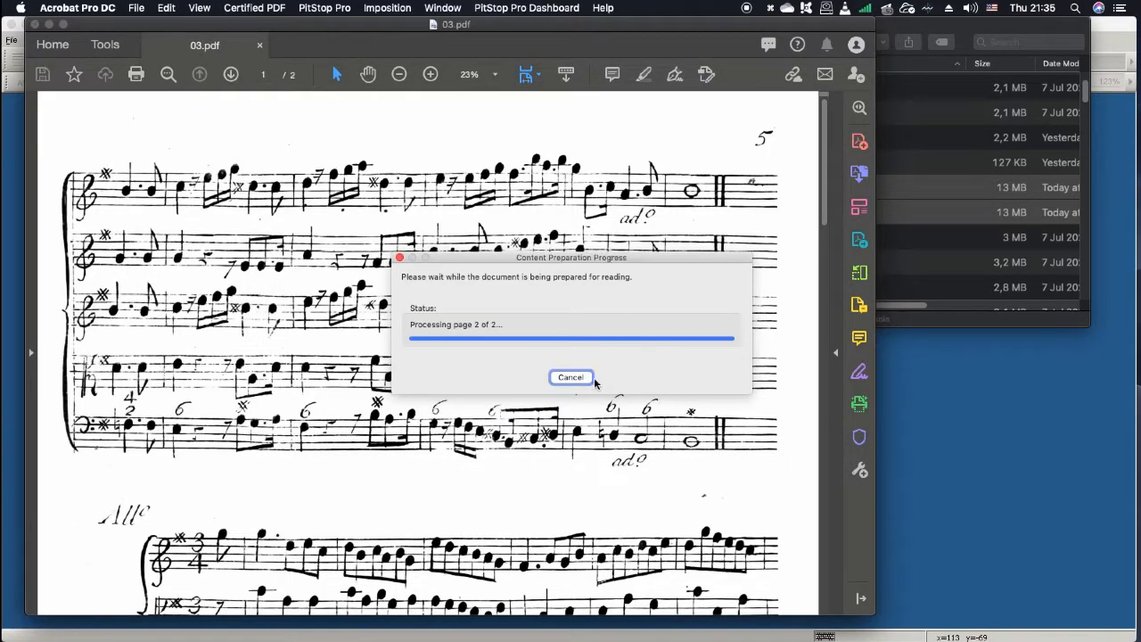
Step: Quit Acrobat Pro DC and preview 03.pdf from the parent Scipio folder in Finder
{"action": "key", "text": "super+q"}
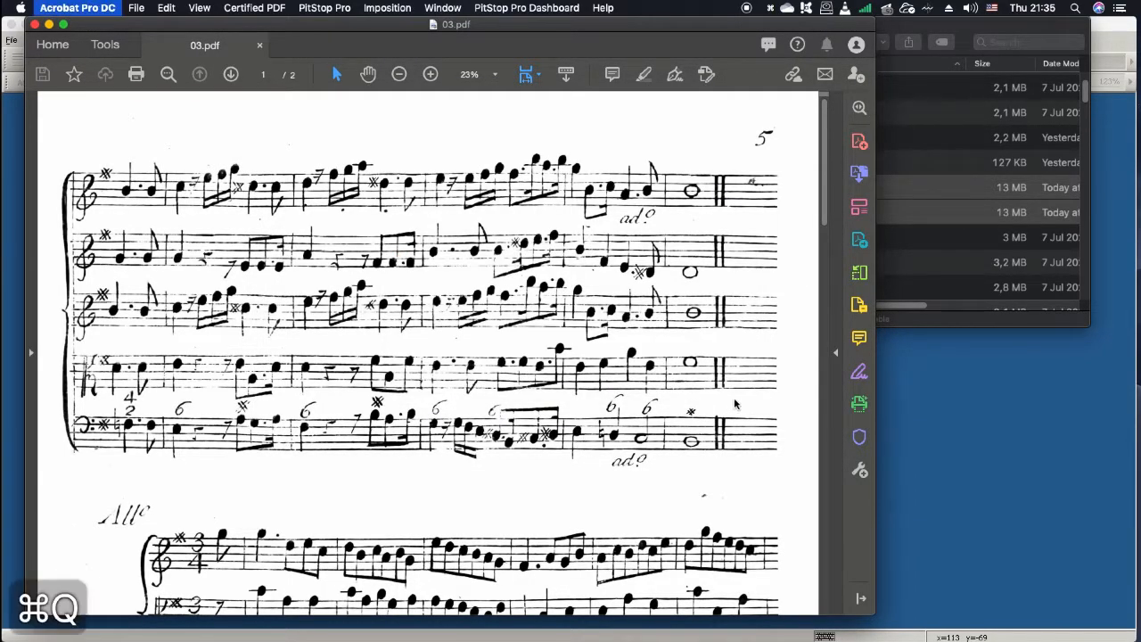
{"action": "key", "text": "super+bracketleft"}
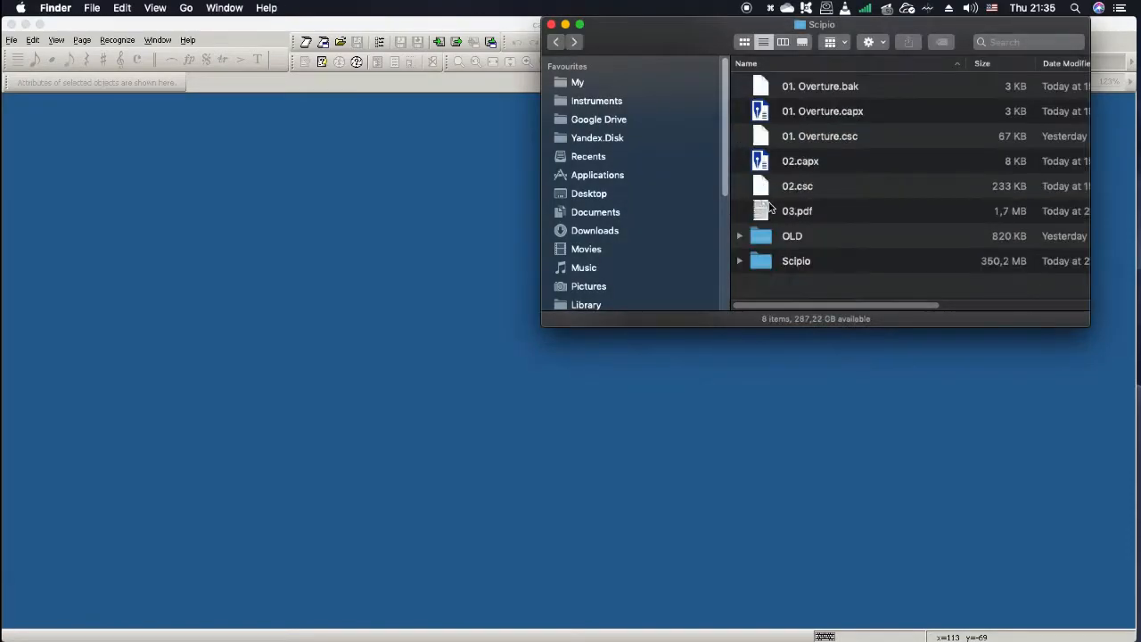
{"action": "left_click", "coordinate": [771, 211]}
{"action": "key", "text": "space"}
{"action": "key", "text": "space"}
Step: Switch to capella-scan, open 03.pdf from the Scipio folder and run music recognition on it
{"action": "left_click", "coordinate": [223, 93]}
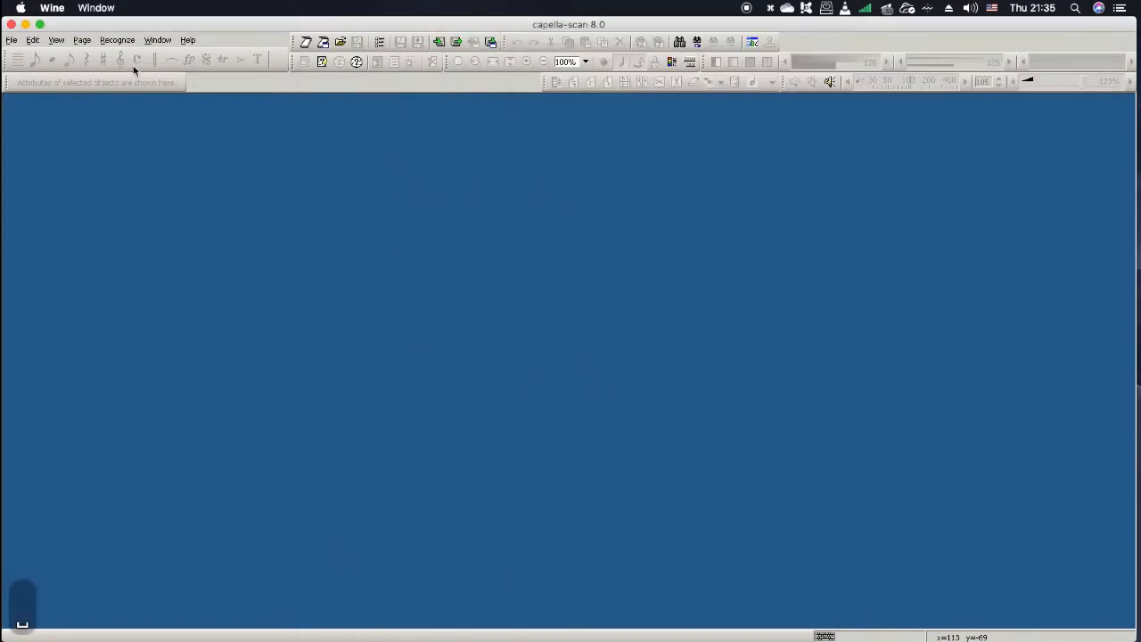
{"action": "left_click", "coordinate": [12, 40]}
{"action": "left_click", "coordinate": [49, 97]}
{"action": "left_click", "coordinate": [246, 43]}
{"action": "double_click", "coordinate": [98, 148]}
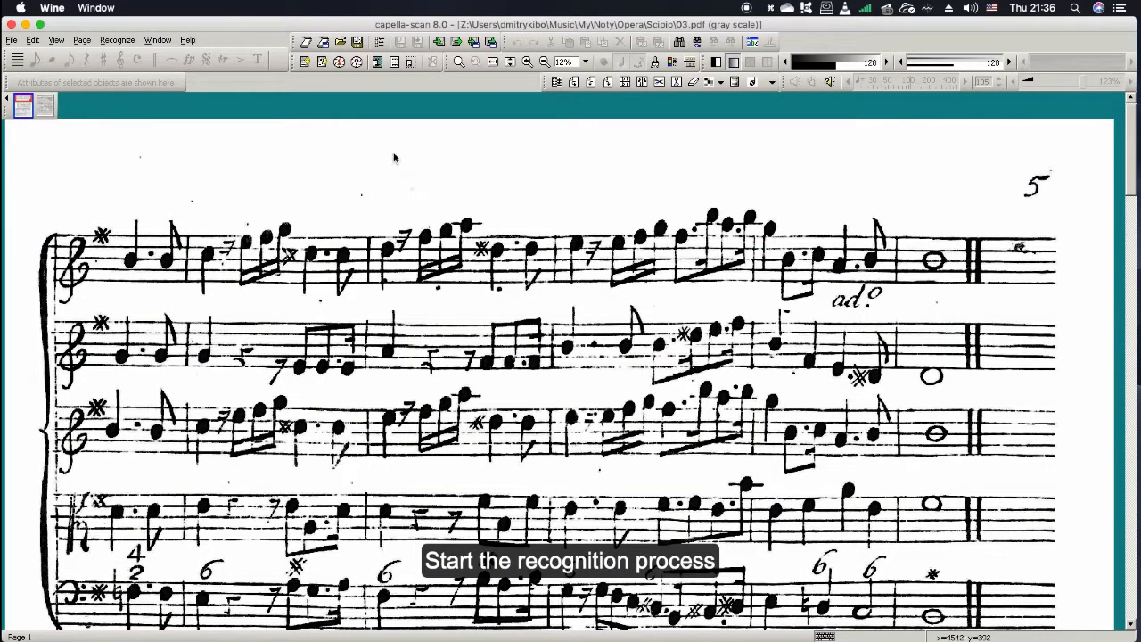
{"action": "left_click", "coordinate": [356, 62]}
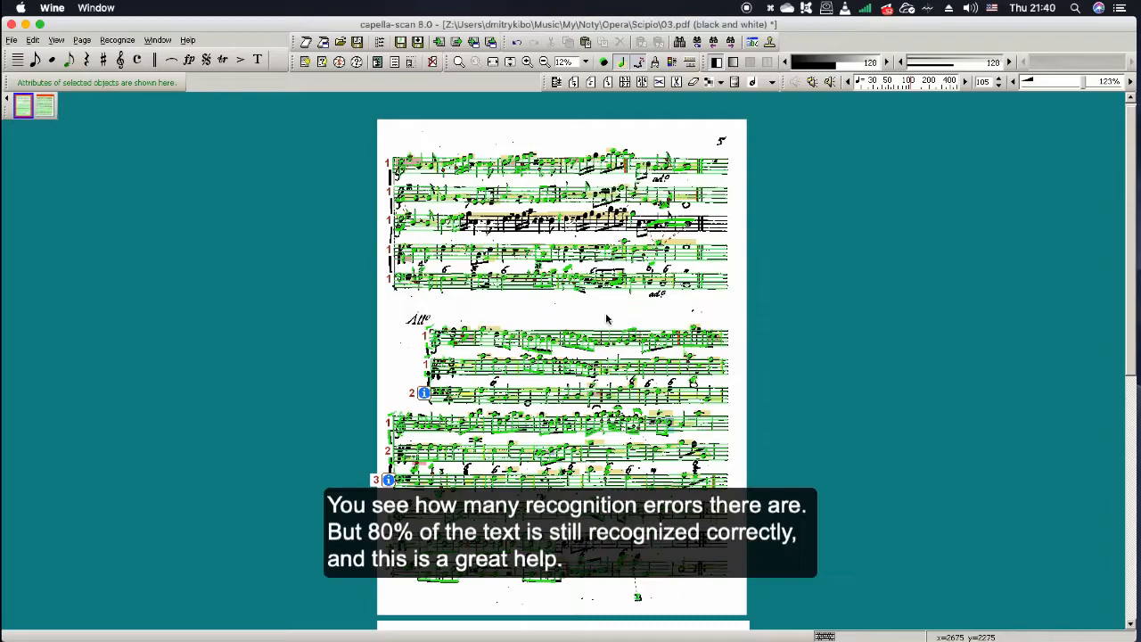
Step: Examine the recognized notes against the scan on both pages at 50% for recognition errors
{"action": "left_click", "coordinate": [585, 61]}
{"action": "left_click", "coordinate": [586, 139]}
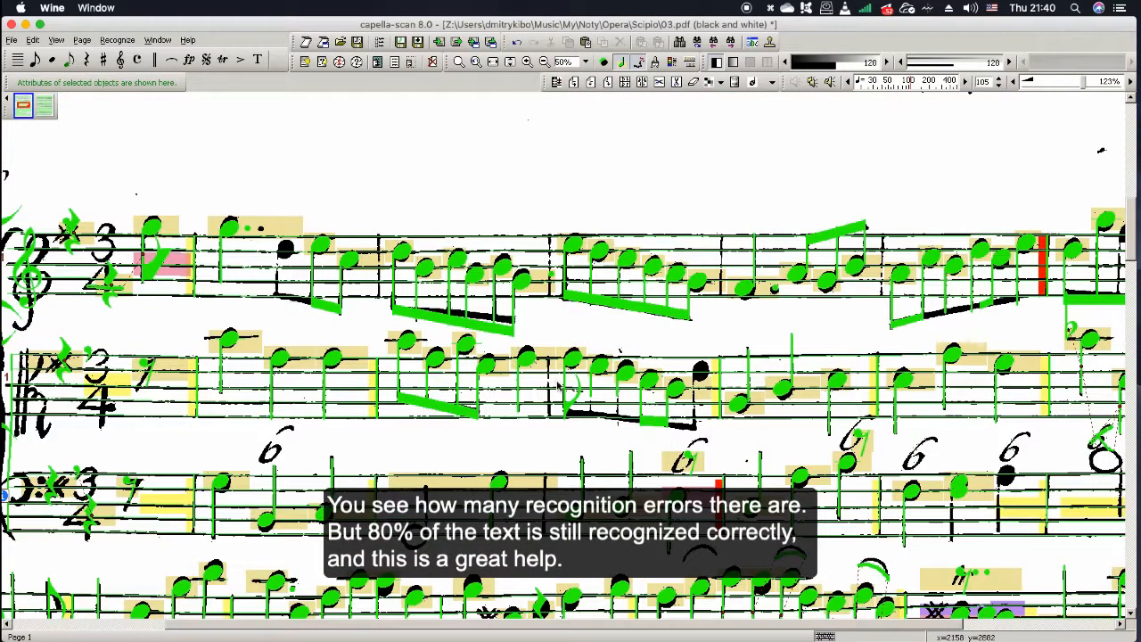
{"action": "scroll", "coordinate": [559, 383], "scroll_direction": "down", "scroll_amount": 15}
{"action": "scroll", "coordinate": [559, 384], "scroll_direction": "down", "scroll_amount": 5}
{"action": "scroll", "coordinate": [559, 383], "scroll_direction": "right", "scroll_amount": 5}
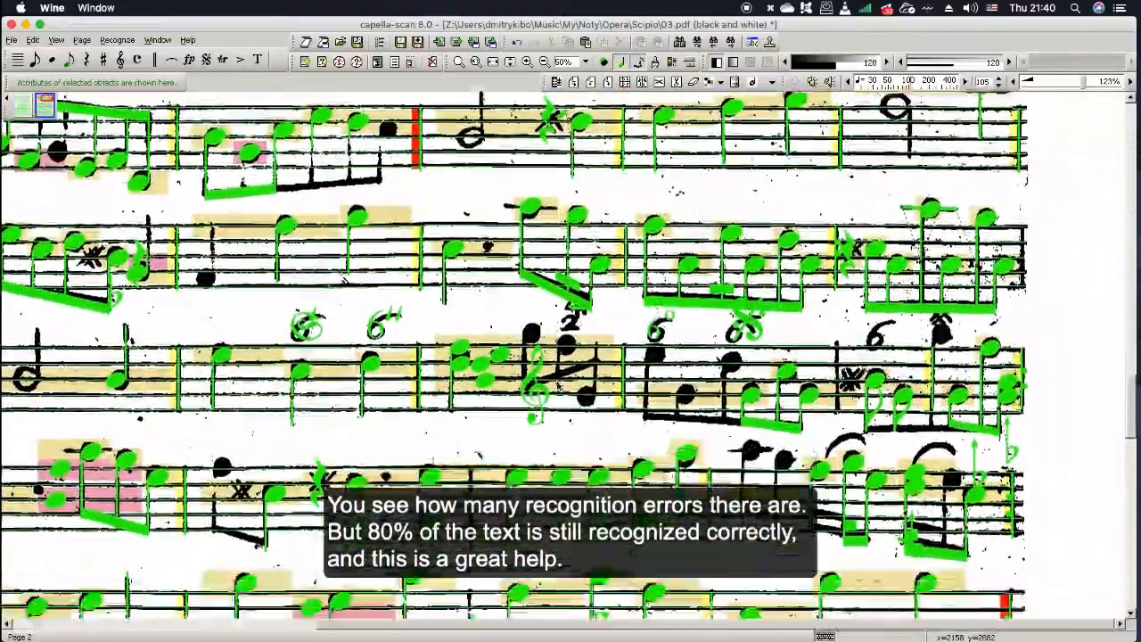
{"action": "scroll", "coordinate": [559, 385], "scroll_direction": "down", "scroll_amount": 10}
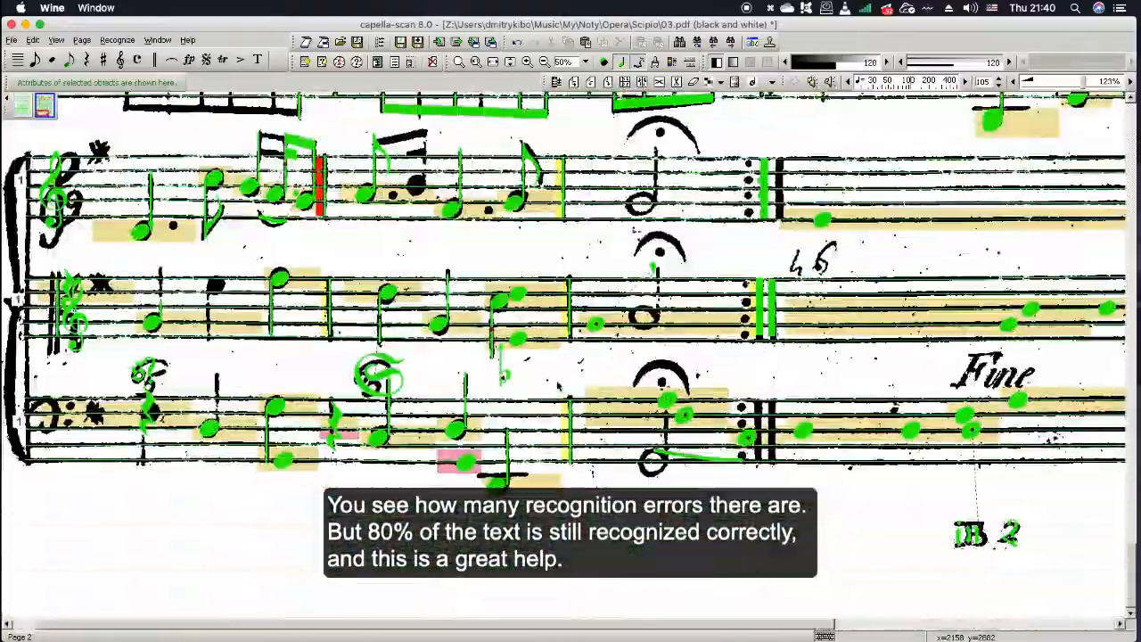
{"action": "scroll", "coordinate": [559, 385], "scroll_direction": "up", "scroll_amount": 20}
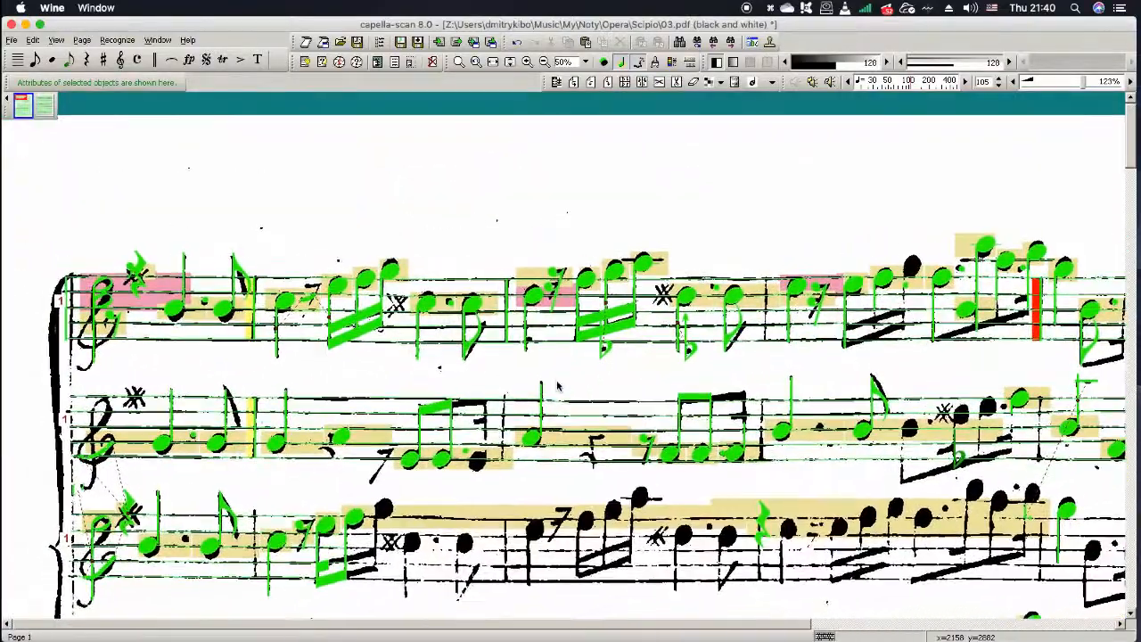
{"action": "scroll", "coordinate": [558, 385], "scroll_direction": "down", "scroll_amount": 1}
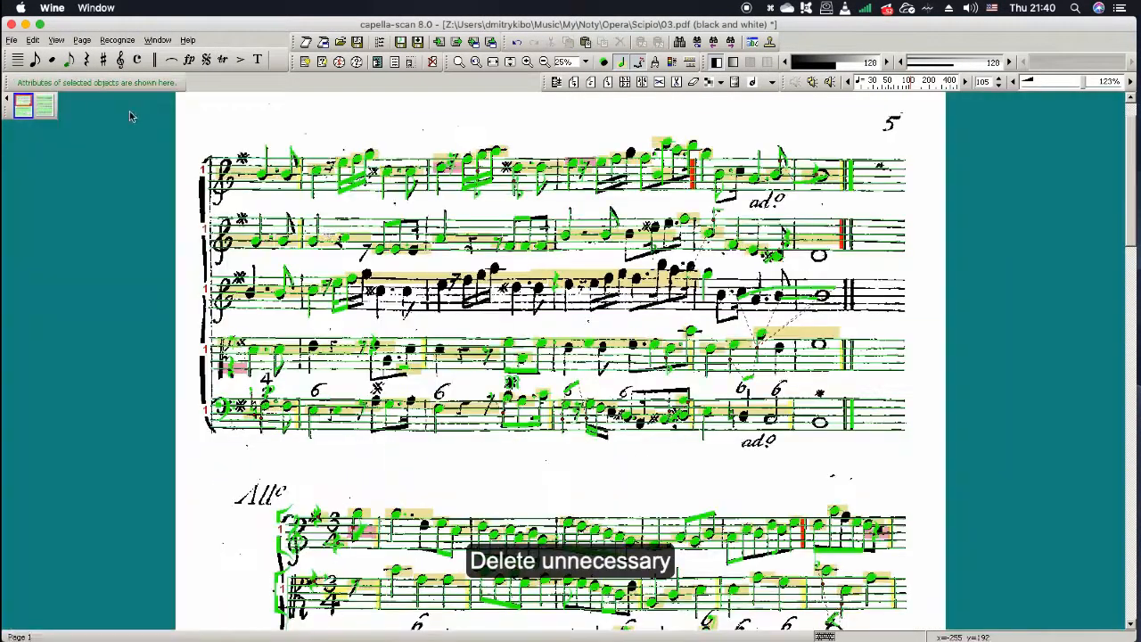
Step: Delete all recognized symbols and the five staves of the first system on page 1
{"action": "left_click_drag", "start_coordinate": [130, 112], "coordinate": [985, 453]}
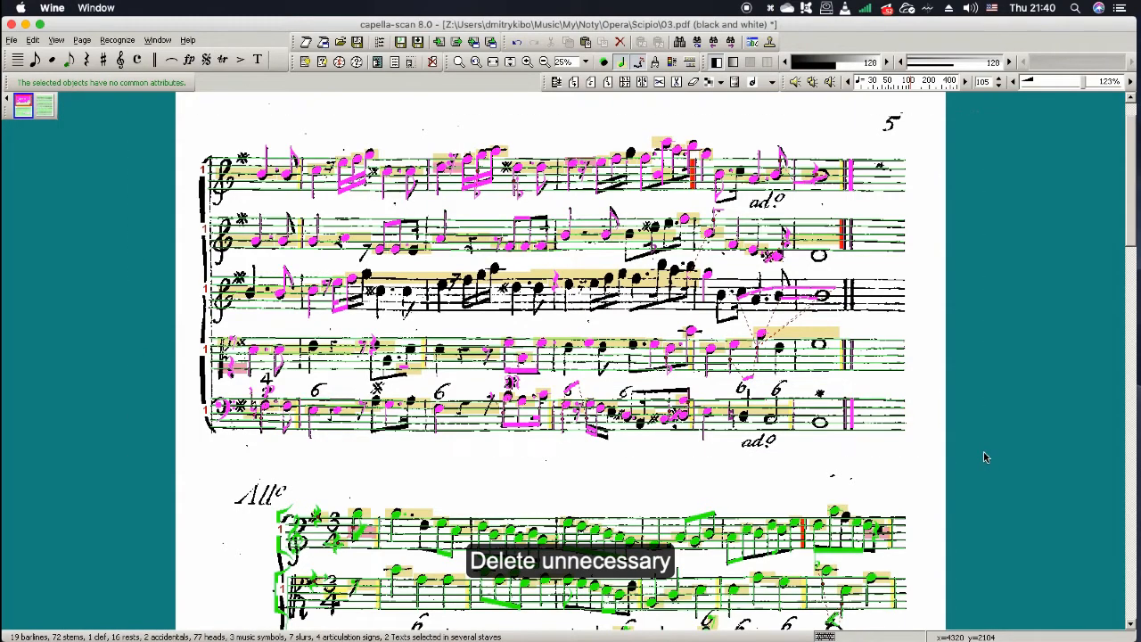
{"action": "key", "text": "BackSpace"}
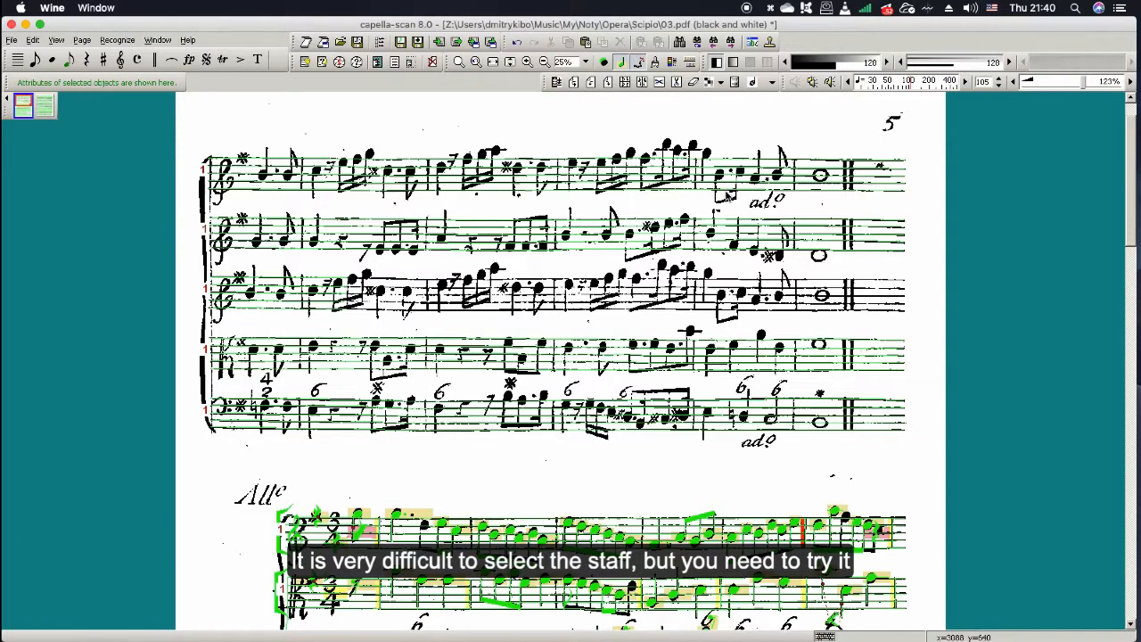
{"action": "left_click", "coordinate": [727, 194]}
{"action": "left_click_drag", "start_coordinate": [682, 204], "coordinate": [667, 461]}
{"action": "key", "text": "BackSpace"}
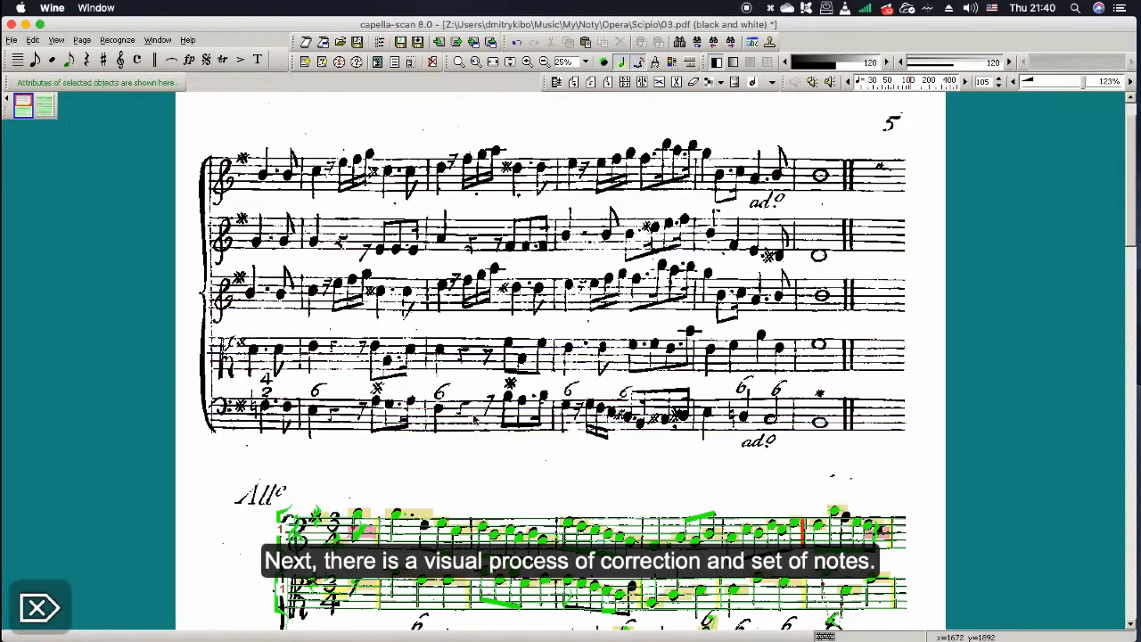
Step: Delete the misread clefs, key signatures and time signatures at the start of the three Allegro staves
{"action": "scroll", "coordinate": [474, 419], "scroll_direction": "down", "scroll_amount": 5}
{"action": "scroll", "coordinate": [474, 419], "scroll_direction": "down", "scroll_amount": 2}
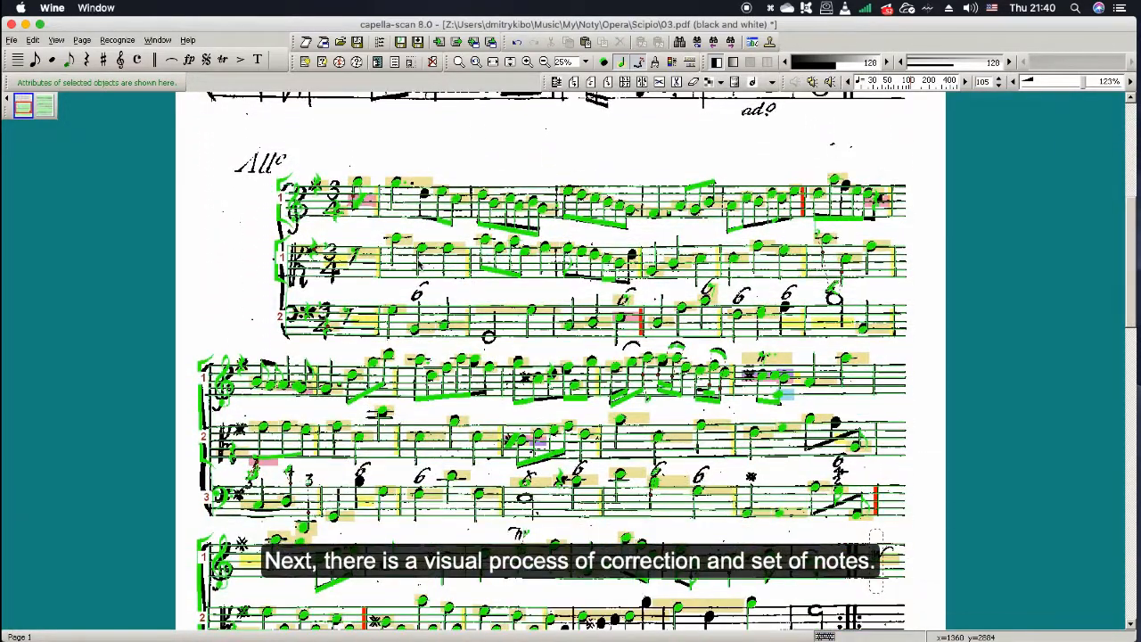
{"action": "scroll", "coordinate": [419, 263], "scroll_direction": "up", "scroll_amount": 2, "text": "ctrl"}
{"action": "scroll", "coordinate": [278, 308], "scroll_direction": "up", "scroll_amount": 1}
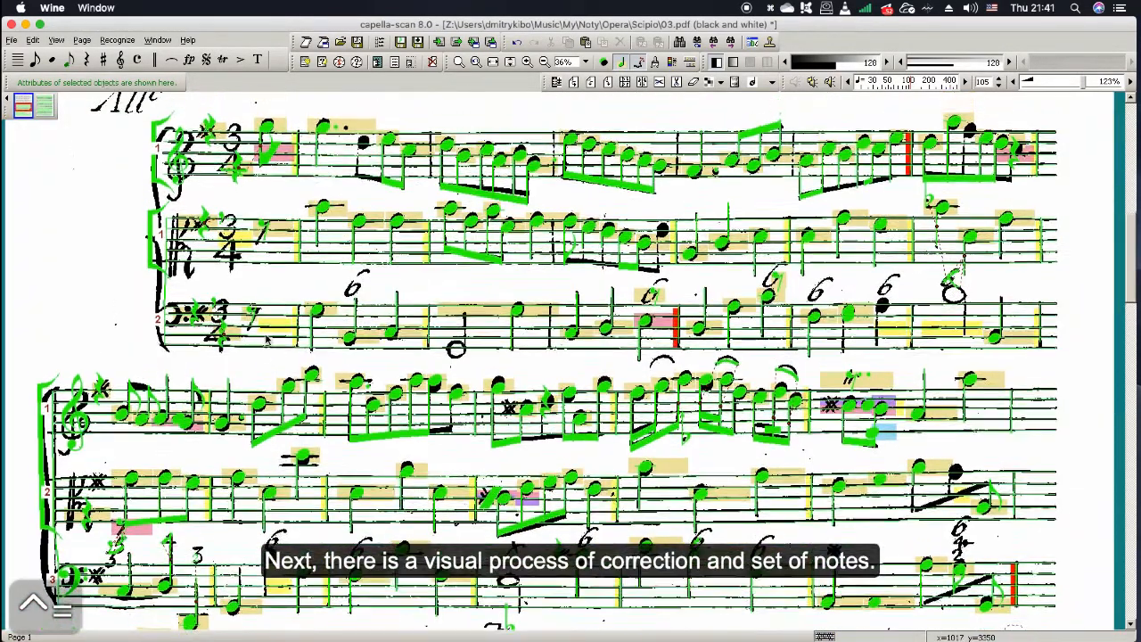
{"action": "left_click_drag", "start_coordinate": [252, 107], "coordinate": [101, 388]}
{"action": "key", "text": "Delete"}
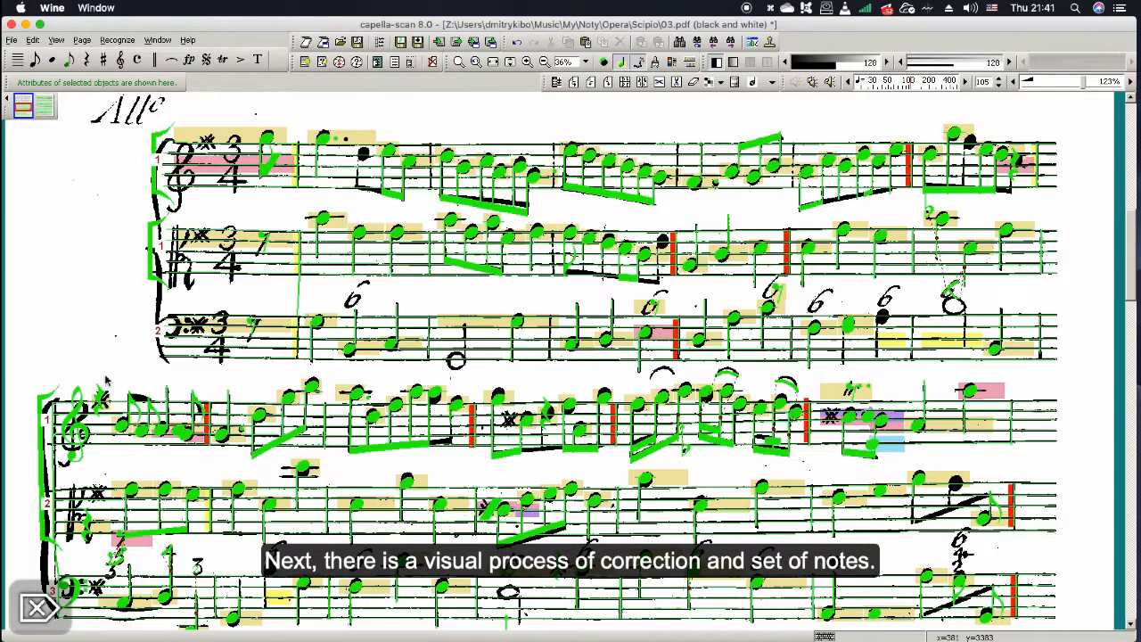
Step: Delete the false quarter rest on the first note's flag in the upper Allegro staff and select the note's stem
{"action": "left_click", "coordinate": [273, 166]}
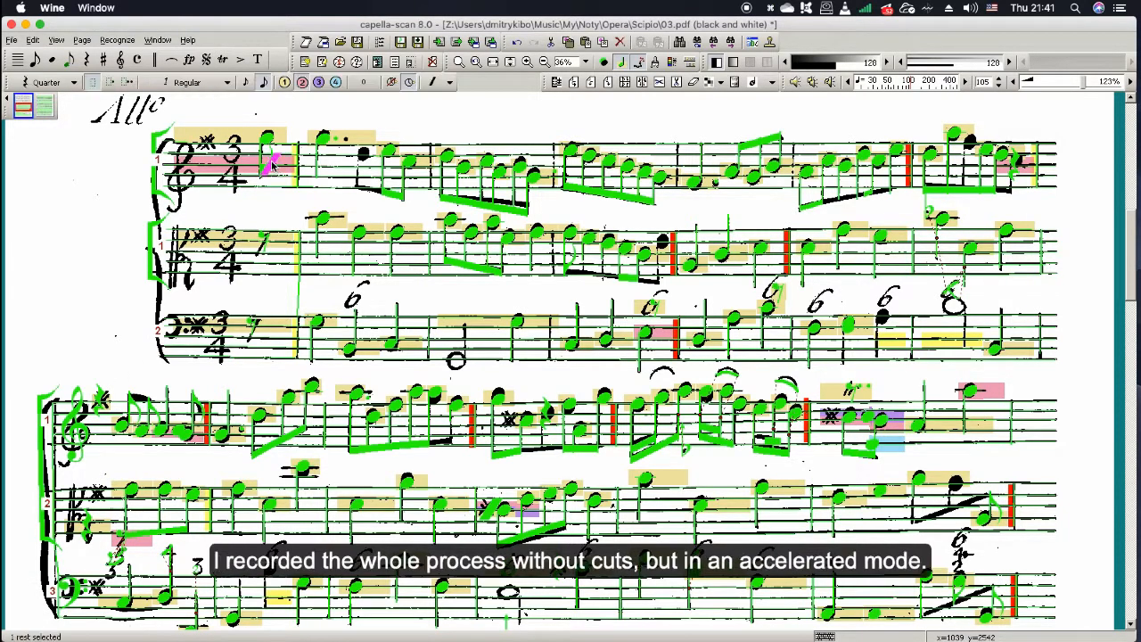
{"action": "key", "text": "Delete"}
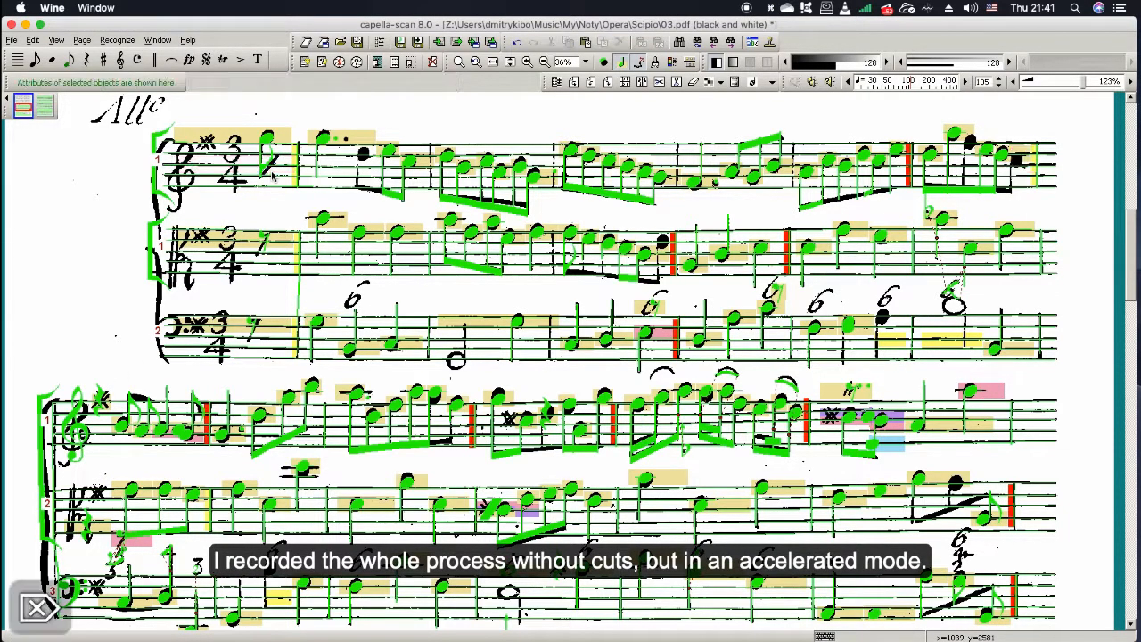
{"action": "left_click", "coordinate": [268, 160]}
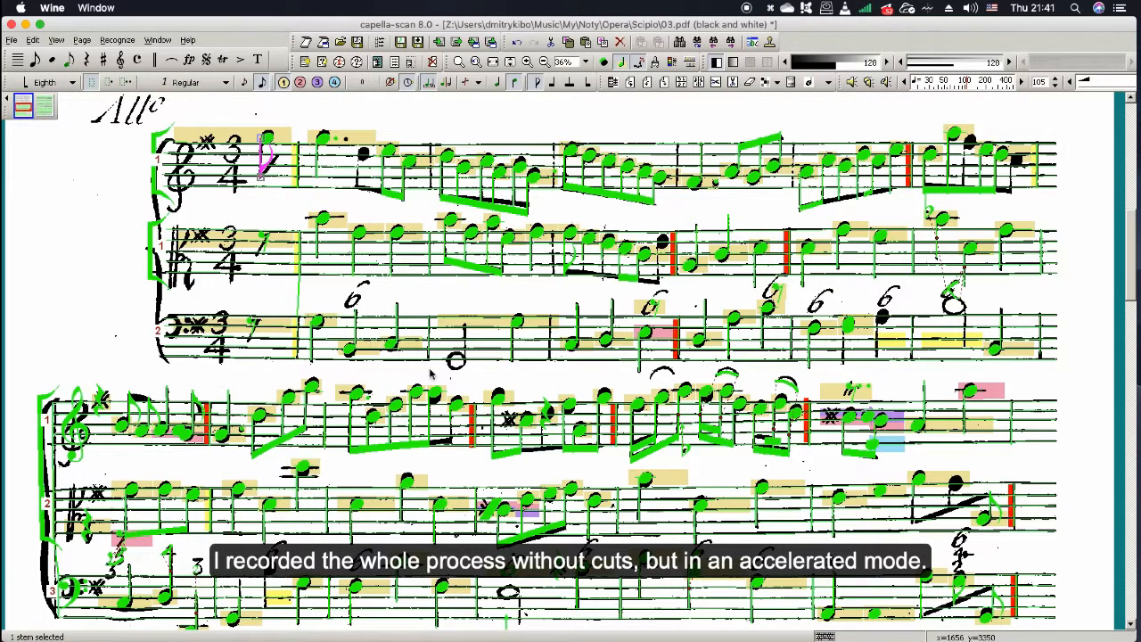
Step: Select the three staves of the first Allegro system and join them into one system
{"action": "left_click", "coordinate": [211, 170]}
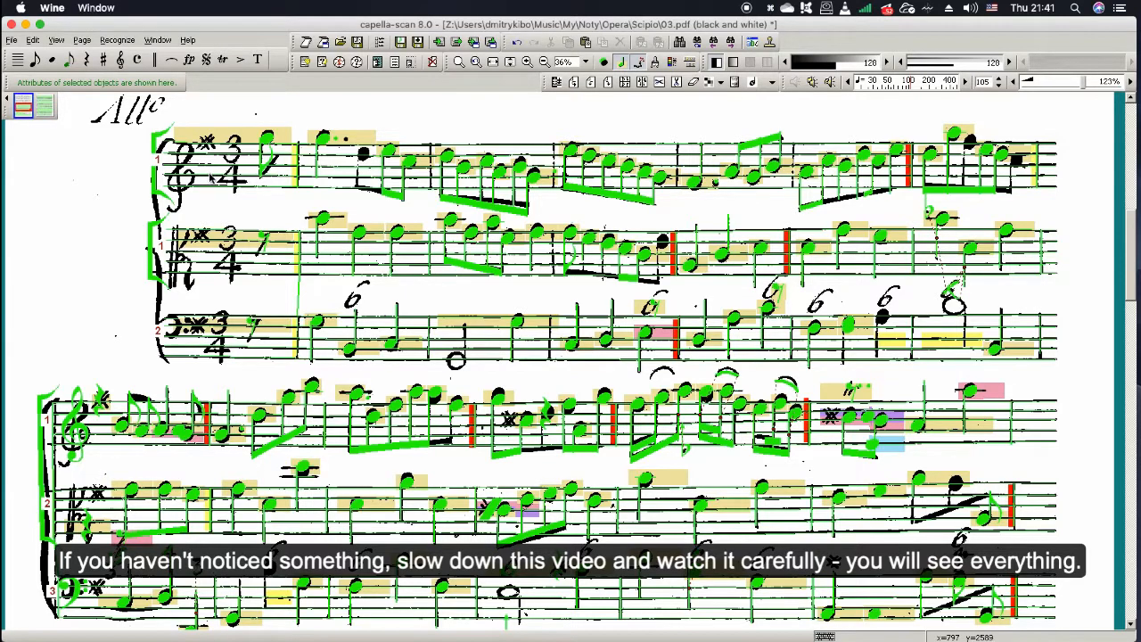
{"action": "left_click", "coordinate": [214, 178]}
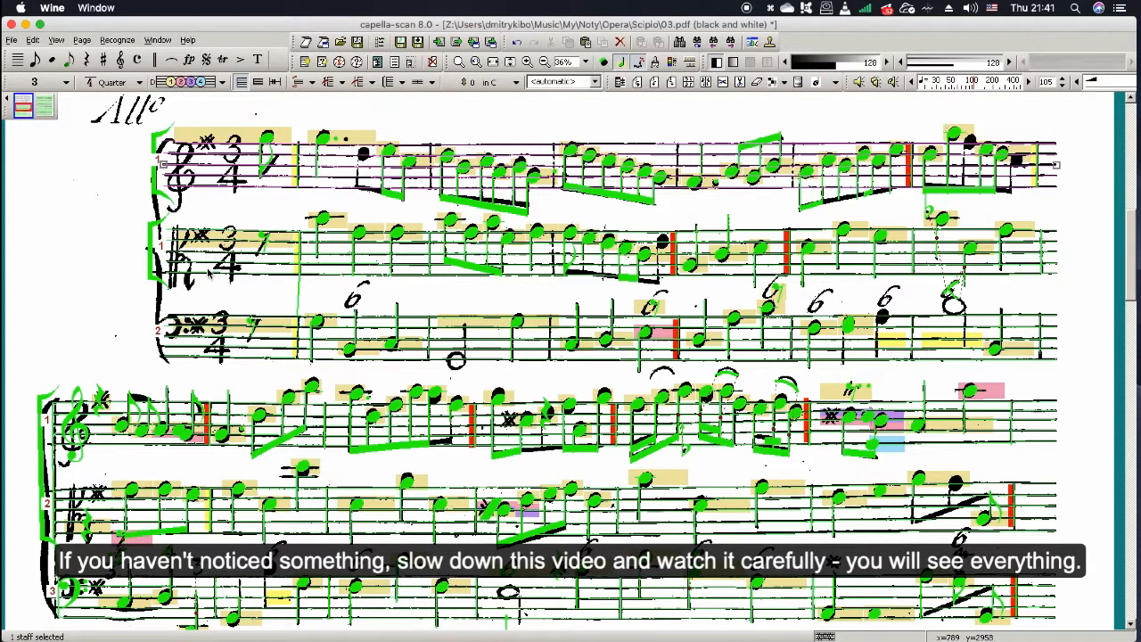
{"action": "left_click", "coordinate": [206, 312], "text": "shift"}
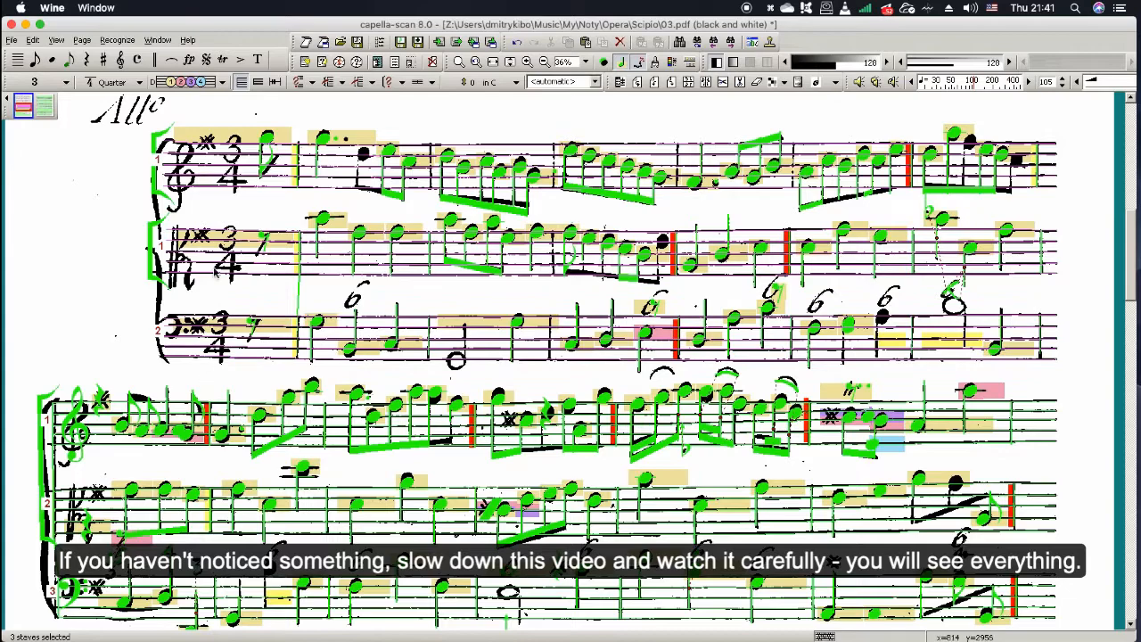
{"action": "left_click", "coordinate": [301, 81]}
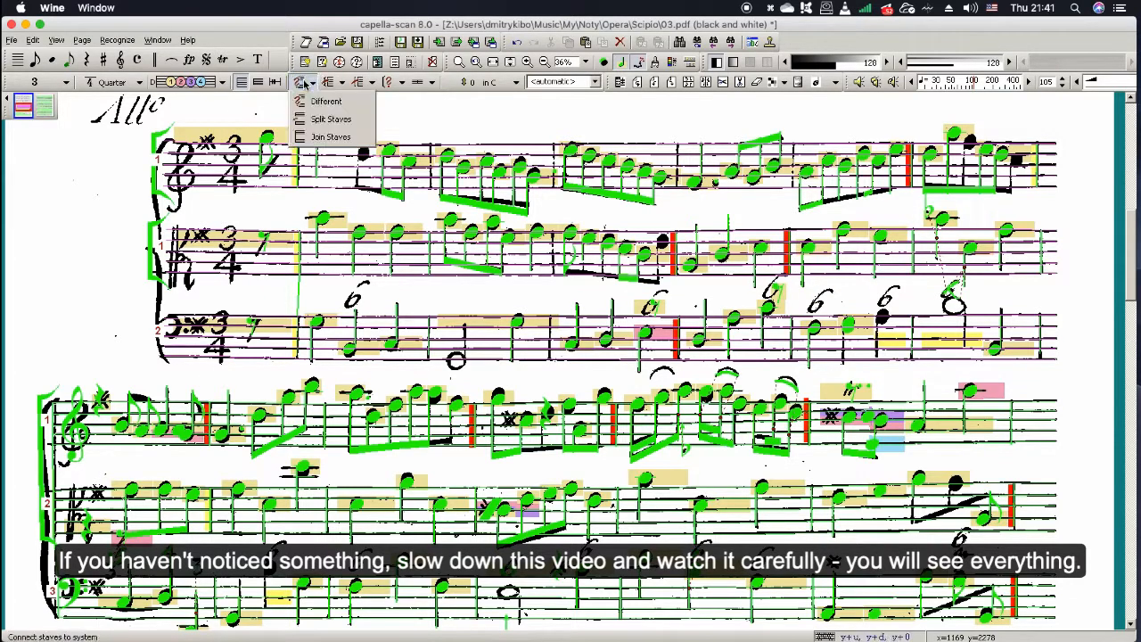
{"action": "left_click", "coordinate": [323, 143]}
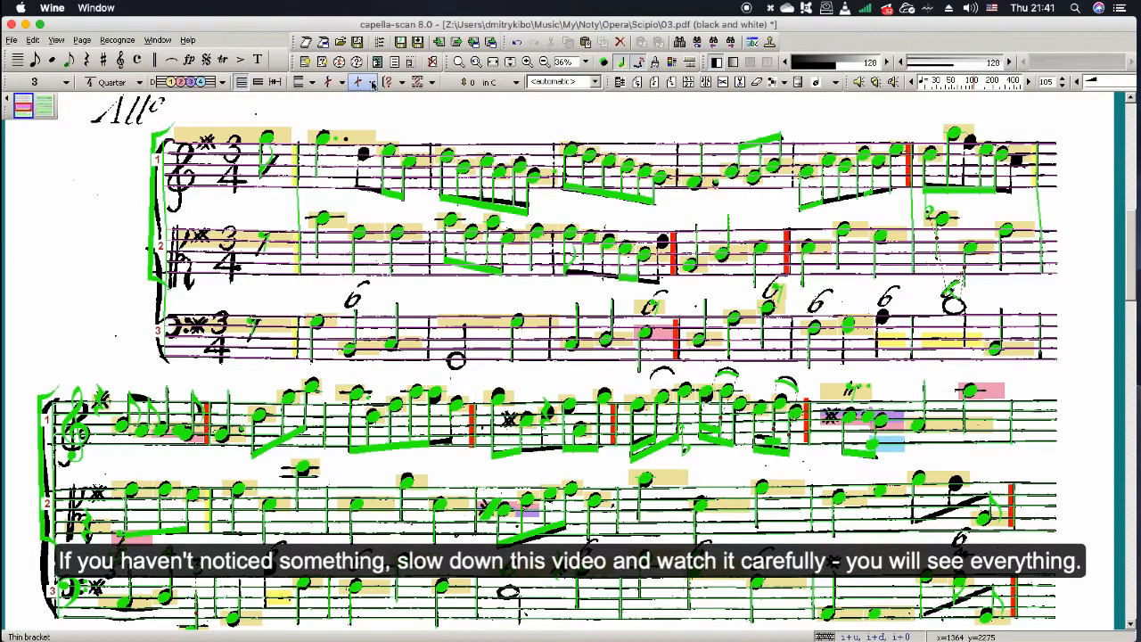
Step: Remove the bracket from the three selected Allegro staves and set a common brace
{"action": "left_click", "coordinate": [389, 82]}
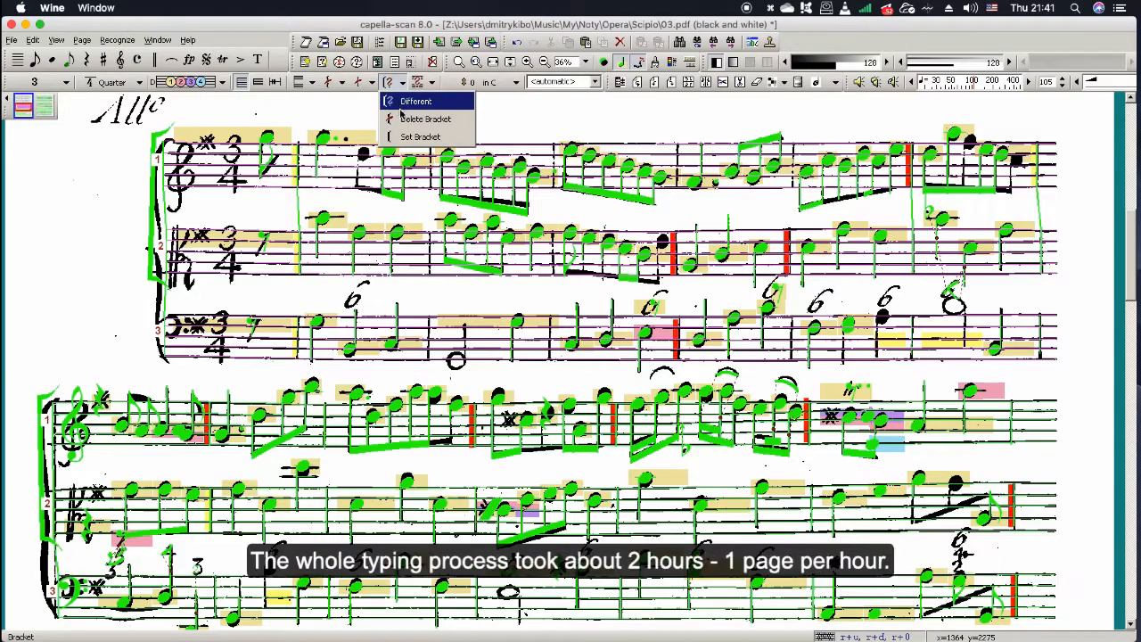
{"action": "left_click", "coordinate": [398, 103]}
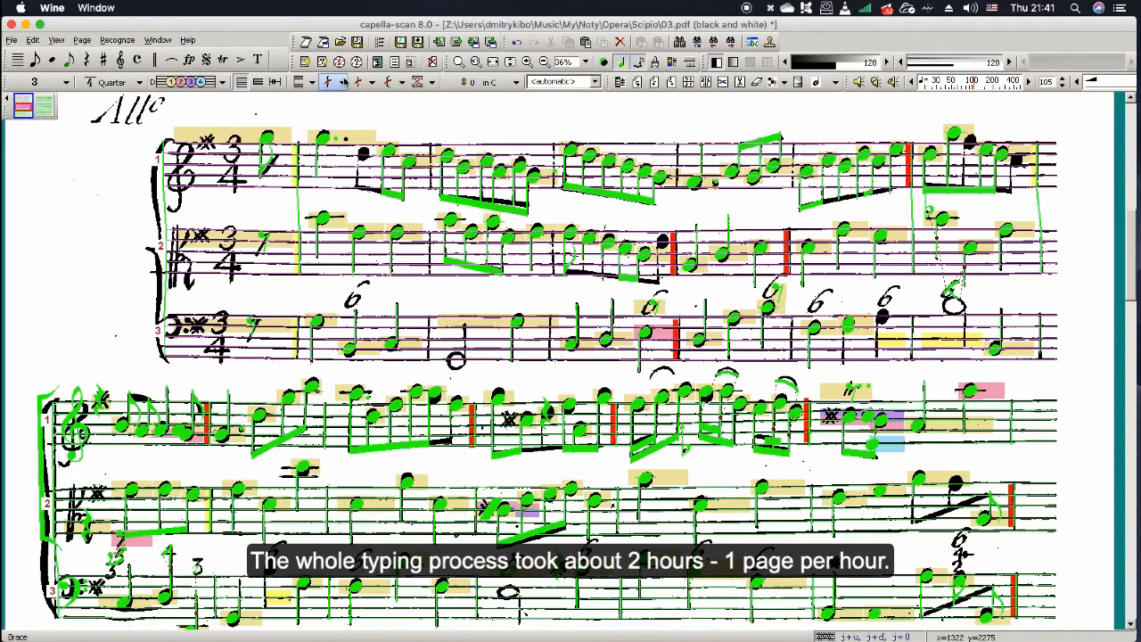
{"action": "left_click", "coordinate": [330, 81]}
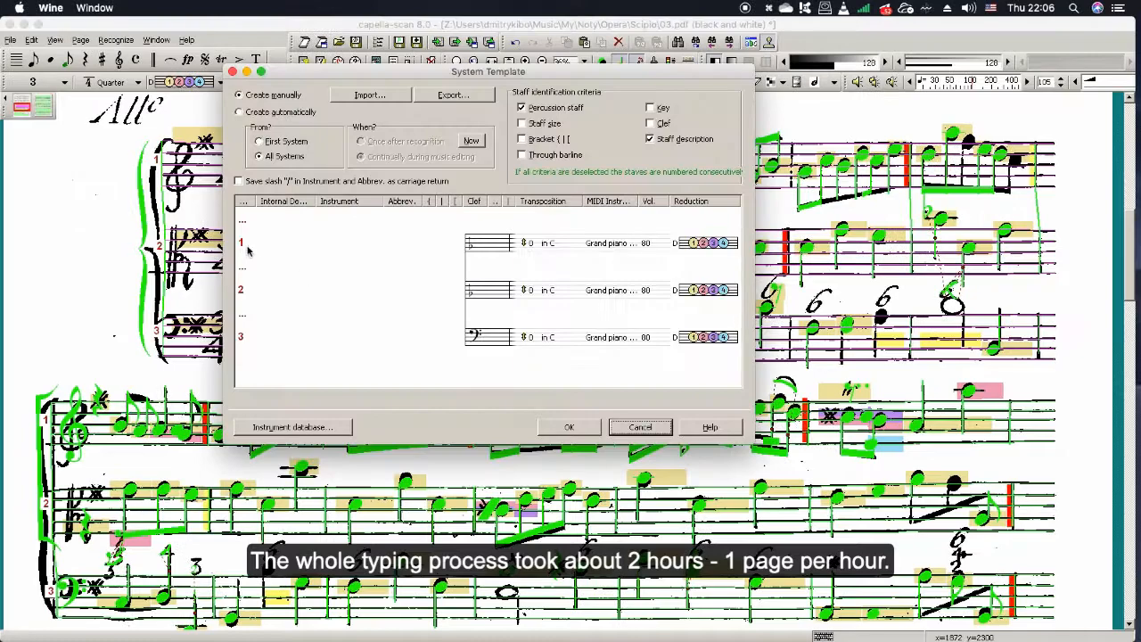
Step: Assign Violin to voice 1, Alto to voice 2 and Cello to voice 3 in the System Template
{"action": "left_click", "coordinate": [246, 242]}
{"action": "mouse_move", "coordinate": [301, 345]}
{"action": "left_click", "coordinate": [361, 331]}
{"action": "left_click", "coordinate": [246, 290]}
{"action": "left_click", "coordinate": [359, 355]}
{"action": "left_click", "coordinate": [246, 336]}
{"action": "mouse_move", "coordinate": [276, 392]}
{"action": "mouse_move", "coordinate": [285, 426]}
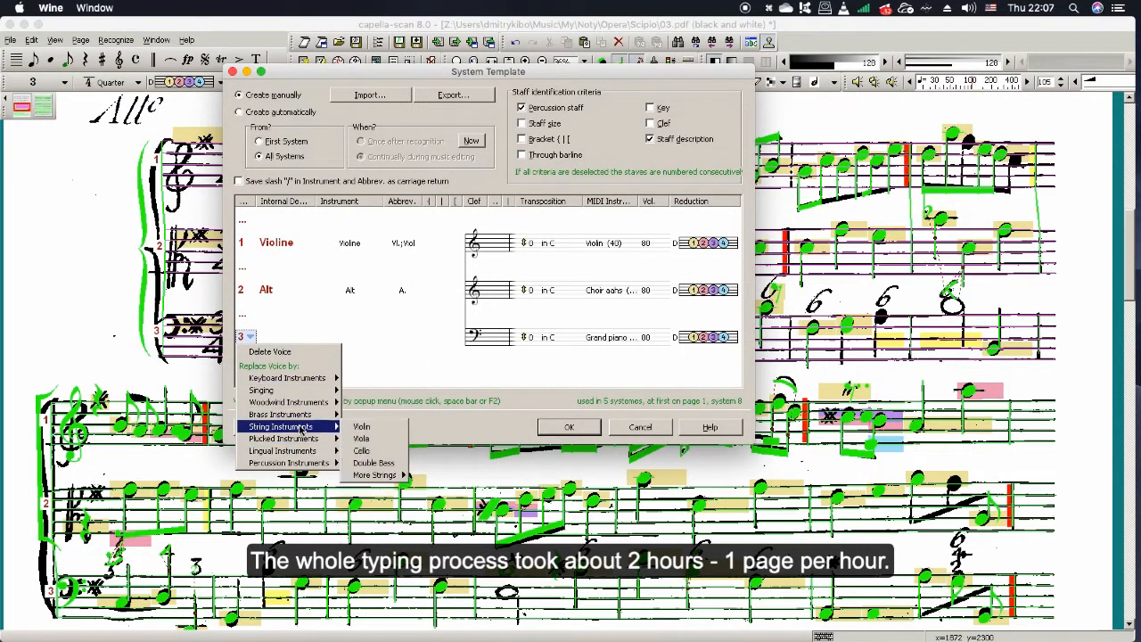
{"action": "left_click", "coordinate": [370, 450]}
Step: Try Clarinet (Bb) and Clarinet (A) as the instrument for voice 2 in the System Template
{"action": "left_click", "coordinate": [249, 291]}
{"action": "mouse_move", "coordinate": [288, 355]}
{"action": "left_click", "coordinate": [374, 403]}
{"action": "left_click", "coordinate": [246, 290]}
{"action": "left_click", "coordinate": [375, 416]}
Step: Assign Viola to voice 2 and accept the System Template
{"action": "left_click", "coordinate": [246, 289]}
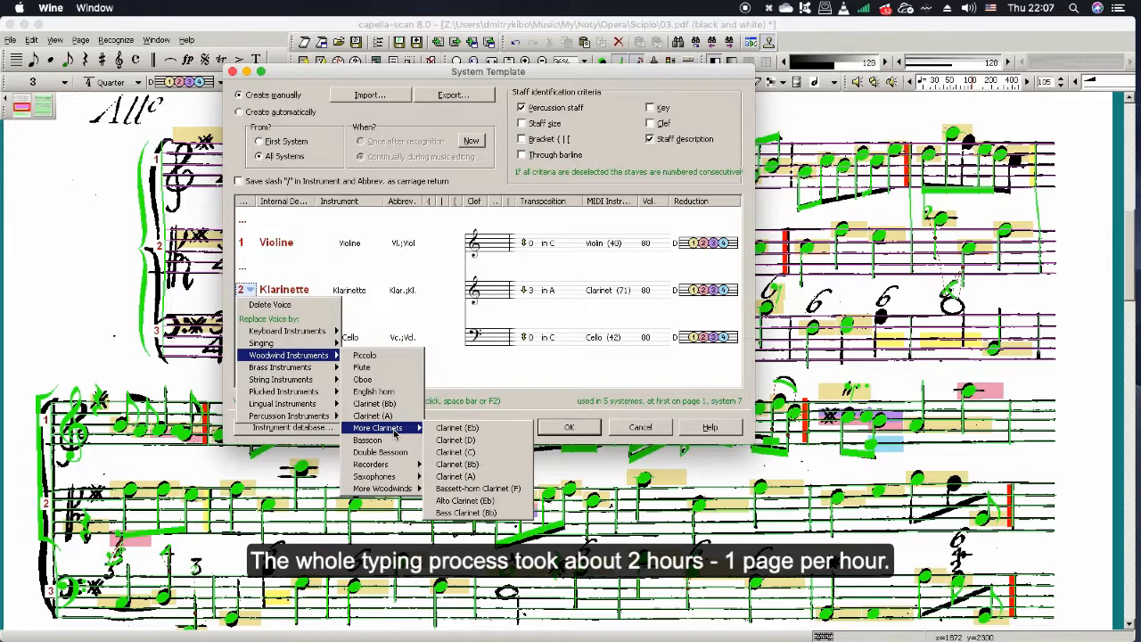
{"action": "mouse_move", "coordinate": [333, 344]}
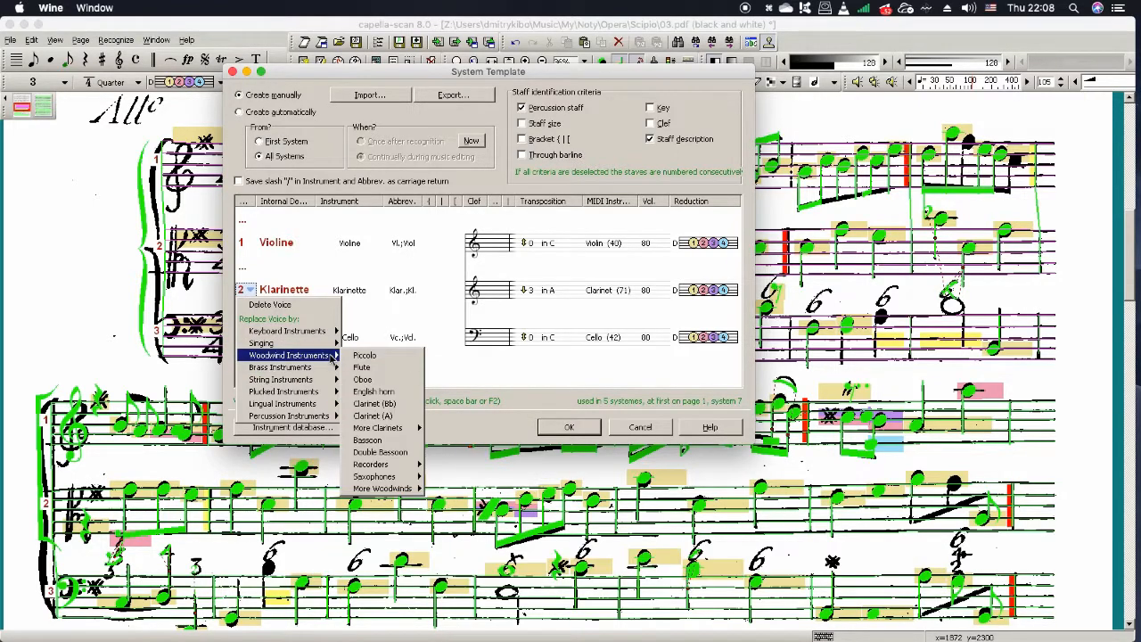
{"action": "mouse_move", "coordinate": [376, 429]}
{"action": "left_click", "coordinate": [361, 391]}
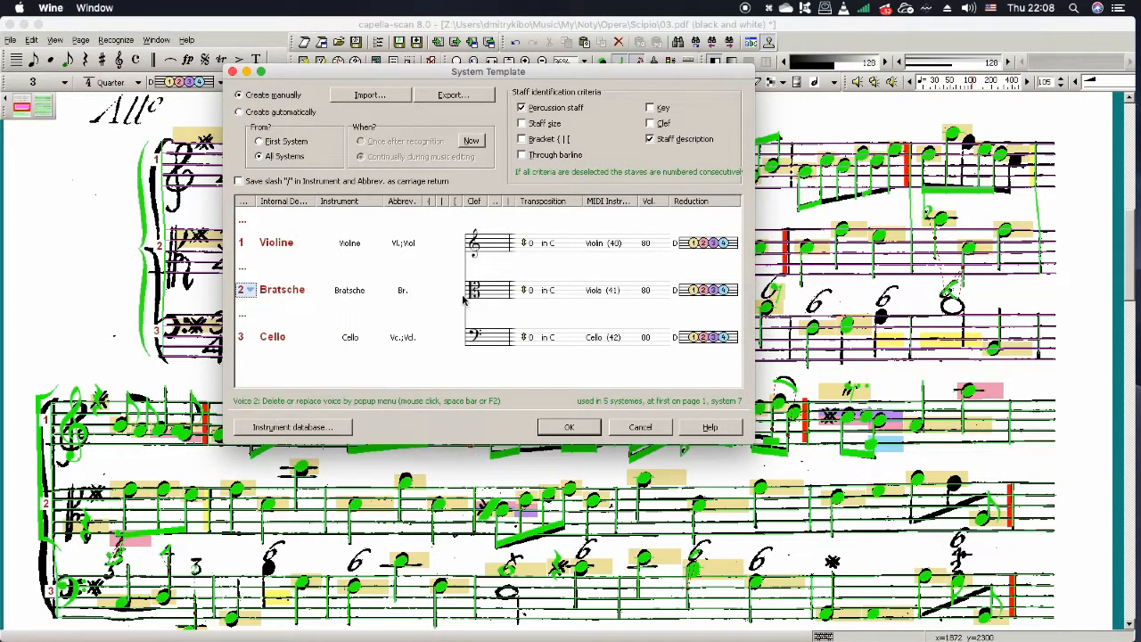
{"action": "left_click", "coordinate": [634, 243]}
{"action": "left_click", "coordinate": [635, 243]}
{"action": "left_click", "coordinate": [634, 290]}
{"action": "left_click", "coordinate": [634, 289]}
{"action": "left_click", "coordinate": [635, 337]}
{"action": "left_click", "coordinate": [635, 338]}
{"action": "key", "text": "Return"}
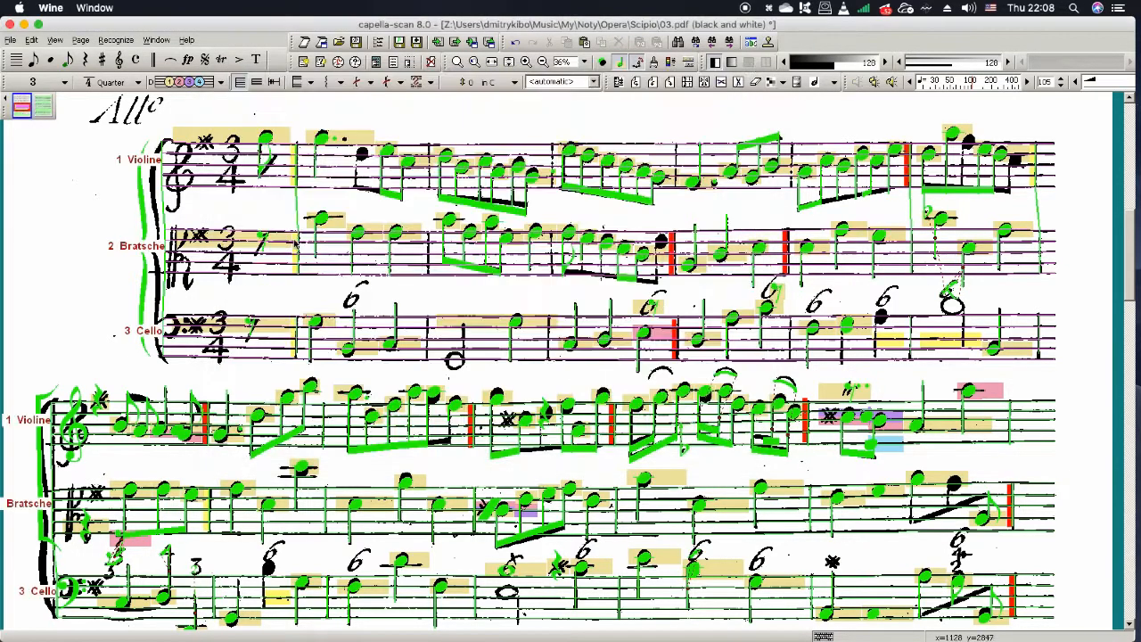
Step: Insert a stem-down eighth note on the unrecognized black notehead in the first full measure of the Violine staff
{"action": "left_click", "coordinate": [257, 60]}
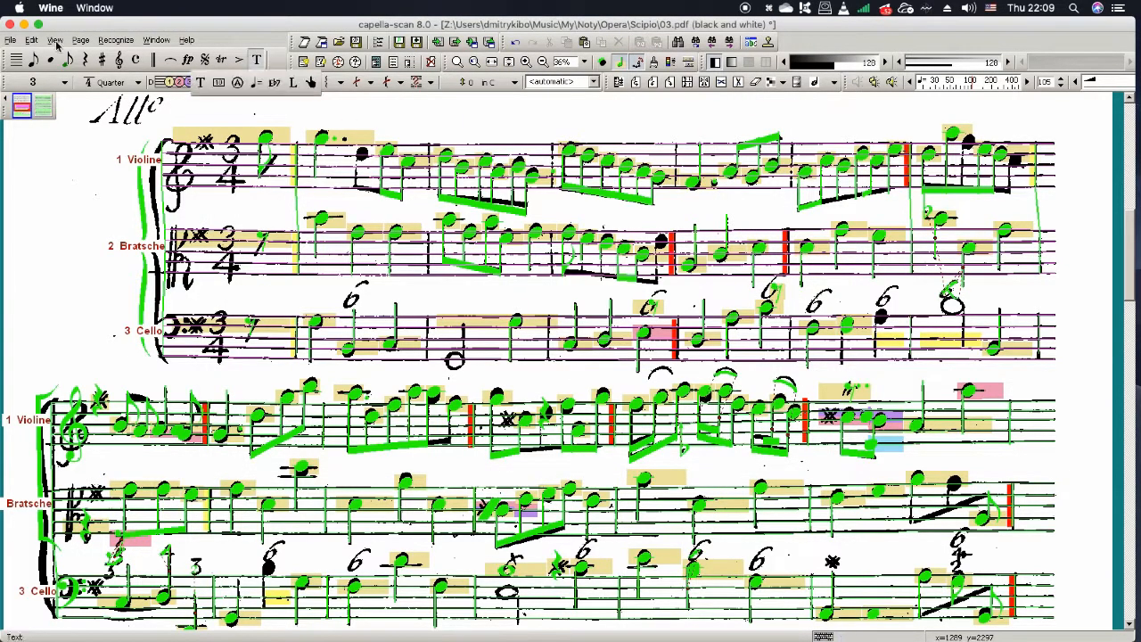
{"action": "left_click", "coordinate": [33, 60]}
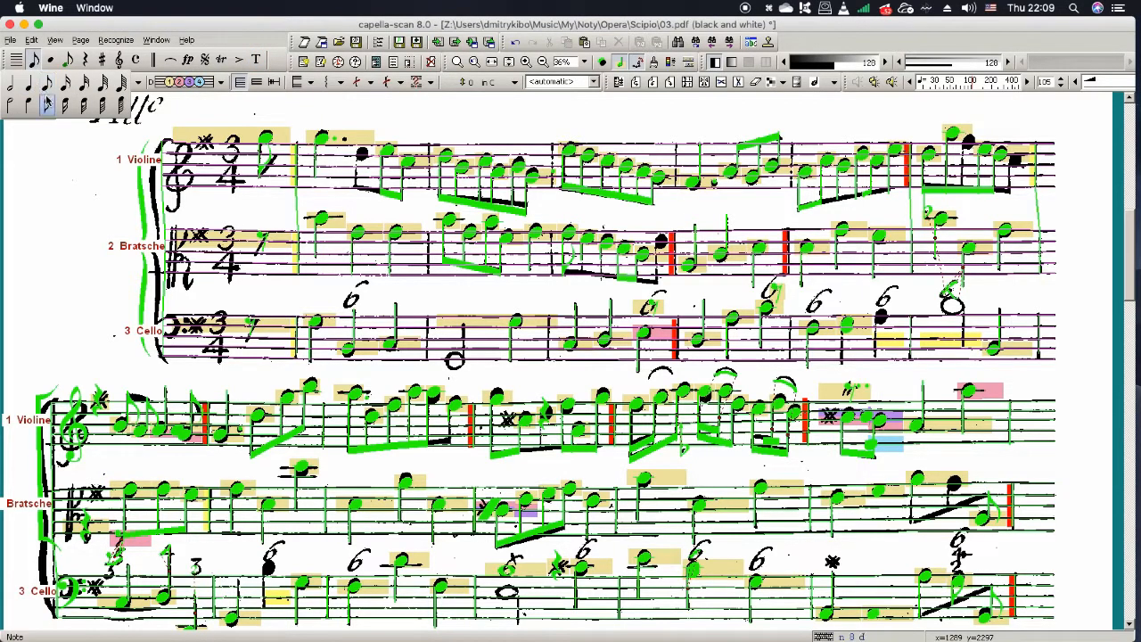
{"action": "left_click", "coordinate": [48, 104]}
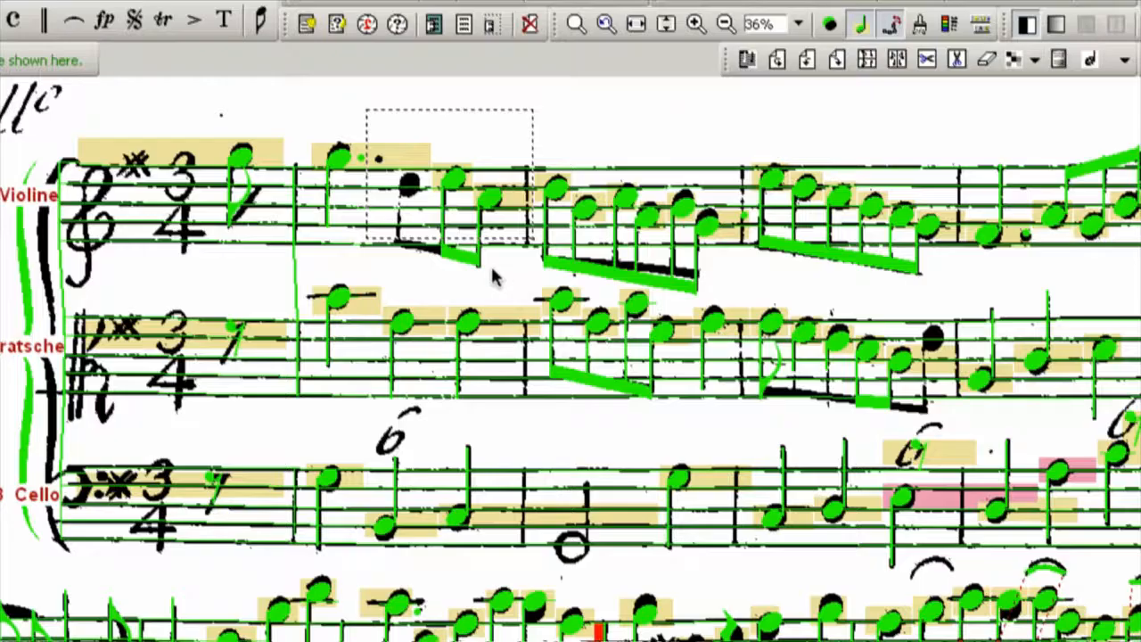
{"action": "left_click", "coordinate": [406, 187]}
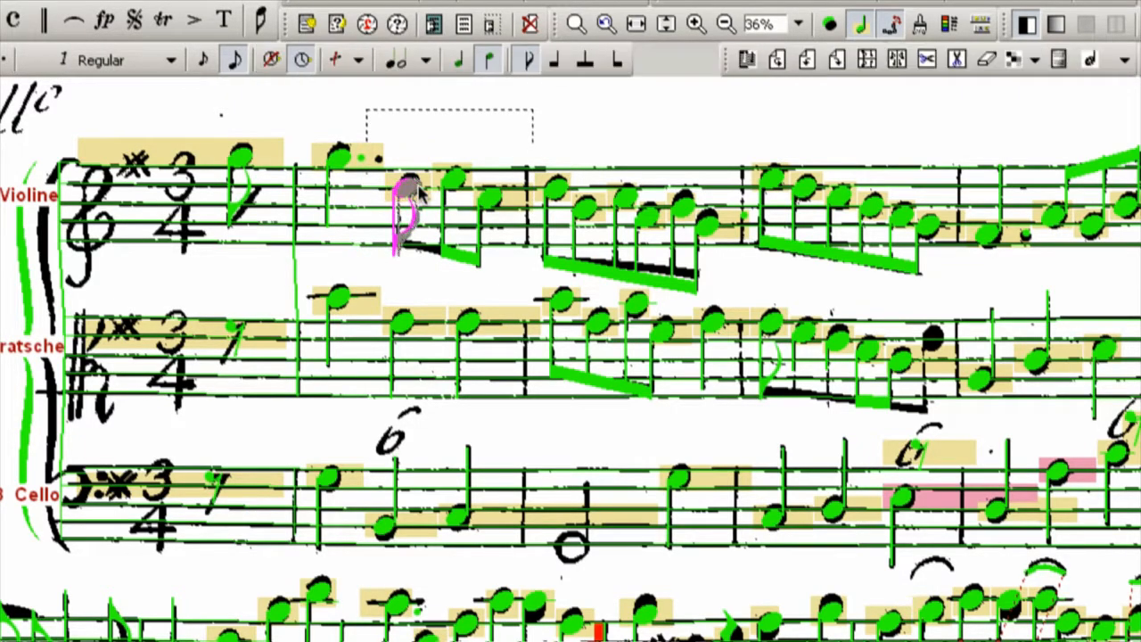
Step: Set the inserted eighth note's stem to start a beam joining the next two notes
{"action": "left_click", "coordinate": [401, 252]}
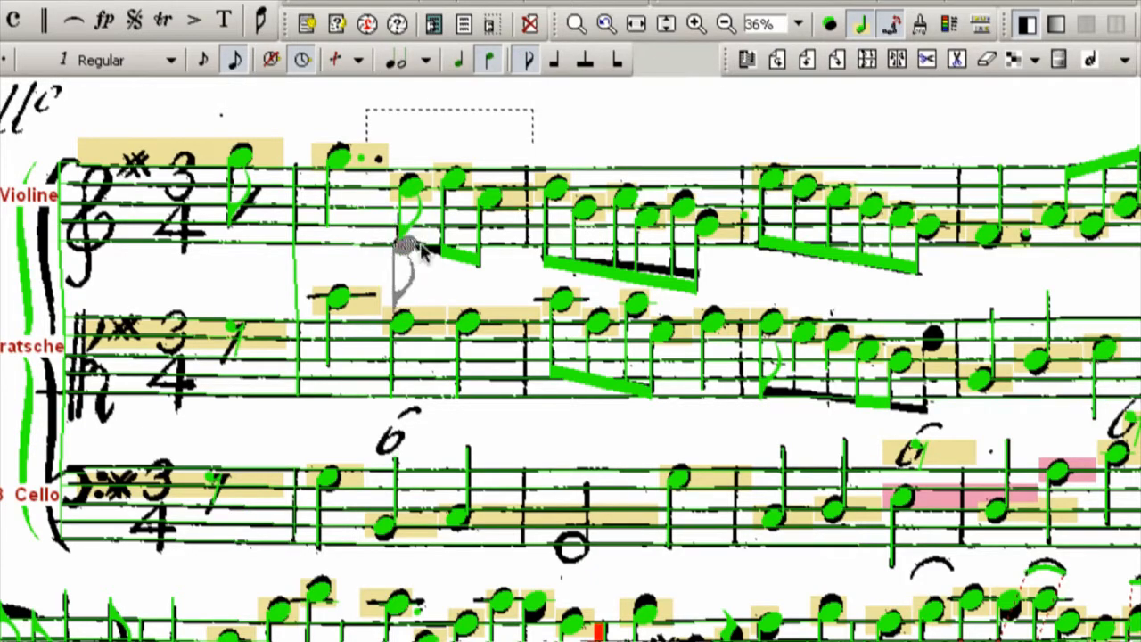
{"action": "left_click", "coordinate": [423, 252]}
{"action": "right_click", "coordinate": [403, 234]}
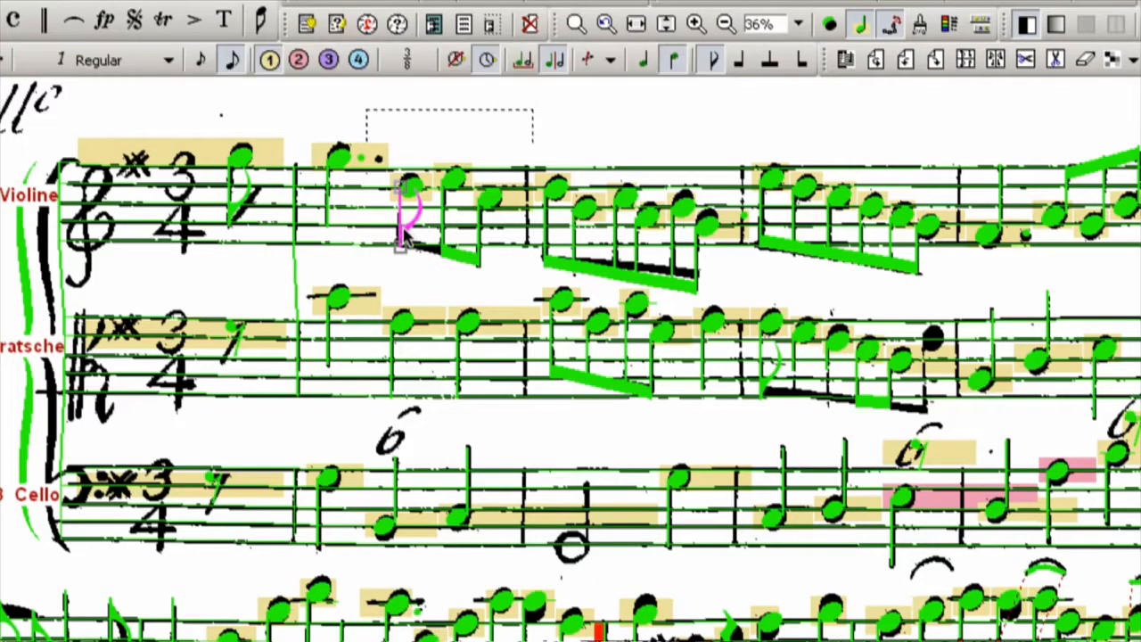
{"action": "left_click", "coordinate": [491, 440]}
{"action": "key", "text": "ctrl+z"}
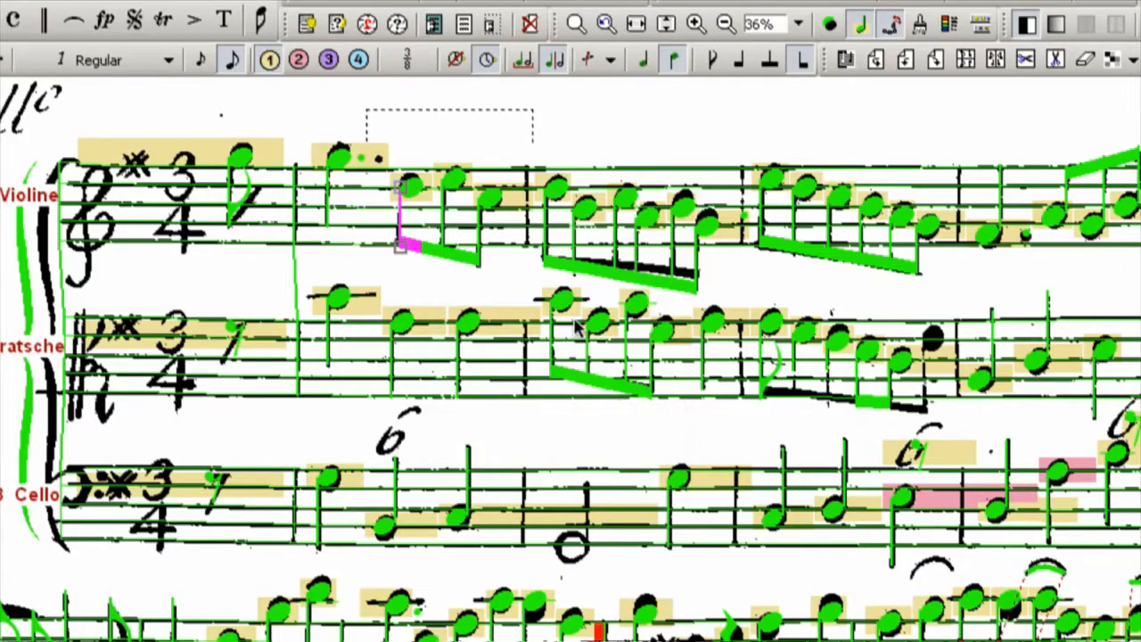
{"action": "left_click", "coordinate": [667, 282]}
{"action": "left_click", "coordinate": [691, 289]}
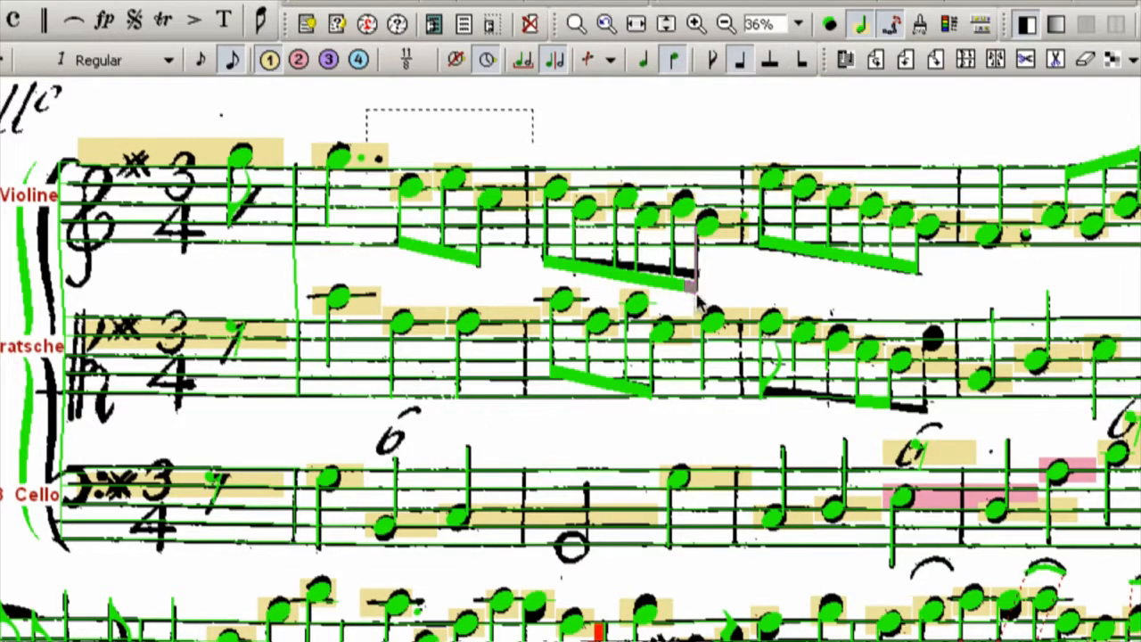
{"action": "left_click", "coordinate": [698, 289]}
{"action": "scroll", "coordinate": [860, 305], "scroll_direction": "up", "scroll_amount": 1}
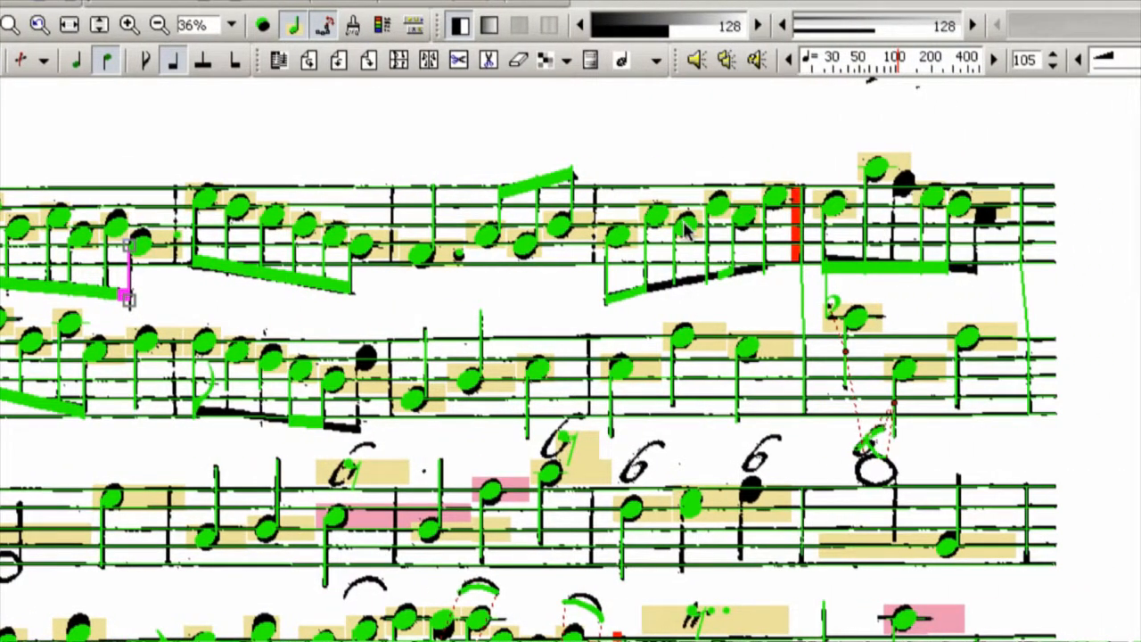
{"action": "left_click", "coordinate": [685, 225]}
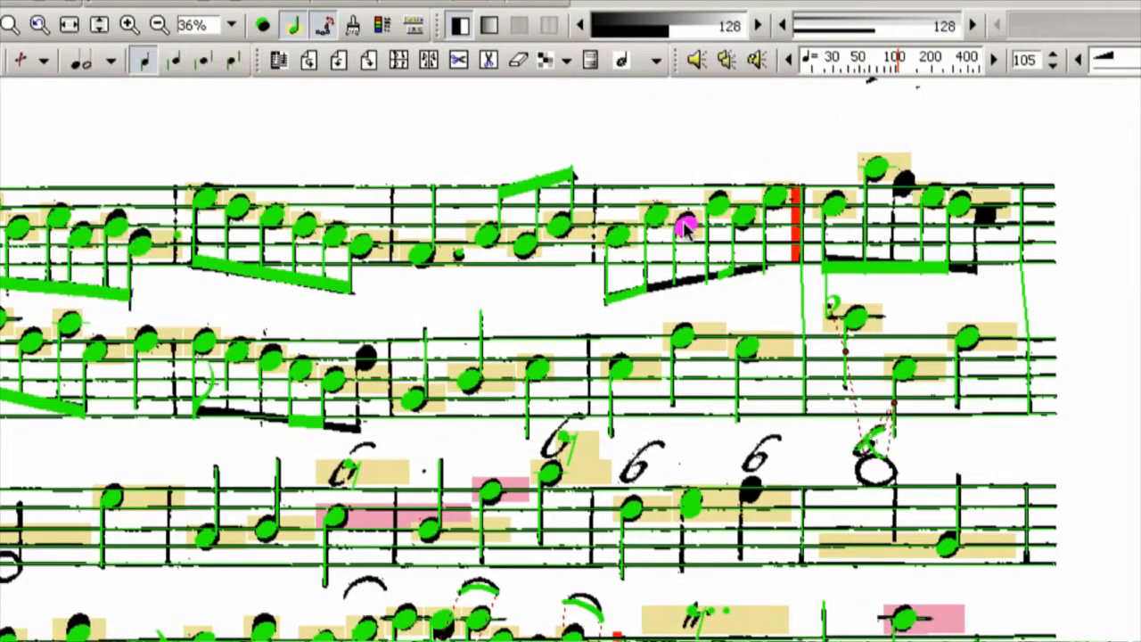
{"action": "key", "text": "Escape"}
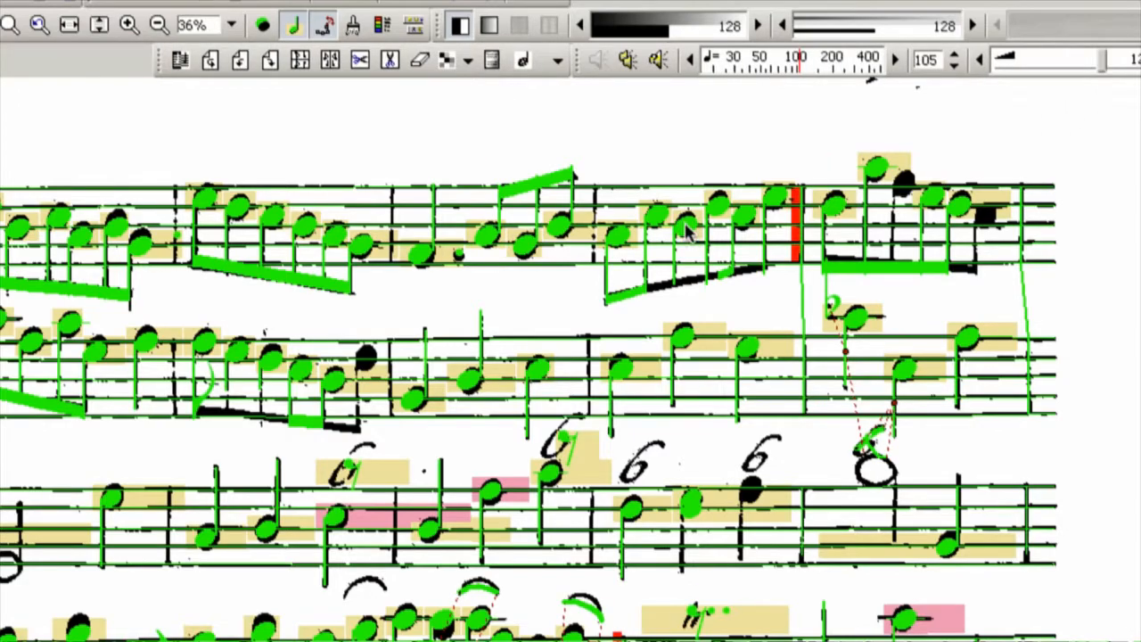
Step: Set the third, fourth and sixth notes in the Violine measure before the red barline to Eighth
{"action": "left_click", "coordinate": [687, 228]}
{"action": "left_click", "coordinate": [775, 201], "text": "ctrl"}
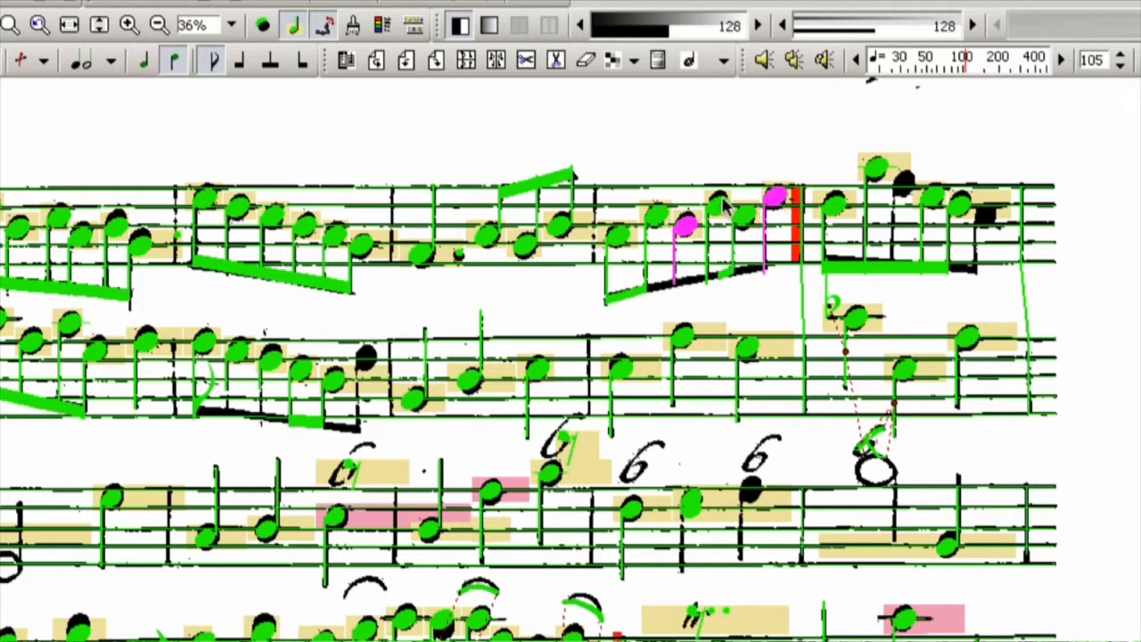
{"action": "left_click", "coordinate": [720, 214], "text": "ctrl"}
{"action": "right_click", "coordinate": [721, 214]}
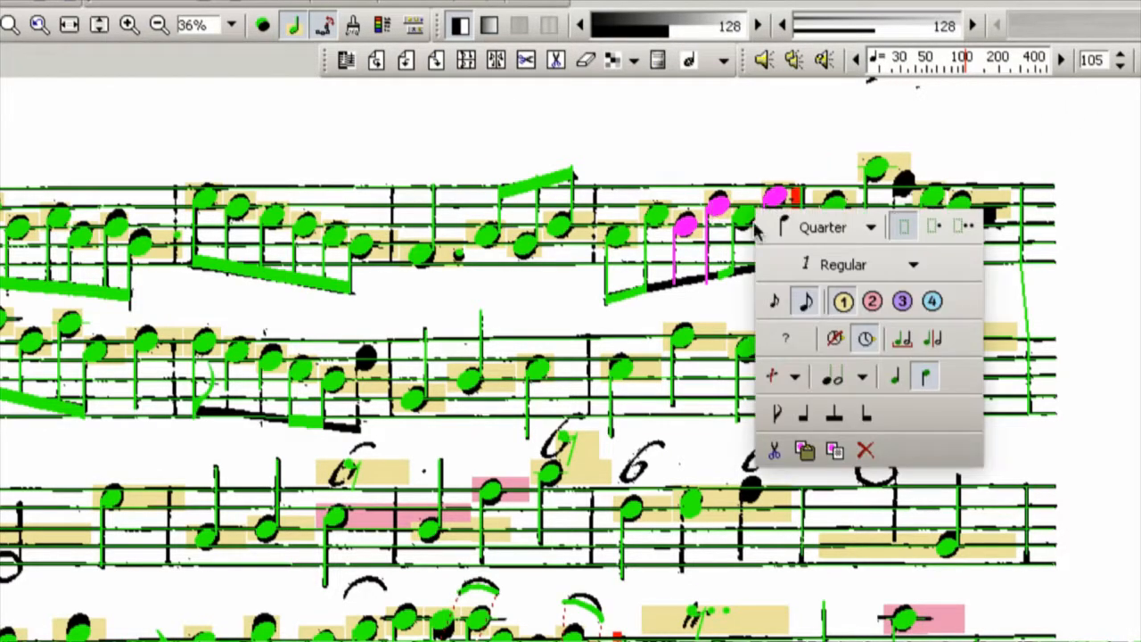
{"action": "left_click", "coordinate": [851, 230]}
{"action": "left_click", "coordinate": [815, 322]}
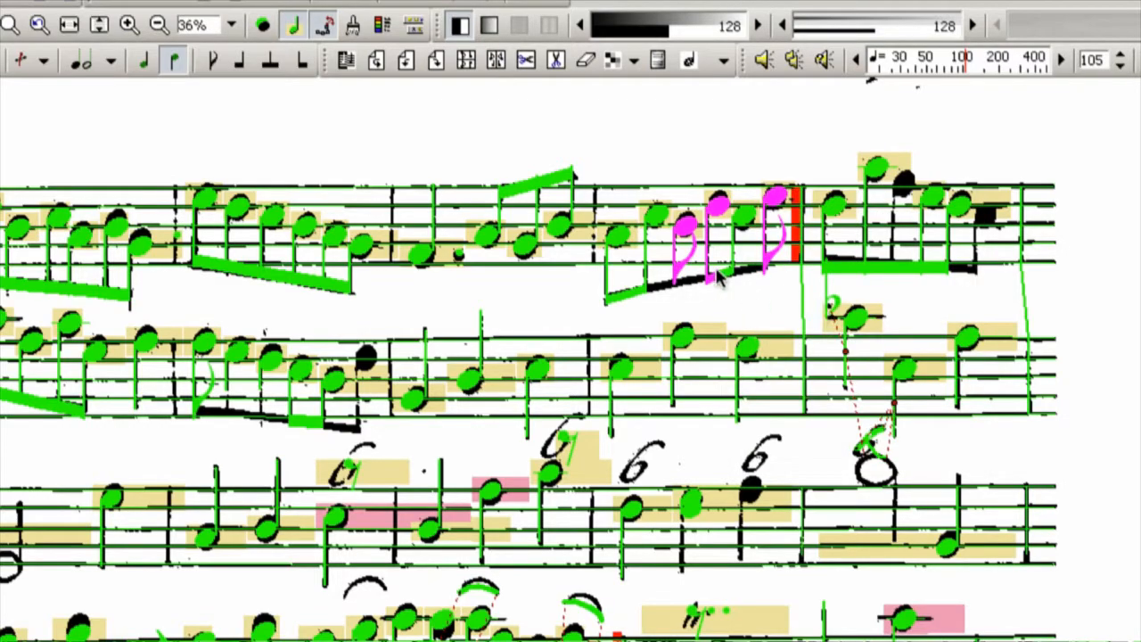
Step: Select all six eighth notes of that Violine measure and beam them together into one group
{"action": "left_click", "coordinate": [620, 248]}
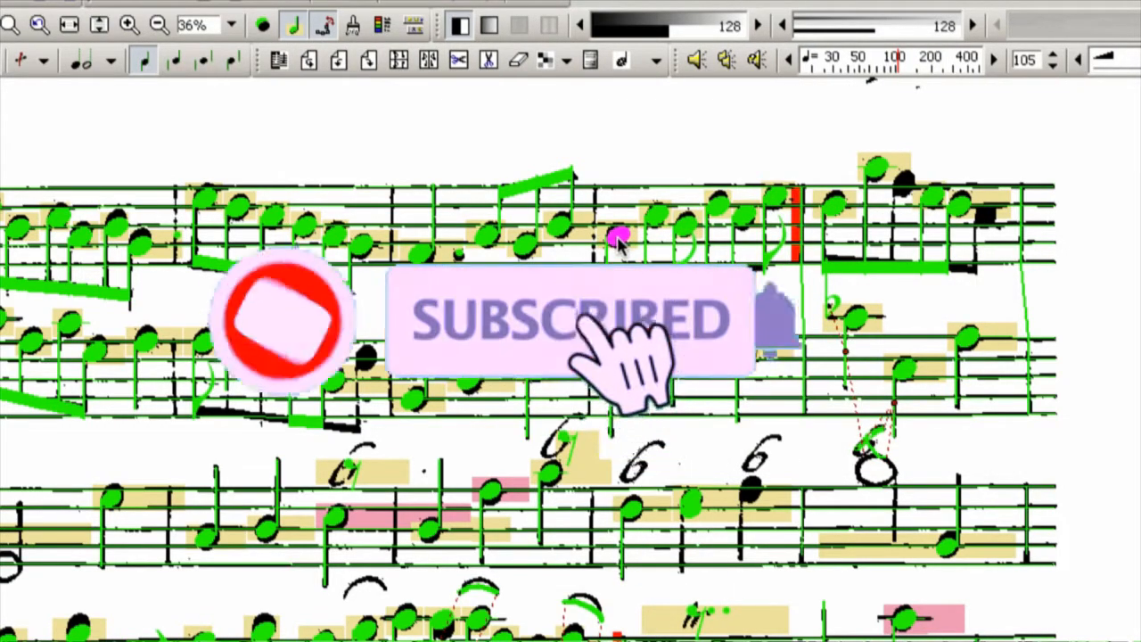
{"action": "left_click", "coordinate": [617, 235]}
{"action": "left_click", "coordinate": [656, 215], "text": "ctrl"}
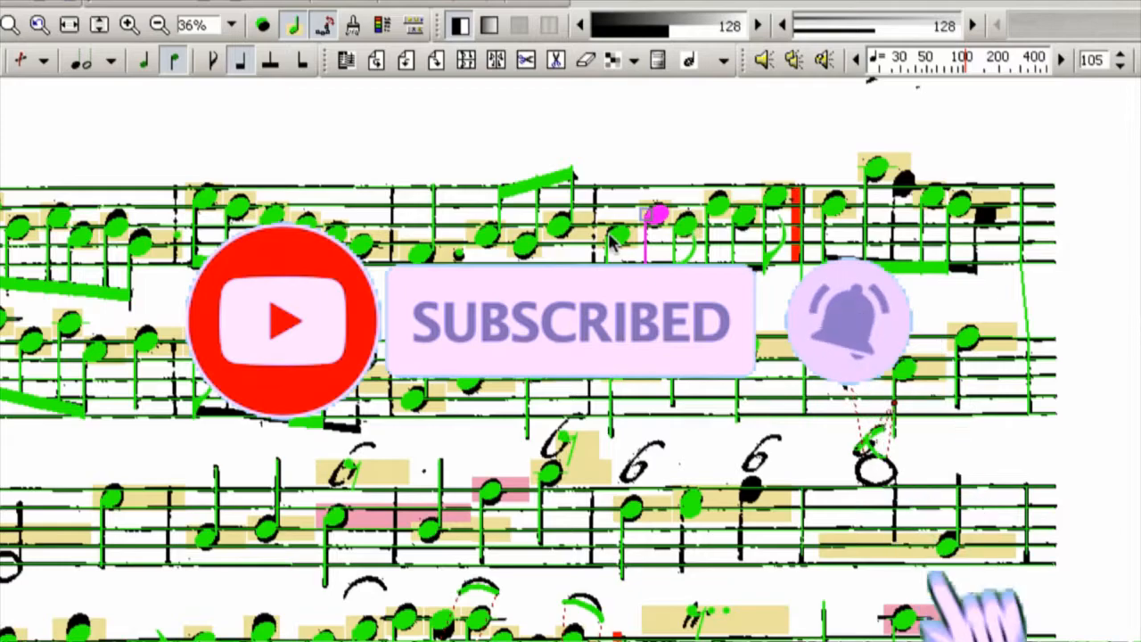
{"action": "left_click", "coordinate": [684, 225], "text": "ctrl"}
{"action": "left_click", "coordinate": [719, 208], "text": "ctrl"}
{"action": "left_click", "coordinate": [775, 198], "text": "ctrl"}
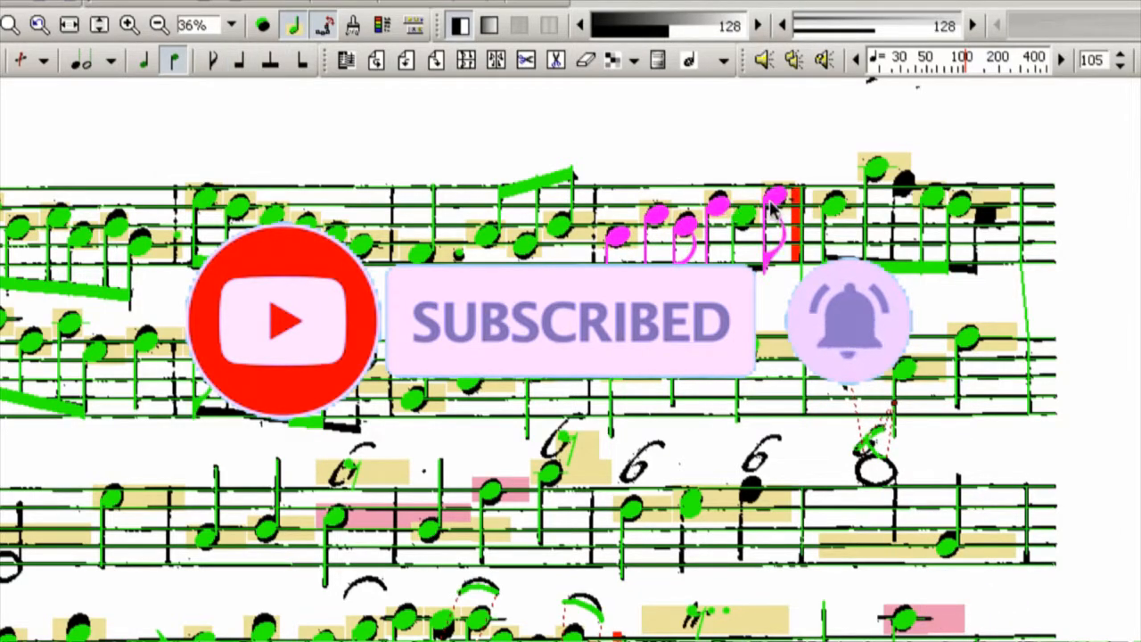
{"action": "right_click", "coordinate": [757, 229]}
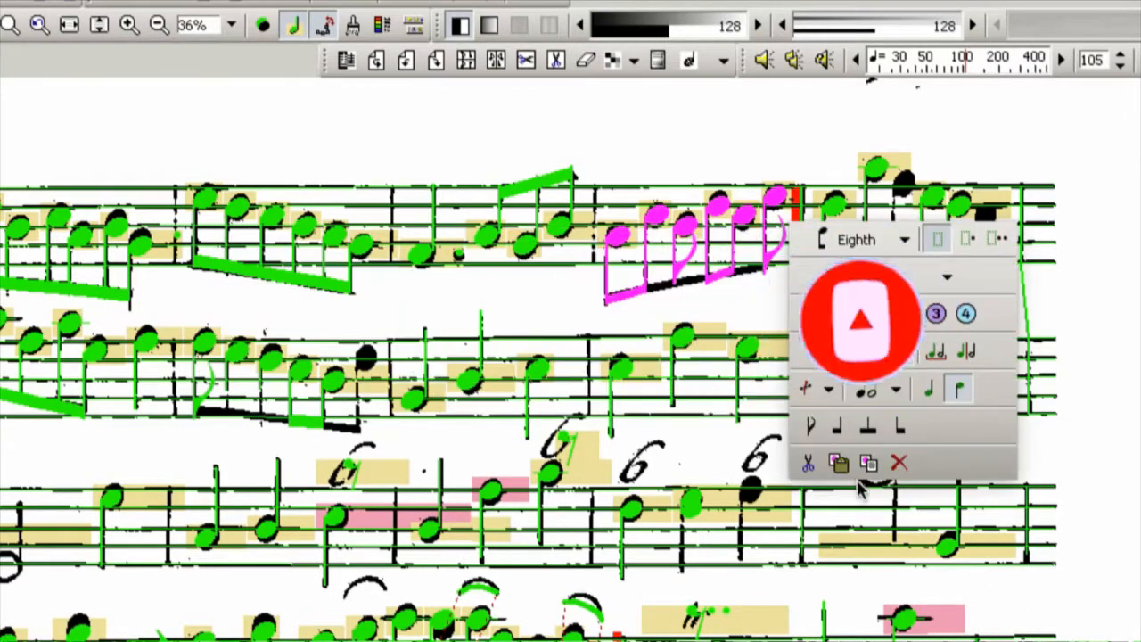
{"action": "left_click", "coordinate": [859, 429]}
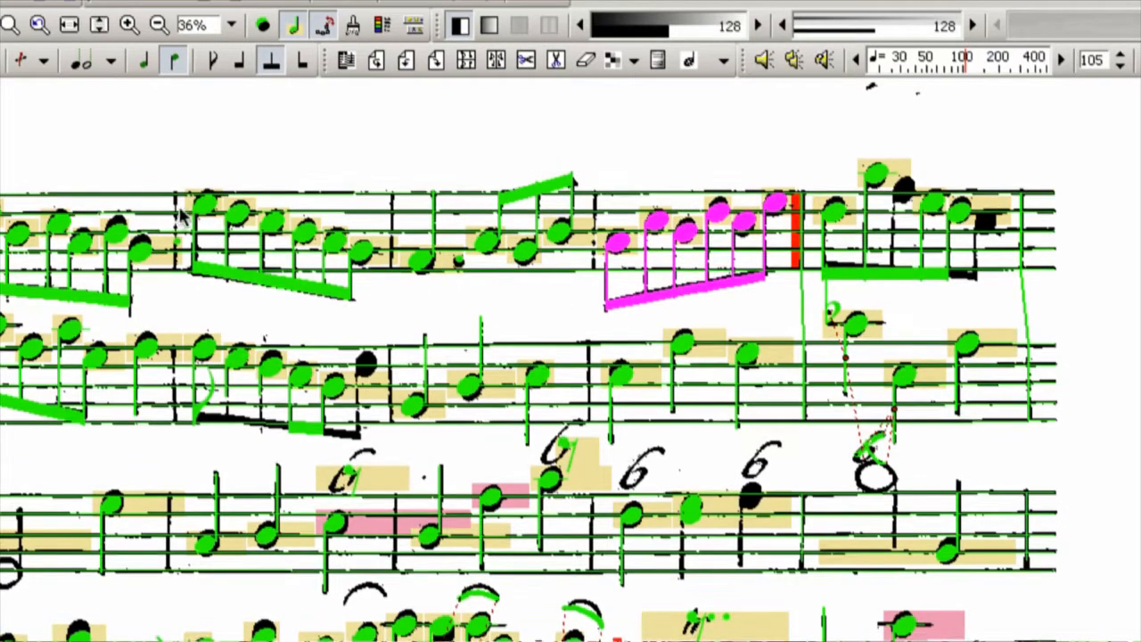
Step: Remove the false augmentation dot from the last note of the second full Violine measure
{"action": "left_click", "coordinate": [179, 249]}
{"action": "left_click", "coordinate": [141, 250]}
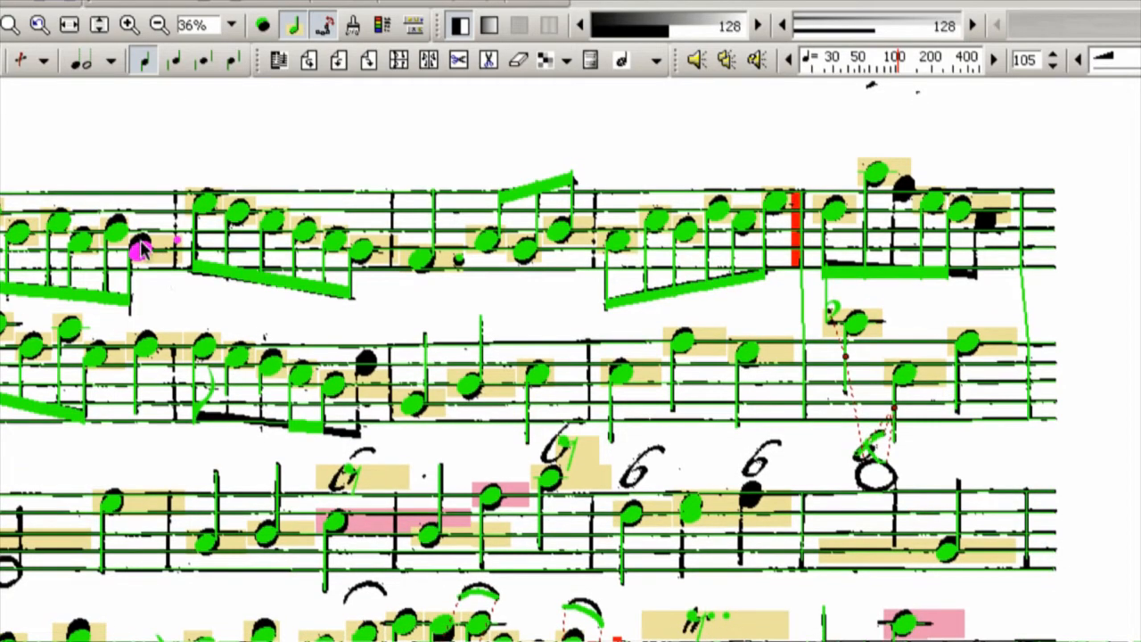
{"action": "right_click", "coordinate": [154, 256]}
{"action": "left_click", "coordinate": [354, 269]}
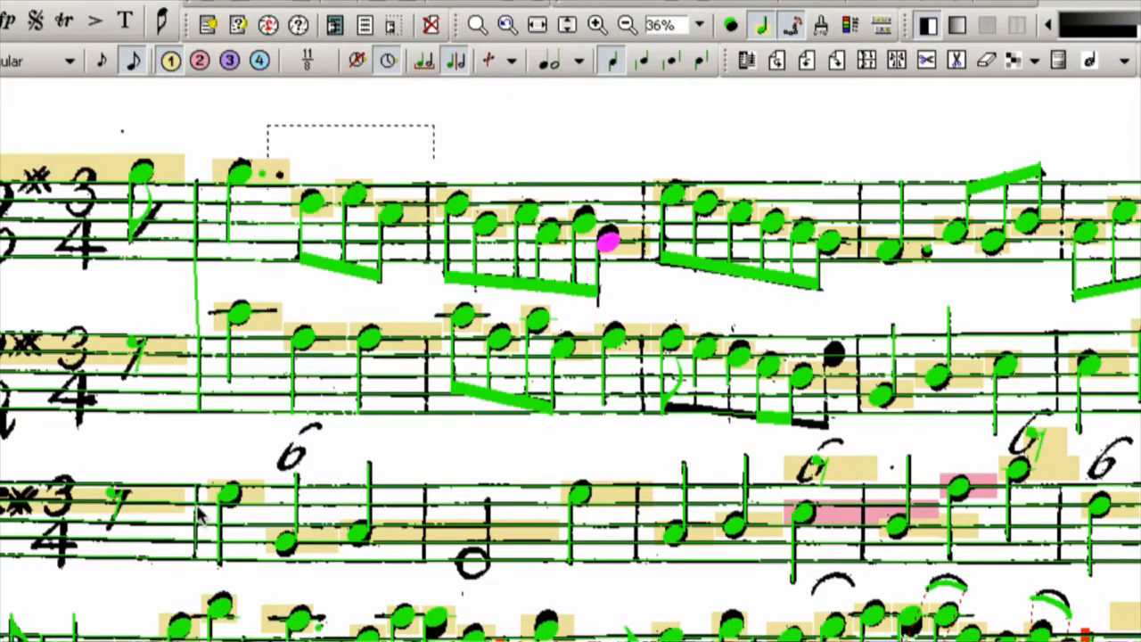
Step: Delete the recognized barline after the pickup in the first Allegro system
{"action": "left_click", "coordinate": [198, 526]}
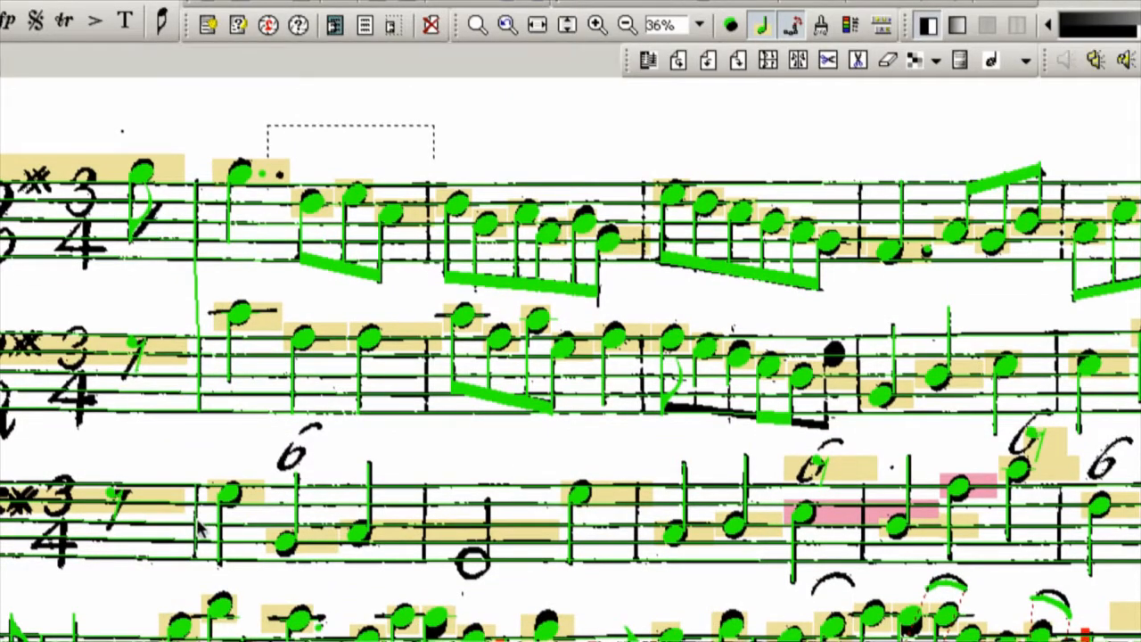
{"action": "left_click", "coordinate": [194, 527]}
{"action": "key", "text": "Delete"}
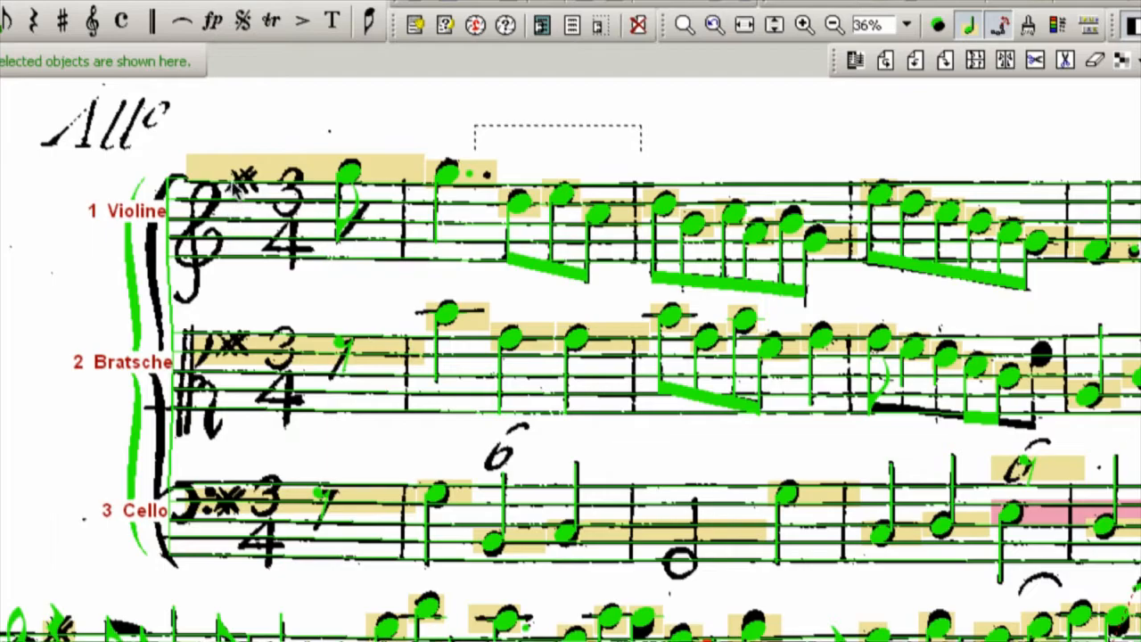
Step: Insert a single barline after the pickup in the first Allegro system and align it on all three staves
{"action": "left_click", "coordinate": [152, 22]}
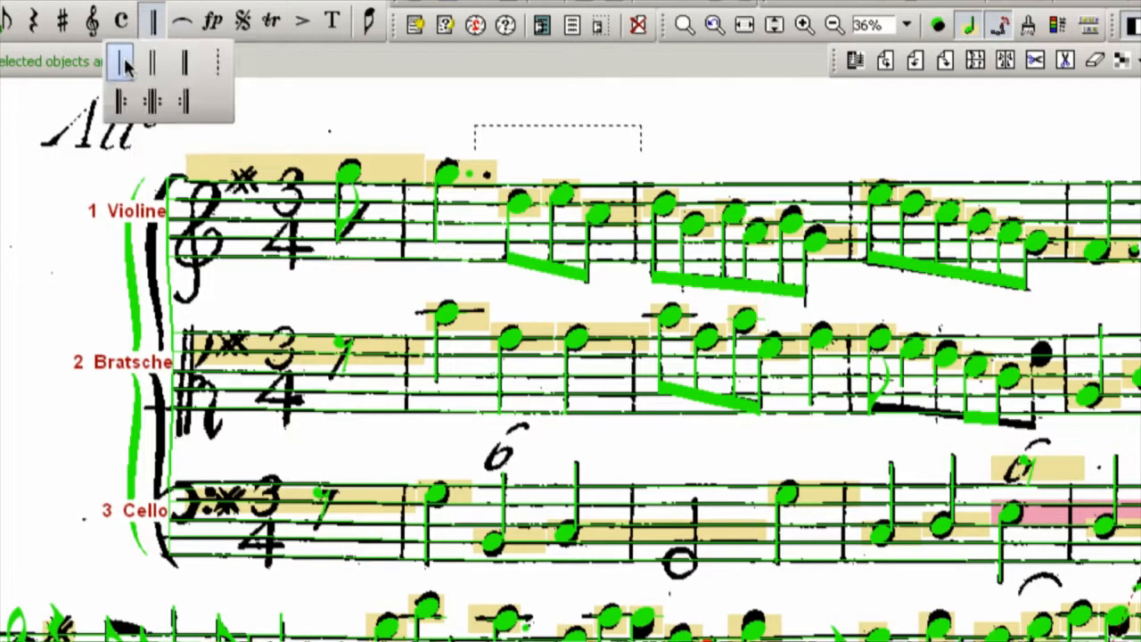
{"action": "left_click", "coordinate": [122, 63]}
{"action": "left_click", "coordinate": [408, 210]}
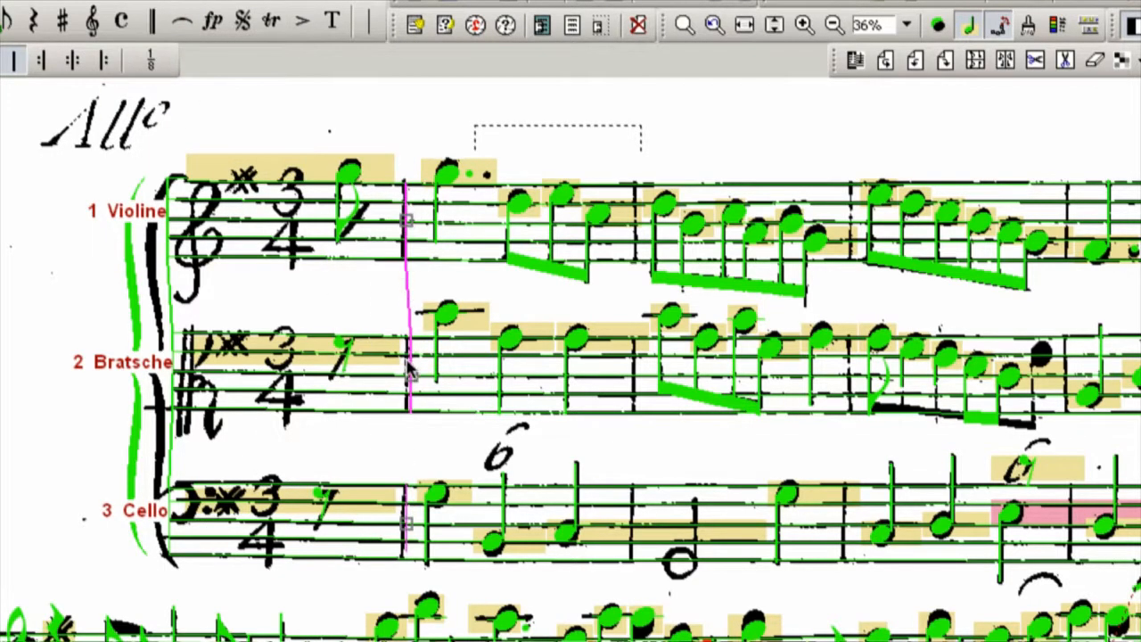
{"action": "left_click", "coordinate": [408, 381]}
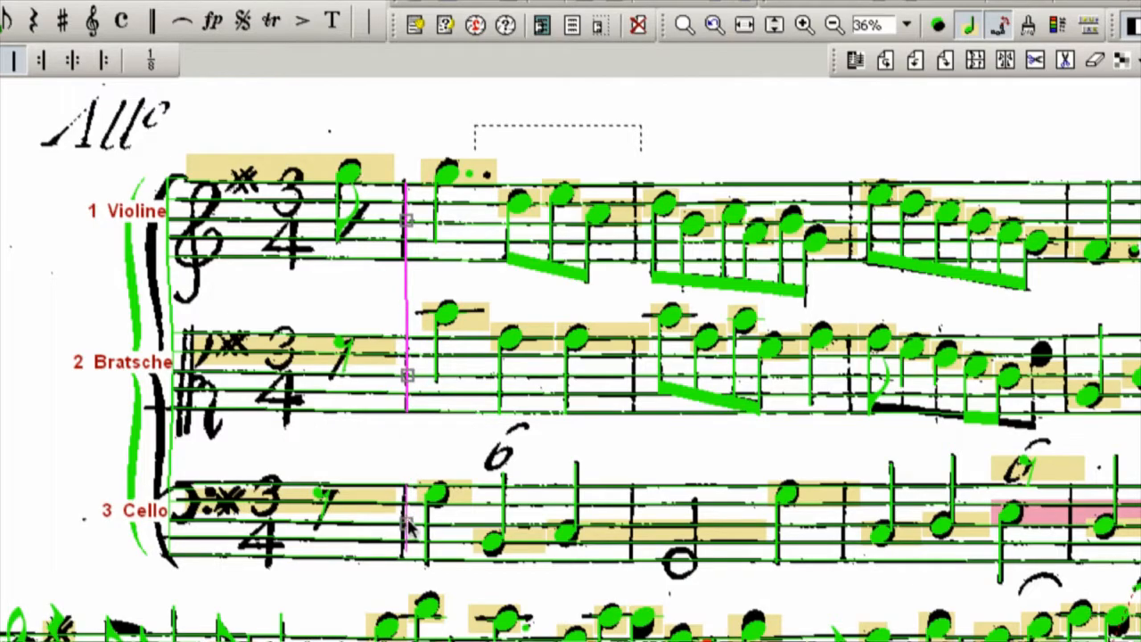
{"action": "left_click", "coordinate": [405, 524]}
{"action": "left_click", "coordinate": [303, 21]}
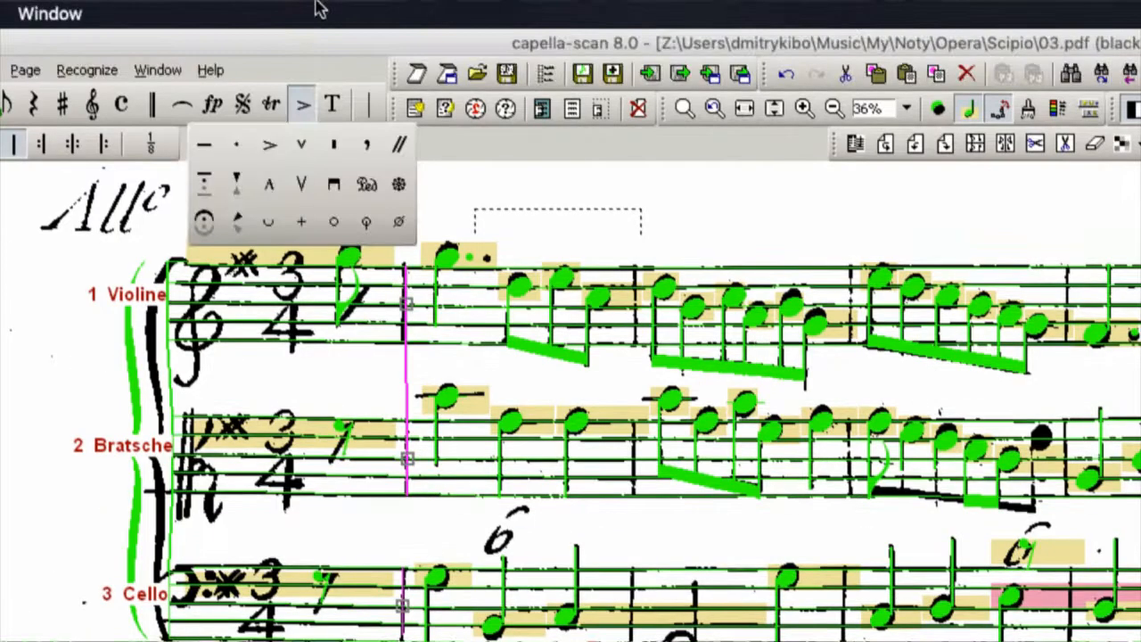
{"action": "left_click", "coordinate": [426, 292]}
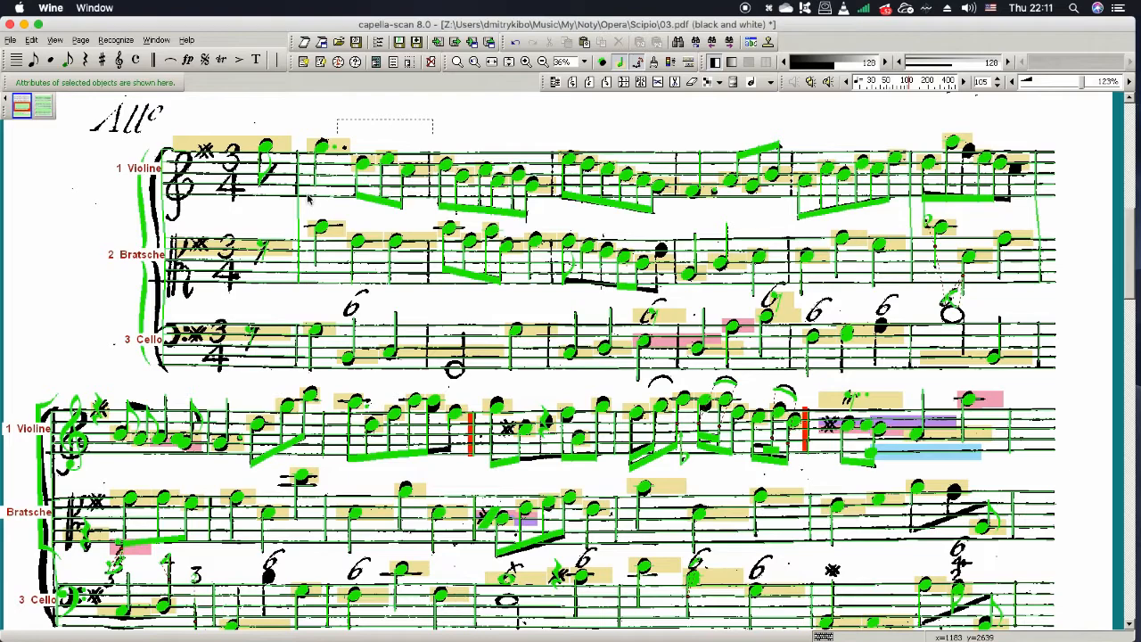
Step: Select all three staves of the first Allegro system and set their barlines to Barlines Through
{"action": "left_click", "coordinate": [307, 199]}
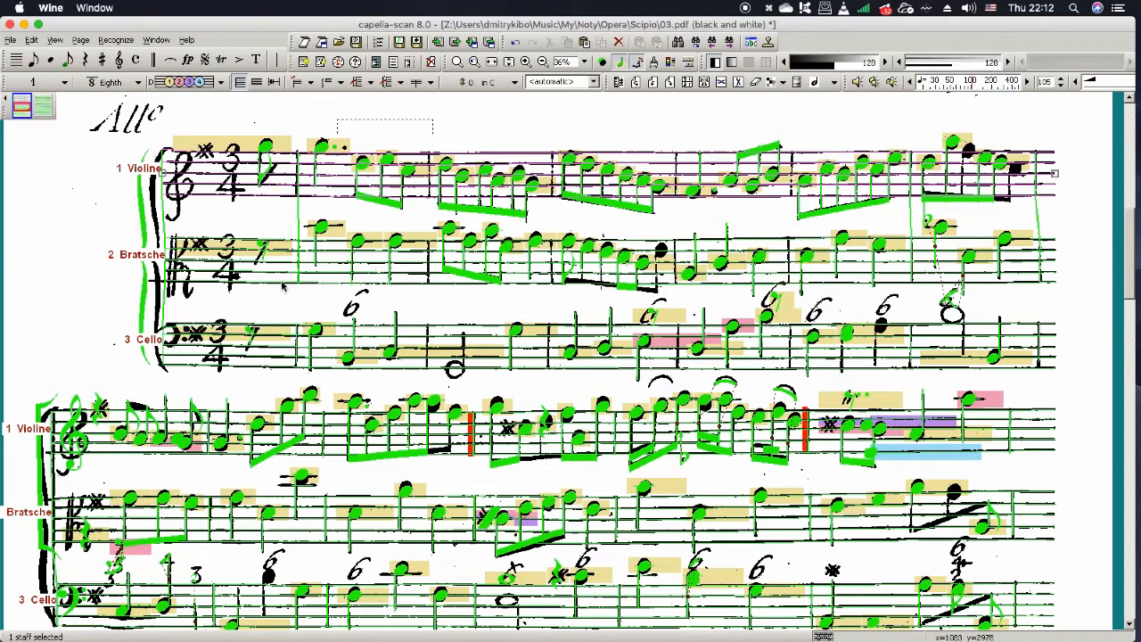
{"action": "left_click", "coordinate": [283, 359], "text": "shift"}
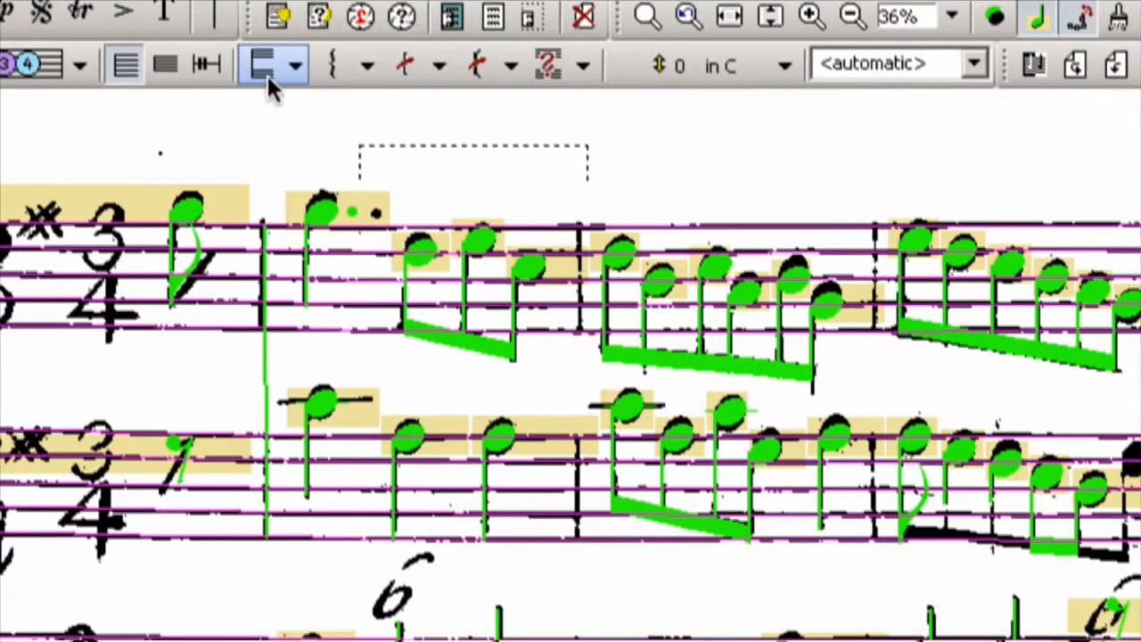
{"action": "left_click", "coordinate": [304, 82]}
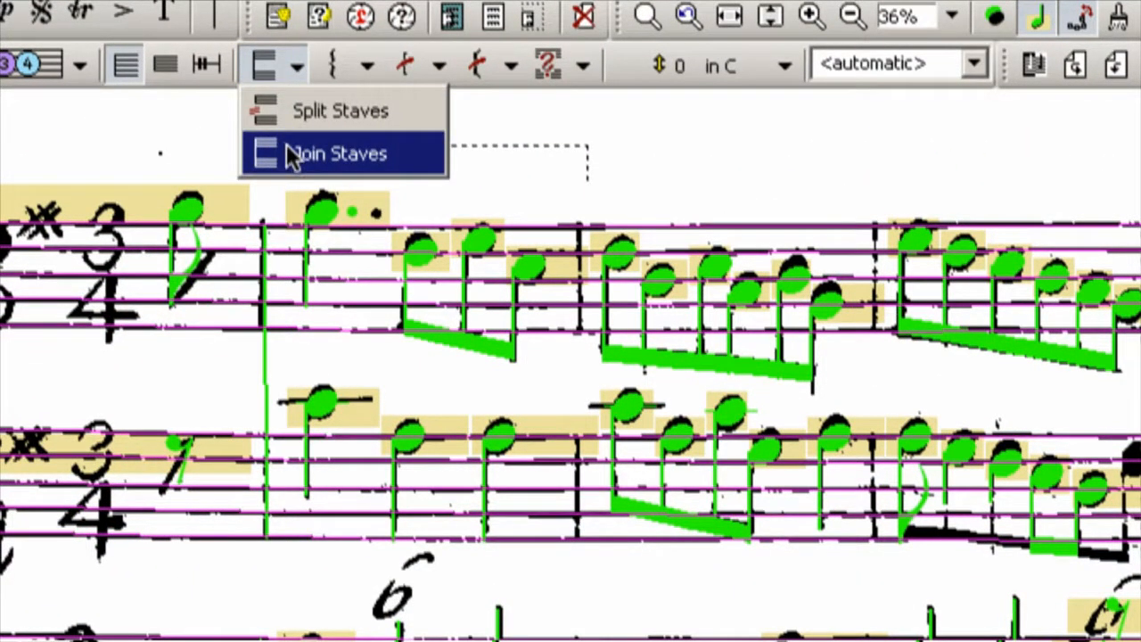
{"action": "left_click", "coordinate": [292, 66]}
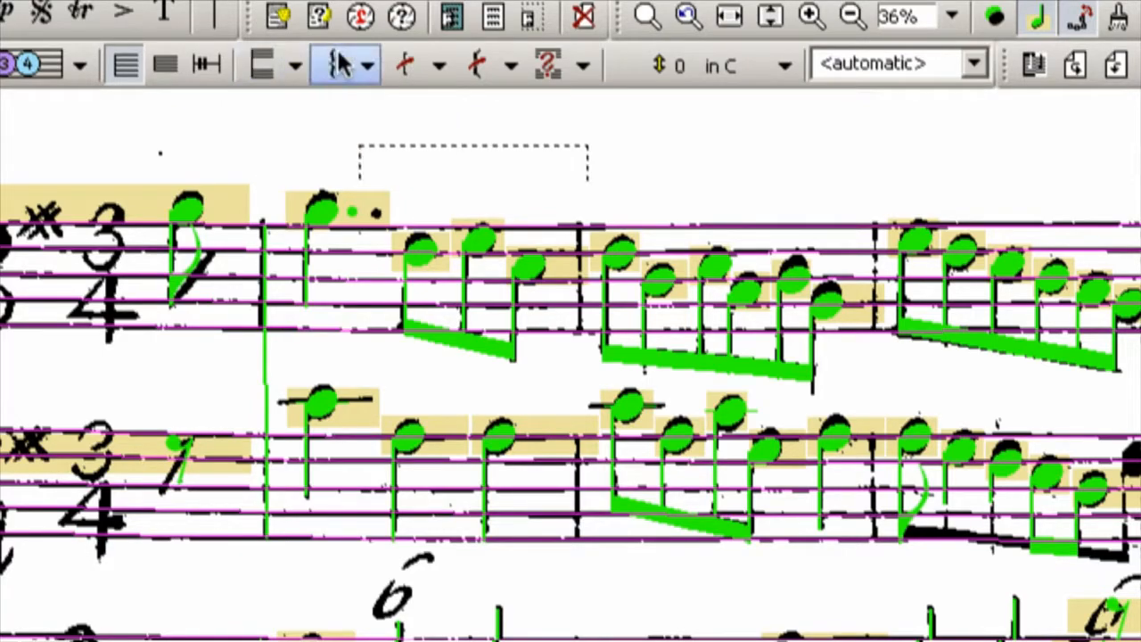
{"action": "left_click", "coordinate": [557, 68]}
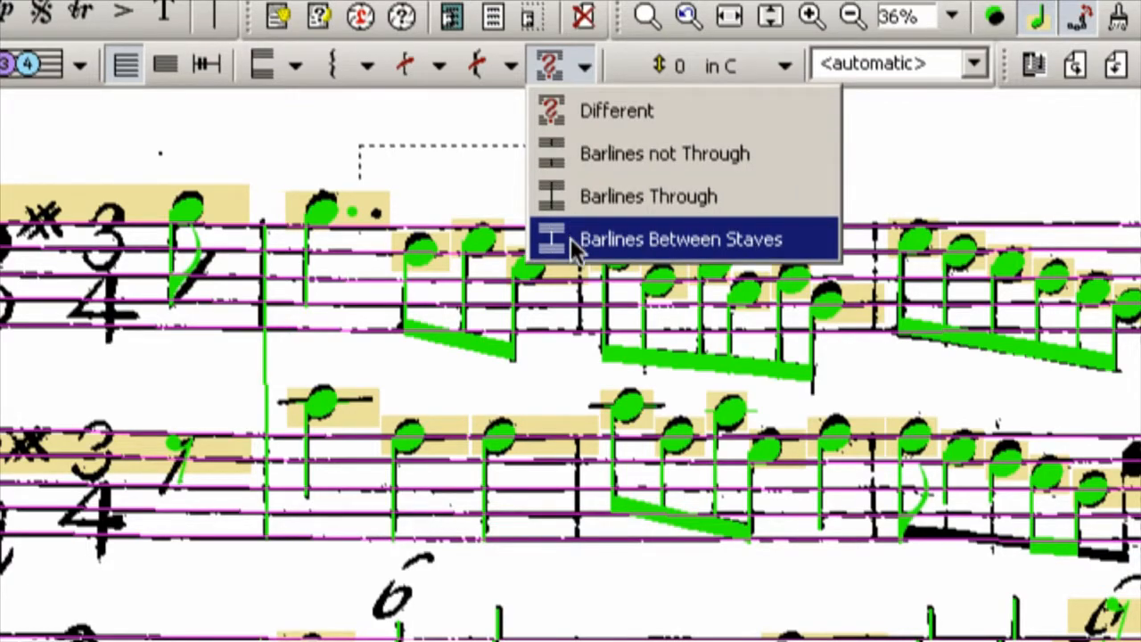
{"action": "left_click", "coordinate": [579, 203]}
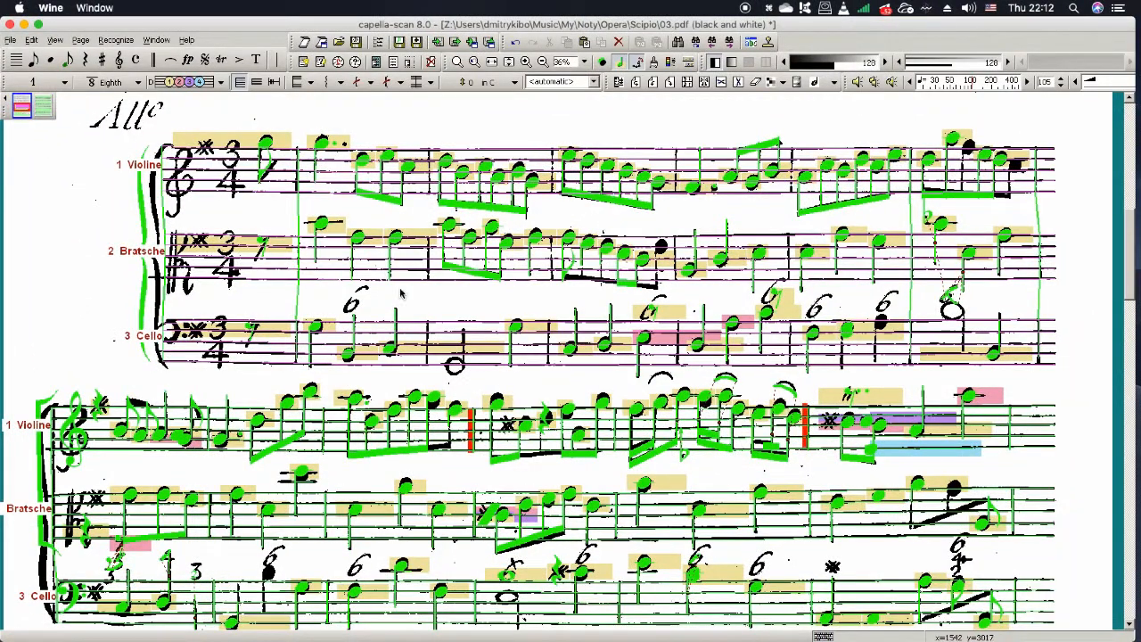
{"action": "left_click", "coordinate": [428, 254]}
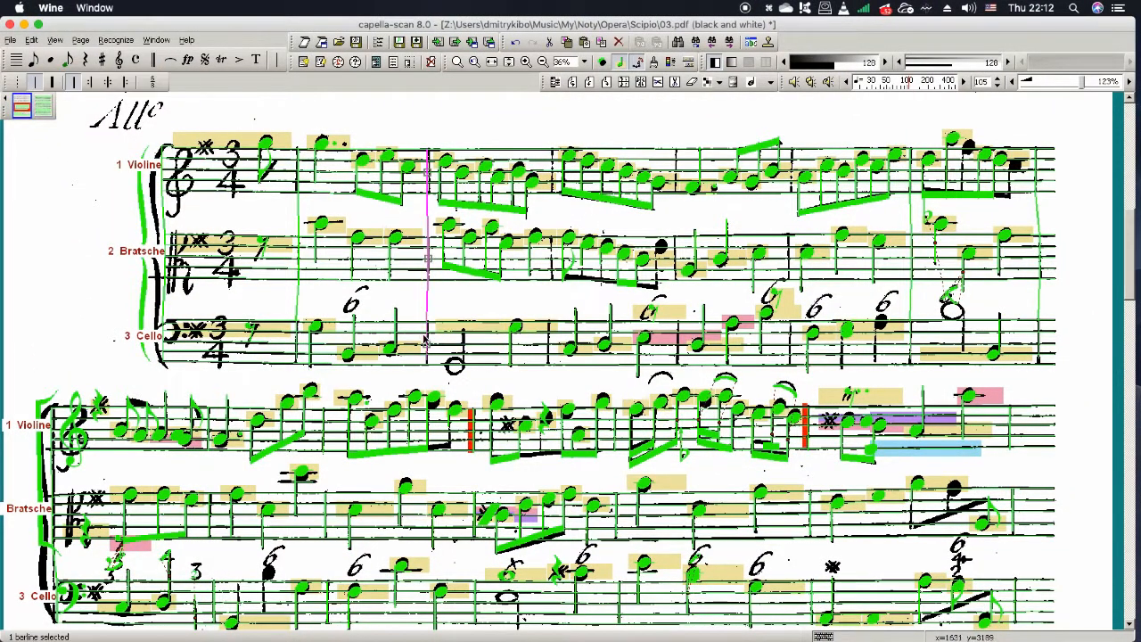
{"action": "left_click", "coordinate": [552, 205]}
{"action": "left_click_drag", "start_coordinate": [552, 352], "coordinate": [789, 176]}
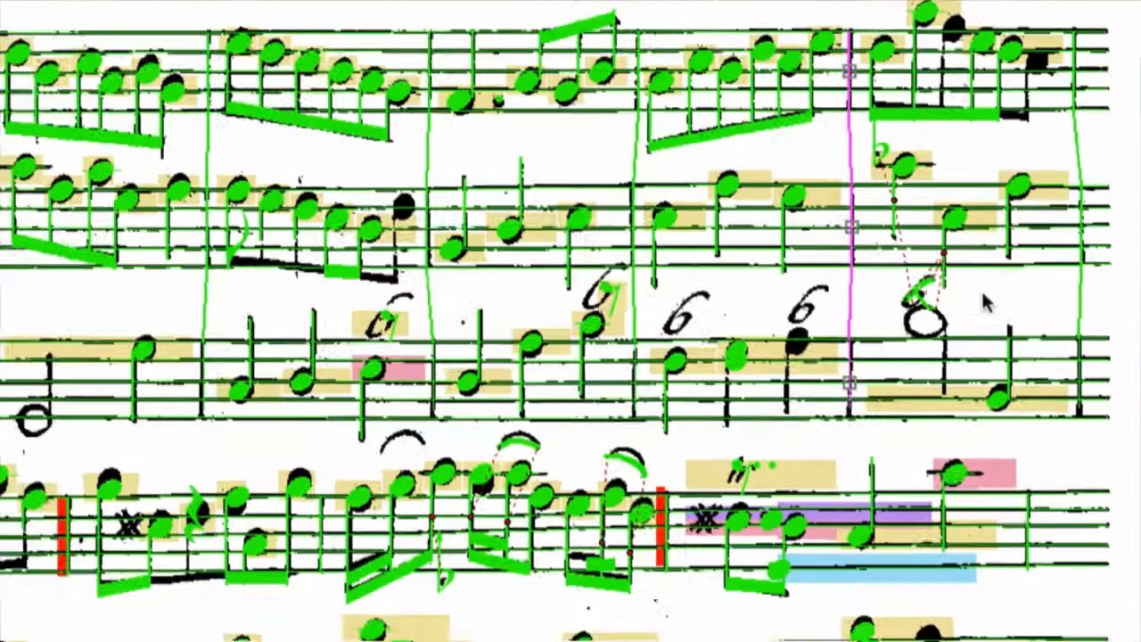
{"action": "key", "text": "Escape"}
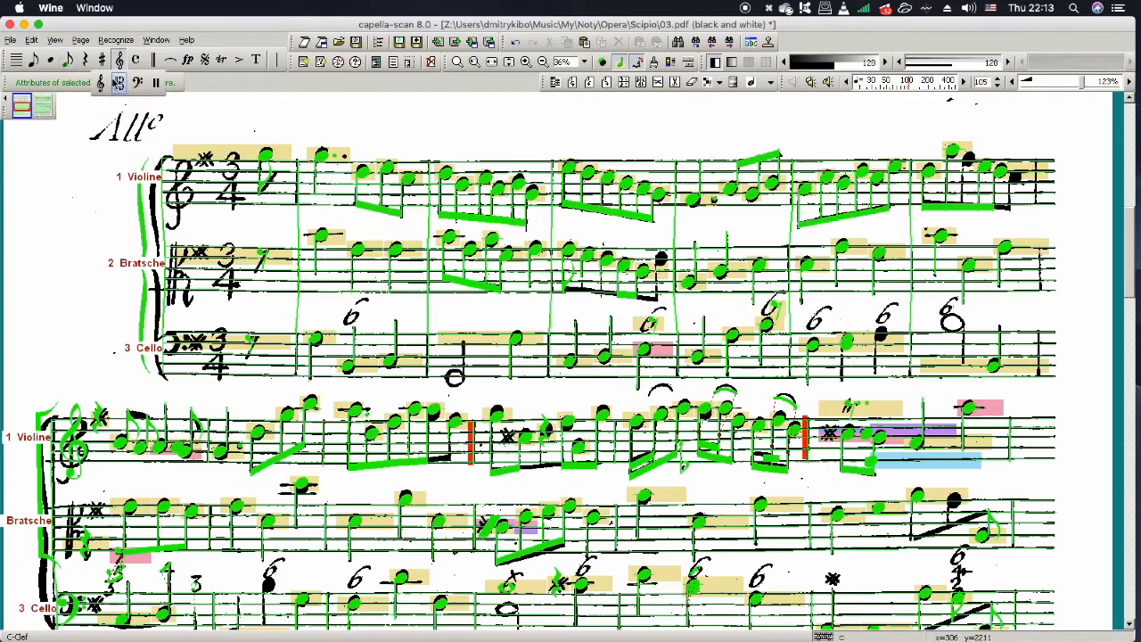
Step: Insert the opening clefs in the first Allegro system: treble clef for Violine, C-clef for Bratsche and F-clef for Cello
{"action": "left_click", "coordinate": [119, 82]}
{"action": "left_click", "coordinate": [196, 203]}
{"action": "left_click", "coordinate": [119, 60]}
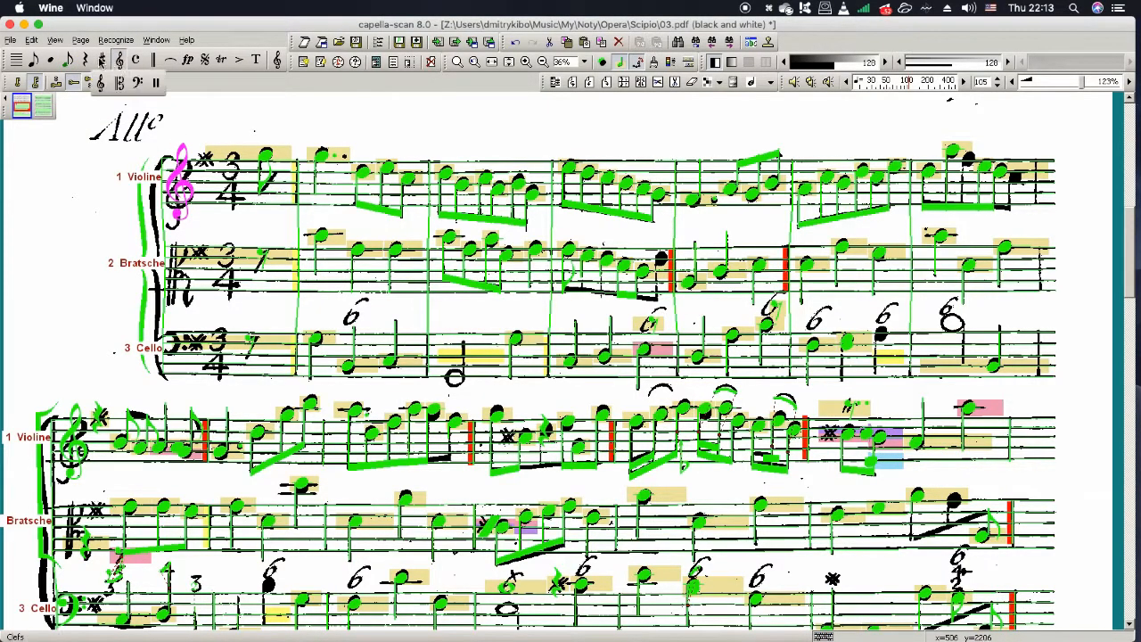
{"action": "left_click", "coordinate": [119, 82]}
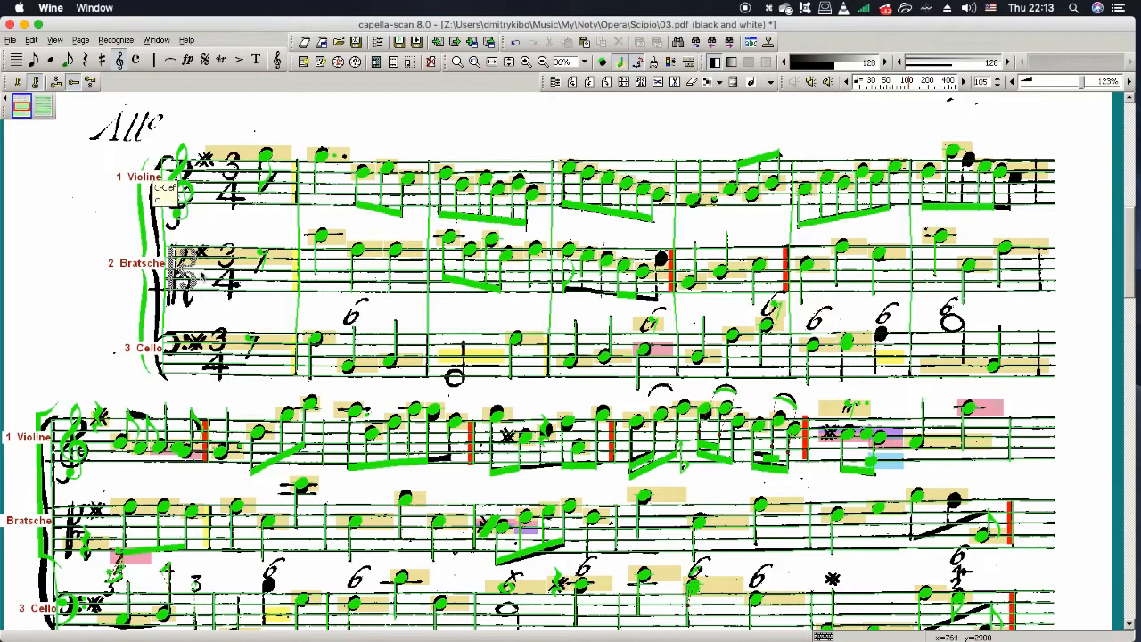
{"action": "left_click", "coordinate": [197, 276]}
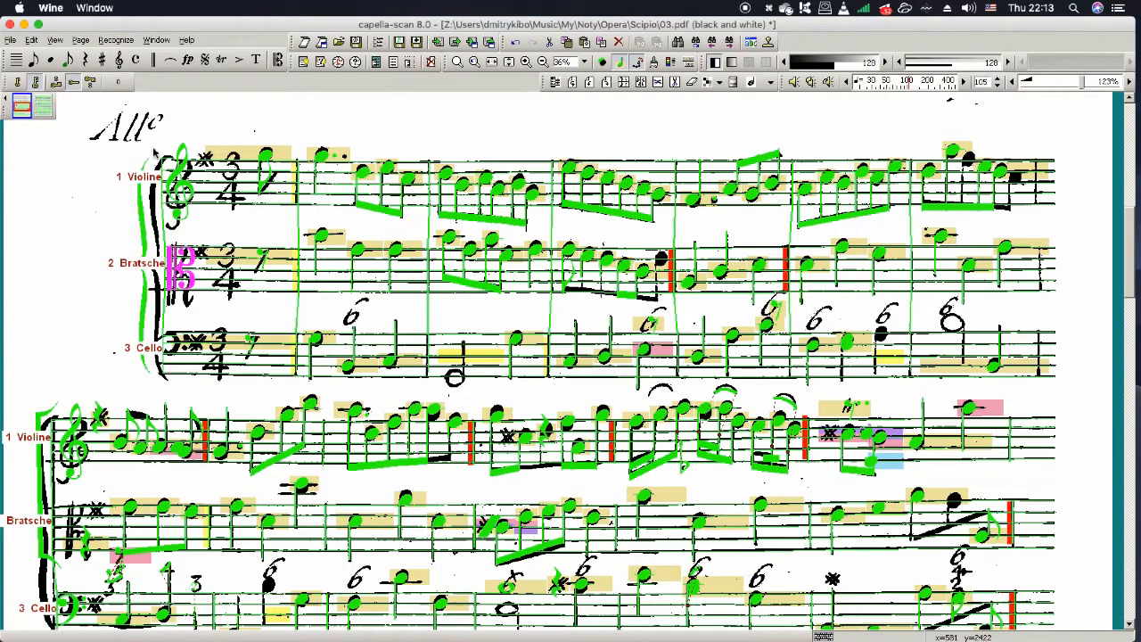
{"action": "left_click", "coordinate": [122, 58]}
{"action": "left_click", "coordinate": [136, 83]}
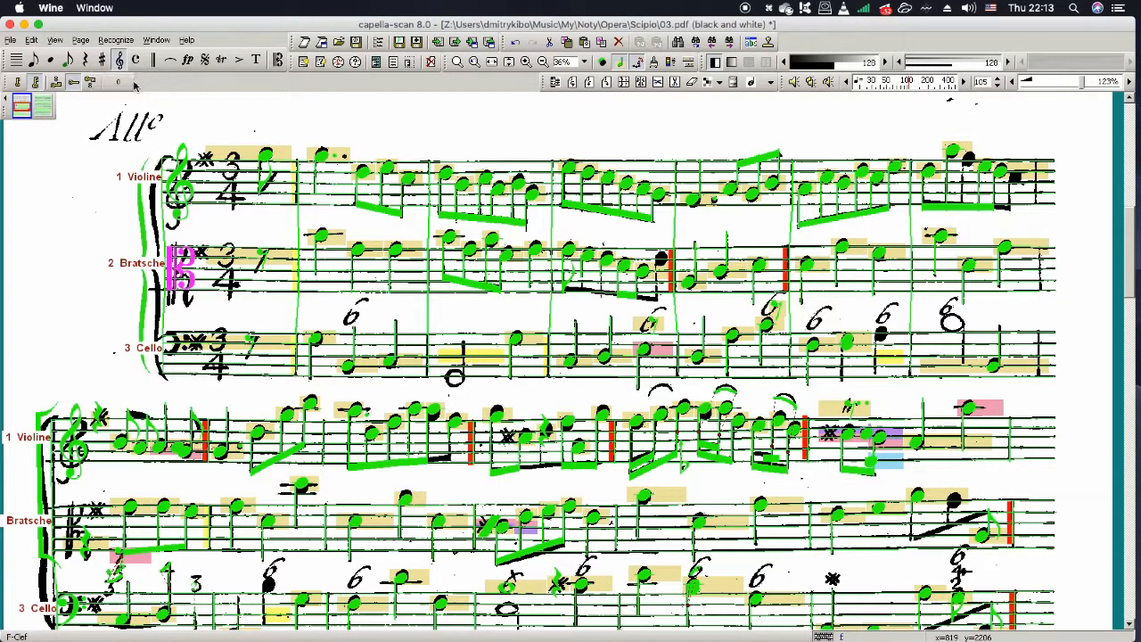
{"action": "left_click", "coordinate": [175, 343]}
Step: Insert a key-signature sharp after the clef on each of the first Allegro system's three staves
{"action": "left_click", "coordinate": [153, 60]}
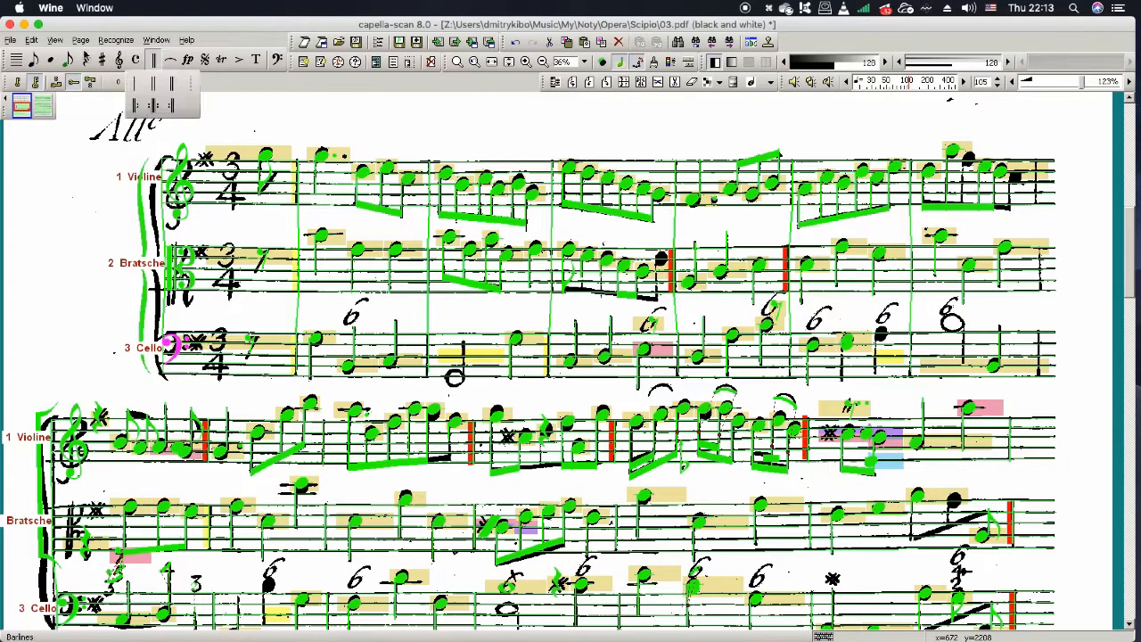
{"action": "left_click", "coordinate": [108, 55]}
{"action": "left_click", "coordinate": [128, 107]}
{"action": "left_click", "coordinate": [204, 158]}
{"action": "left_click", "coordinate": [210, 253]}
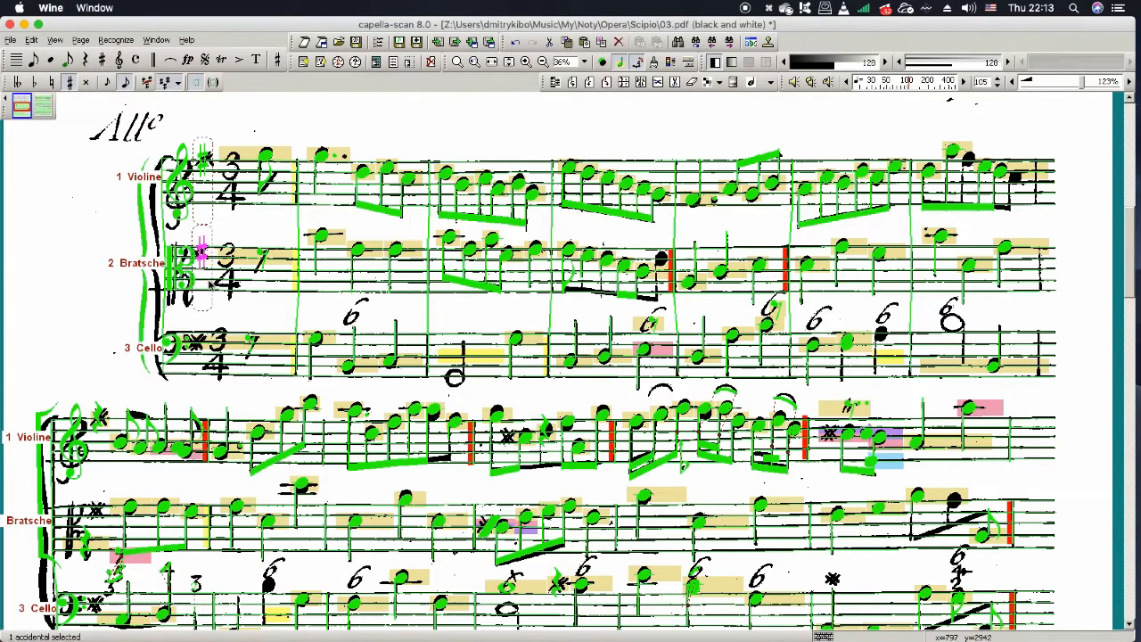
{"action": "left_click", "coordinate": [196, 344]}
Step: Insert a 3/4 time signature on the Violine, Bratsche and Cello staves of the first Allegro system
{"action": "left_click", "coordinate": [55, 64]}
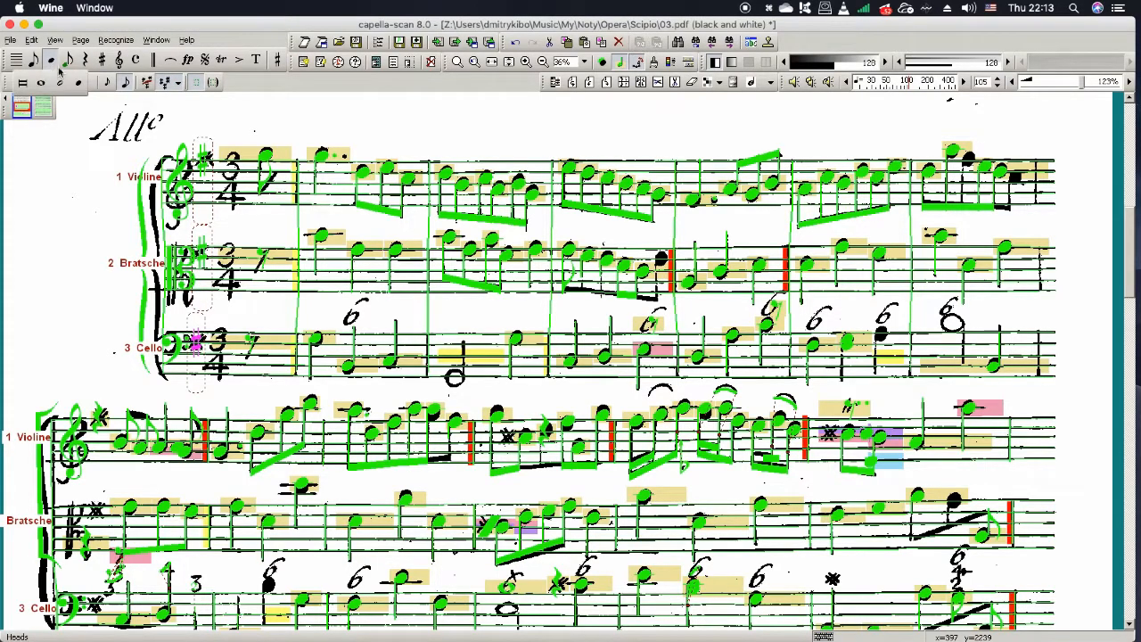
{"action": "left_click", "coordinate": [139, 59]}
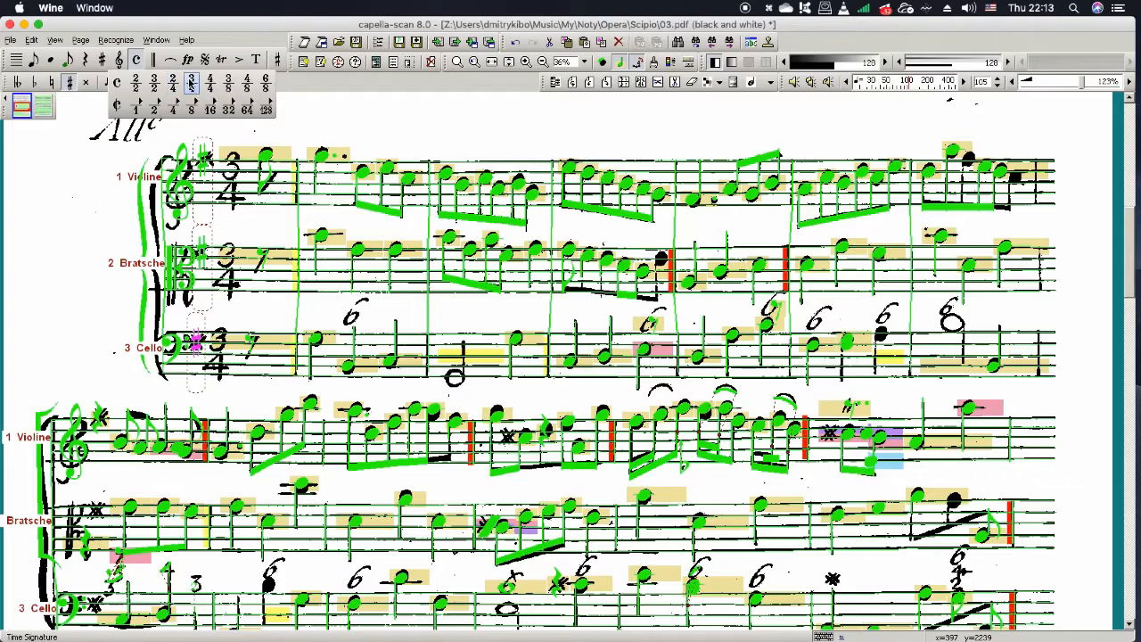
{"action": "left_click", "coordinate": [193, 85]}
{"action": "left_click", "coordinate": [237, 176]}
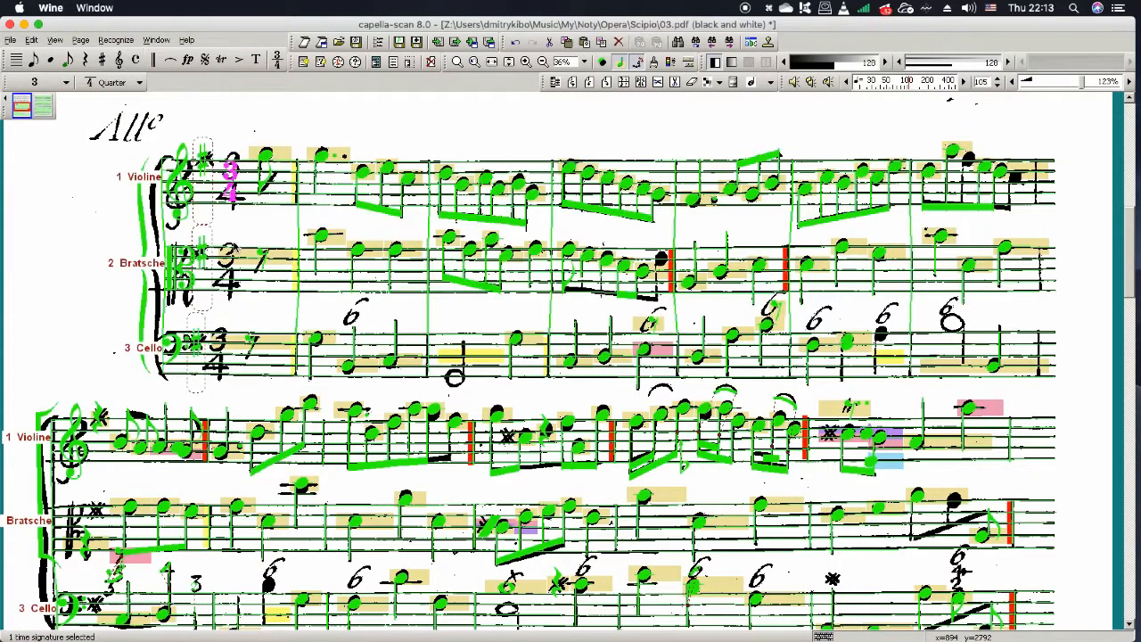
{"action": "left_click", "coordinate": [237, 267]}
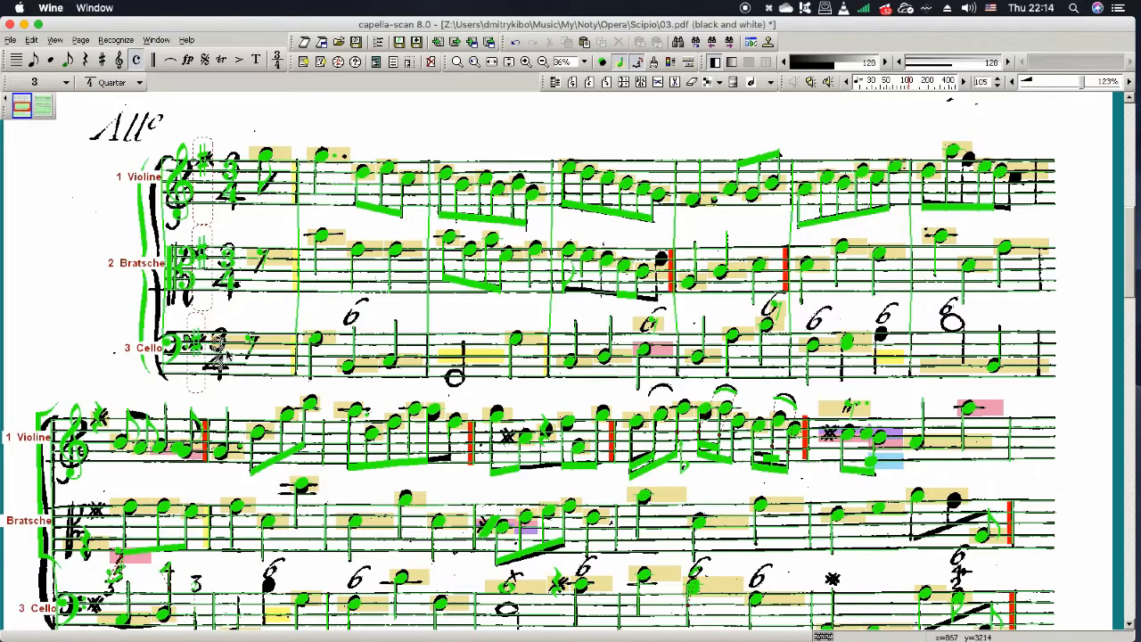
{"action": "left_click", "coordinate": [230, 355]}
Step: Insert the missing last eighth note in the third full Bratsche measure and set its second and third notes to eighths
{"action": "scroll", "coordinate": [267, 312], "scroll_direction": "down", "scroll_amount": 1}
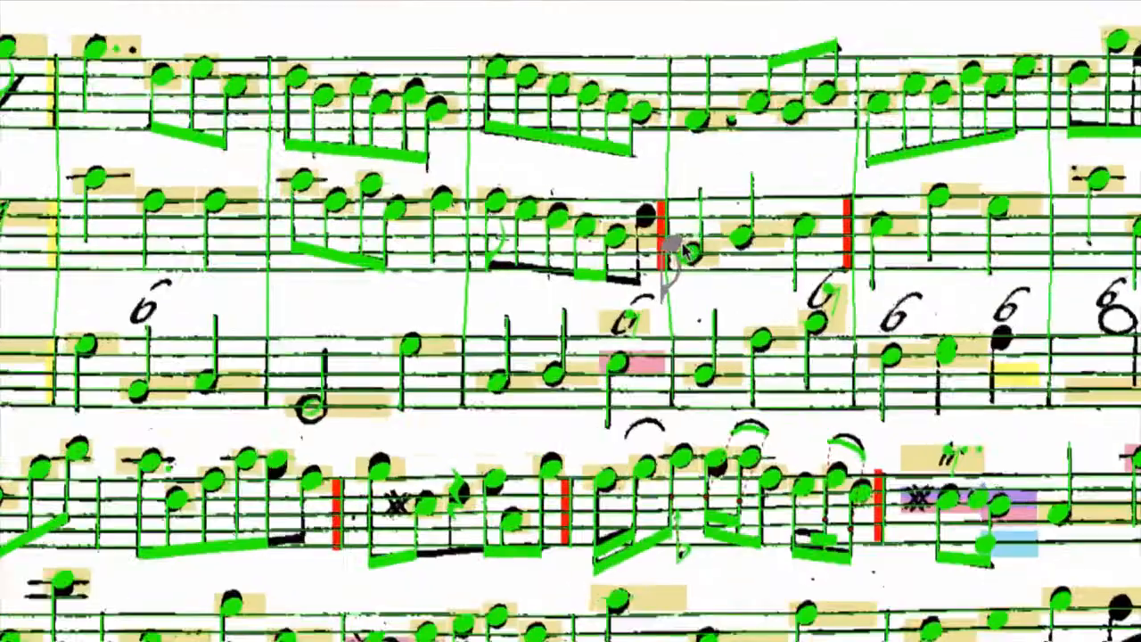
{"action": "left_click", "coordinate": [649, 216]}
{"action": "left_click", "coordinate": [526, 210]}
{"action": "left_click", "coordinate": [557, 217], "text": "ctrl"}
{"action": "right_click", "coordinate": [587, 225]}
{"action": "left_click", "coordinate": [668, 238]}
Step: Beam all six eighth notes of the third full Bratsche measure together and align the beam with the scan
{"action": "left_click", "coordinate": [497, 201], "text": "ctrl"}
{"action": "left_click", "coordinate": [584, 225], "text": "ctrl"}
{"action": "right_click", "coordinate": [668, 225]}
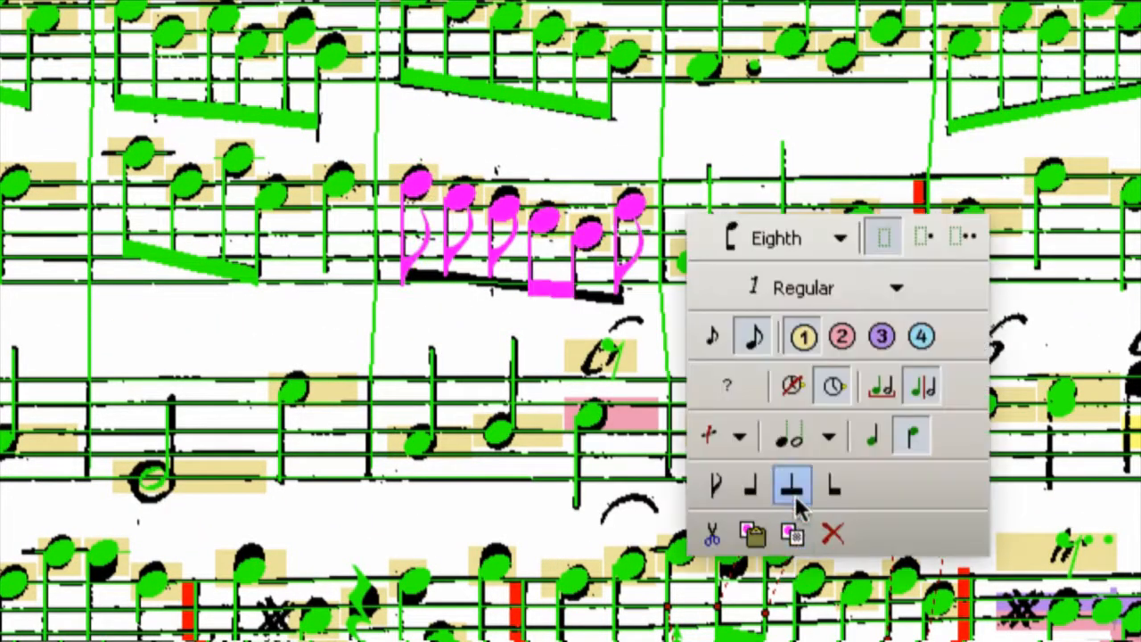
{"action": "left_click", "coordinate": [795, 496]}
{"action": "left_click_drag", "start_coordinate": [412, 282], "coordinate": [408, 288]}
{"action": "left_click_drag", "start_coordinate": [613, 297], "coordinate": [616, 303]}
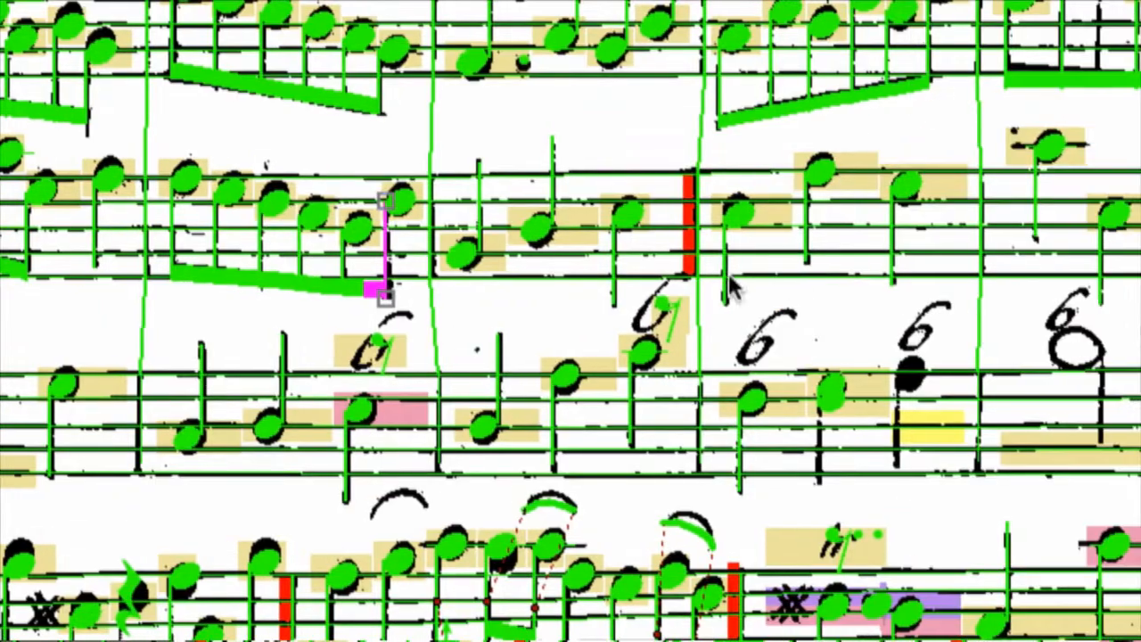
Step: Delete the false rest recognized over the figured-bass 6 in the fourth full Cello measure
{"action": "left_click", "coordinate": [628, 214]}
{"action": "scroll", "coordinate": [579, 230], "scroll_direction": "up", "scroll_amount": 1}
{"action": "left_click", "coordinate": [669, 350]}
{"action": "key", "text": "Delete"}
Step: Complete the fifth full Cello measure with the second note's missing stem and the missing third quarter note
{"action": "scroll", "coordinate": [660, 392], "scroll_direction": "up", "scroll_amount": 2}
{"action": "left_click", "coordinate": [644, 493]}
{"action": "left_click_drag", "start_coordinate": [644, 493], "coordinate": [644, 504]}
{"action": "scroll", "coordinate": [643, 463], "scroll_direction": "up", "scroll_amount": 1}
{"action": "scroll", "coordinate": [648, 435], "scroll_direction": "right", "scroll_amount": 5}
{"action": "scroll", "coordinate": [796, 191], "scroll_direction": "down", "scroll_amount": 3}
{"action": "left_click", "coordinate": [520, 435]}
{"action": "left_click_drag", "start_coordinate": [512, 425], "coordinate": [512, 514]}
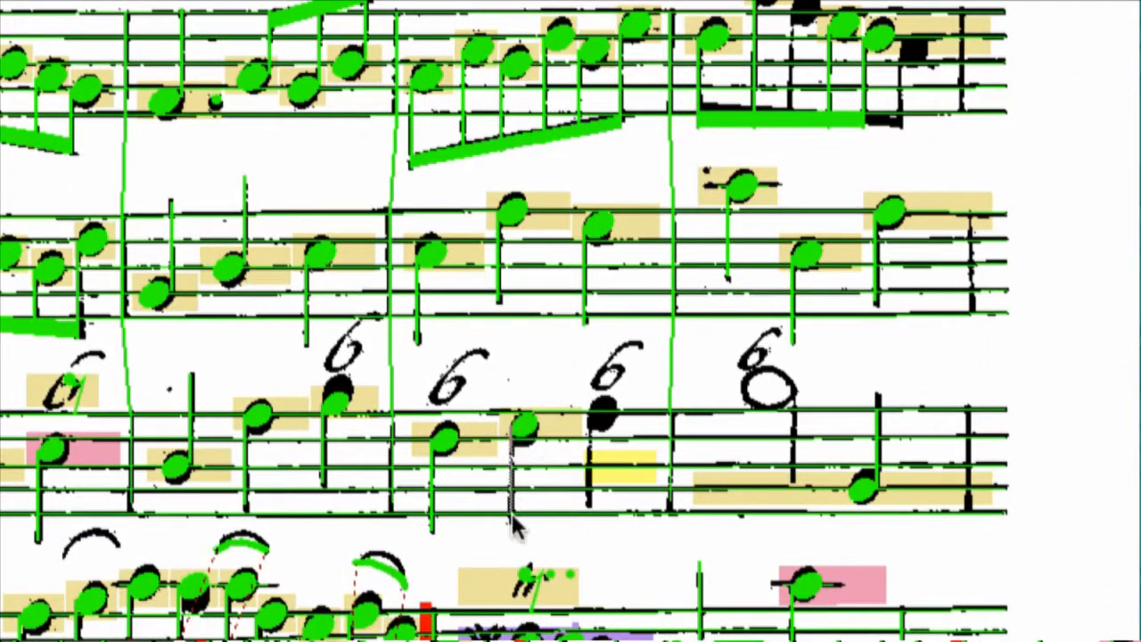
{"action": "left_click_drag", "start_coordinate": [591, 412], "coordinate": [593, 506]}
Step: Insert the missing half note with a downward stem at the start of the sixth full Cello measure
{"action": "left_click_drag", "start_coordinate": [764, 392], "coordinate": [765, 473]}
{"action": "right_click", "coordinate": [806, 400]}
{"action": "left_click", "coordinate": [871, 429]}
{"action": "left_click", "coordinate": [868, 463]}
Step: Add the missing third and last notes with downward stems in the sixth full Violine measure
{"action": "scroll", "coordinate": [861, 297], "scroll_direction": "up", "scroll_amount": 3}
{"action": "left_click_drag", "start_coordinate": [791, 173], "coordinate": [792, 283]}
{"action": "left_click_drag", "start_coordinate": [901, 212], "coordinate": [898, 297]}
Step: Beam all six eighth notes of the sixth full Violine measure together and align the beam with the scan
{"action": "scroll", "coordinate": [893, 298], "scroll_direction": "up", "scroll_amount": 1}
{"action": "left_click", "coordinate": [836, 199]}
{"action": "left_click", "coordinate": [805, 193], "text": "shift"}
{"action": "left_click", "coordinate": [768, 172], "text": "shift"}
{"action": "left_click", "coordinate": [718, 220], "text": "shift"}
{"action": "right_click", "coordinate": [724, 222]}
{"action": "left_click", "coordinate": [878, 498]}
{"action": "left_click", "coordinate": [900, 308]}
{"action": "left_click_drag", "start_coordinate": [700, 307], "coordinate": [699, 297]}
Step: Delete the false rest recognized over the figured-bass 6 in the third full Cello measure
{"action": "scroll", "coordinate": [581, 421], "scroll_direction": "left", "scroll_amount": 8}
{"action": "left_click", "coordinate": [791, 414]}
{"action": "key", "text": "Delete"}
{"action": "left_click", "coordinate": [246, 77]}
{"action": "left_click", "coordinate": [175, 105]}
{"action": "key", "text": "Escape"}
Step: Place a figured-bass 6 as text over each scanned 6 above the first Allegro system's Cello staff
{"action": "left_click", "coordinate": [245, 76]}
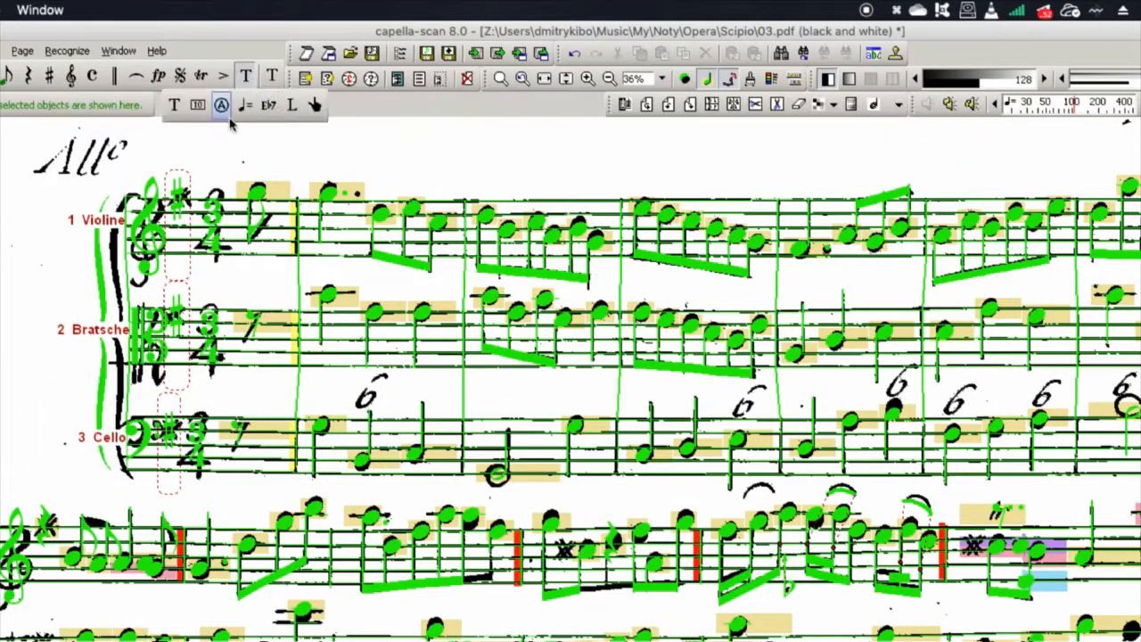
{"action": "left_click", "coordinate": [221, 104]}
{"action": "left_click", "coordinate": [369, 393]}
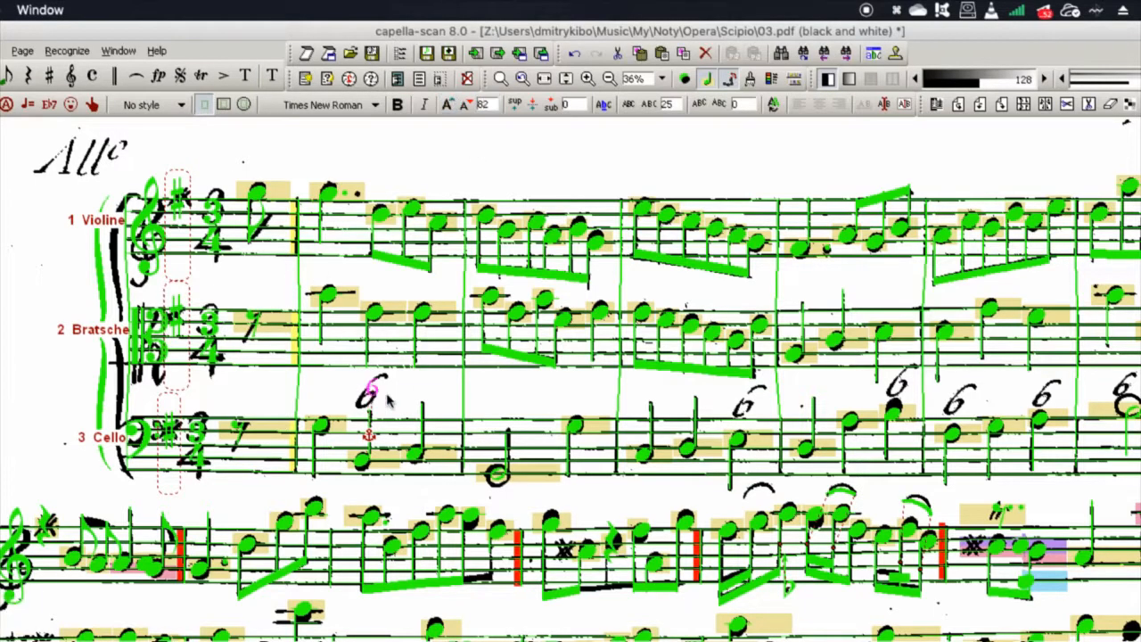
{"action": "left_click", "coordinate": [742, 400]}
{"action": "left_click", "coordinate": [899, 389]}
{"action": "left_click", "coordinate": [903, 397]}
{"action": "left_click", "coordinate": [964, 407]}
{"action": "left_click", "coordinate": [1050, 401]}
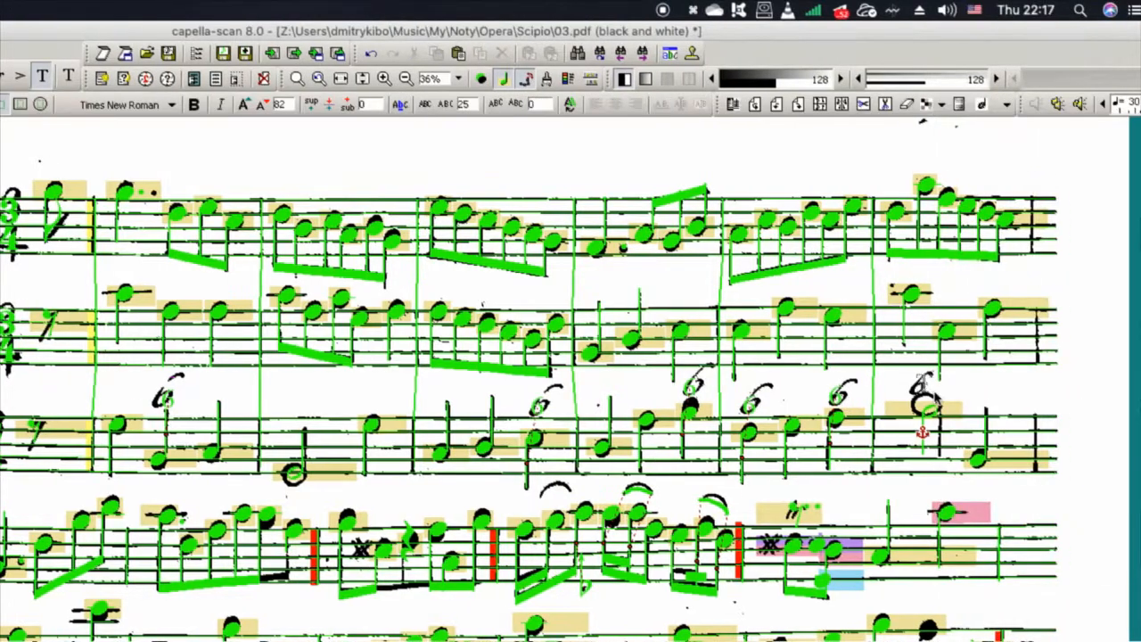
{"action": "key", "text": "Escape"}
Step: Delete the falsely recognized symbols over the clefs and bass figures at the start of the second system
{"action": "scroll", "coordinate": [67, 306], "scroll_direction": "down", "scroll_amount": 5}
{"action": "scroll", "coordinate": [4, 416], "scroll_direction": "down", "scroll_amount": 2}
{"action": "left_click_drag", "start_coordinate": [20, 204], "coordinate": [137, 533]}
{"action": "key", "text": "Delete"}
{"action": "left_click_drag", "start_coordinate": [123, 408], "coordinate": [237, 455]}
{"action": "key", "text": "Delete"}
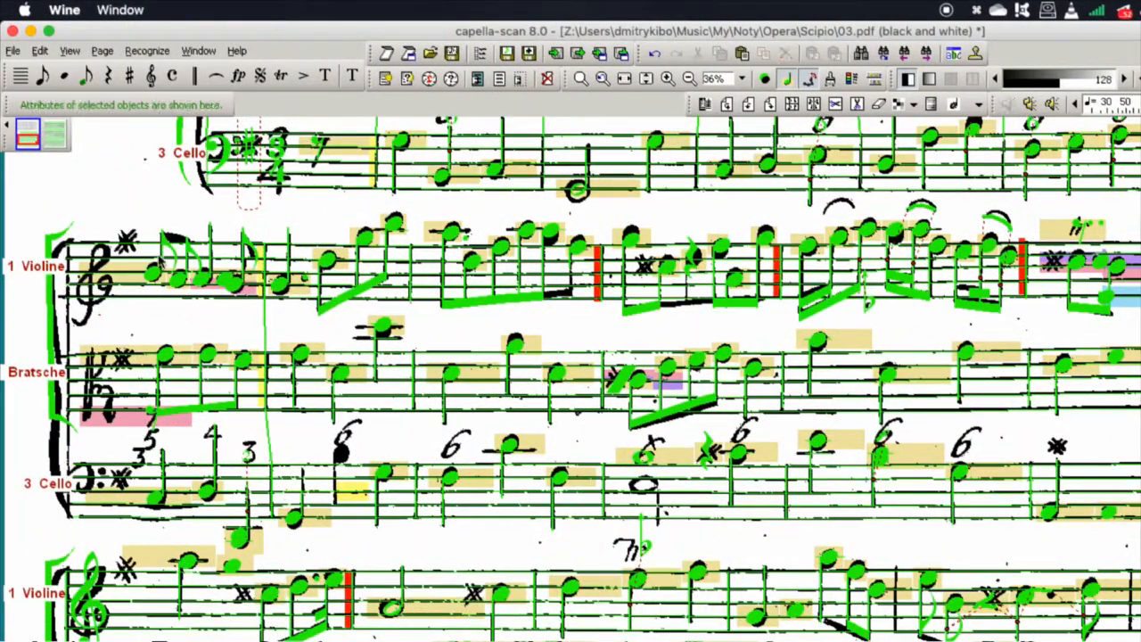
Step: Beam together the first two eighth notes of the second system's Violine staff
{"action": "left_click_drag", "start_coordinate": [138, 218], "coordinate": [203, 287]}
{"action": "right_click", "coordinate": [201, 273]}
{"action": "left_click", "coordinate": [268, 427]}
{"action": "left_click", "coordinate": [229, 292]}
Step: Add the missing downward stem to the last note of the third Violine measure in the second system
{"action": "left_click", "coordinate": [392, 223]}
{"action": "right_click", "coordinate": [543, 214]}
{"action": "left_click", "coordinate": [916, 250]}
{"action": "left_click", "coordinate": [887, 252]}
{"action": "left_click", "coordinate": [865, 294]}
{"action": "left_click_drag", "start_coordinate": [865, 305], "coordinate": [866, 373]}
Step: Set the last note of the second system's third Violine measure to Eighth and beam it with the preceding notes
{"action": "left_click", "coordinate": [886, 253], "text": "shift"}
{"action": "right_click", "coordinate": [886, 254]}
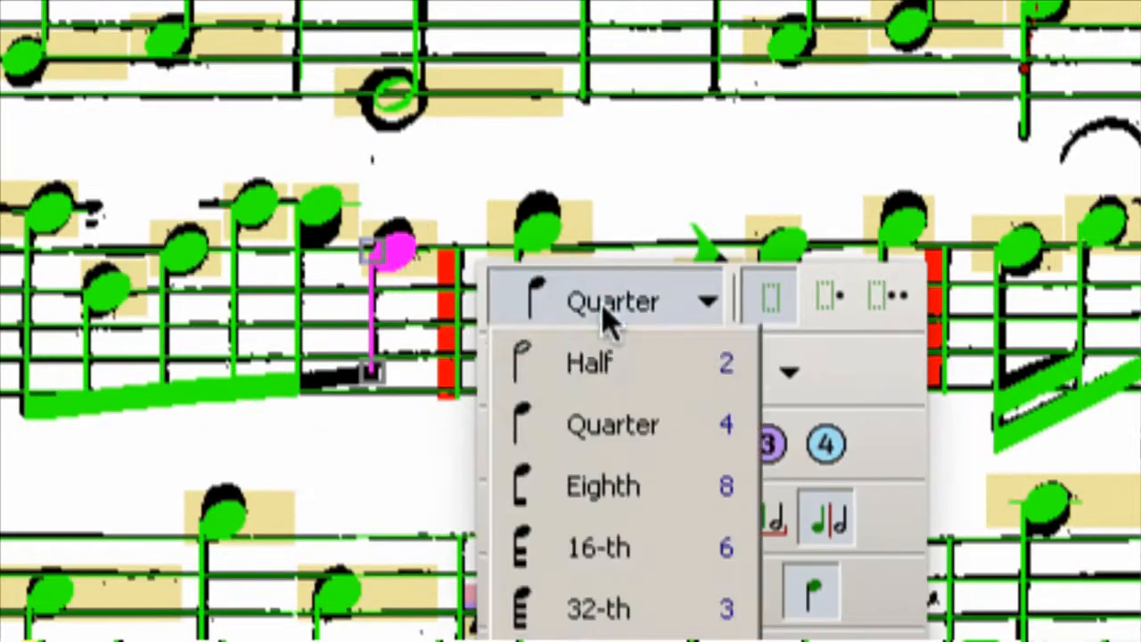
{"action": "left_click", "coordinate": [603, 305]}
{"action": "left_click", "coordinate": [599, 499]}
{"action": "right_click", "coordinate": [394, 253]}
{"action": "left_click", "coordinate": [568, 498]}
{"action": "left_click", "coordinate": [376, 273]}
Step: Insert the missing eighth note in the second system's fourth Violine measure and beam its six eighths together
{"action": "left_click_drag", "start_coordinate": [320, 207], "coordinate": [320, 226]}
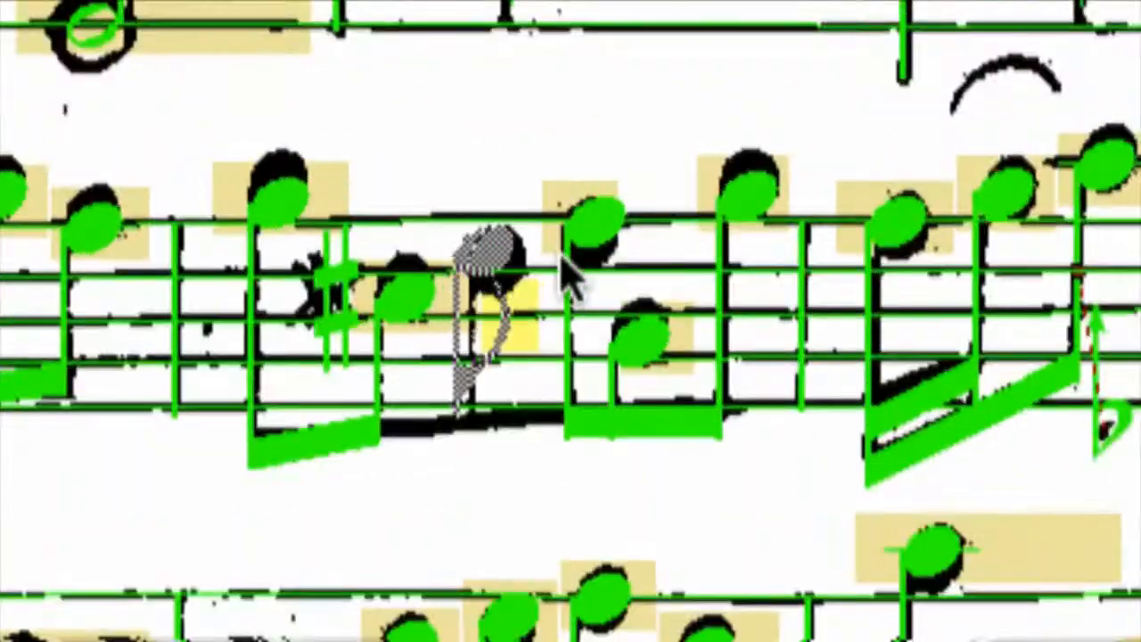
{"action": "left_click", "coordinate": [648, 291]}
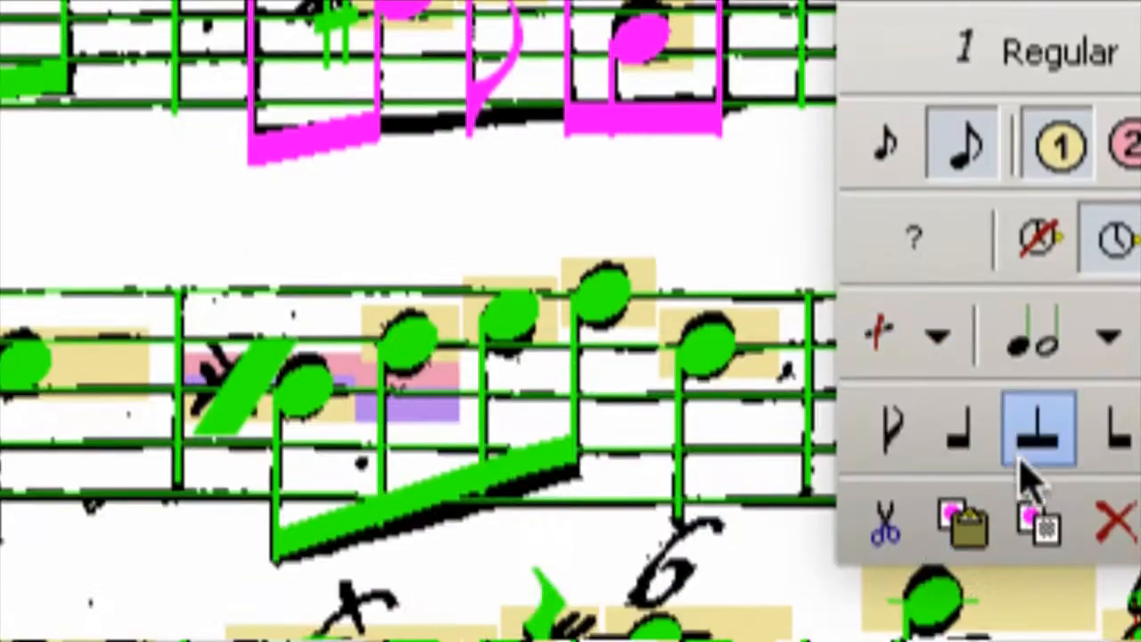
{"action": "key", "text": "Escape"}
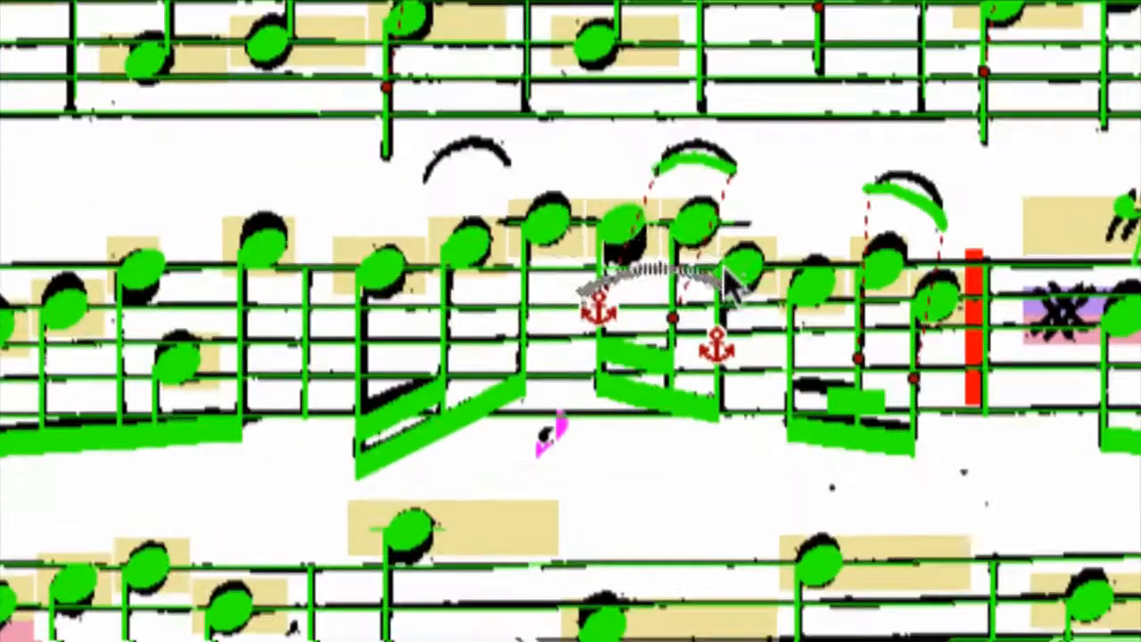
Step: Add and align the slurs over the second system's fifth Violine measure and give its last group's first note a sixteenth beam
{"action": "left_click", "coordinate": [450, 156]}
{"action": "left_click", "coordinate": [948, 177]}
{"action": "left_click", "coordinate": [719, 161]}
{"action": "left_click", "coordinate": [454, 166]}
{"action": "left_click", "coordinate": [813, 283]}
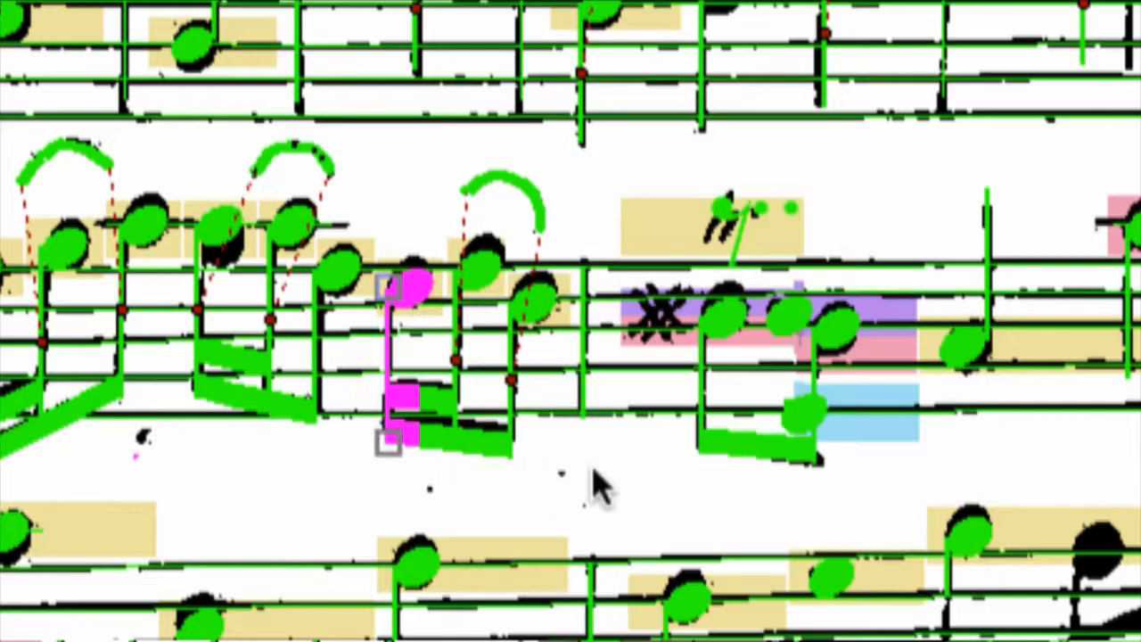
{"action": "left_click", "coordinate": [547, 491]}
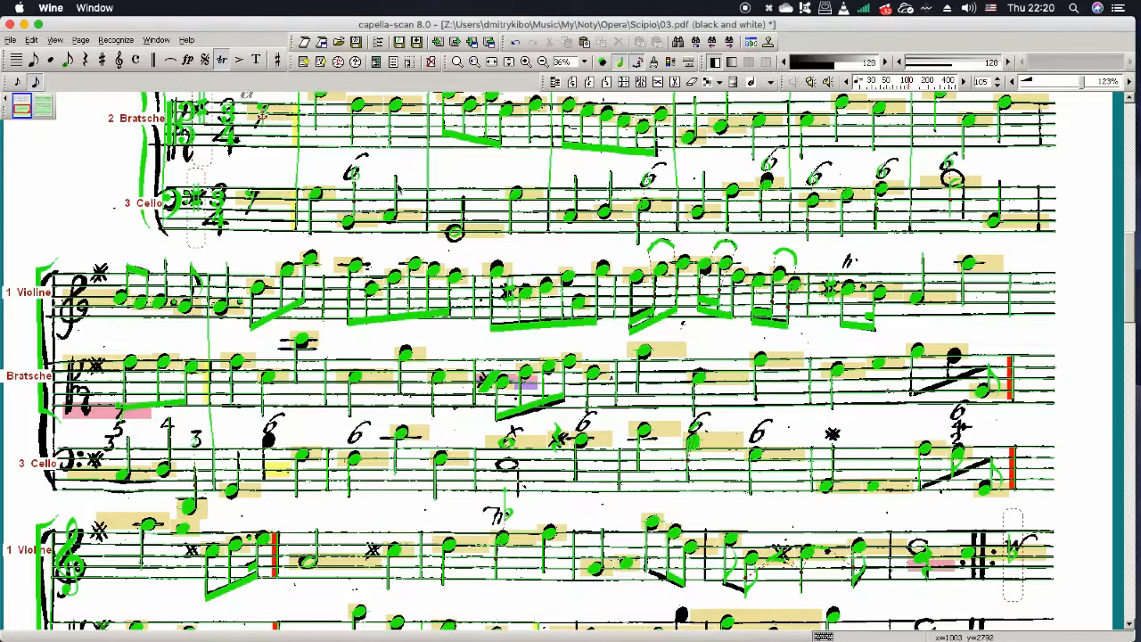
Step: Insert the missing note in the second system's last Bratsche measure and beam its final three notes as eighths
{"action": "left_click", "coordinate": [729, 217]}
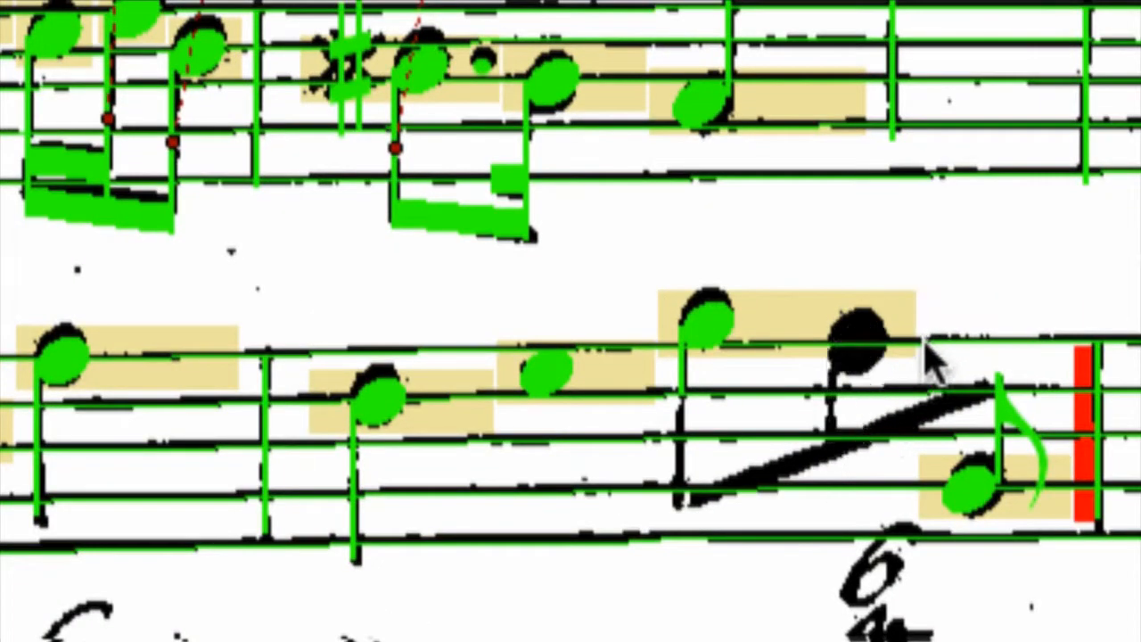
{"action": "left_click", "coordinate": [718, 323]}
{"action": "left_click", "coordinate": [708, 321]}
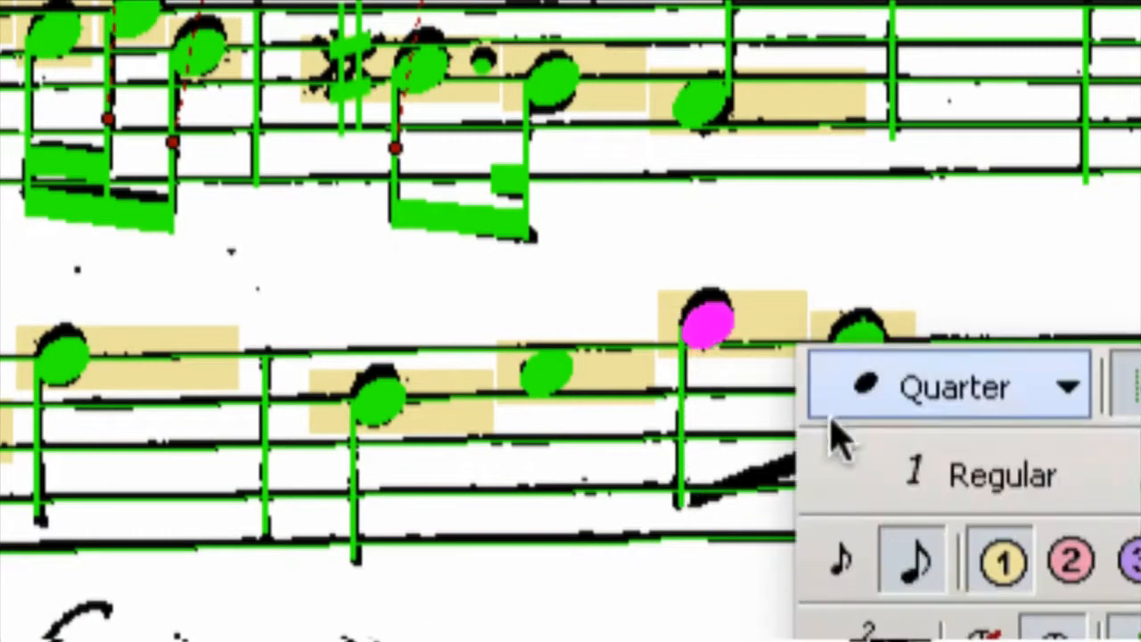
{"action": "left_click", "coordinate": [973, 486]}
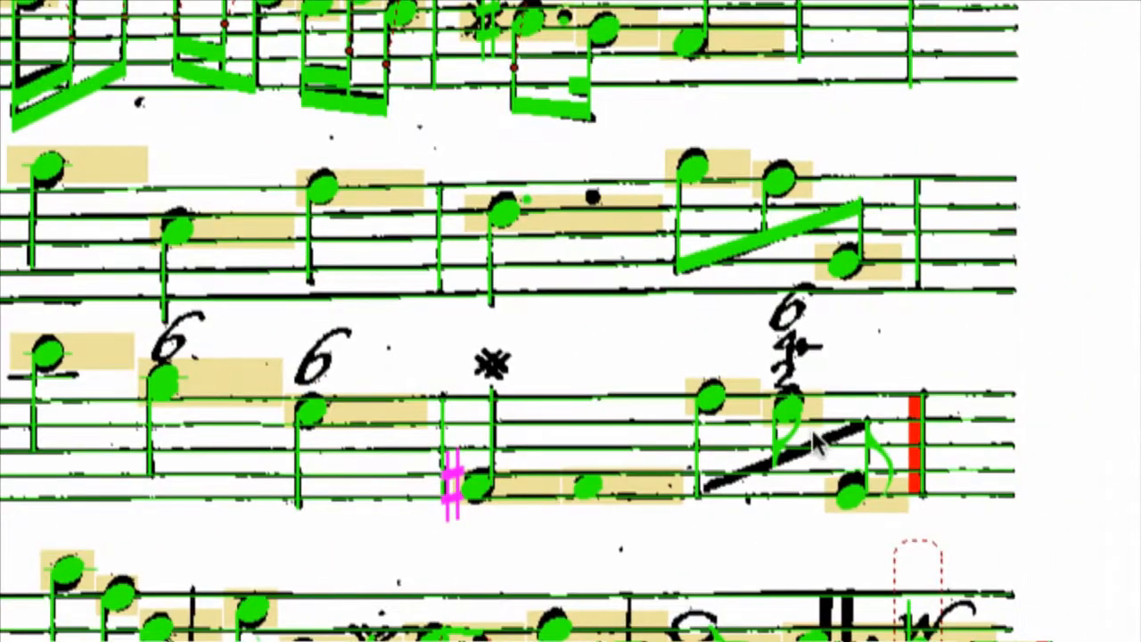
Step: Beam the final three eighths of the second system's last Cello measure together
{"action": "left_click", "coordinate": [861, 431]}
{"action": "left_click", "coordinate": [852, 552]}
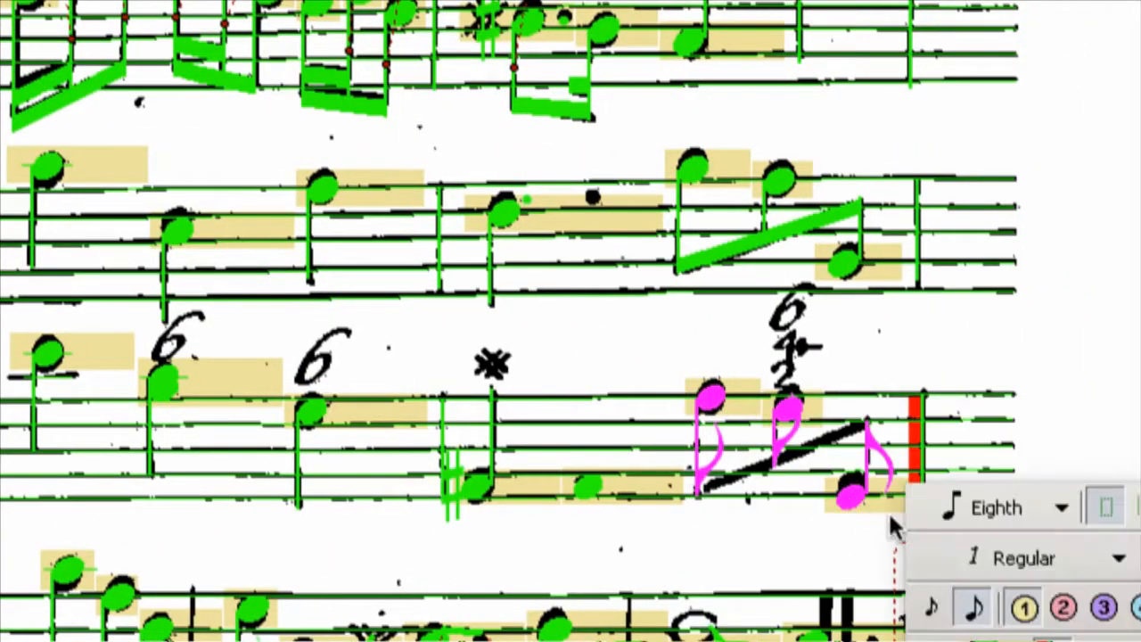
{"action": "key", "text": "Escape"}
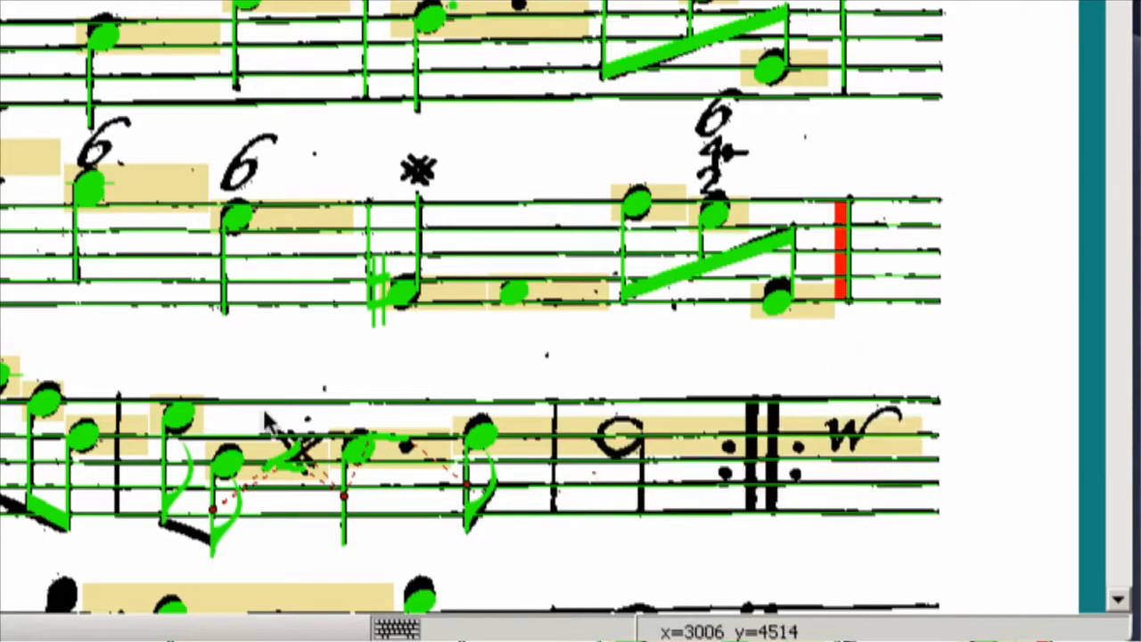
Step: Set the second system's Bratsche and Cello clefs to alto and bass and add one-sharp key signatures to all three staves
{"action": "left_click", "coordinate": [120, 63]}
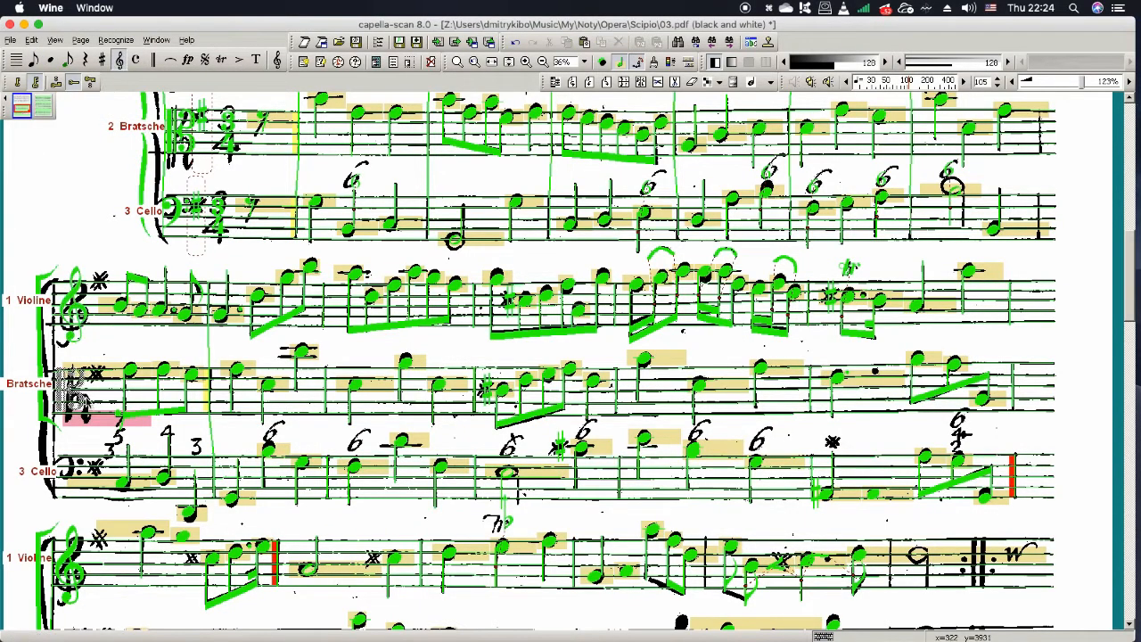
{"action": "left_click", "coordinate": [119, 60]}
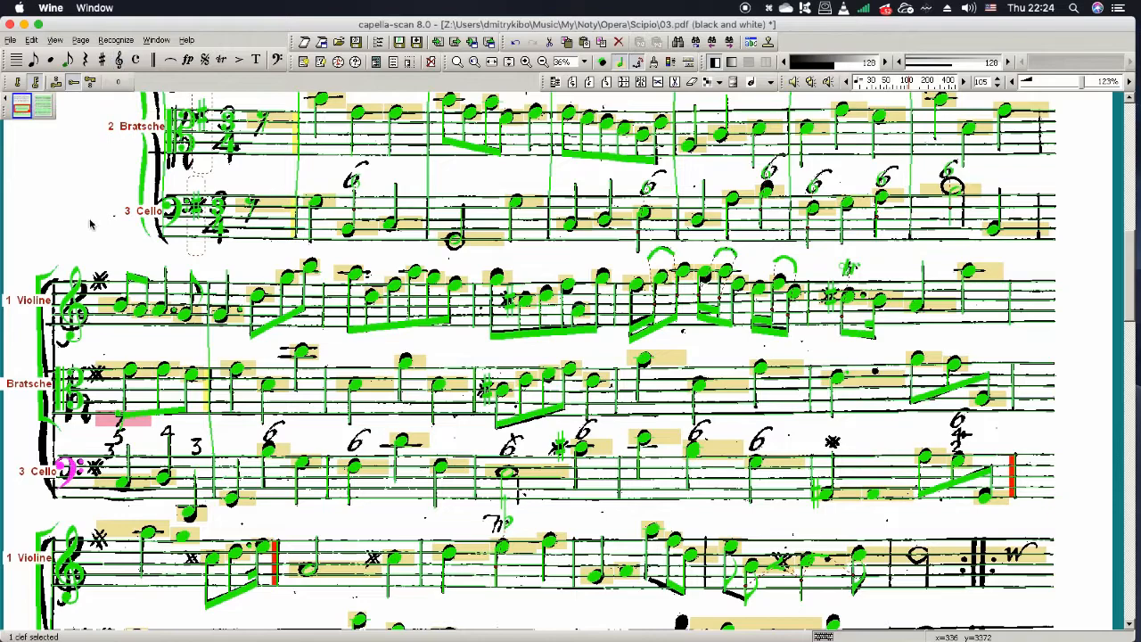
{"action": "left_click", "coordinate": [123, 102]}
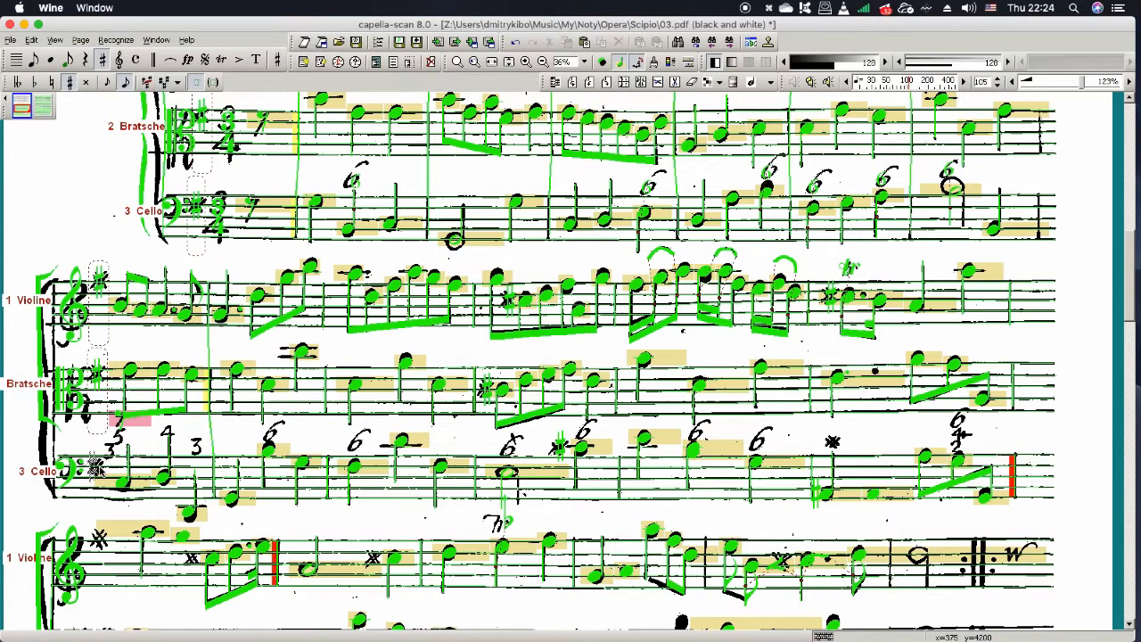
Step: Select the second system's staves, reset their bracket and connect their barlines
{"action": "left_click", "coordinate": [238, 331]}
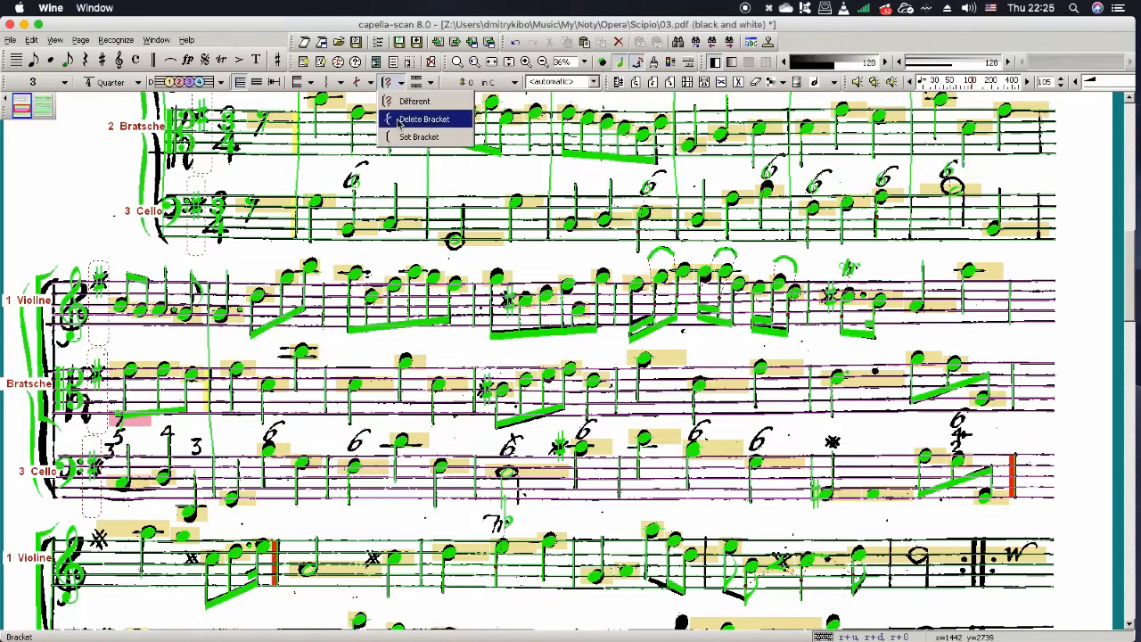
{"action": "left_click", "coordinate": [398, 122]}
{"action": "left_click", "coordinate": [392, 82]}
{"action": "left_click", "coordinate": [435, 124]}
Step: Replace the extra notehead in the second system's last Cello measure with an augmentation dot on the preceding quarter note
{"action": "left_click", "coordinate": [878, 502]}
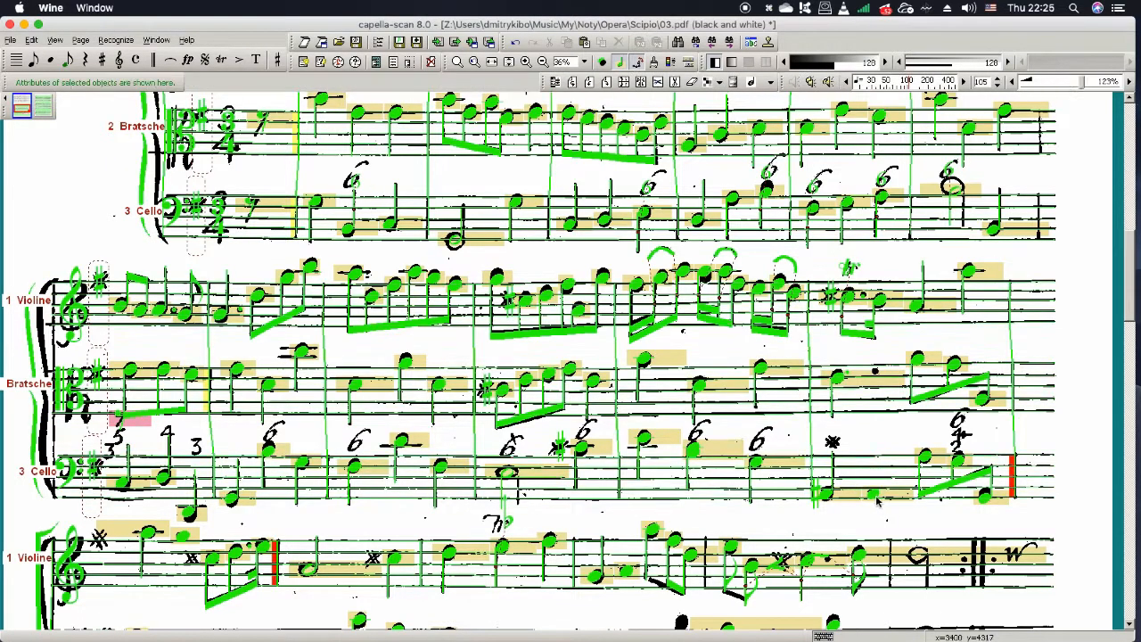
{"action": "right_click", "coordinate": [852, 492]}
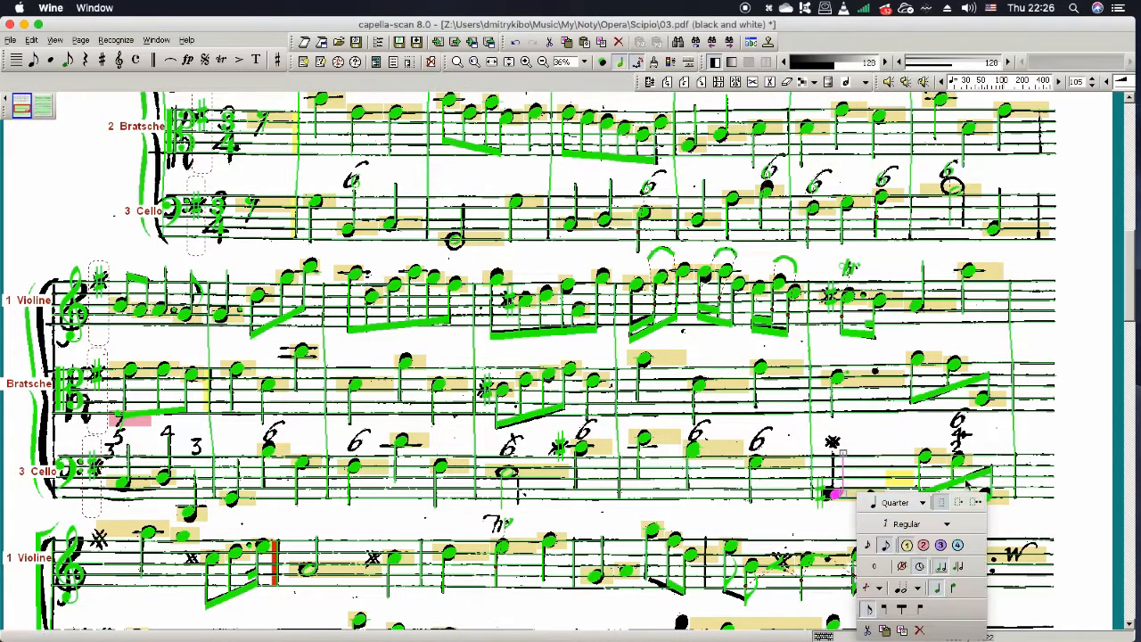
Step: Enter the bass figures over the second system's Cello staff, including 35, 4, 3, the 6s and the stacked figure in its last measure
{"action": "scroll", "coordinate": [1025, 349], "scroll_direction": "down", "scroll_amount": 1}
{"action": "scroll", "coordinate": [1012, 365], "scroll_direction": "down", "scroll_amount": 1}
{"action": "left_click", "coordinate": [133, 366]}
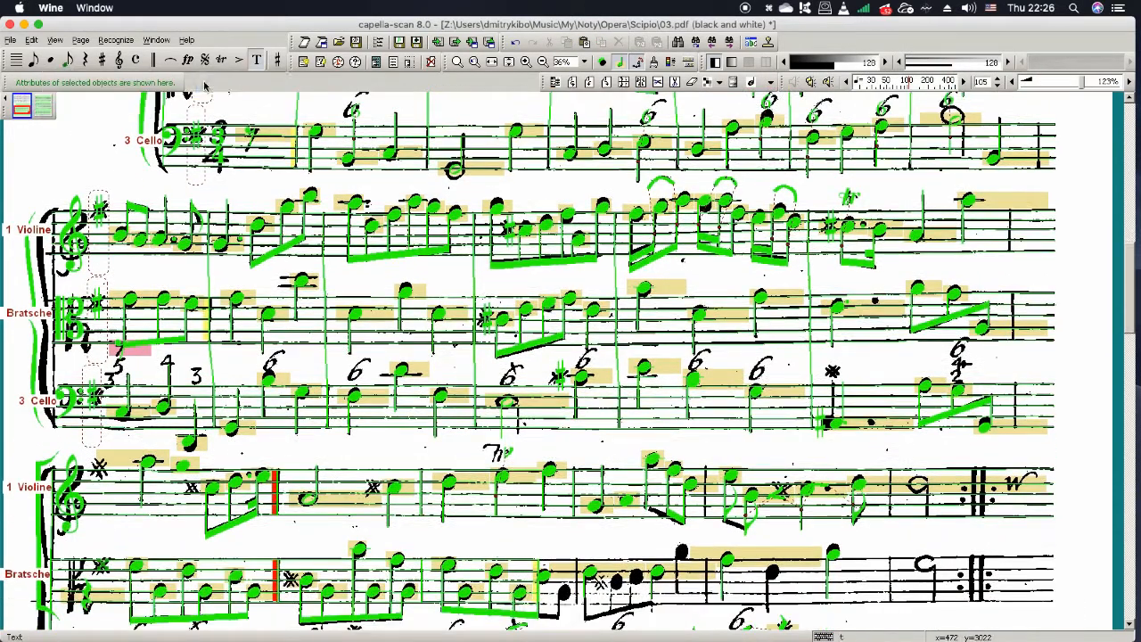
{"action": "type", "text": "35"}
{"action": "left_click", "coordinate": [280, 374]}
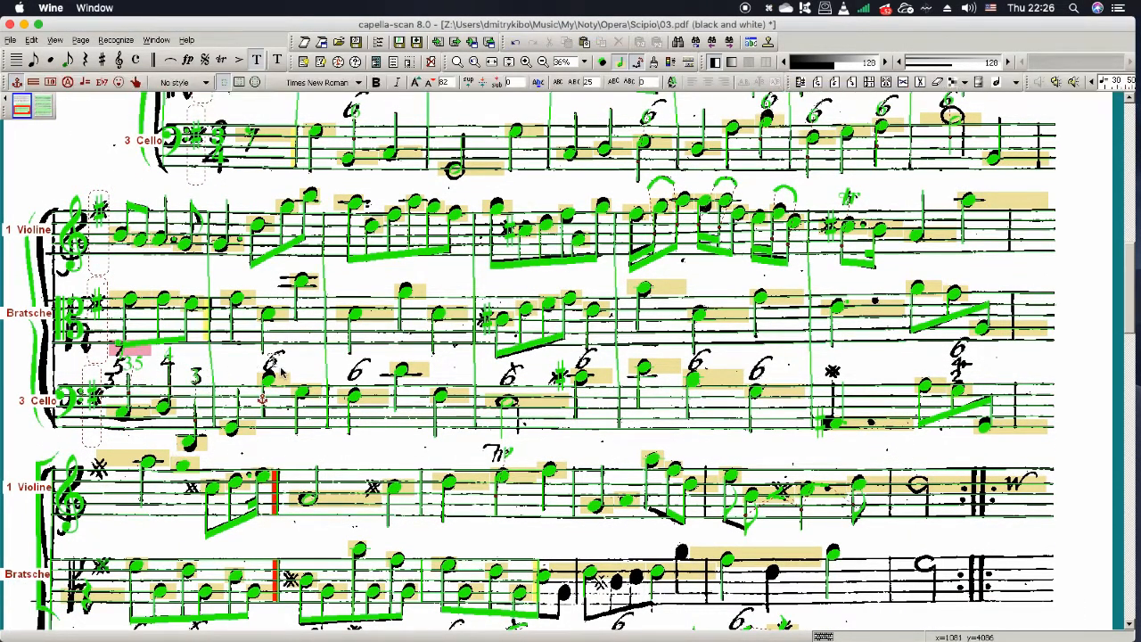
{"action": "left_click", "coordinate": [515, 379]}
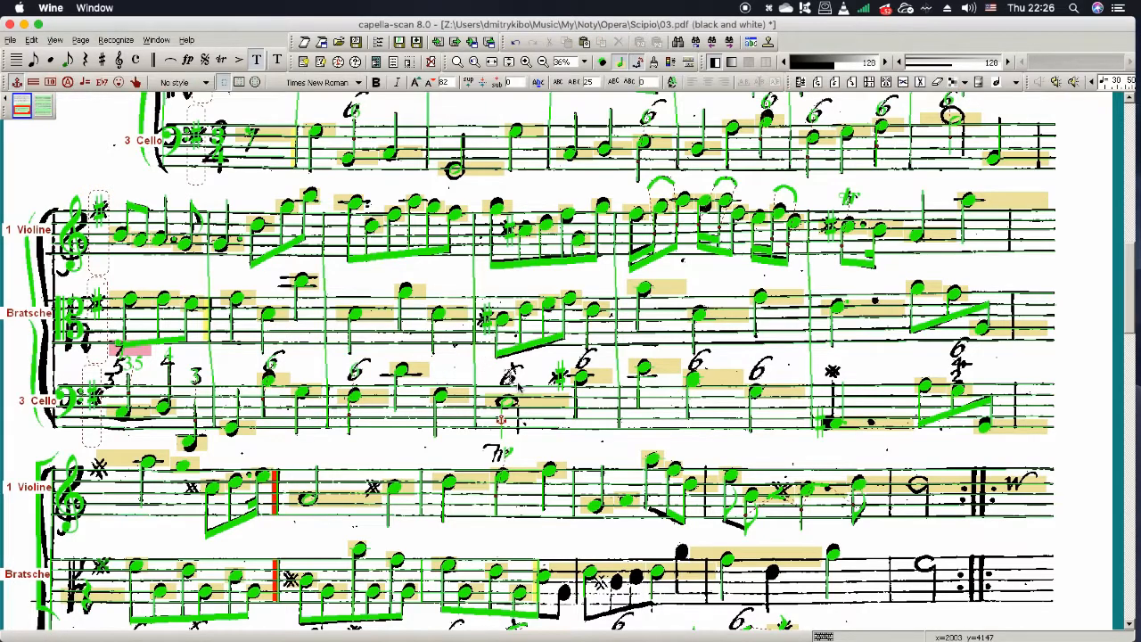
{"action": "left_click", "coordinate": [584, 361]}
{"action": "left_click", "coordinate": [696, 363]}
{"action": "left_click", "coordinate": [962, 382]}
{"action": "key", "text": "BackSpace"}
Step: Connect the third system's staves and add its missing barlines and closing repeat barline
{"action": "scroll", "coordinate": [565, 456], "scroll_direction": "down", "scroll_amount": 4}
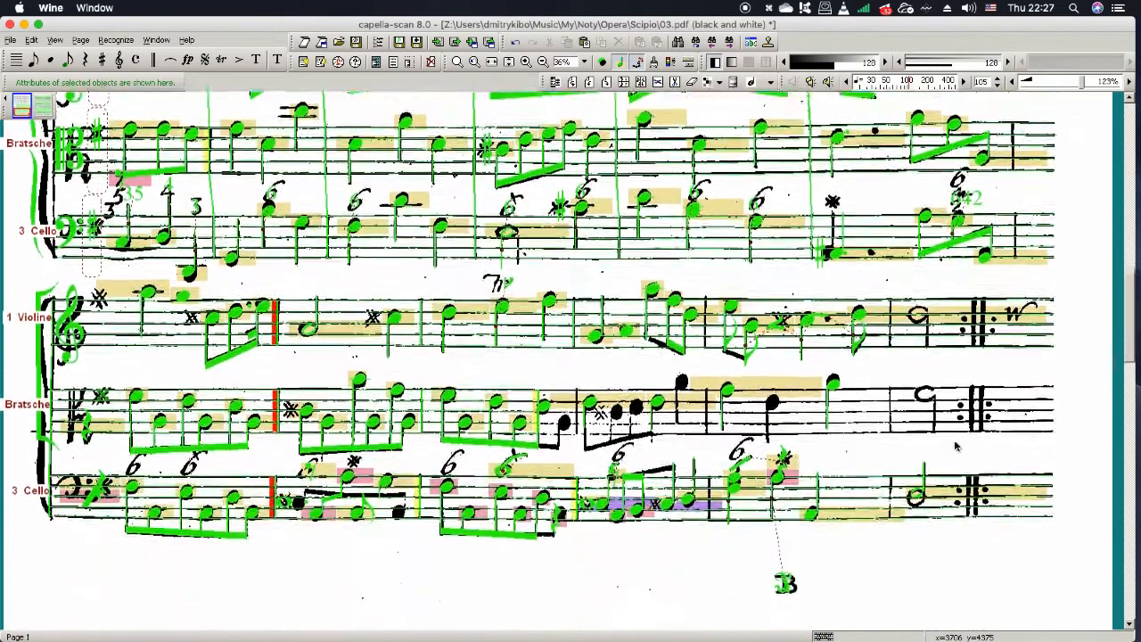
{"action": "key", "text": "Escape"}
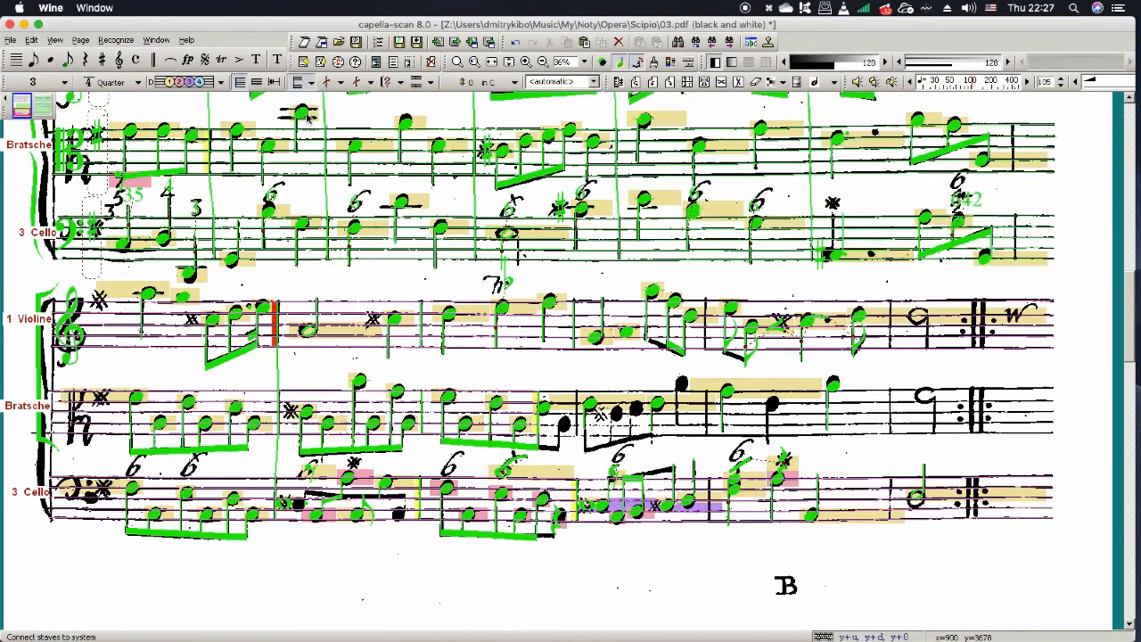
{"action": "left_click", "coordinate": [548, 383]}
{"action": "left_click_drag", "start_coordinate": [548, 383], "coordinate": [542, 408]}
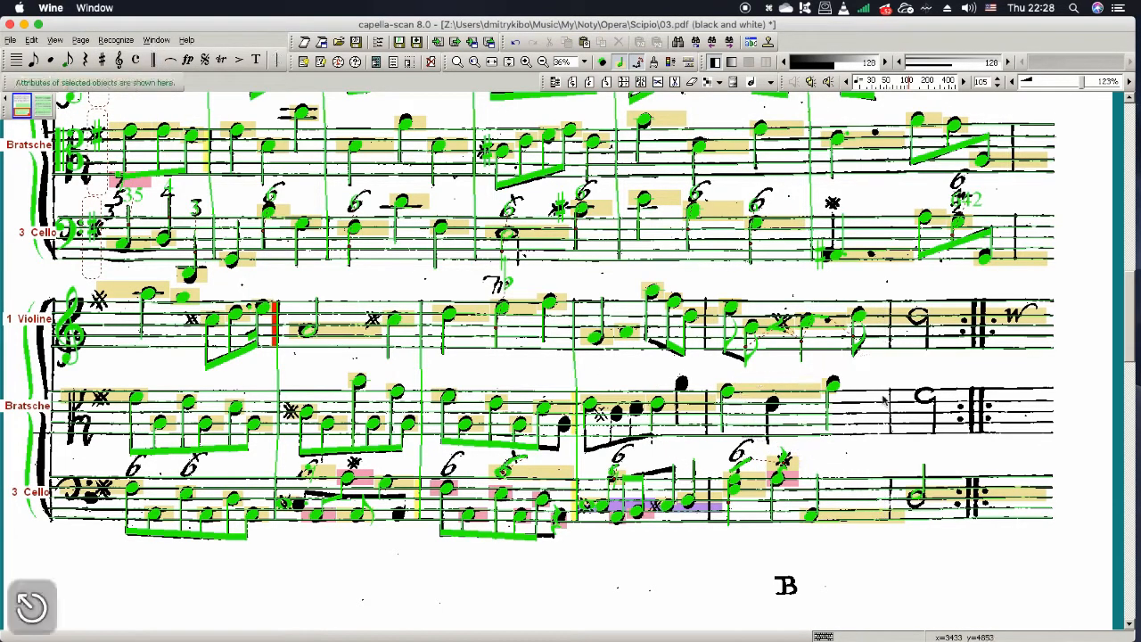
{"action": "left_click", "coordinate": [709, 427]}
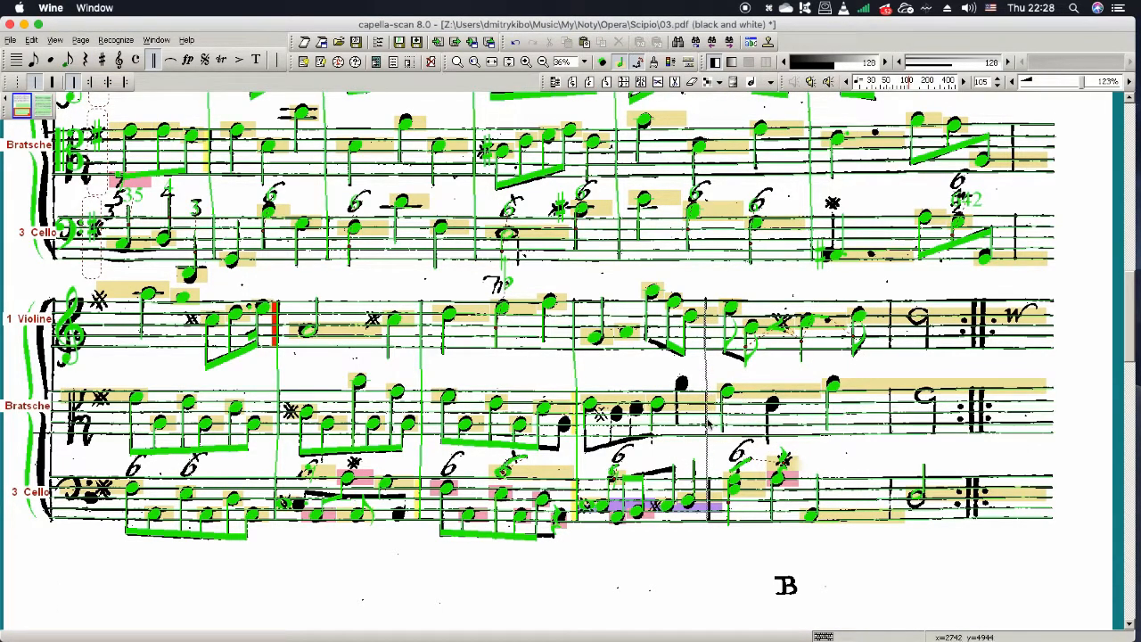
{"action": "left_click", "coordinate": [887, 408]}
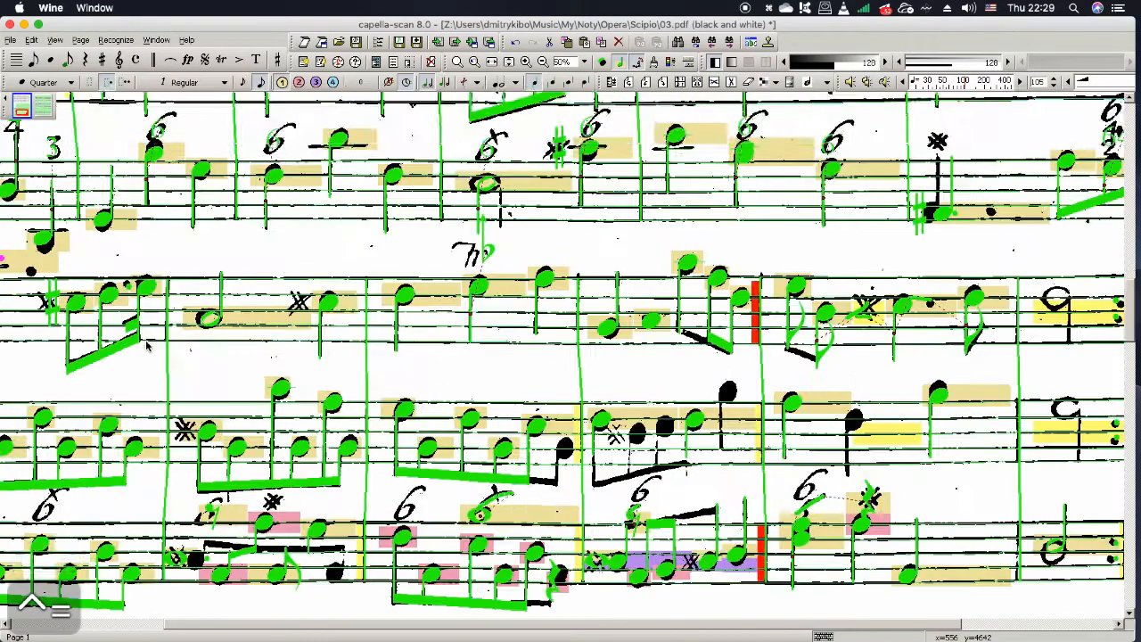
Step: Add the sharp before the last note of the third system's second Violine measure and the trill over its third measure
{"action": "scroll", "coordinate": [191, 320], "scroll_direction": "up", "scroll_amount": 3}
{"action": "left_click", "coordinate": [698, 171]}
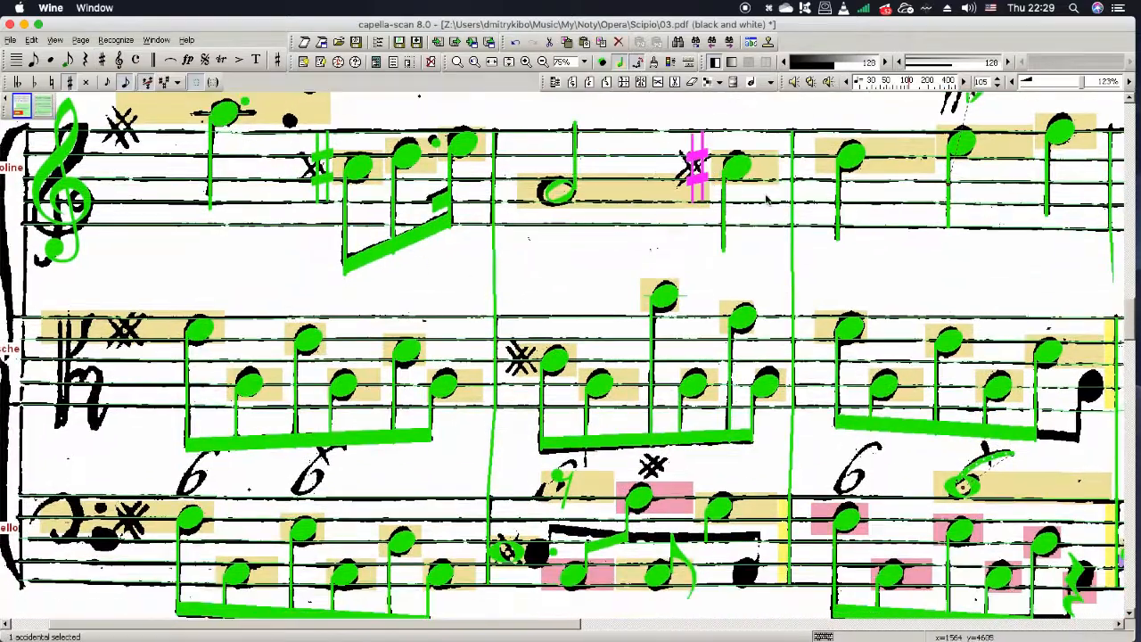
{"action": "scroll", "coordinate": [856, 205], "scroll_direction": "up", "scroll_amount": 2}
{"action": "scroll", "coordinate": [855, 205], "scroll_direction": "right", "scroll_amount": 3}
{"action": "left_click", "coordinate": [835, 183]}
Step: Beam the last three notes of the third system's fourth Violine measure as eighths and dot its first note
{"action": "scroll", "coordinate": [278, 109], "scroll_direction": "right", "scroll_amount": 5}
{"action": "scroll", "coordinate": [278, 109], "scroll_direction": "down", "scroll_amount": 1}
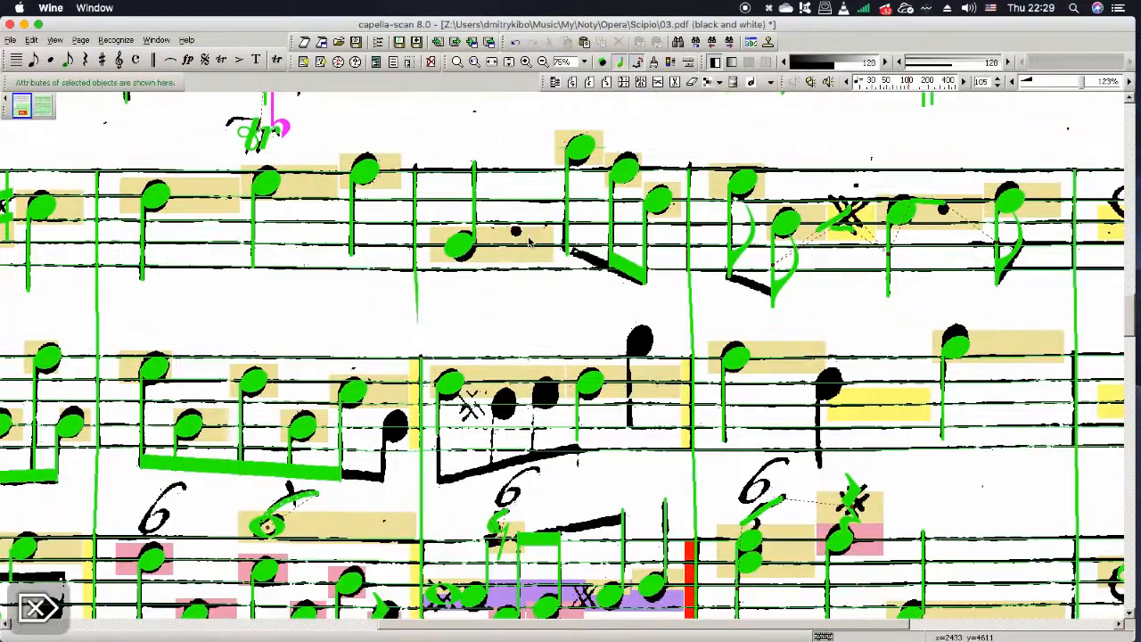
{"action": "left_click", "coordinate": [579, 147]}
{"action": "left_click", "coordinate": [623, 191], "text": "shift"}
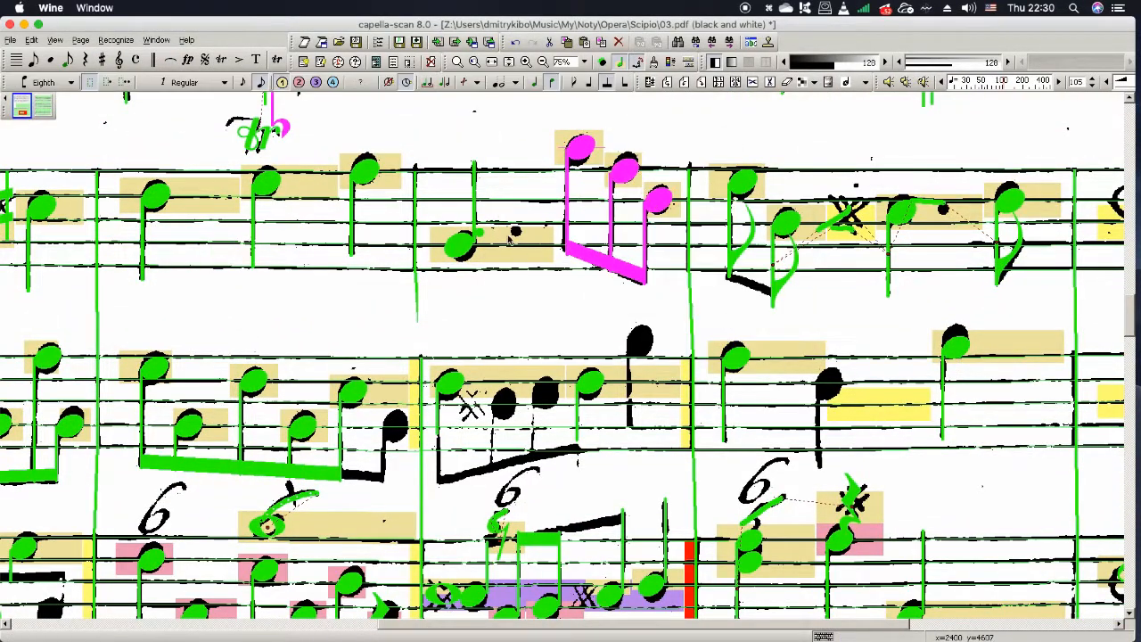
Step: Beam the first two eighths of the third system's fifth Violine measure and replace the misread symbols with a sharp and a dot
{"action": "scroll", "coordinate": [538, 231], "scroll_direction": "right", "scroll_amount": 3}
{"action": "scroll", "coordinate": [538, 231], "scroll_direction": "up", "scroll_amount": 1}
{"action": "left_click", "coordinate": [557, 270]}
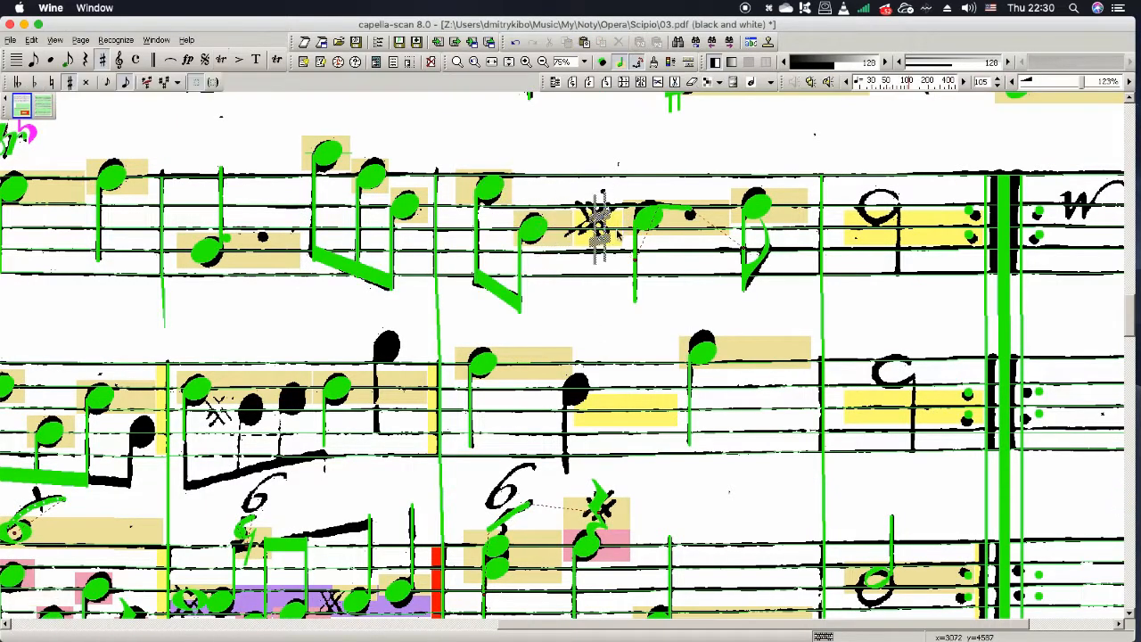
{"action": "left_click", "coordinate": [679, 211]}
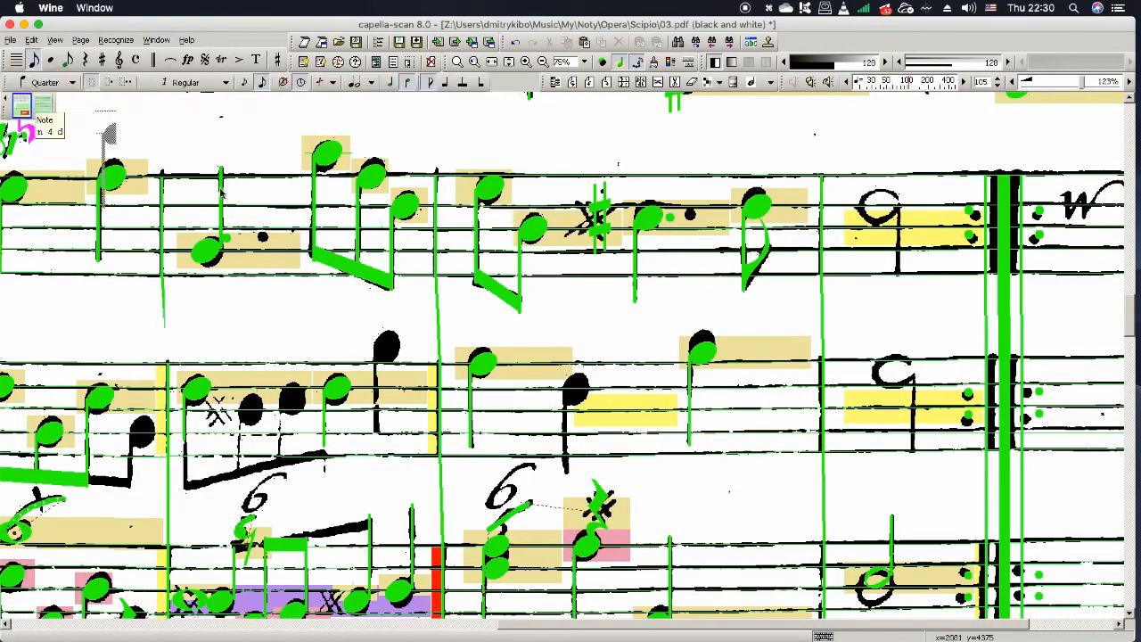
Step: Insert the missing final half notes in the third system's Violine and Bratsche and the missing quarter note in the fifth Bratsche measure
{"action": "left_click", "coordinate": [878, 207]}
{"action": "scroll", "coordinate": [900, 374], "scroll_direction": "down", "scroll_amount": 1}
{"action": "key", "text": "Escape"}
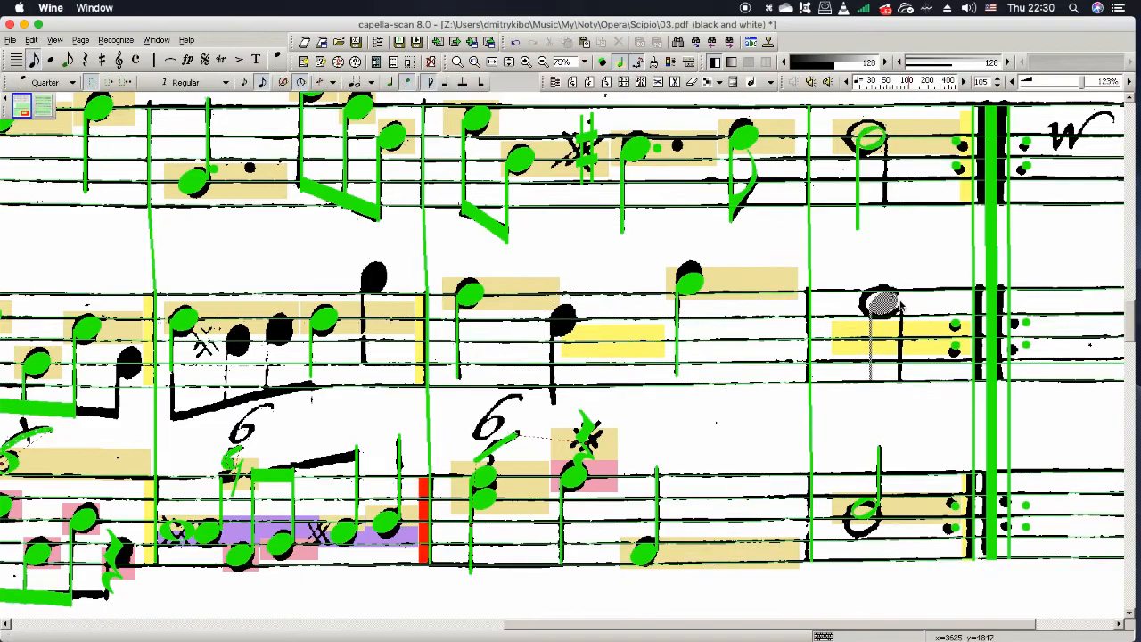
{"action": "left_click", "coordinate": [889, 301]}
{"action": "left_click", "coordinate": [859, 237]}
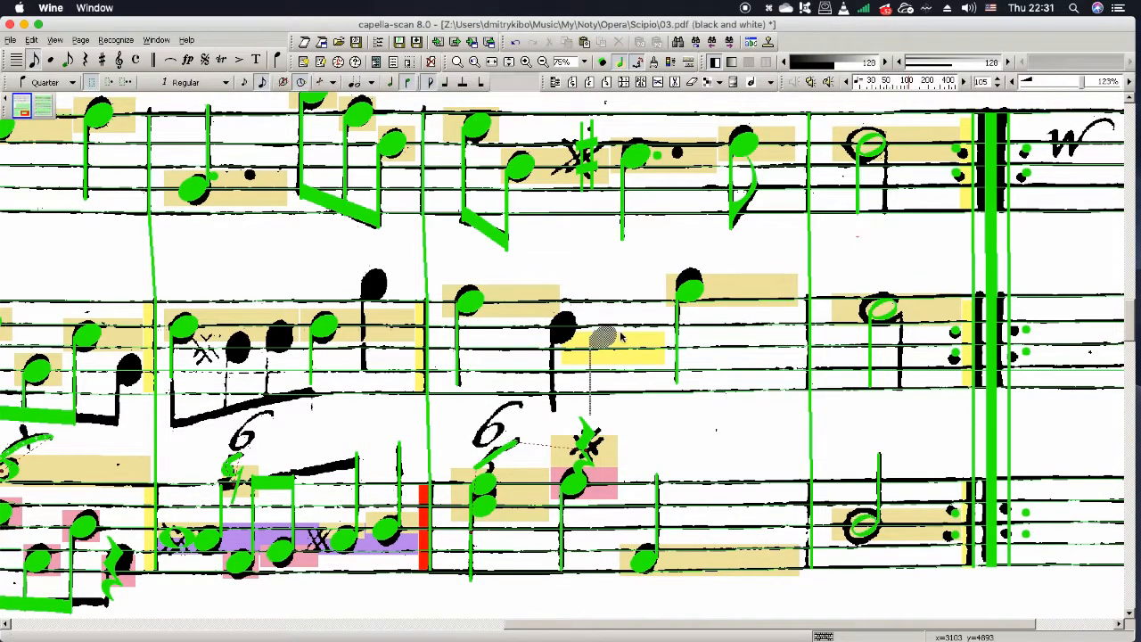
{"action": "left_click", "coordinate": [581, 330]}
Step: Delete the misread figures and extra notehead in the third system's fifth Cello measure and add a sharp before its second note
{"action": "key", "text": "Delete"}
{"action": "left_click", "coordinate": [482, 493]}
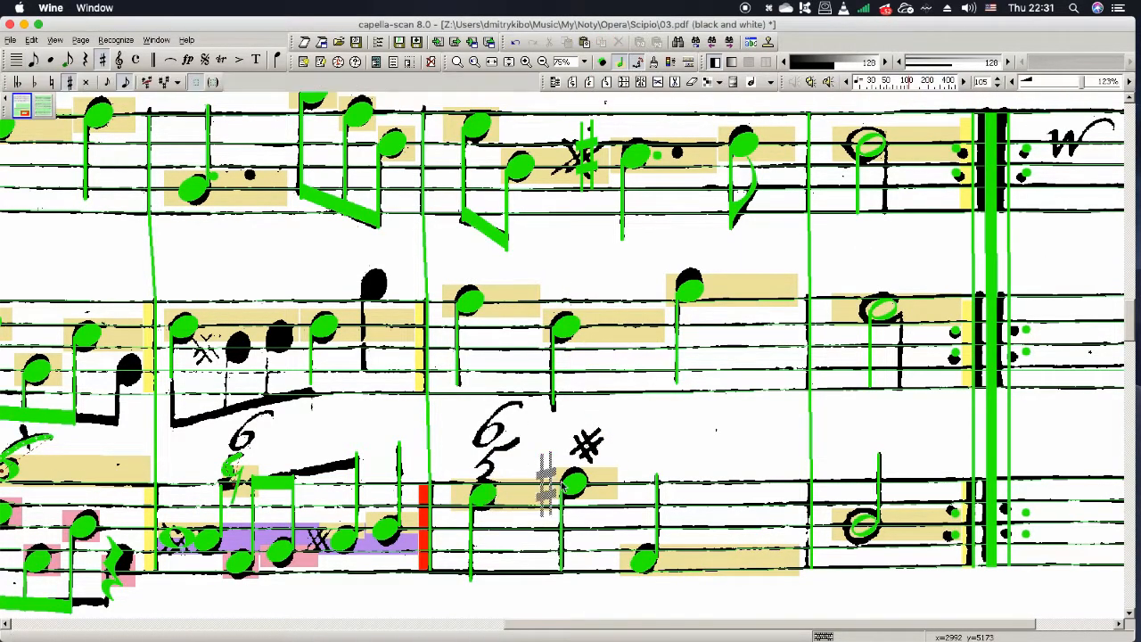
Step: Insert the missing sharp and notes in the third system's fourth Bratsche measure and beam its first four notes as eighths
{"action": "scroll", "coordinate": [446, 223], "scroll_direction": "left", "scroll_amount": 5}
{"action": "left_click", "coordinate": [398, 176]}
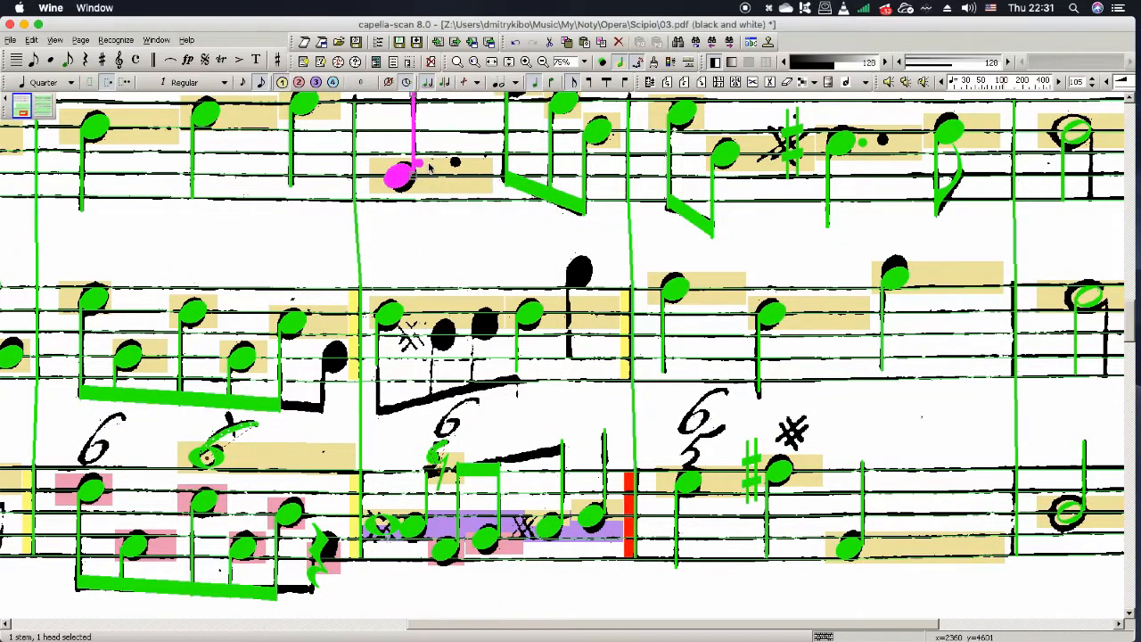
{"action": "left_click", "coordinate": [457, 347]}
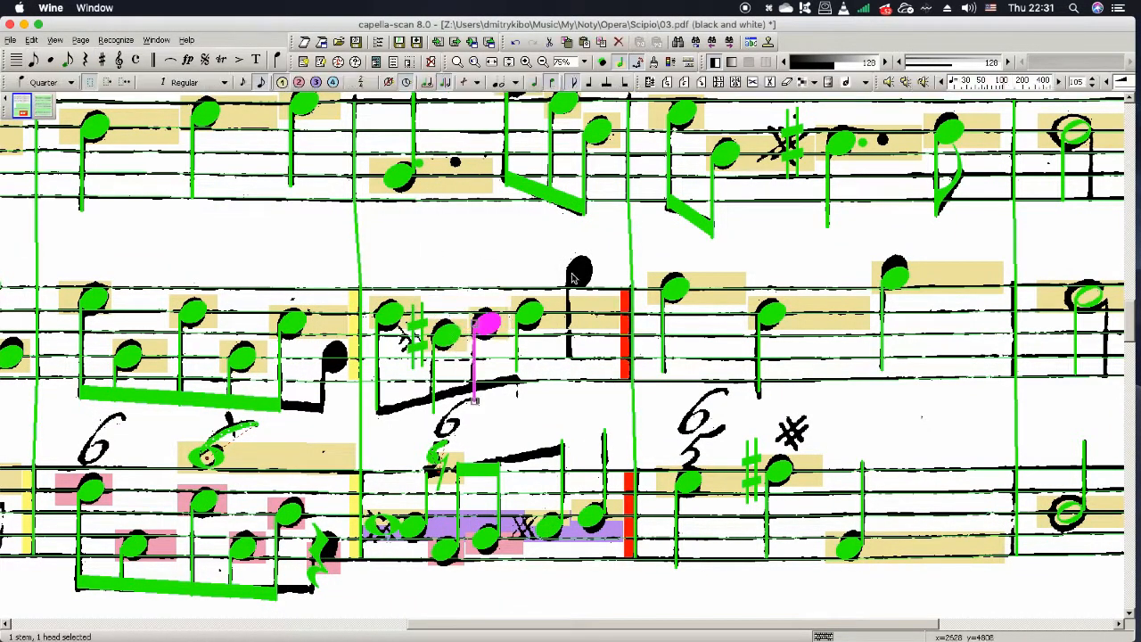
{"action": "left_click", "coordinate": [516, 382]}
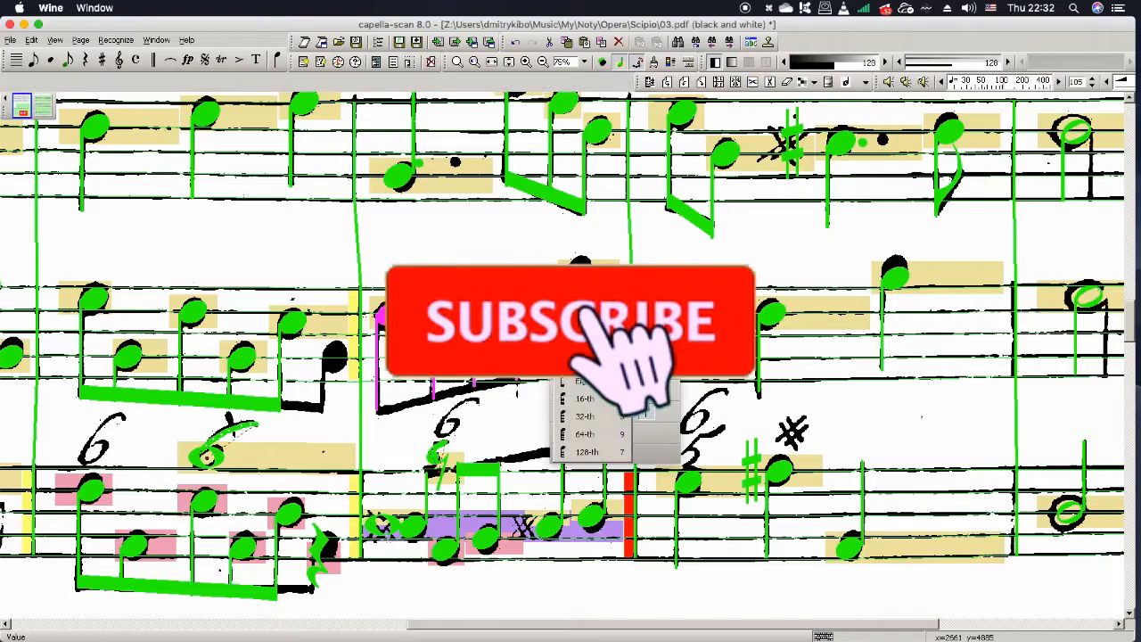
Step: Replace the misread symbols in the third system's fourth Cello measure with two sharps and beam its first four notes as eighths
{"action": "key", "text": "Escape"}
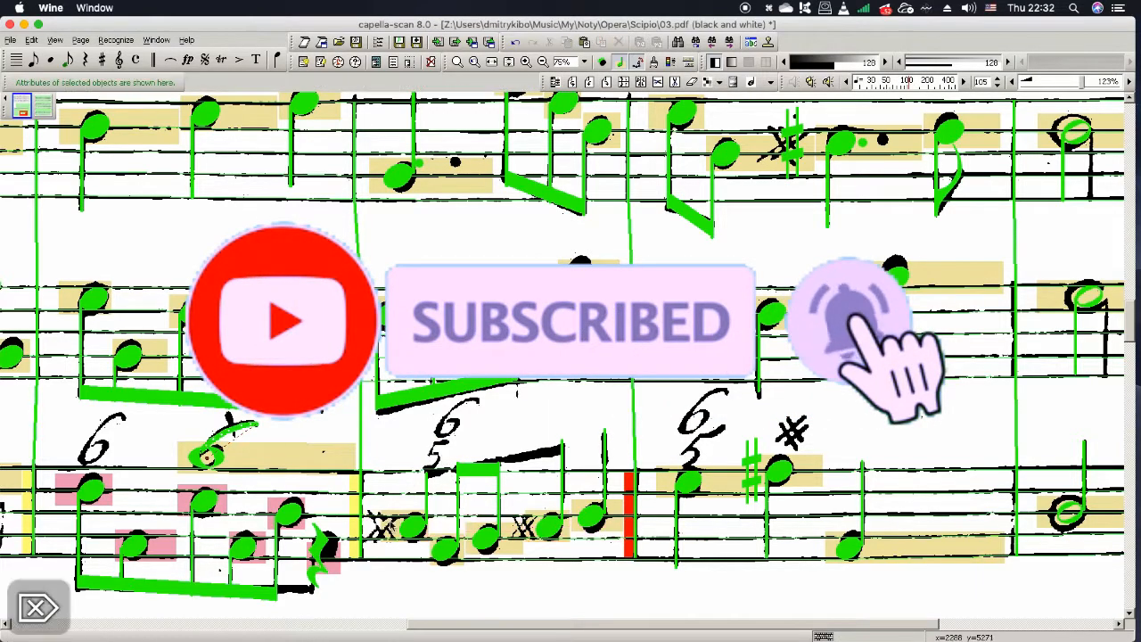
{"action": "left_click", "coordinate": [541, 525]}
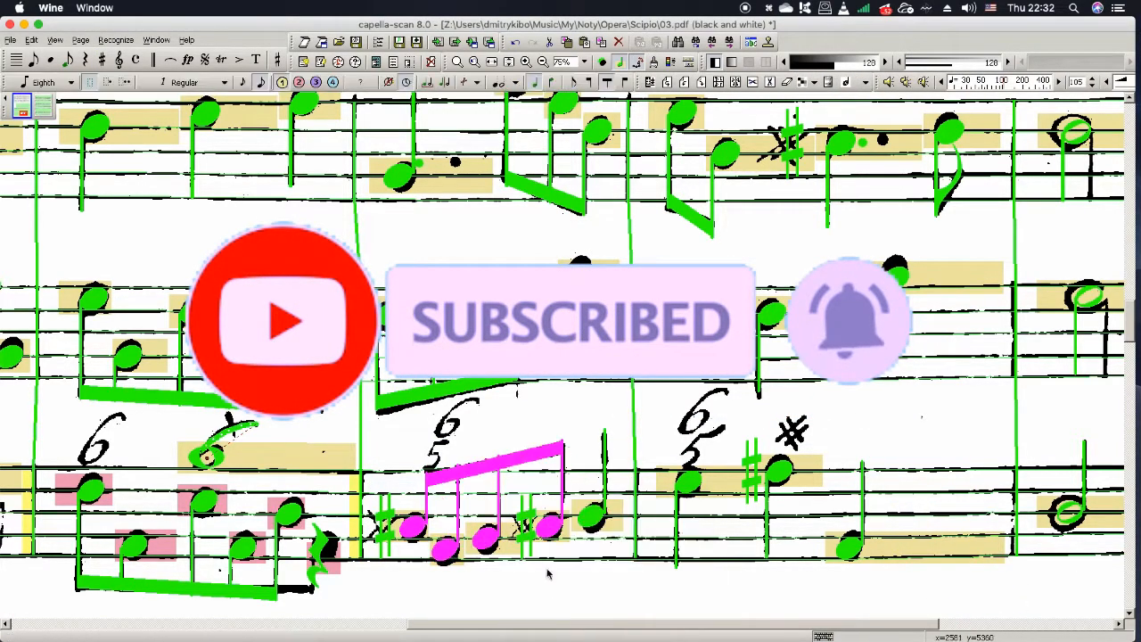
Step: Insert the missing last notes in the third system's third Bratsche and Cello measures, beam each measure's six eighths and delete the misread figure
{"action": "scroll", "coordinate": [548, 573], "scroll_direction": "down", "scroll_amount": 5}
{"action": "left_click", "coordinate": [682, 316]}
{"action": "left_click", "coordinate": [677, 369]}
{"action": "key", "text": "Escape"}
{"action": "left_click", "coordinate": [609, 495]}
{"action": "scroll", "coordinate": [742, 315], "scroll_direction": "left", "scroll_amount": 5}
{"action": "left_click", "coordinate": [737, 308]}
{"action": "key", "text": "Delete"}
Step: Delete the misread symbols in the third system's second Cello measure, insert the missing first and last notes and beam all six as eighths
{"action": "scroll", "coordinate": [743, 315], "scroll_direction": "left", "scroll_amount": 5}
{"action": "scroll", "coordinate": [742, 316], "scroll_direction": "up", "scroll_amount": 2}
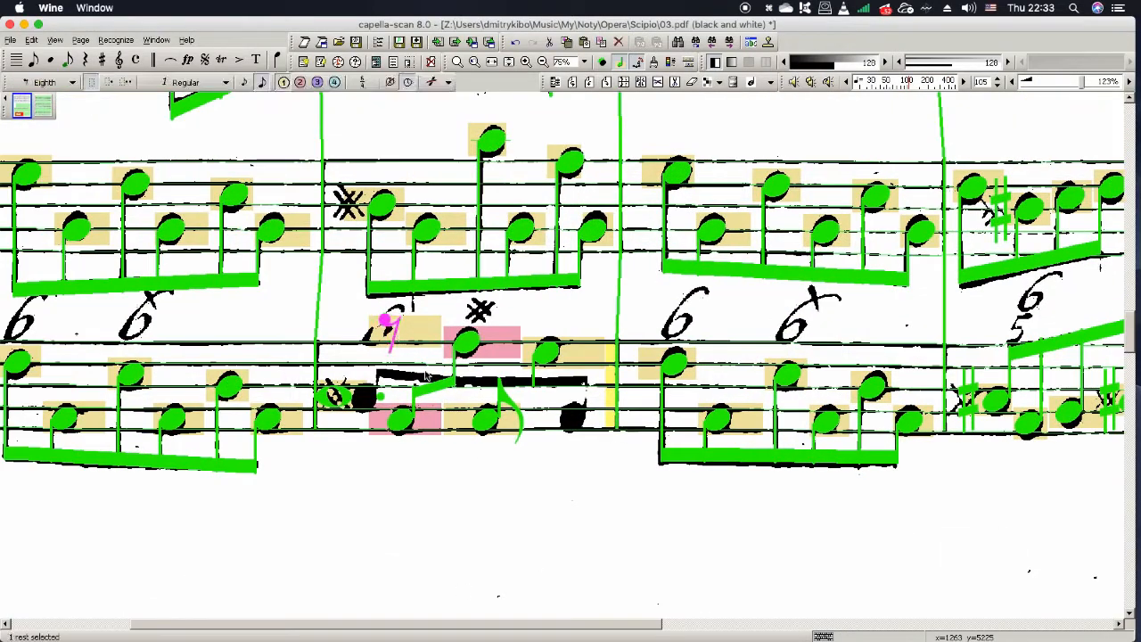
{"action": "left_click", "coordinate": [385, 392]}
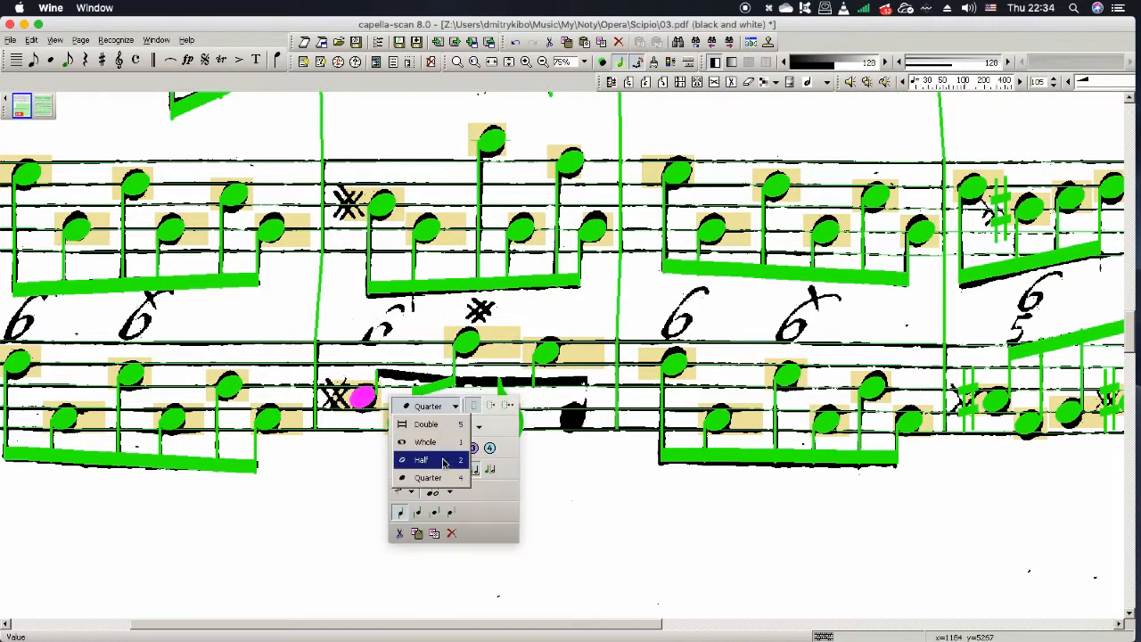
{"action": "left_click", "coordinate": [572, 419]}
{"action": "left_click", "coordinate": [586, 384]}
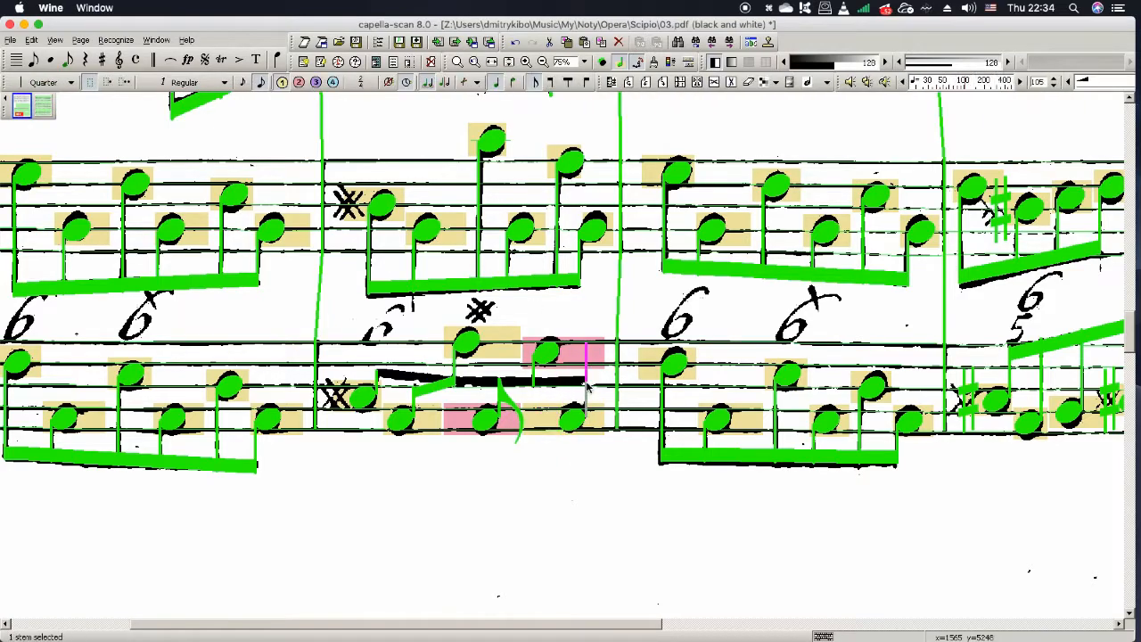
{"action": "left_click", "coordinate": [494, 389]}
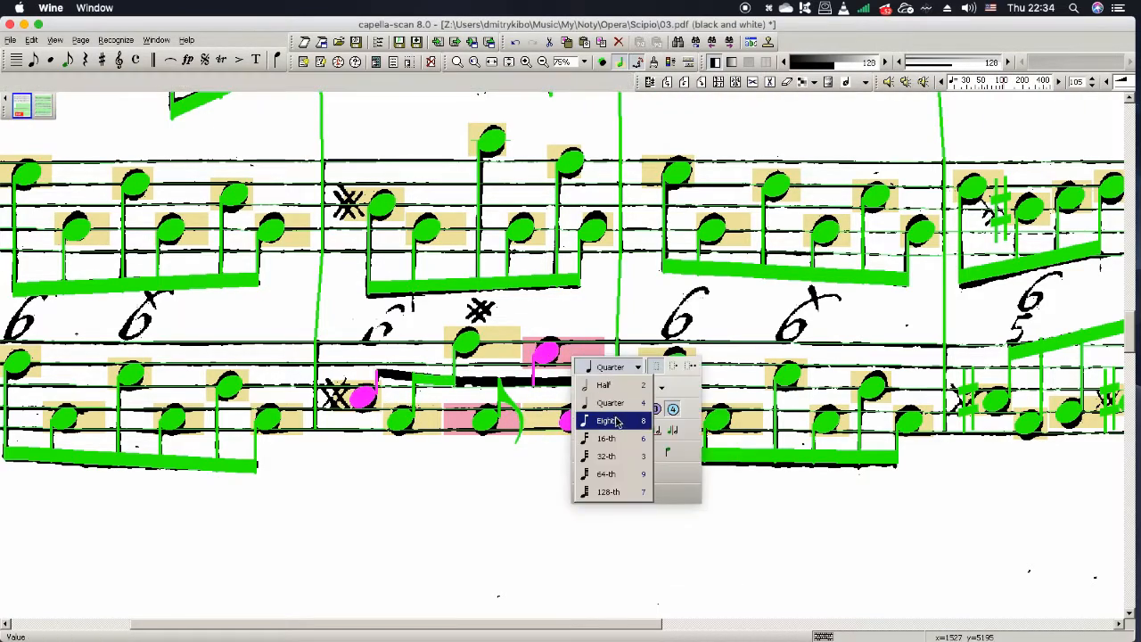
{"action": "right_click", "coordinate": [545, 359]}
{"action": "left_click", "coordinate": [539, 458]}
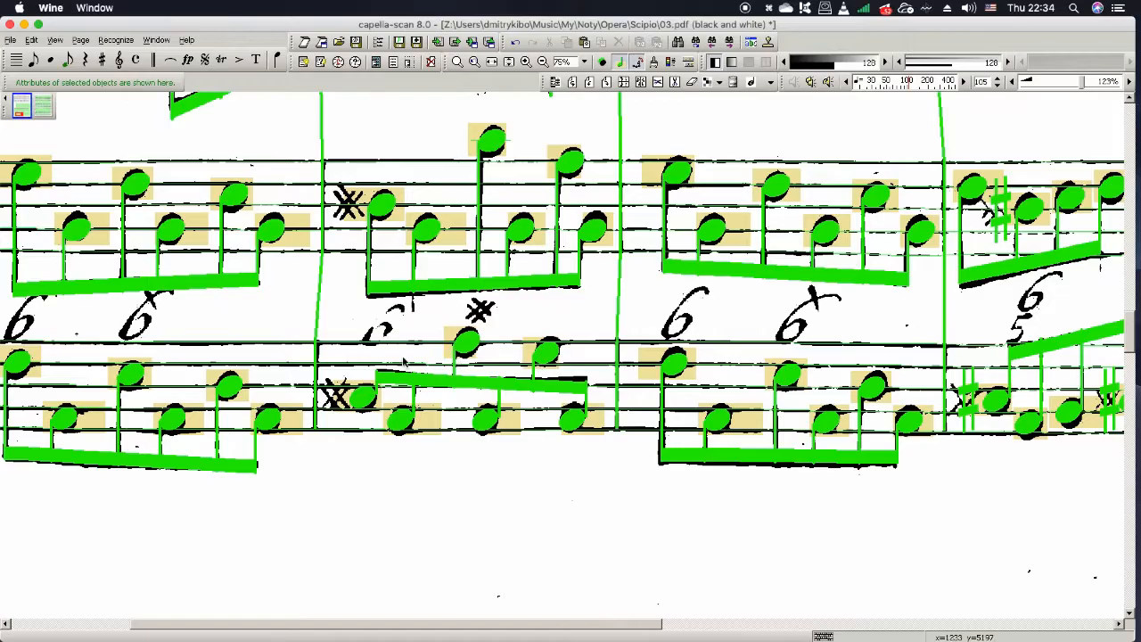
Step: Add the missing sharps in the third system's second measure and insert a C clef for Bratsche and a bass clef for Cello
{"action": "scroll", "coordinate": [417, 282], "scroll_direction": "up", "scroll_amount": 5}
{"action": "scroll", "coordinate": [417, 281], "scroll_direction": "left", "scroll_amount": 5}
{"action": "scroll", "coordinate": [417, 281], "scroll_direction": "down", "scroll_amount": 2}
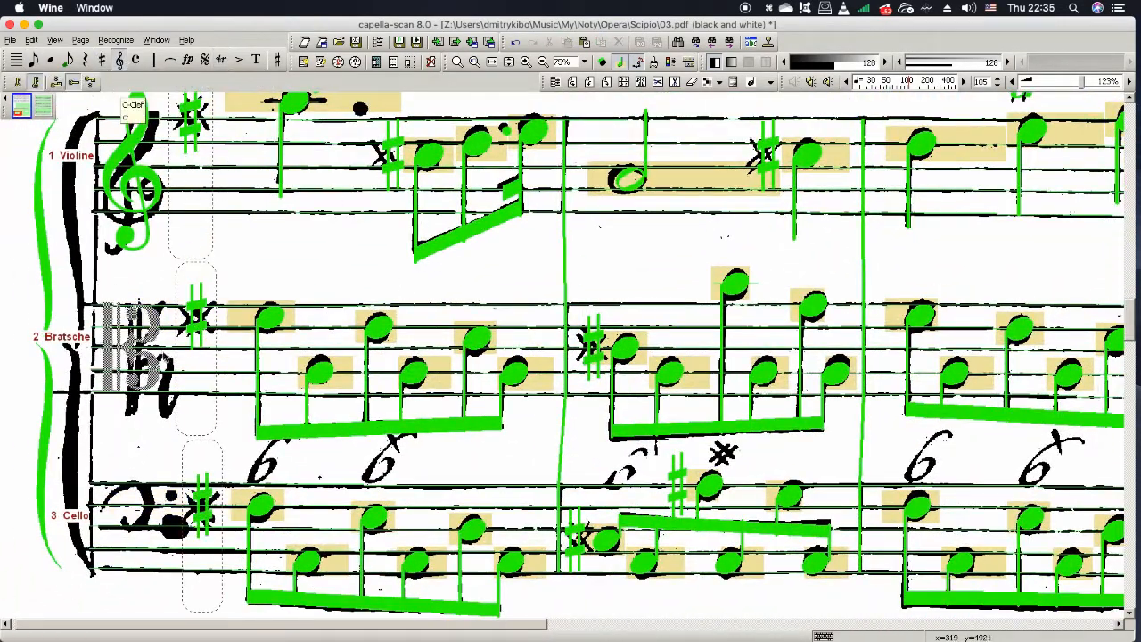
{"action": "left_click", "coordinate": [170, 515]}
Step: Insert a C clef at the start of the first system's Bratsche staff
{"action": "scroll", "coordinate": [357, 456], "scroll_direction": "down", "scroll_amount": 3}
{"action": "scroll", "coordinate": [357, 456], "scroll_direction": "down", "scroll_amount": 2}
{"action": "scroll", "coordinate": [312, 294], "scroll_direction": "up", "scroll_amount": 5}
{"action": "left_click", "coordinate": [300, 204]}
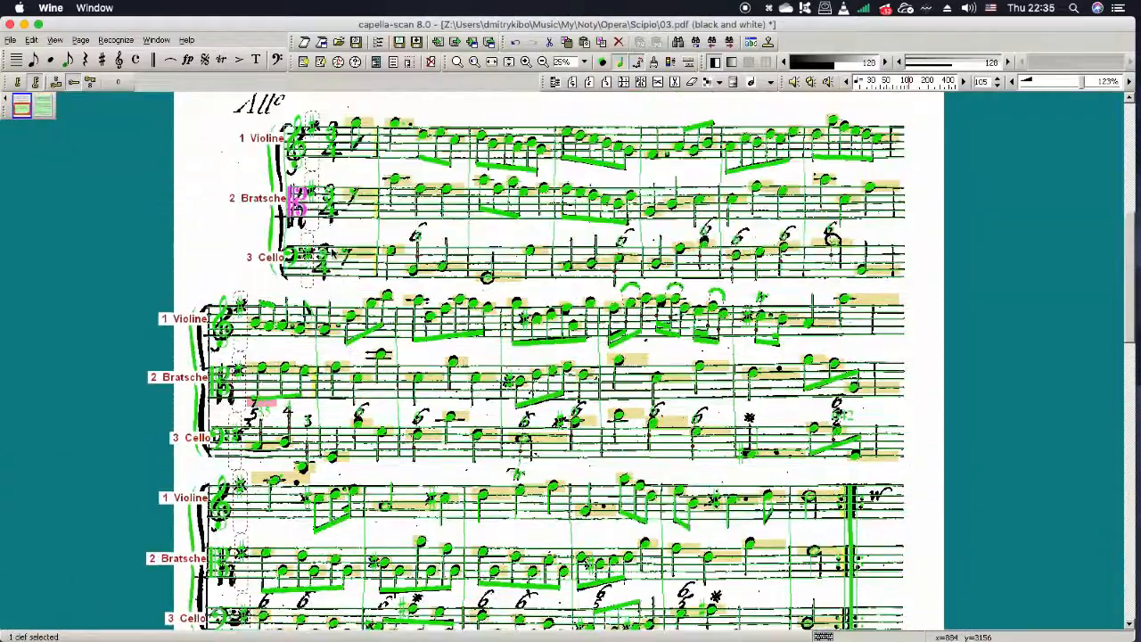
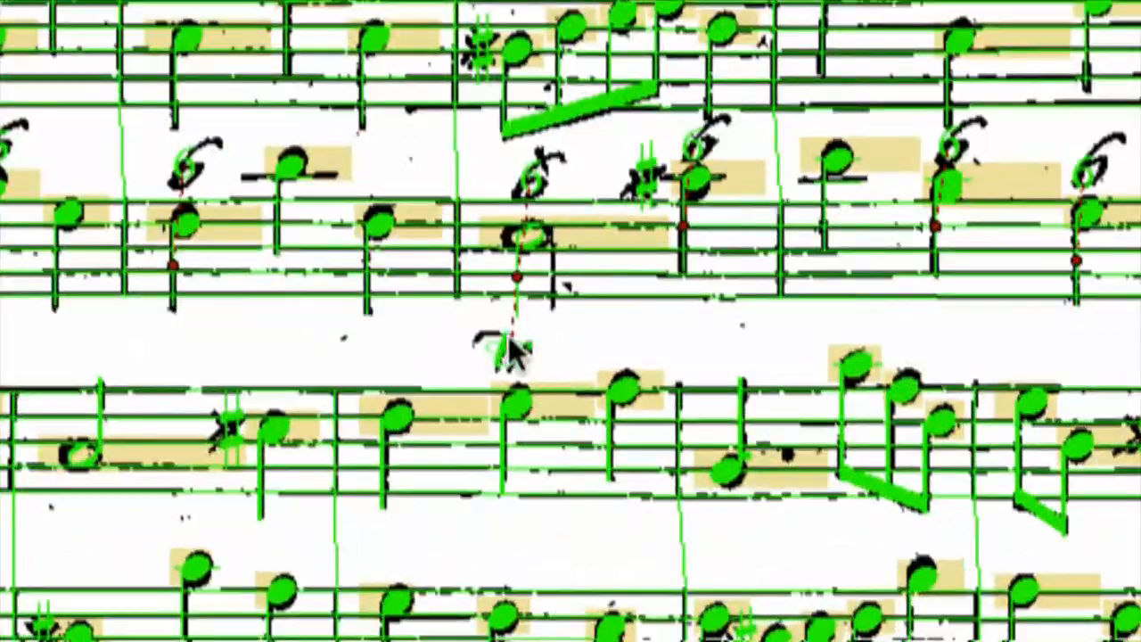
Step: Replace the misread symbols at the start of page 2's first system with treble, C and bass clefs and one-sharp key signatures
{"action": "scroll", "coordinate": [759, 428], "scroll_direction": "up", "scroll_amount": 5}
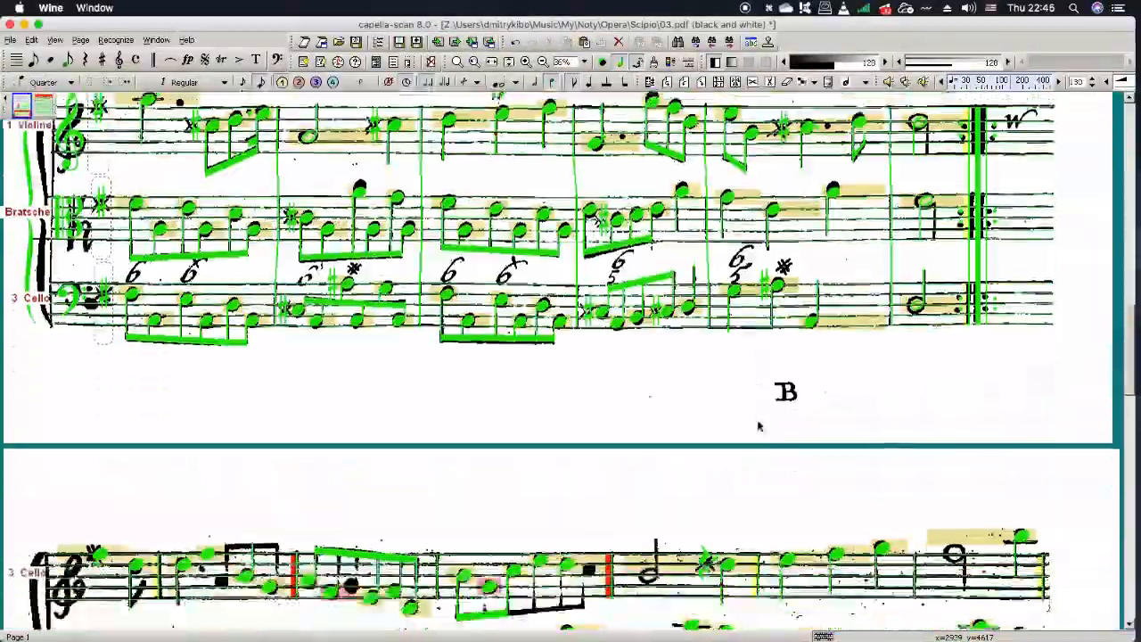
{"action": "scroll", "coordinate": [759, 427], "scroll_direction": "down", "scroll_amount": 5}
{"action": "left_click_drag", "start_coordinate": [25, 165], "coordinate": [117, 409]}
{"action": "key", "text": "Delete"}
{"action": "left_click", "coordinate": [130, 297]}
{"action": "key", "text": "Delete"}
Step: Set the pickup note in the upper staff of page 2's first system as an eighth note
{"action": "left_click", "coordinate": [137, 199]}
{"action": "right_click", "coordinate": [152, 199]}
{"action": "left_click", "coordinate": [192, 270]}
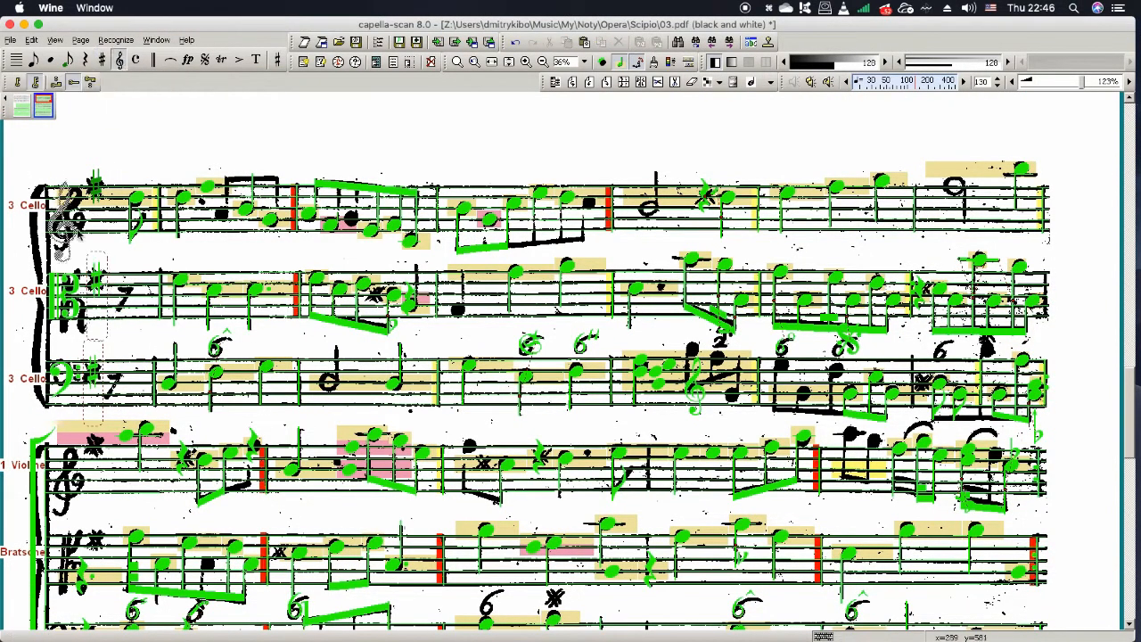
Step: Delete the misplaced notehead in the upper staff's first full measure and make its first note a dotted quarter
{"action": "left_click", "coordinate": [207, 187]}
{"action": "key", "text": "Delete"}
{"action": "right_click", "coordinate": [184, 196]}
{"action": "left_click", "coordinate": [323, 212]}
Step: Correct the misread last notes in the upper staff's first full measure and beam its last three notes as eighths
{"action": "left_click", "coordinate": [270, 219]}
{"action": "key", "text": "Delete"}
{"action": "left_click", "coordinate": [273, 218]}
{"action": "right_click", "coordinate": [247, 208]}
{"action": "left_click", "coordinate": [333, 219]}
{"action": "left_click", "coordinate": [310, 273]}
{"action": "left_click_drag", "start_coordinate": [287, 232], "coordinate": [208, 198]}
{"action": "right_click", "coordinate": [222, 215]}
{"action": "left_click", "coordinate": [313, 327]}
{"action": "key", "text": "super+equal"}
{"action": "key", "text": "super+equal"}
{"action": "scroll", "coordinate": [143, 229], "scroll_direction": "up", "scroll_amount": 2}
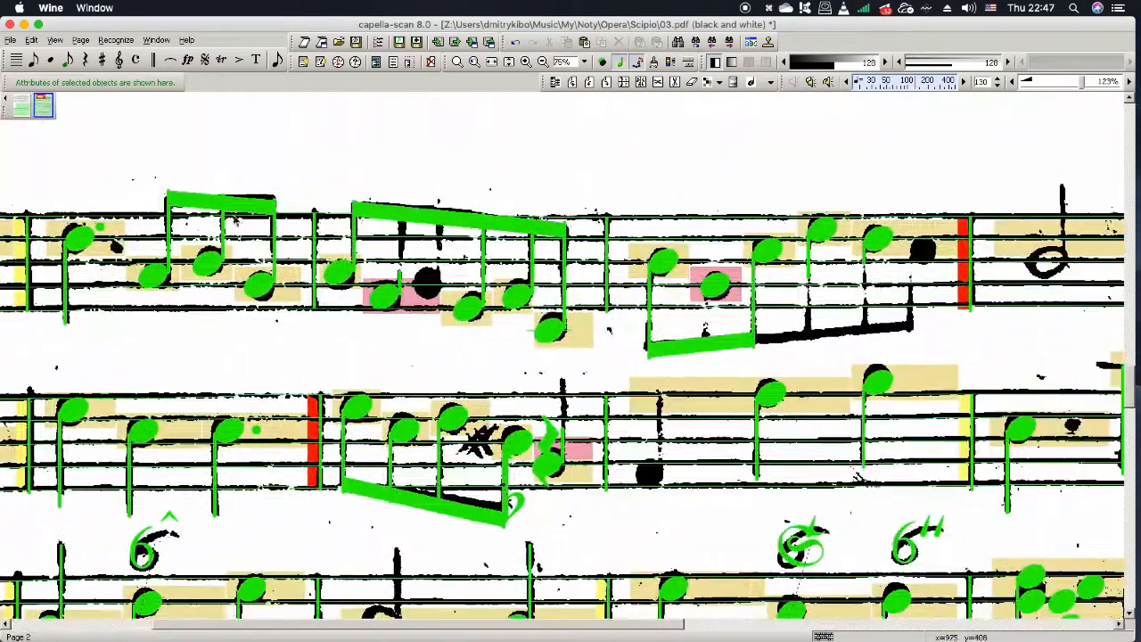
Step: Insert the missing third note in the upper staff's second full measure and join all six notes under one eighth-note beam
{"action": "scroll", "coordinate": [268, 241], "scroll_direction": "down", "scroll_amount": 1}
{"action": "right_click", "coordinate": [365, 250]}
{"action": "left_click", "coordinate": [450, 262]}
{"action": "key", "text": "n"}
{"action": "left_click", "coordinate": [391, 243]}
{"action": "left_click_drag", "start_coordinate": [335, 205], "coordinate": [409, 246]}
{"action": "right_click", "coordinate": [409, 246]}
{"action": "left_click", "coordinate": [490, 358]}
{"action": "left_click", "coordinate": [365, 172]}
{"action": "left_click", "coordinate": [684, 293]}
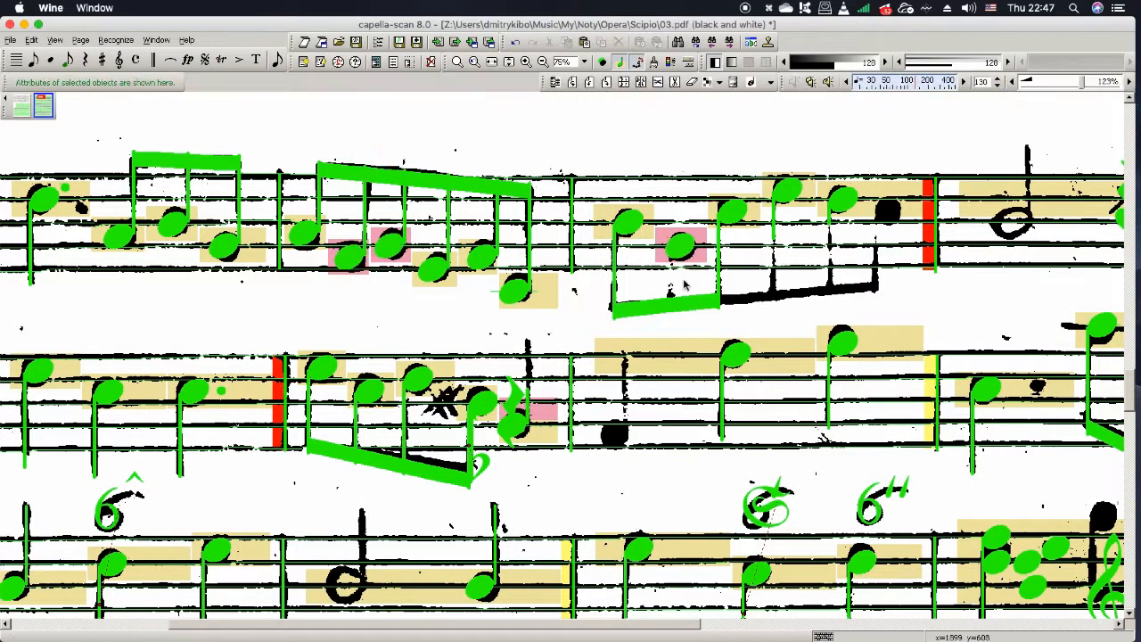
{"action": "right_click", "coordinate": [506, 292]}
{"action": "left_click_drag", "start_coordinate": [300, 217], "coordinate": [514, 279]}
{"action": "left_click", "coordinate": [588, 405]}
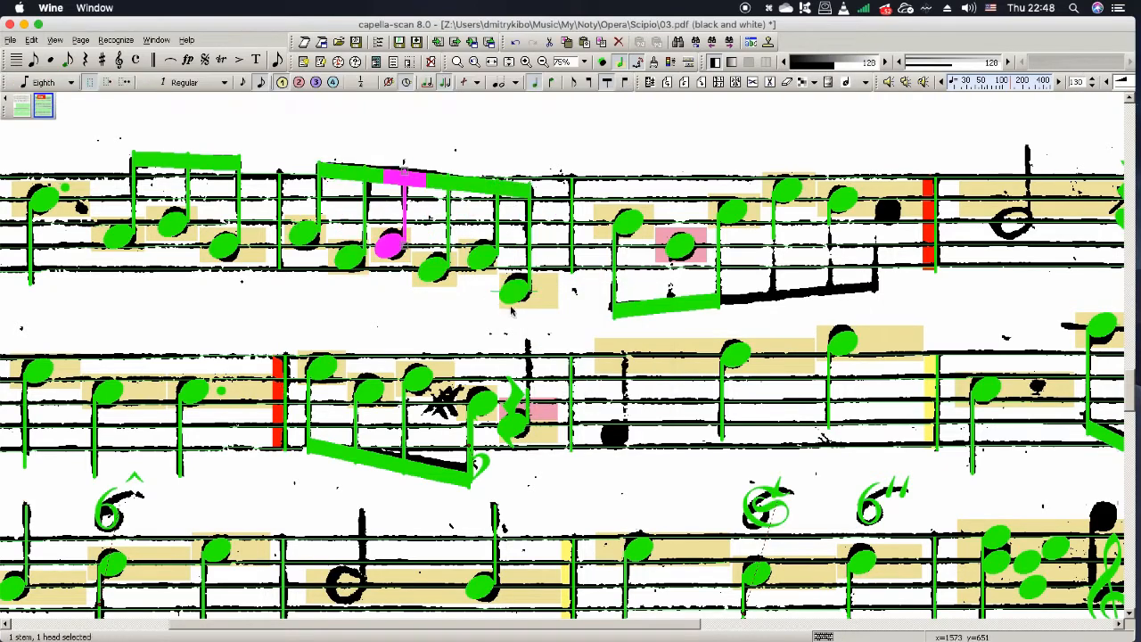
Step: Insert the missing last note in the upper staff's third full measure and make the unbeamed notes part of six beamed eighths
{"action": "left_click", "coordinate": [774, 239]}
{"action": "left_click_drag", "start_coordinate": [835, 207], "coordinate": [781, 196]}
{"action": "right_click", "coordinate": [781, 196]}
{"action": "left_click", "coordinate": [847, 208]}
{"action": "left_click", "coordinate": [847, 262]}
{"action": "key", "text": "n"}
{"action": "left_click", "coordinate": [680, 246]}
{"action": "left_click", "coordinate": [889, 212]}
{"action": "left_click_drag", "start_coordinate": [902, 233], "coordinate": [768, 198]}
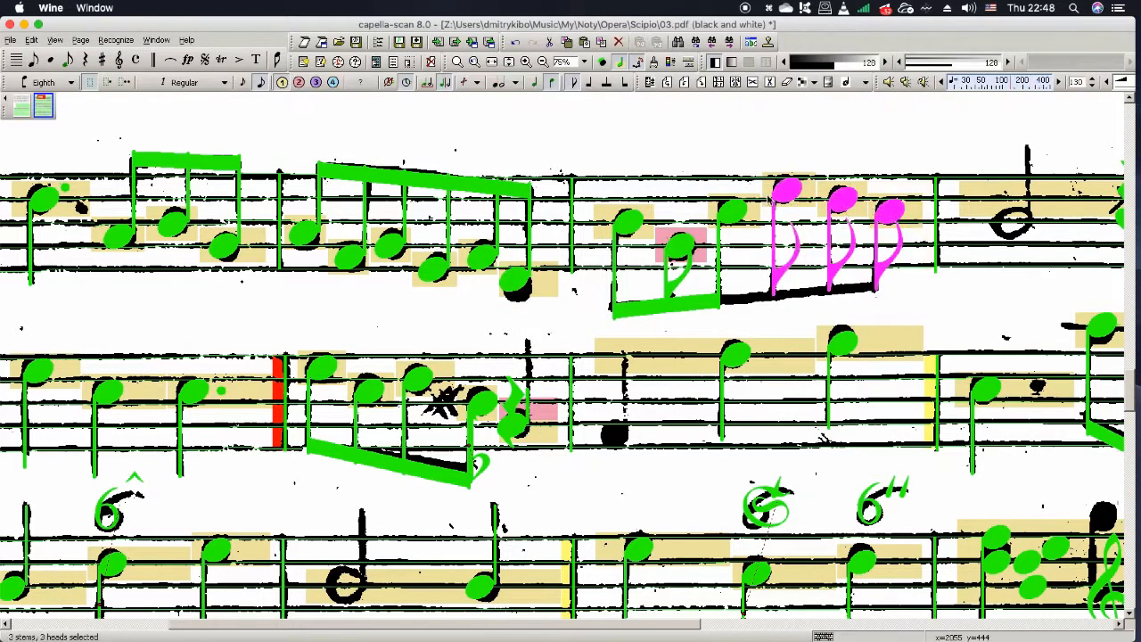
Step: Insert the half note in the upper staff's fourth full measure and replace the misread symbol before its last note with a sharp
{"action": "scroll", "coordinate": [689, 236], "scroll_direction": "right", "scroll_amount": 5}
{"action": "key", "text": "n"}
{"action": "left_click", "coordinate": [539, 241]}
{"action": "right_click", "coordinate": [544, 241]}
{"action": "left_click", "coordinate": [609, 254]}
{"action": "left_click", "coordinate": [607, 274]}
{"action": "left_click", "coordinate": [668, 202]}
{"action": "key", "text": "Delete"}
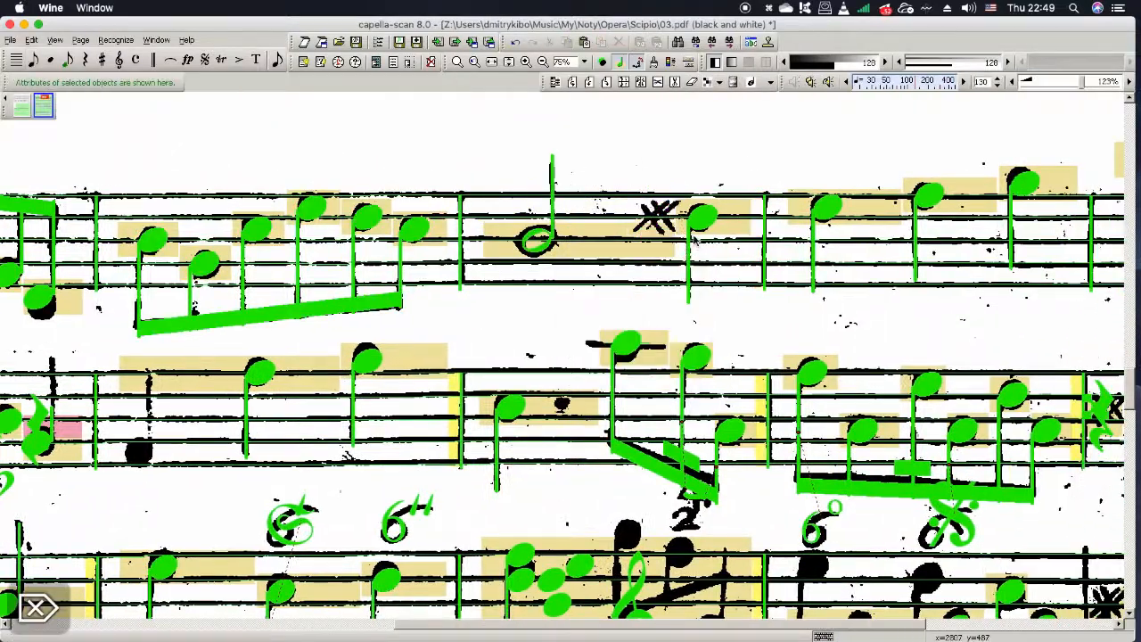
Step: Insert the missing half note with its stem down at the start of the upper staff's last measure
{"action": "scroll", "coordinate": [694, 221], "scroll_direction": "right", "scroll_amount": 5}
{"action": "key", "text": "n"}
{"action": "left_click", "coordinate": [782, 210]}
{"action": "right_click", "coordinate": [786, 211]}
{"action": "left_click", "coordinate": [849, 225]}
{"action": "left_click", "coordinate": [846, 243]}
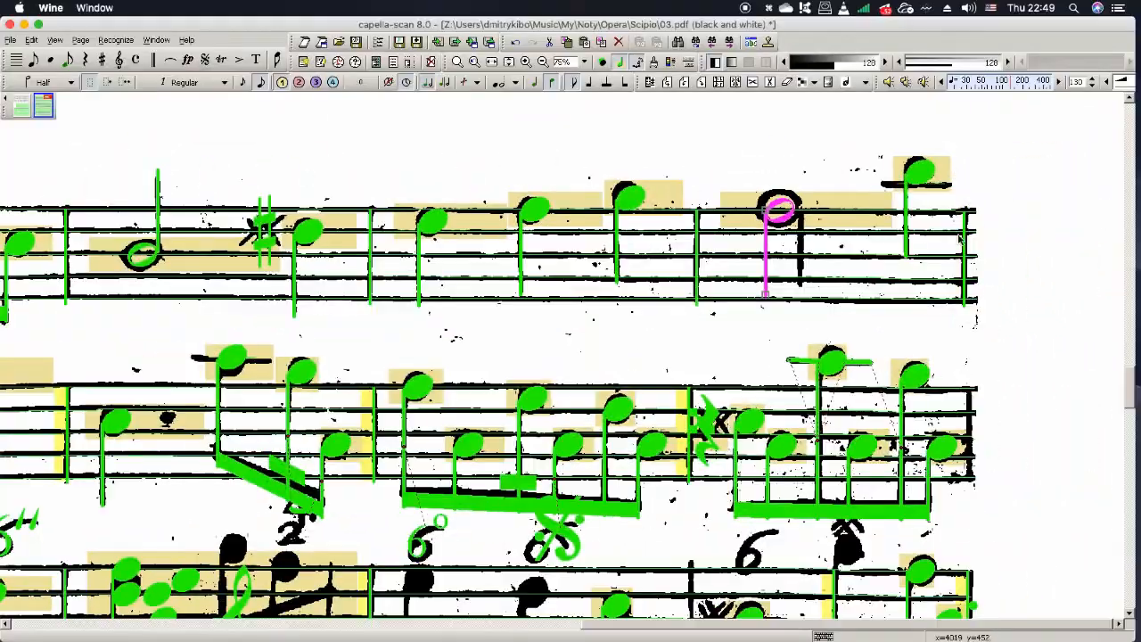
Step: Delete the misread ledger-line mark in the middle staff's last measure and replace the misread rest before its first note with a sharp
{"action": "left_click", "coordinate": [861, 365]}
{"action": "key", "text": "Delete"}
{"action": "left_click_drag", "start_coordinate": [986, 363], "coordinate": [728, 468]}
{"action": "left_click", "coordinate": [708, 428]}
{"action": "key", "text": "Delete"}
{"action": "key", "text": "n"}
Step: Remove the extra beam from the third note of the middle staff's fifth full measure and delete the misread symbol below it
{"action": "scroll", "coordinate": [710, 426], "scroll_direction": "left", "scroll_amount": 3}
{"action": "right_click", "coordinate": [637, 366]}
{"action": "left_click", "coordinate": [699, 380]}
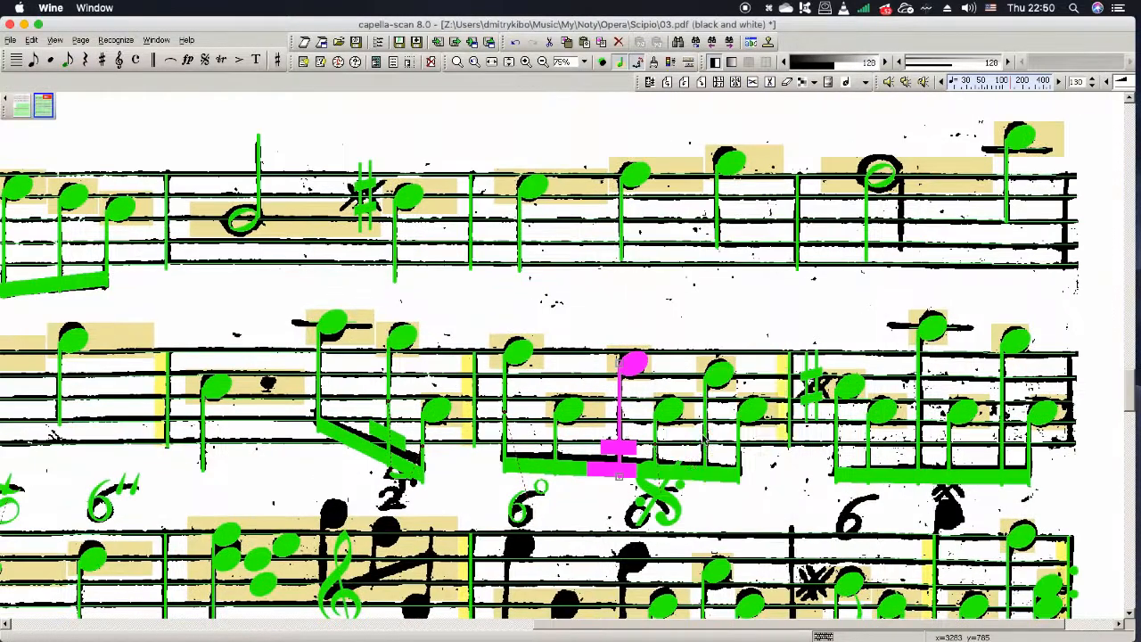
{"action": "left_click", "coordinate": [694, 433]}
{"action": "left_click", "coordinate": [659, 496]}
{"action": "key", "text": "Delete"}
Step: Correct the three-note beam in the middle staff's fourth full measure to plain eighths and dot the measure's first quarter note
{"action": "scroll", "coordinate": [659, 491], "scroll_direction": "left", "scroll_amount": 5}
{"action": "right_click", "coordinate": [597, 308]}
{"action": "left_click", "coordinate": [602, 451]}
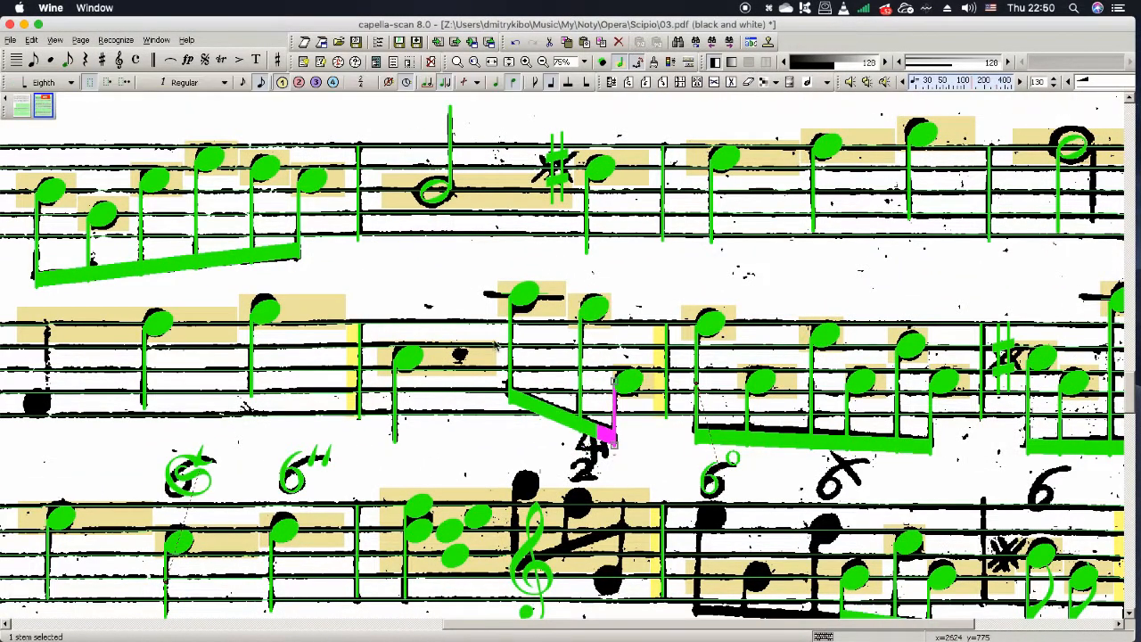
{"action": "right_click", "coordinate": [412, 357]}
Step: Insert the missing first note in the middle staff's third full measure as a quarter with its stem up
{"action": "scroll", "coordinate": [464, 383], "scroll_direction": "left", "scroll_amount": 5}
{"action": "key", "text": "n"}
{"action": "left_click", "coordinate": [504, 419]}
{"action": "right_click", "coordinate": [505, 418]}
{"action": "left_click", "coordinate": [564, 431]}
{"action": "left_click", "coordinate": [581, 466]}
Step: Replace the misread rest in the middle staff's second full measure with a stem-up quarter note and add a sharp before its fourth note
{"action": "scroll", "coordinate": [592, 339], "scroll_direction": "left", "scroll_amount": 3}
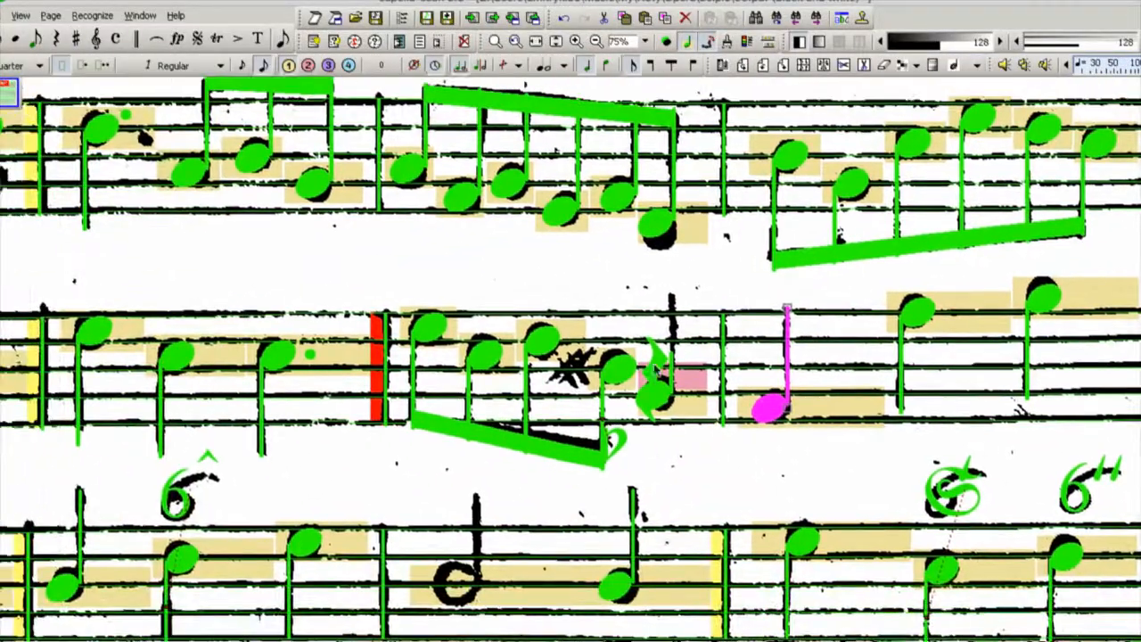
{"action": "left_click", "coordinate": [656, 382]}
{"action": "left_click", "coordinate": [490, 347], "text": "ctrl"}
{"action": "left_click", "coordinate": [430, 327], "text": "ctrl"}
{"action": "left_click_drag", "start_coordinate": [655, 394], "coordinate": [674, 395]}
{"action": "left_click", "coordinate": [573, 368]}
{"action": "left_click_drag", "start_coordinate": [276, 355], "coordinate": [570, 323]}
{"action": "right_click", "coordinate": [572, 325]}
{"action": "left_click", "coordinate": [693, 339]}
Step: Insert the missing half note in the lower staff's second full measure
{"action": "left_click_drag", "start_coordinate": [486, 524], "coordinate": [443, 363]}
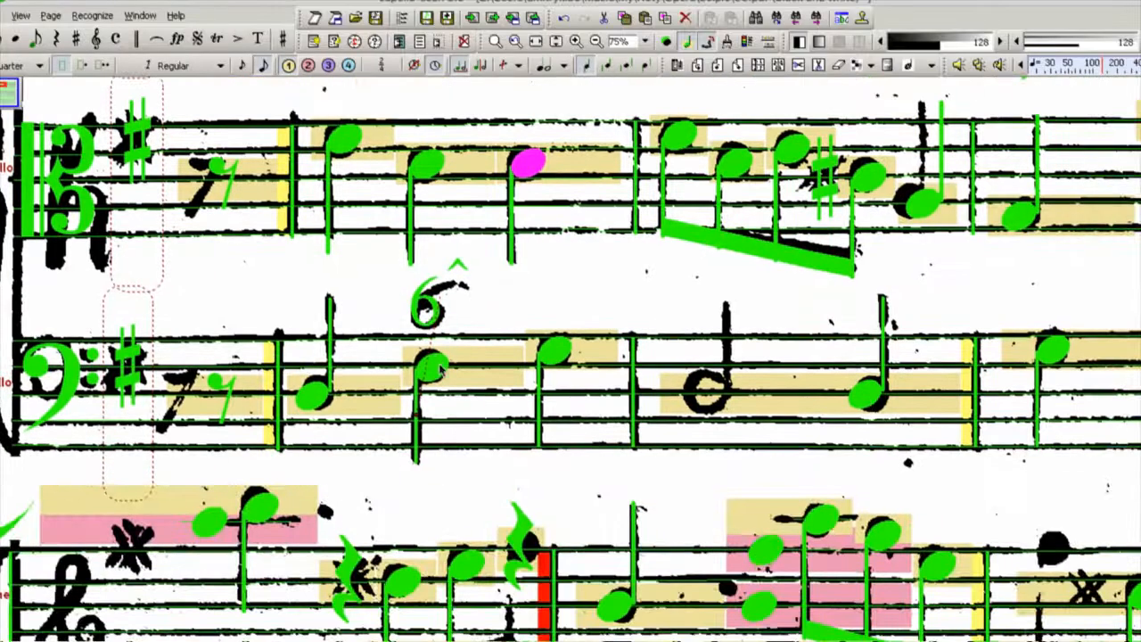
{"action": "left_click", "coordinate": [786, 422]}
{"action": "left_click_drag", "start_coordinate": [1123, 461], "coordinate": [392, 372]}
Step: Delete the misread figures above the lower staff's third full measure and the extra noteheads in its fourth
{"action": "left_click_drag", "start_coordinate": [412, 173], "coordinate": [566, 230]}
{"action": "key", "text": "Delete"}
{"action": "left_click_drag", "start_coordinate": [749, 268], "coordinate": [581, 371]}
{"action": "key", "text": "Delete"}
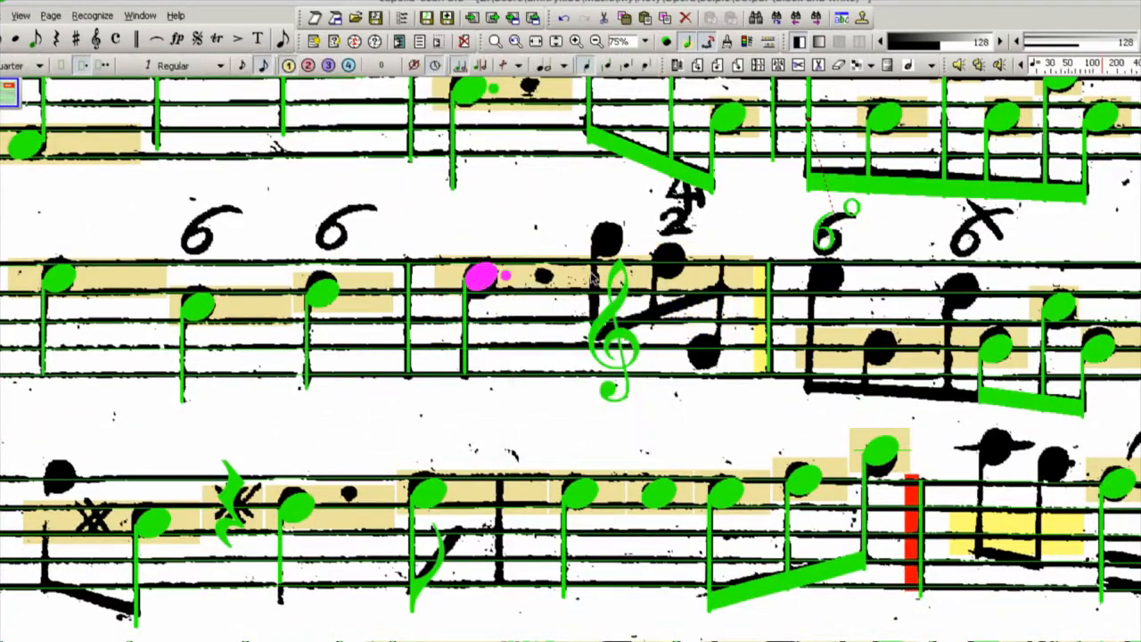
Step: Insert the three missing notes in the lower staff's fourth full measure in place of the misread clef and beam them as eighths
{"action": "left_click", "coordinate": [626, 250]}
{"action": "left_click", "coordinate": [686, 262]}
{"action": "left_click", "coordinate": [721, 351]}
{"action": "left_click", "coordinate": [669, 261], "text": "ctrl"}
{"action": "right_click", "coordinate": [613, 247]}
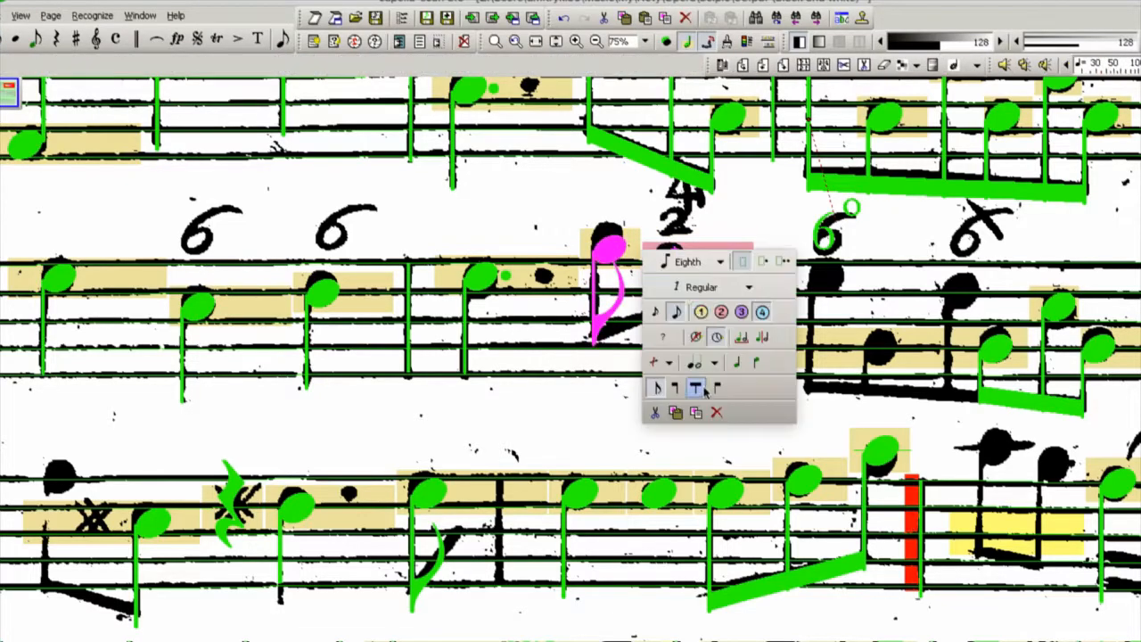
{"action": "left_click", "coordinate": [698, 390]}
{"action": "left_click_drag", "start_coordinate": [860, 287], "coordinate": [488, 265]}
Step: Insert the three missing notes in the lower staff's fifth full measure and delete the misread figure above it
{"action": "left_click", "coordinate": [454, 253]}
{"action": "left_click", "coordinate": [453, 211]}
{"action": "key", "text": "Delete"}
{"action": "left_click", "coordinate": [509, 325]}
{"action": "left_click", "coordinate": [589, 269]}
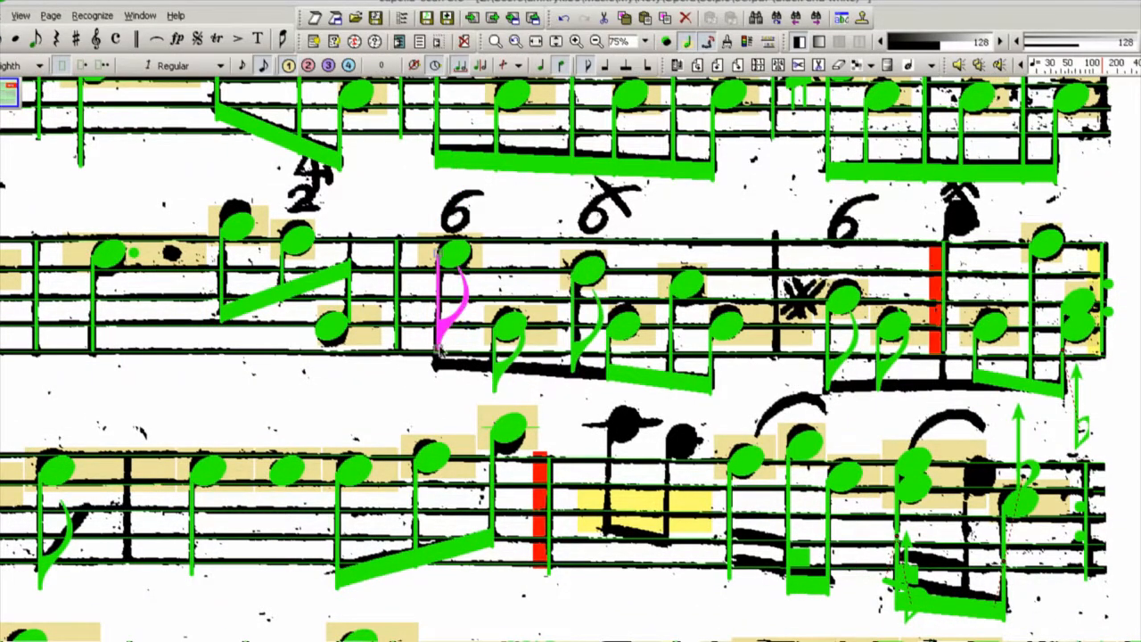
Step: Beam all six notes of the lower staff's fifth full measure together as eighths
{"action": "left_click", "coordinate": [509, 325], "text": "ctrl"}
{"action": "left_click", "coordinate": [589, 269], "text": "ctrl"}
{"action": "left_click", "coordinate": [686, 283], "text": "ctrl"}
{"action": "left_click", "coordinate": [727, 324], "text": "ctrl"}
{"action": "right_click", "coordinate": [723, 323]}
{"action": "left_click", "coordinate": [623, 322], "text": "ctrl"}
{"action": "right_click", "coordinate": [683, 283]}
{"action": "left_click", "coordinate": [768, 425]}
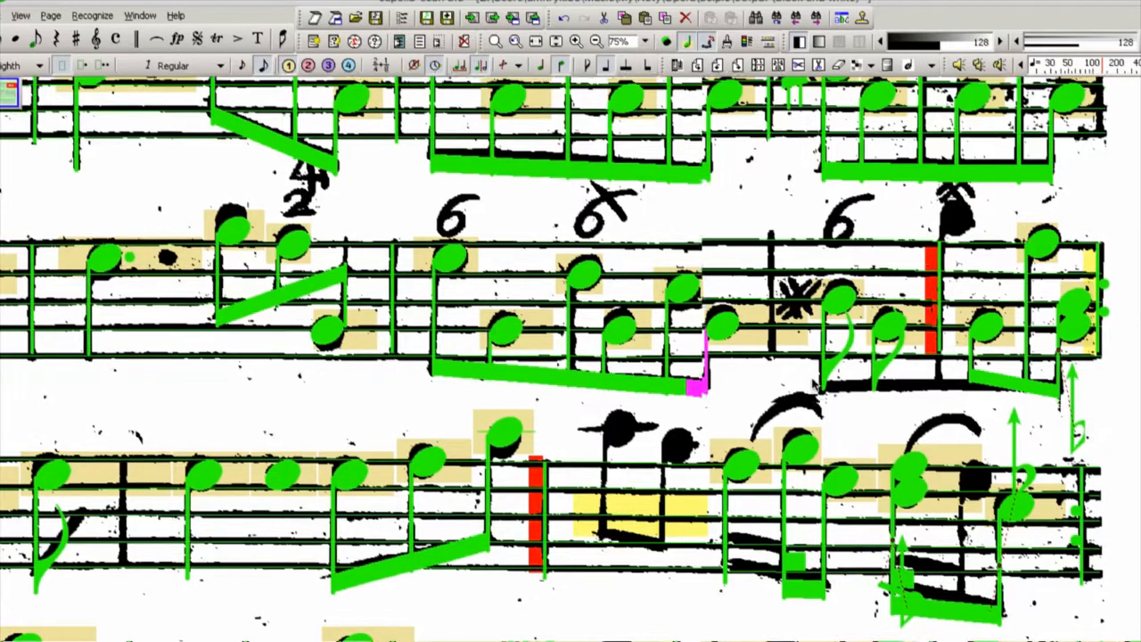
Step: Replace the misplaced barline in the lower staff's last measure with the missing third note and add sharps before the first and third notes
{"action": "left_click", "coordinate": [802, 299]}
{"action": "left_click_drag", "start_coordinate": [856, 268], "coordinate": [856, 333]}
{"action": "left_click", "coordinate": [939, 356]}
{"action": "key", "text": "Delete"}
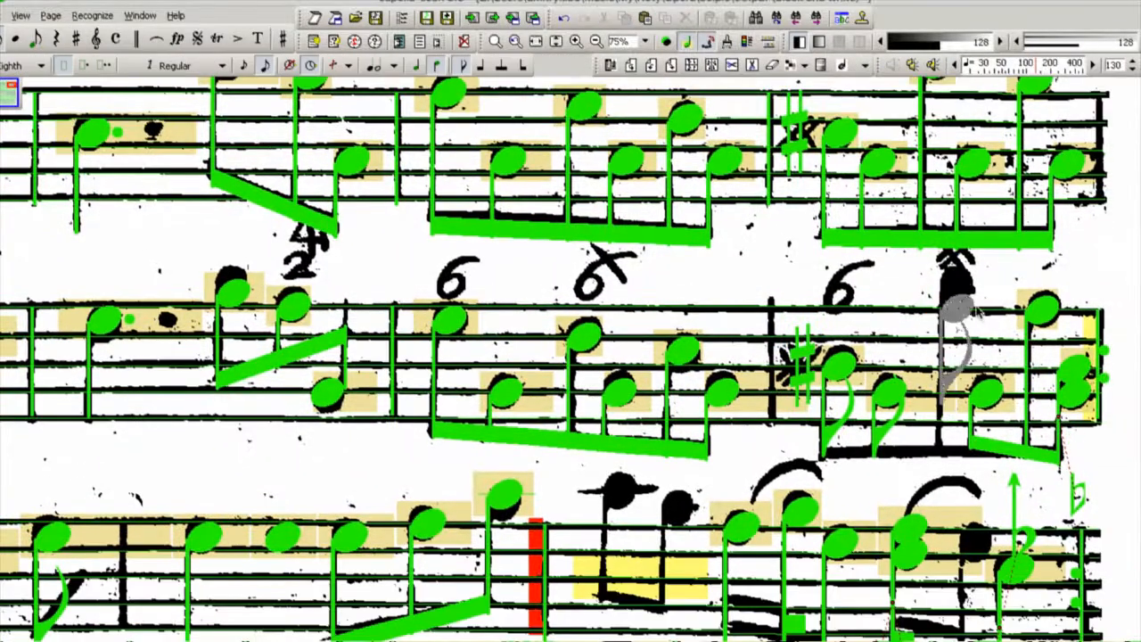
{"action": "left_click", "coordinate": [956, 293]}
{"action": "left_click", "coordinate": [922, 294]}
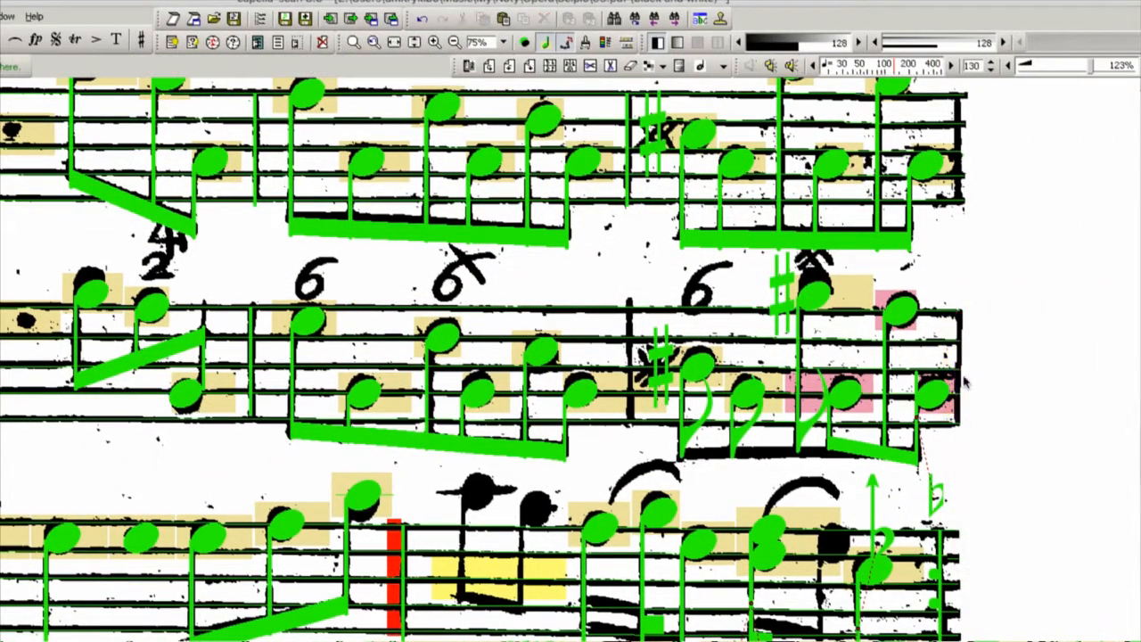
Step: Delete the misread barline and partial beam around the lower staff's last measure and beam its six notes together as eighths
{"action": "left_click", "coordinate": [940, 538]}
{"action": "key", "text": "Delete"}
{"action": "left_click", "coordinate": [913, 454]}
{"action": "key", "text": "Delete"}
{"action": "left_click", "coordinate": [842, 446]}
{"action": "key", "text": "Delete"}
{"action": "left_click_drag", "start_coordinate": [670, 470], "coordinate": [942, 396]}
{"action": "right_click", "coordinate": [944, 395]}
{"action": "left_click", "coordinate": [1011, 564]}
{"action": "left_click", "coordinate": [915, 452]}
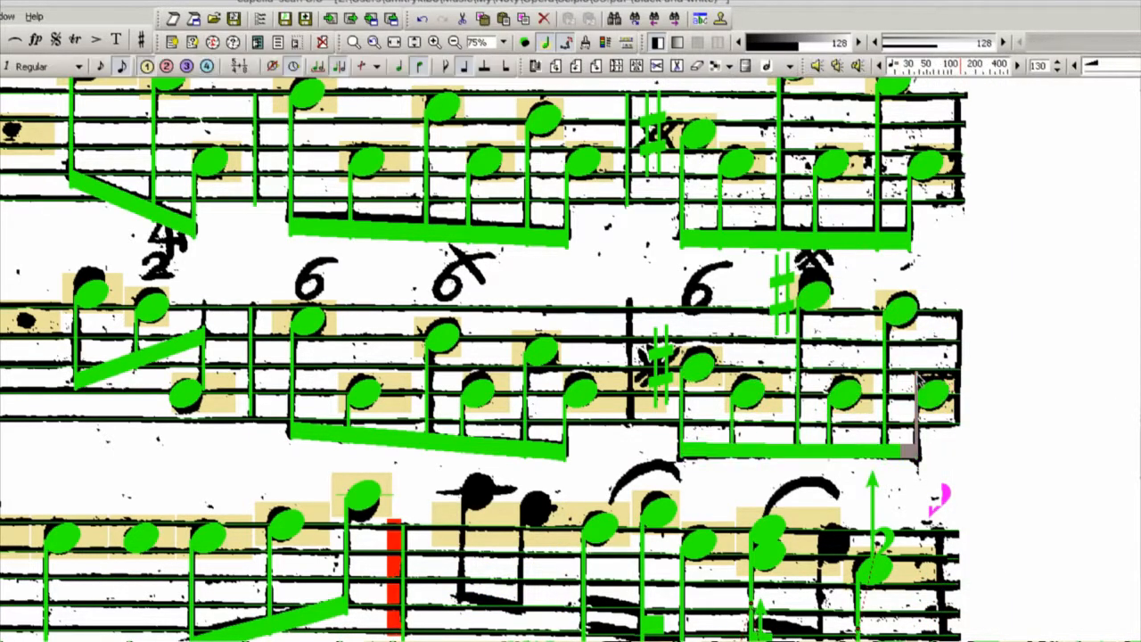
Step: Delete the separately recognized barlines from the system's three staves
{"action": "key", "text": "Delete"}
{"action": "scroll", "coordinate": [625, 222], "scroll_direction": "down", "scroll_amount": 3}
{"action": "scroll", "coordinate": [628, 356], "scroll_direction": "up", "scroll_amount": 6}
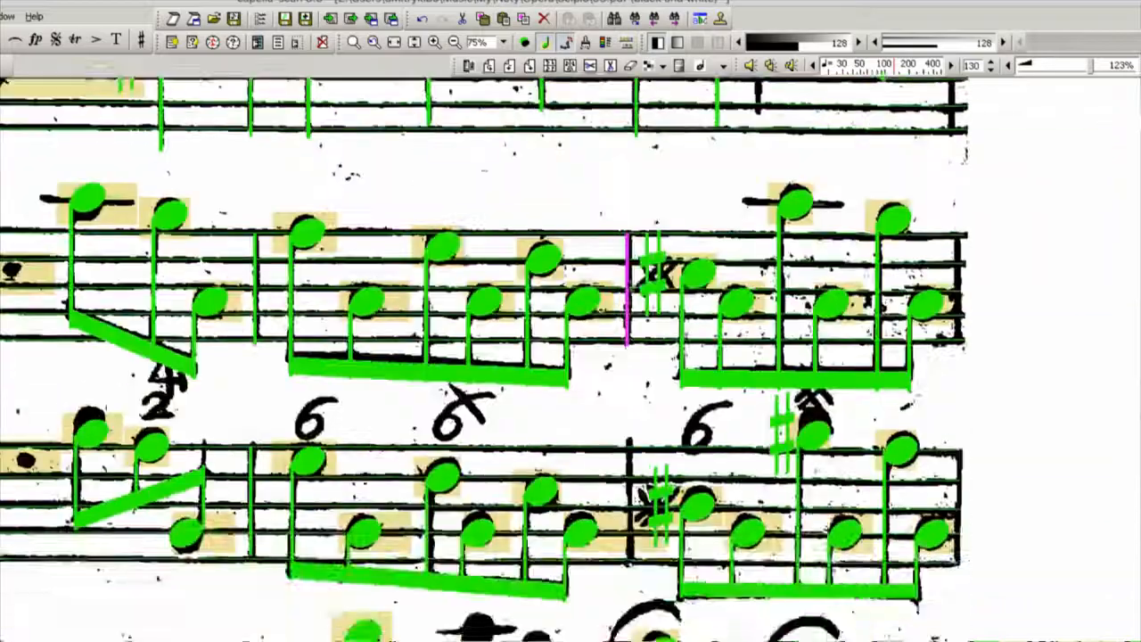
{"action": "scroll", "coordinate": [570, 357], "scroll_direction": "left", "scroll_amount": 10}
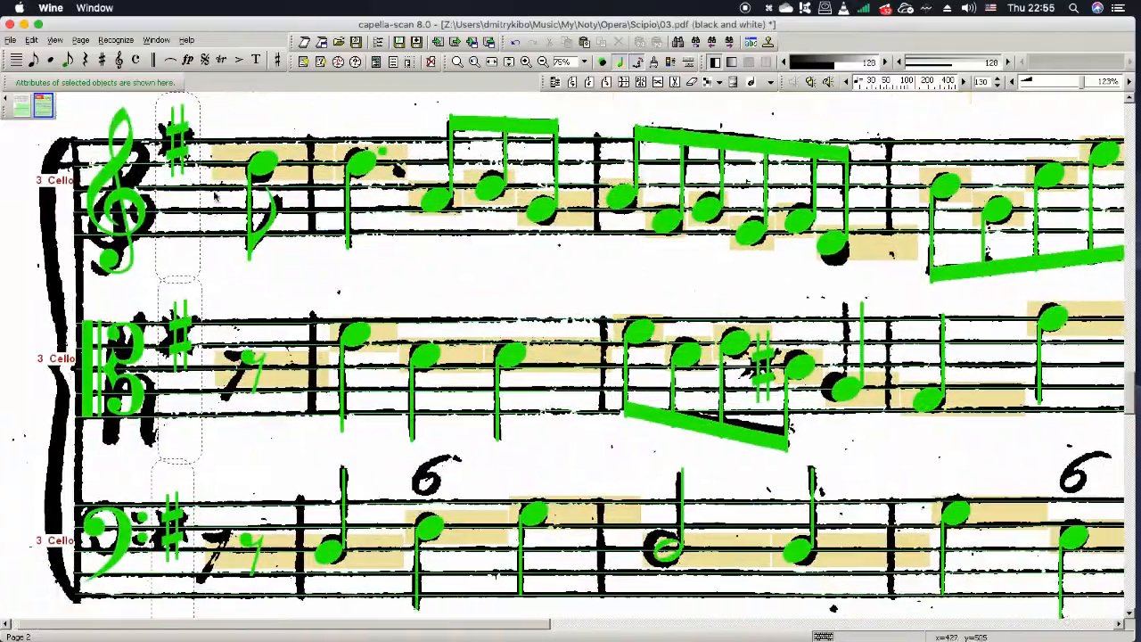
Step: Assign the system's staves to Violine, Bratsche and Cello with through barlines and place the first barline across all three
{"action": "left_click", "coordinate": [294, 141]}
{"action": "left_click", "coordinate": [327, 82]}
{"action": "left_click", "coordinate": [310, 539]}
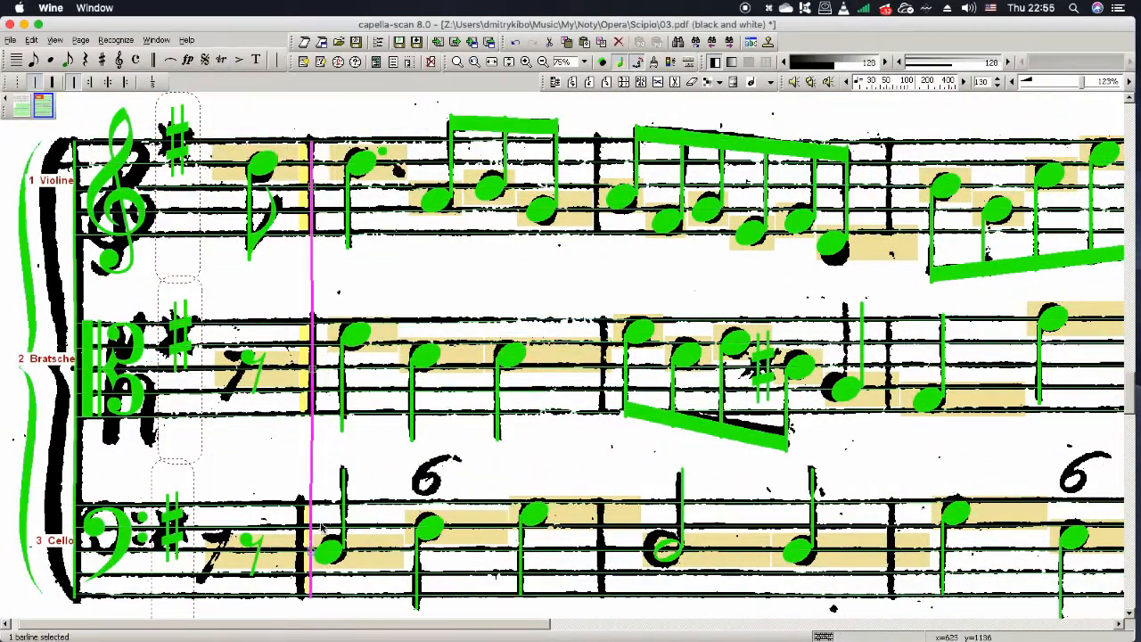
Step: Place the system's further barlines across all three staves over the scanned ones
{"action": "left_click", "coordinate": [599, 268]}
{"action": "left_click", "coordinate": [888, 238]}
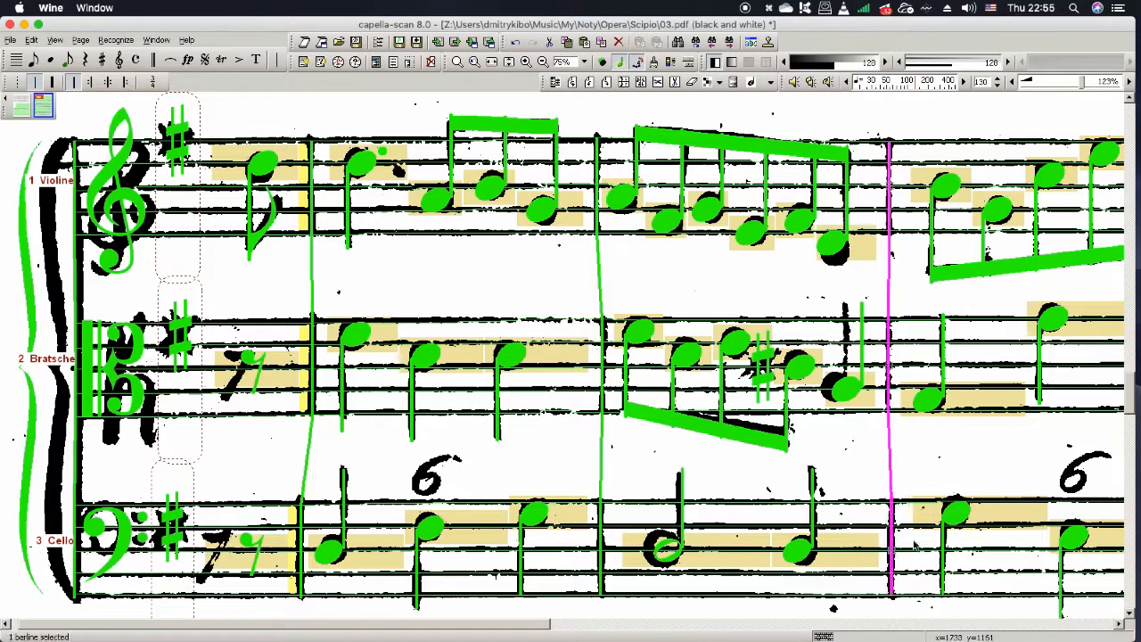
{"action": "scroll", "coordinate": [894, 553], "scroll_direction": "right", "scroll_amount": 8}
{"action": "left_click", "coordinate": [510, 505]}
Step: Set up the next system's three staves as Violine, Bratsche and Cello with the Barlines Through option
{"action": "scroll", "coordinate": [818, 339], "scroll_direction": "left", "scroll_amount": 15}
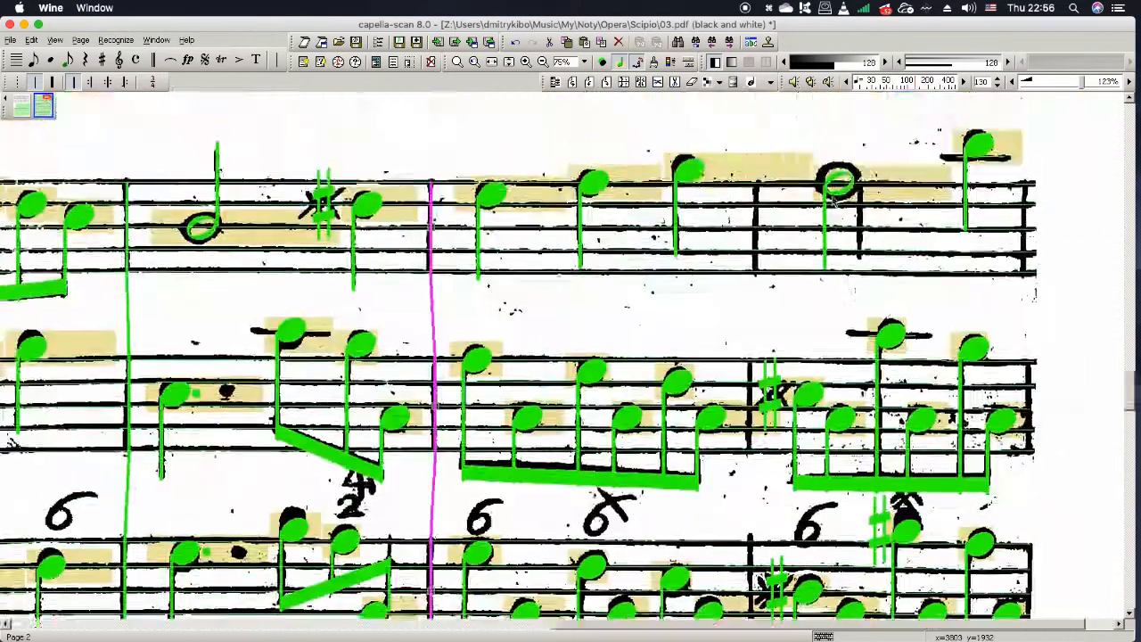
{"action": "scroll", "coordinate": [535, 267], "scroll_direction": "up", "scroll_amount": 2}
{"action": "left_click", "coordinate": [234, 159]}
{"action": "key", "text": "Delete"}
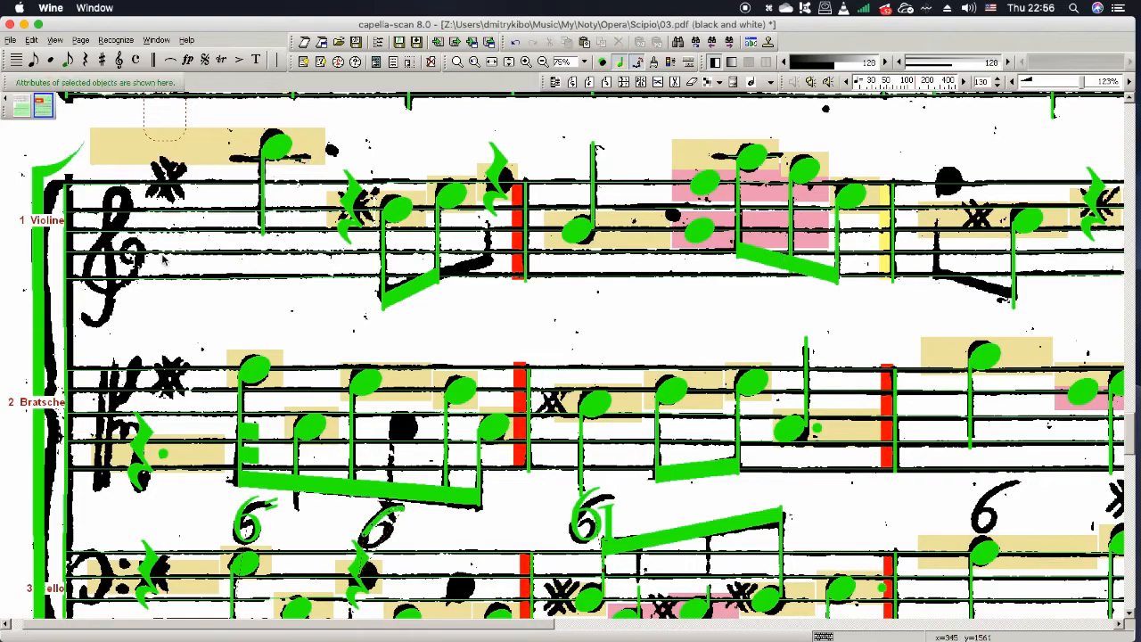
{"action": "left_click", "coordinate": [164, 266]}
{"action": "left_click", "coordinate": [176, 427], "text": "ctrl"}
{"action": "left_click", "coordinate": [419, 101]}
{"action": "left_click", "coordinate": [417, 83]}
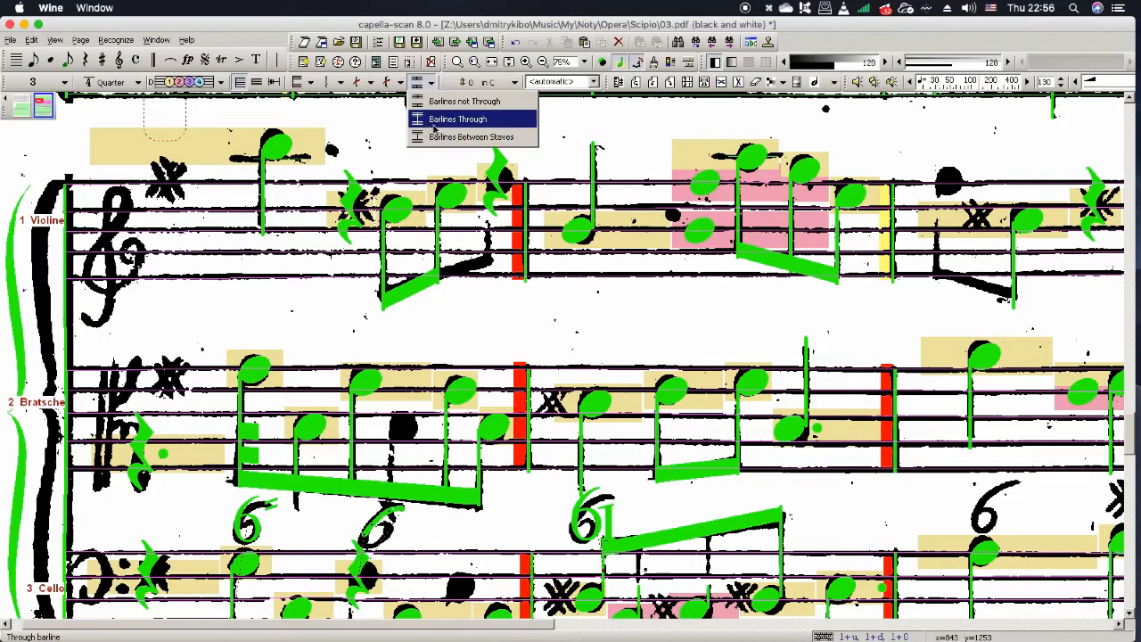
{"action": "left_click", "coordinate": [430, 135]}
Step: Delete the misread rests over the lower staves' key signatures and in the violin's first measure
{"action": "left_click", "coordinate": [170, 522]}
{"action": "key", "text": "Delete"}
{"action": "scroll", "coordinate": [357, 356], "scroll_direction": "up", "scroll_amount": 4}
{"action": "left_click", "coordinate": [493, 277]}
{"action": "key", "text": "Delete"}
{"action": "left_click", "coordinate": [348, 308]}
Step: Insert the missing last eighth note in the violin's first measure and beam it to the preceding two
{"action": "left_click", "coordinate": [33, 60]}
{"action": "left_click", "coordinate": [495, 281]}
{"action": "left_click_drag", "start_coordinate": [483, 356], "coordinate": [434, 380]}
Step: Delete the two misread note heads in the violin's second measure and dot its first quarter note
{"action": "scroll", "coordinate": [342, 388], "scroll_direction": "right", "scroll_amount": 3}
{"action": "left_click", "coordinate": [587, 323]}
{"action": "left_click", "coordinate": [593, 275], "text": "ctrl"}
{"action": "key", "text": "Delete"}
{"action": "left_click", "coordinate": [464, 322]}
{"action": "key", "text": "period"}
Step: Insert the missing first eighth of the violin's third measure, beam it to the next note and put a sharp before that note
{"action": "scroll", "coordinate": [695, 271], "scroll_direction": "right", "scroll_amount": 5}
{"action": "key", "text": "n"}
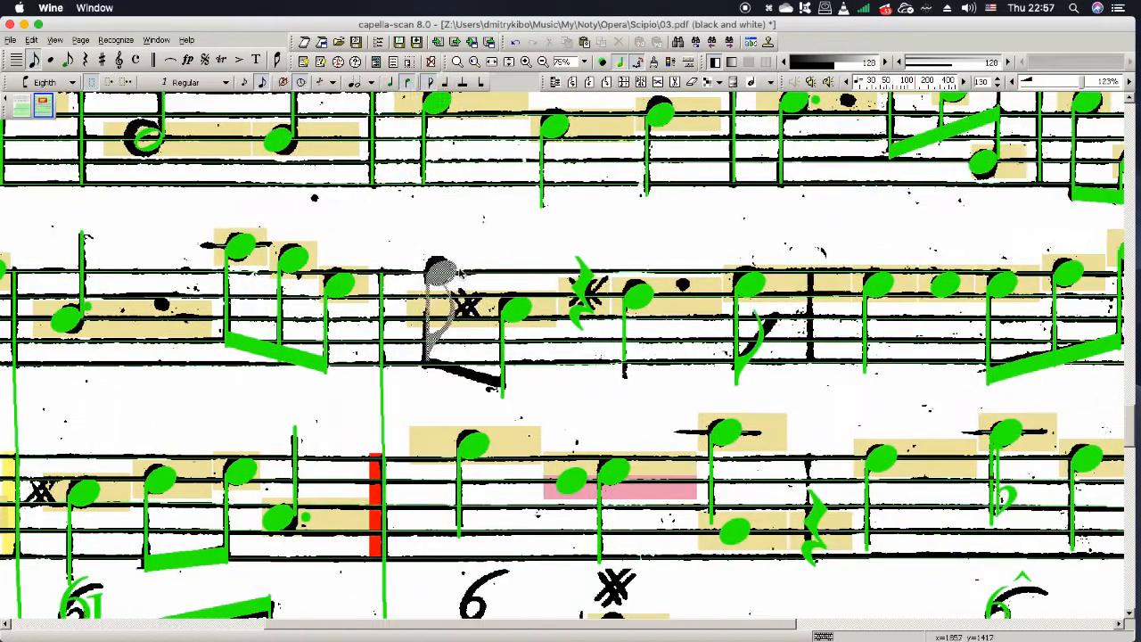
{"action": "left_click", "coordinate": [439, 275]}
Step: Replace the misread rest in the violin's third measure with a sharp and dot the quarter note after it
{"action": "left_click", "coordinate": [586, 290]}
{"action": "key", "text": "BackSpace"}
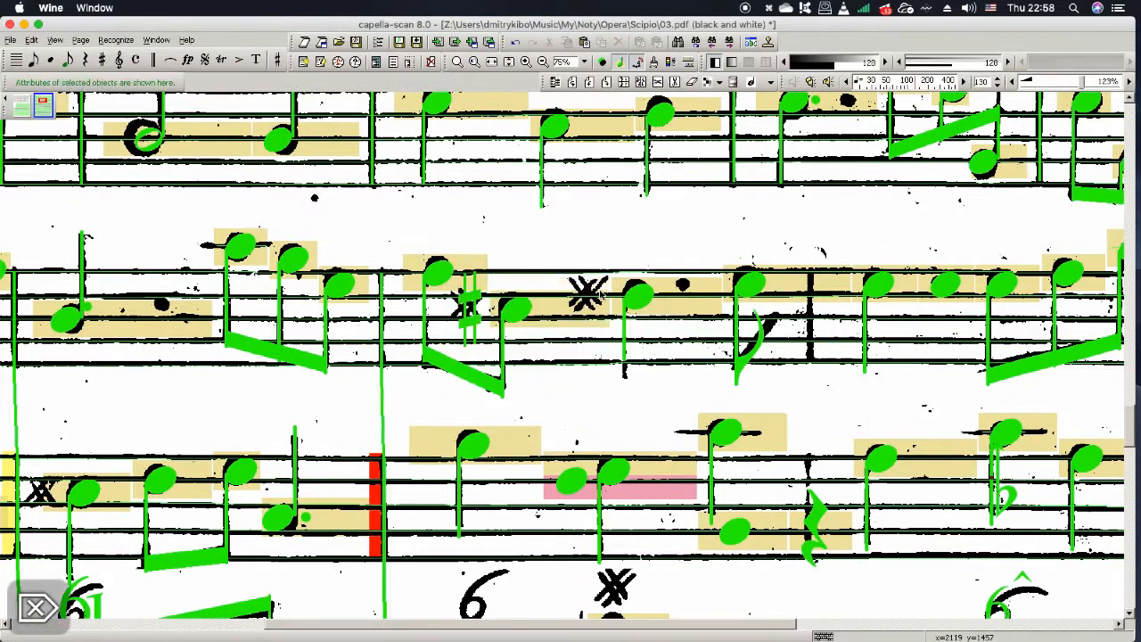
{"action": "left_click", "coordinate": [624, 369]}
Step: Place a through barline after the system's third measure and dot the first quarter of the violin's fourth measure
{"action": "scroll", "coordinate": [624, 370], "scroll_direction": "right", "scroll_amount": 5}
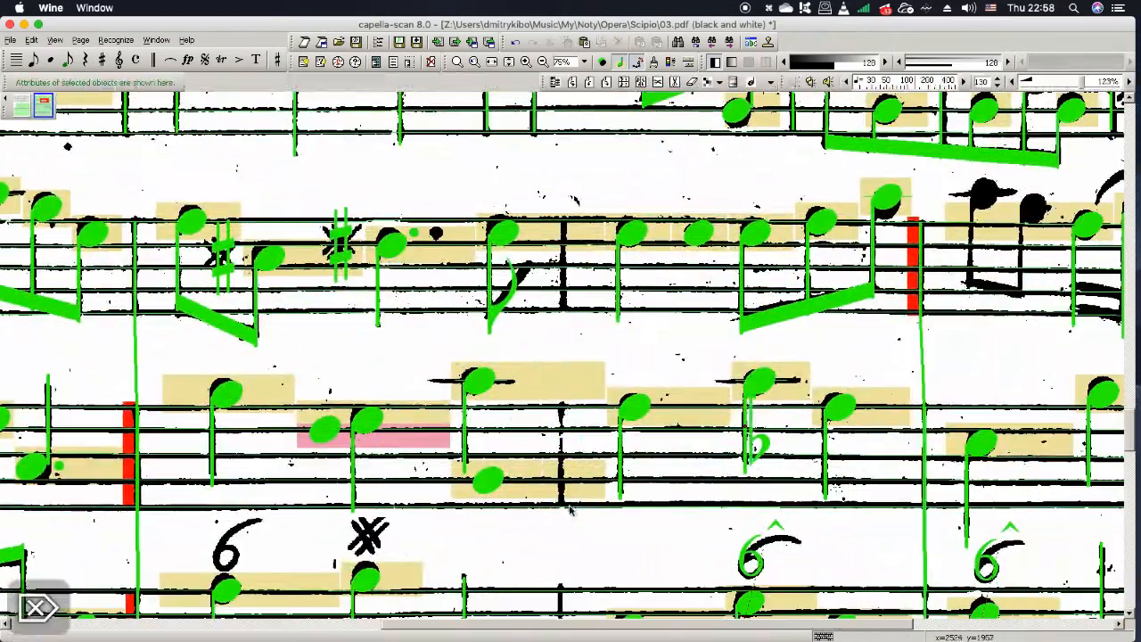
{"action": "left_click", "coordinate": [560, 433]}
{"action": "left_click", "coordinate": [571, 522]}
{"action": "scroll", "coordinate": [571, 522], "scroll_direction": "right", "scroll_amount": 5}
{"action": "scroll", "coordinate": [624, 401], "scroll_direction": "left", "scroll_amount": 2}
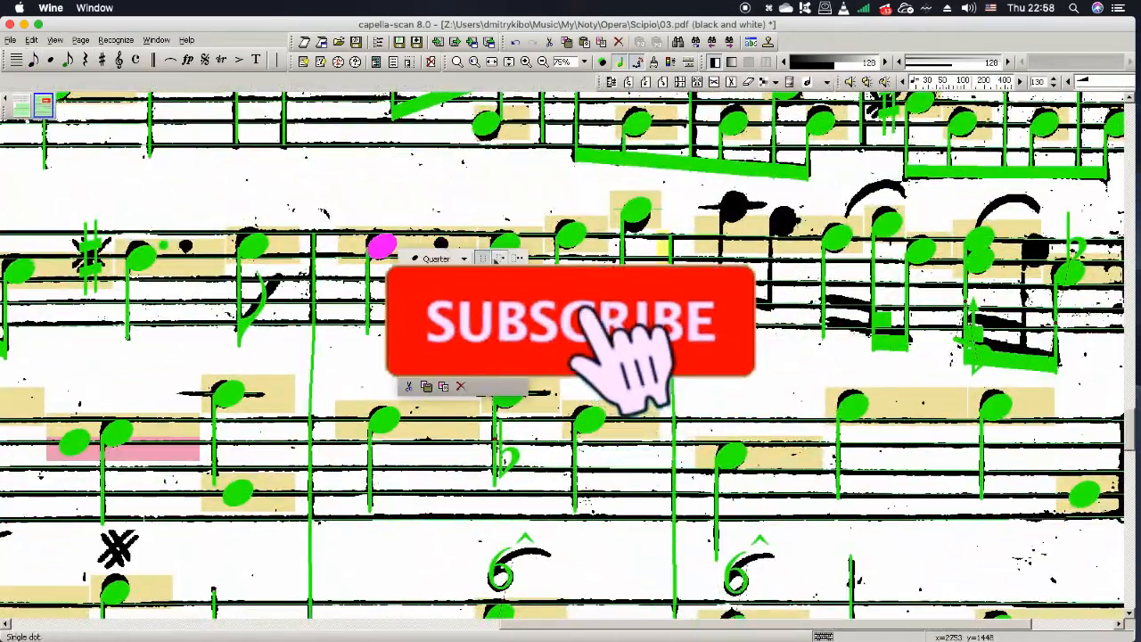
Step: Insert and beam the two missing eighths opening the violin's last measure and slur the sixteenth pairs after them
{"action": "left_click", "coordinate": [772, 223]}
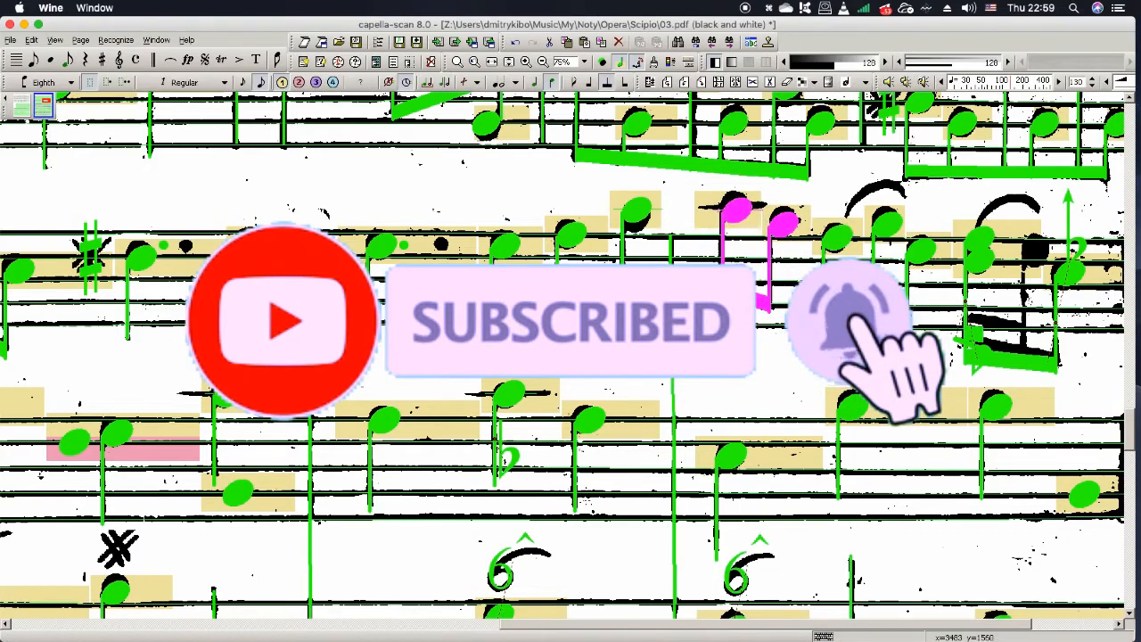
{"action": "left_click", "coordinate": [767, 303]}
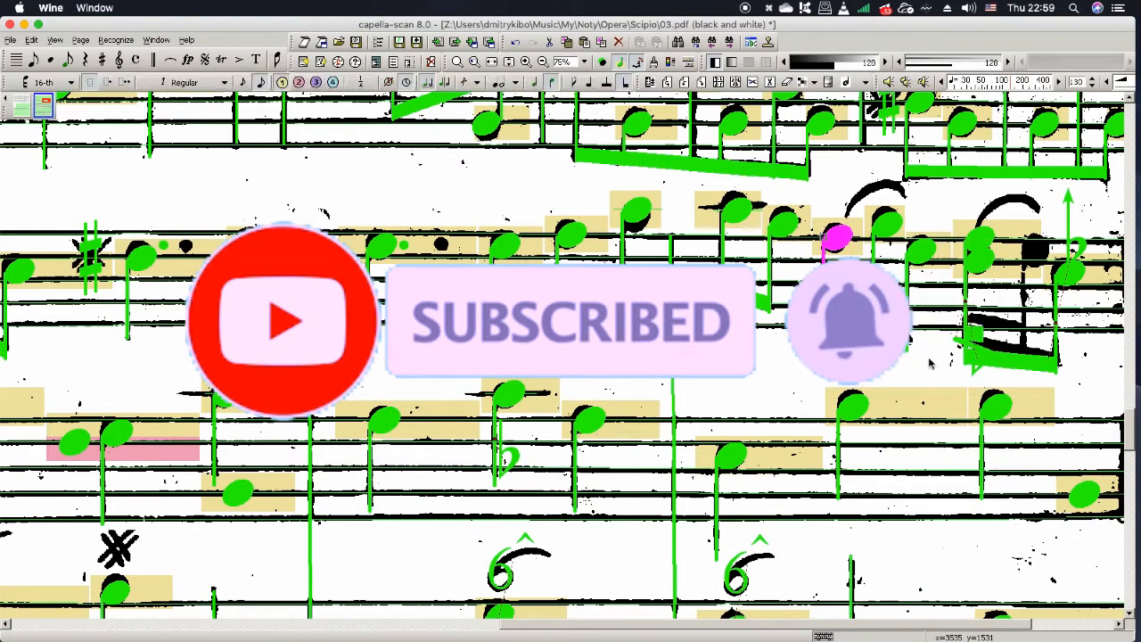
{"action": "left_click", "coordinate": [887, 207]}
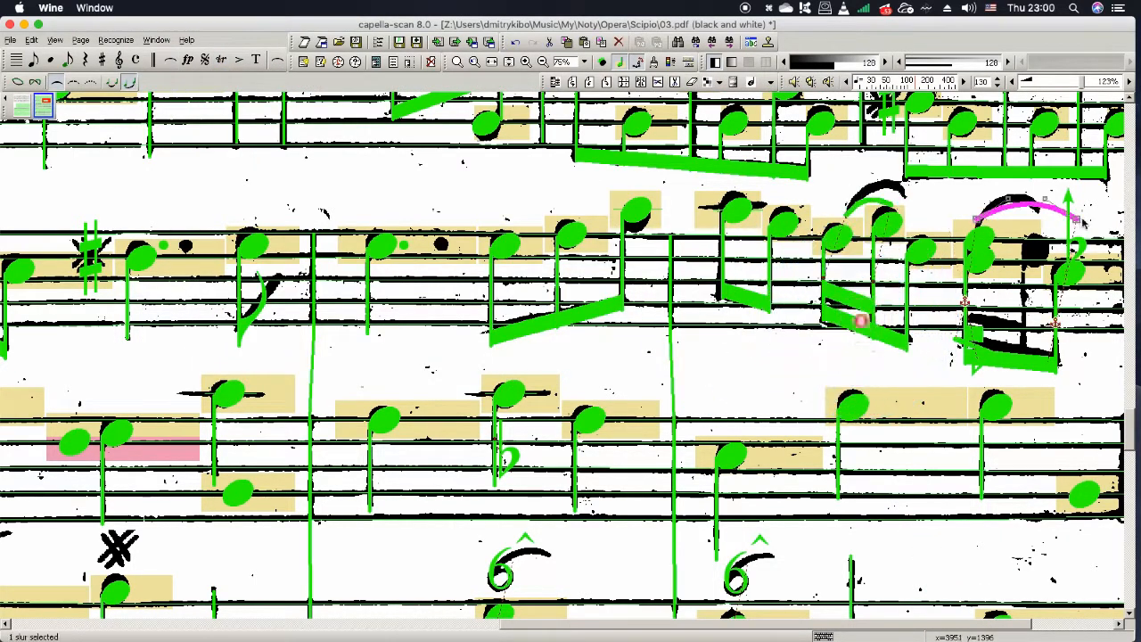
Step: Insert the missing middle note in the violin's final group, beam the sixteenths with the eighth and delete the misread extra head and stem
{"action": "left_click", "coordinate": [1016, 260]}
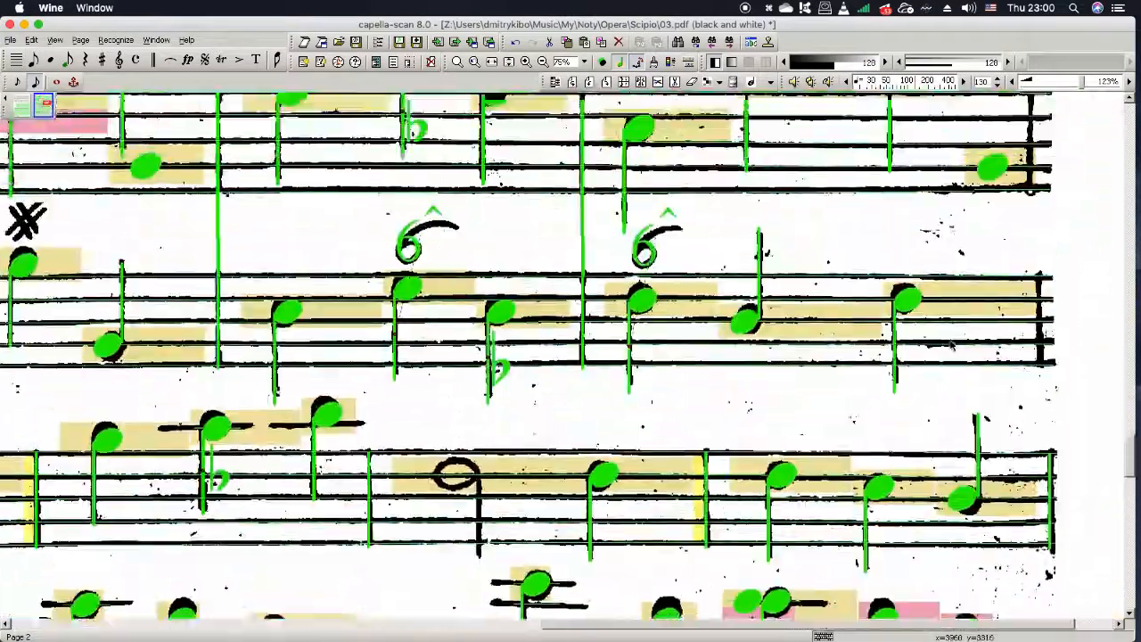
{"action": "scroll", "coordinate": [951, 345], "scroll_direction": "up", "scroll_amount": 5}
{"action": "left_click", "coordinate": [796, 372]}
{"action": "left_click", "coordinate": [807, 268]}
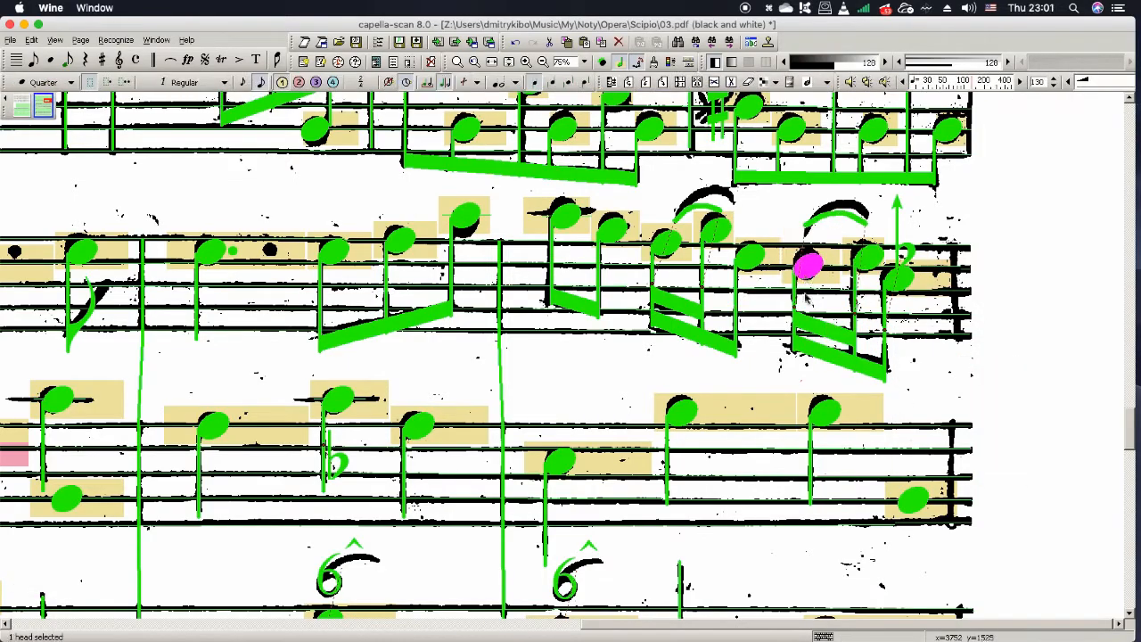
{"action": "key", "text": "BackSpace"}
Step: Delete the misread note heads in the viola's third measure and the misread flag in its fourth
{"action": "scroll", "coordinate": [624, 374], "scroll_direction": "down", "scroll_amount": 3}
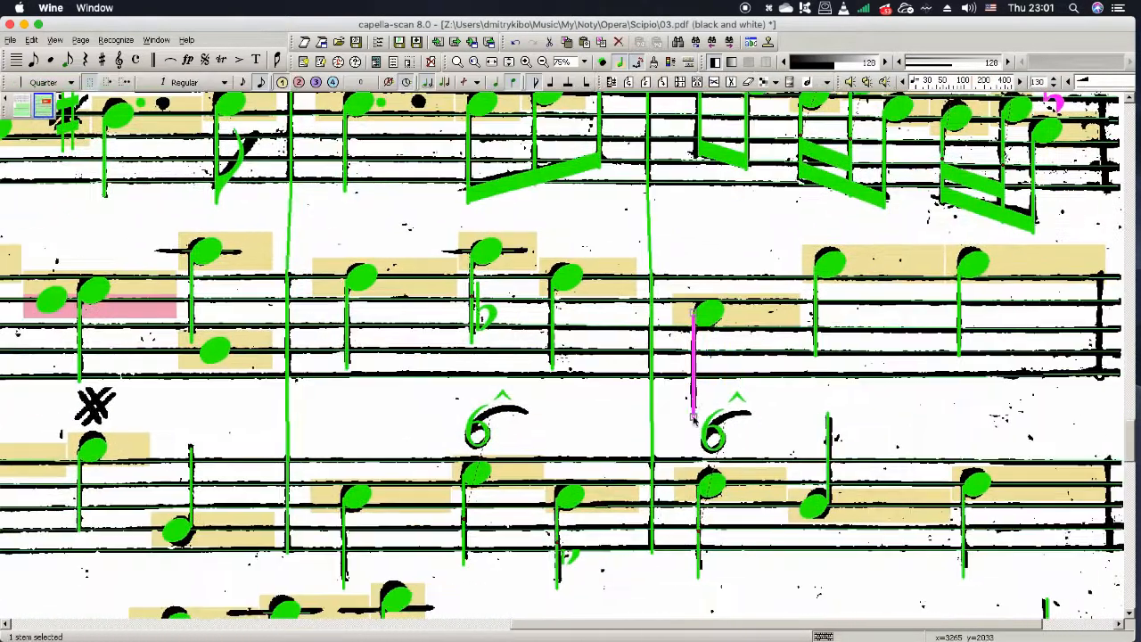
{"action": "key", "text": "BackSpace"}
{"action": "scroll", "coordinate": [561, 436], "scroll_direction": "left", "scroll_amount": 4}
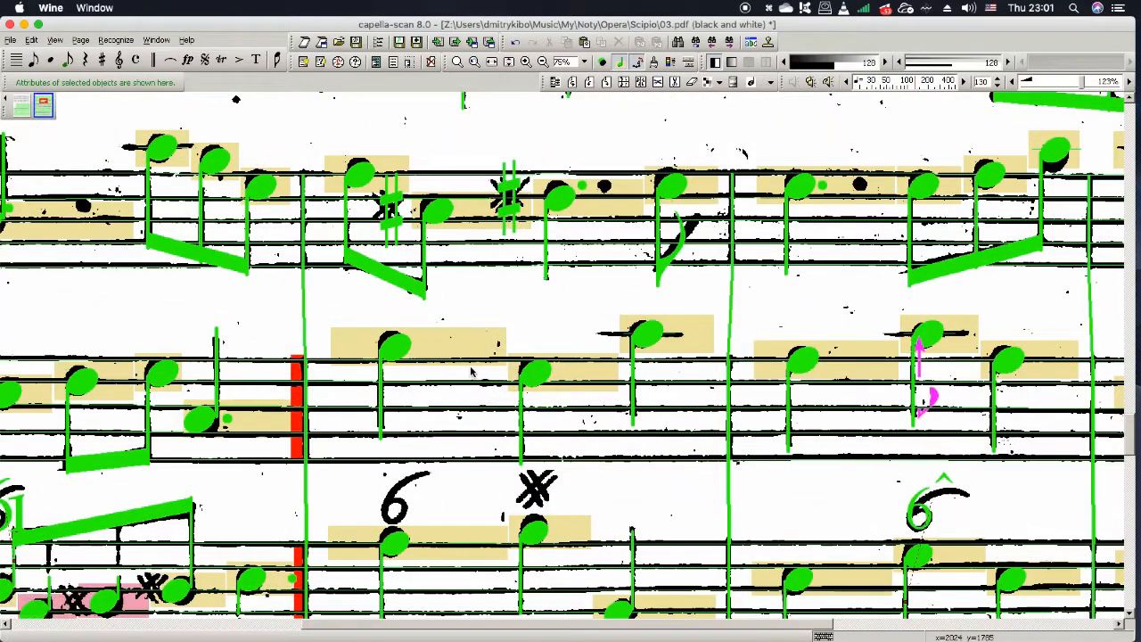
Step: Remove the misread dot from the last quarter of the viola's second measure and add a sharp before its first note
{"action": "scroll", "coordinate": [472, 371], "scroll_direction": "left", "scroll_amount": 4}
{"action": "left_click", "coordinate": [526, 381]}
{"action": "left_click", "coordinate": [285, 347]}
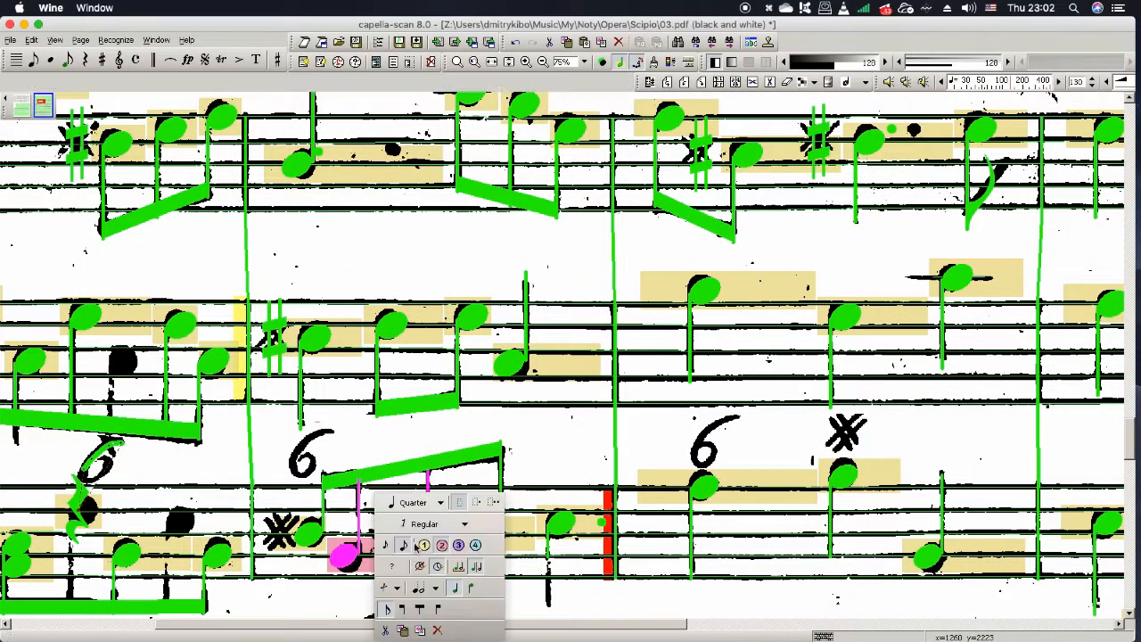
Step: Add sharps before the first, third and fourth beamed notes of the cello's second measure and stem its last quarter downward
{"action": "left_click", "coordinate": [327, 488]}
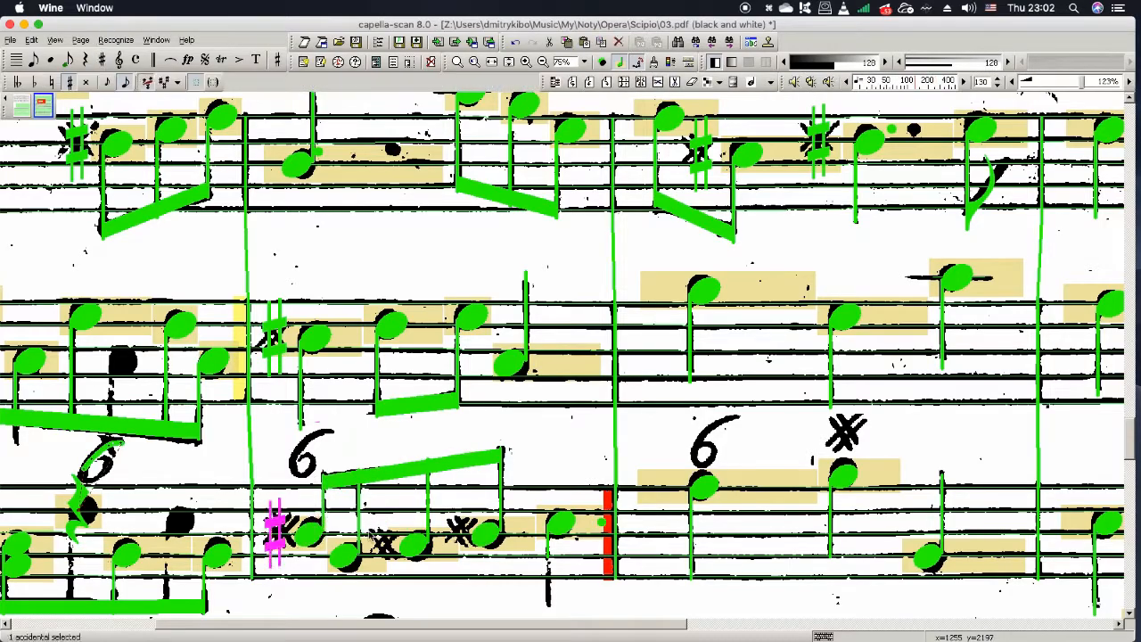
{"action": "left_click", "coordinate": [551, 528]}
{"action": "scroll", "coordinate": [452, 364], "scroll_direction": "left", "scroll_amount": 5}
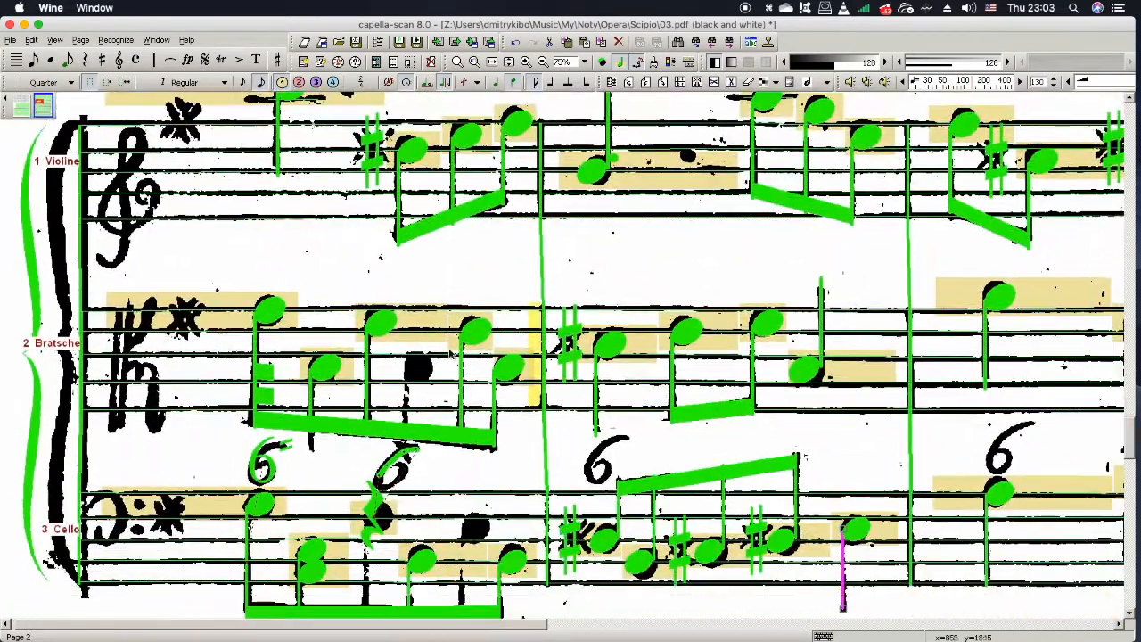
Step: Insert the viola's missing fourth eighth and the cello's missing third and fifth eighths in the first measure, replacing the misread rest
{"action": "key", "text": "8"}
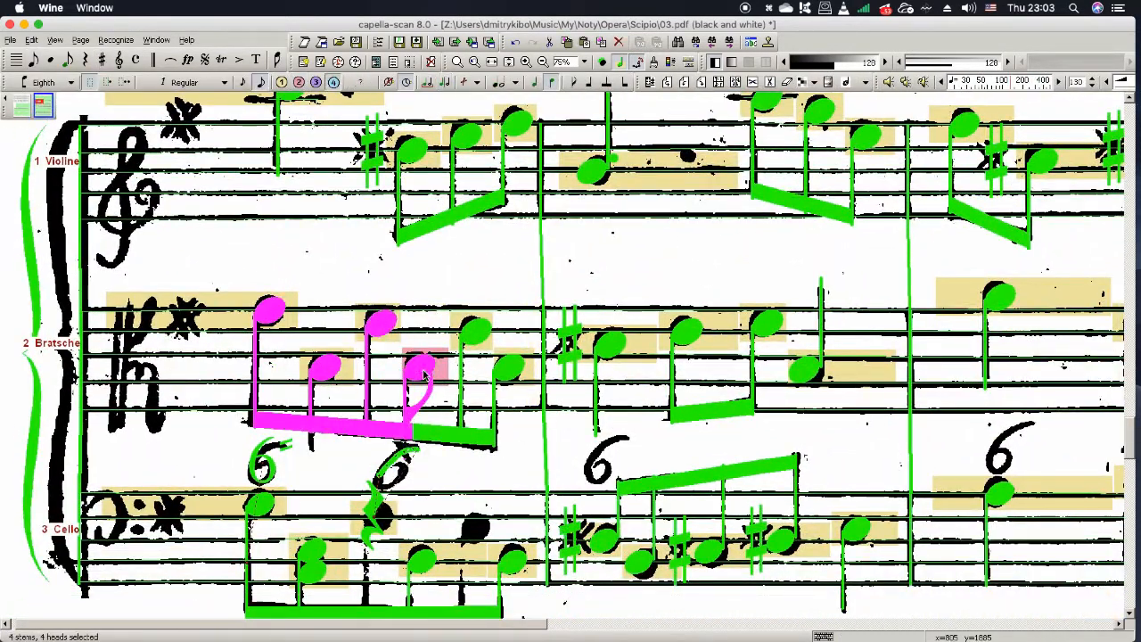
{"action": "key", "text": "BackSpace"}
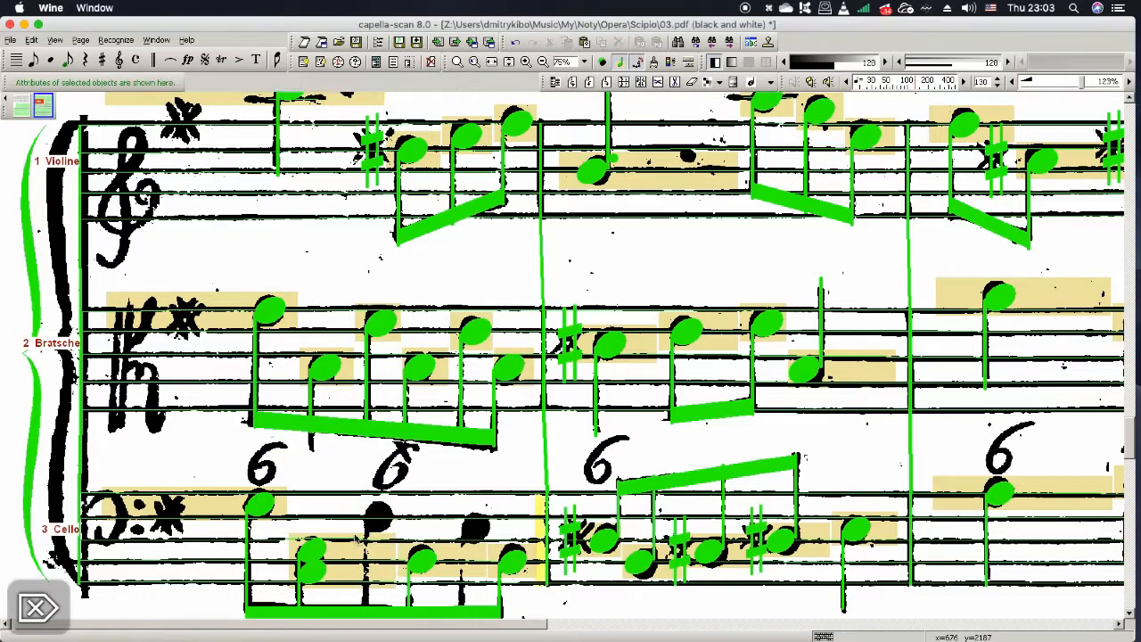
{"action": "left_click_drag", "start_coordinate": [378, 517], "coordinate": [363, 599]}
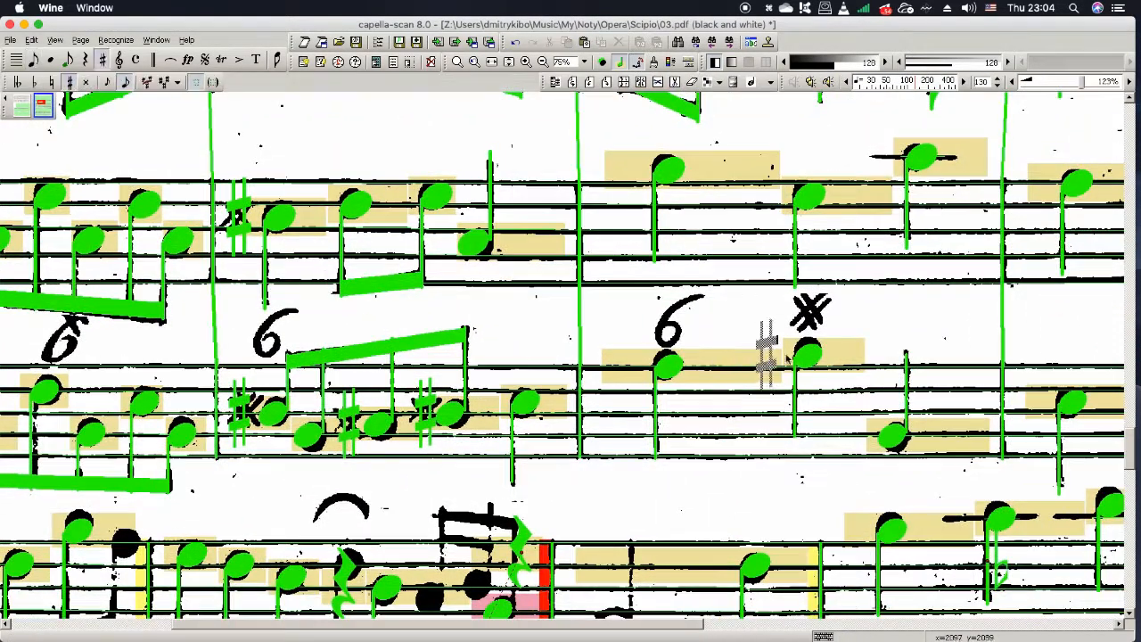
Step: Add the treble, C and bass clefs with one-sharp key signatures at the start of the system's three staves
{"action": "scroll", "coordinate": [787, 356], "scroll_direction": "up", "scroll_amount": 15}
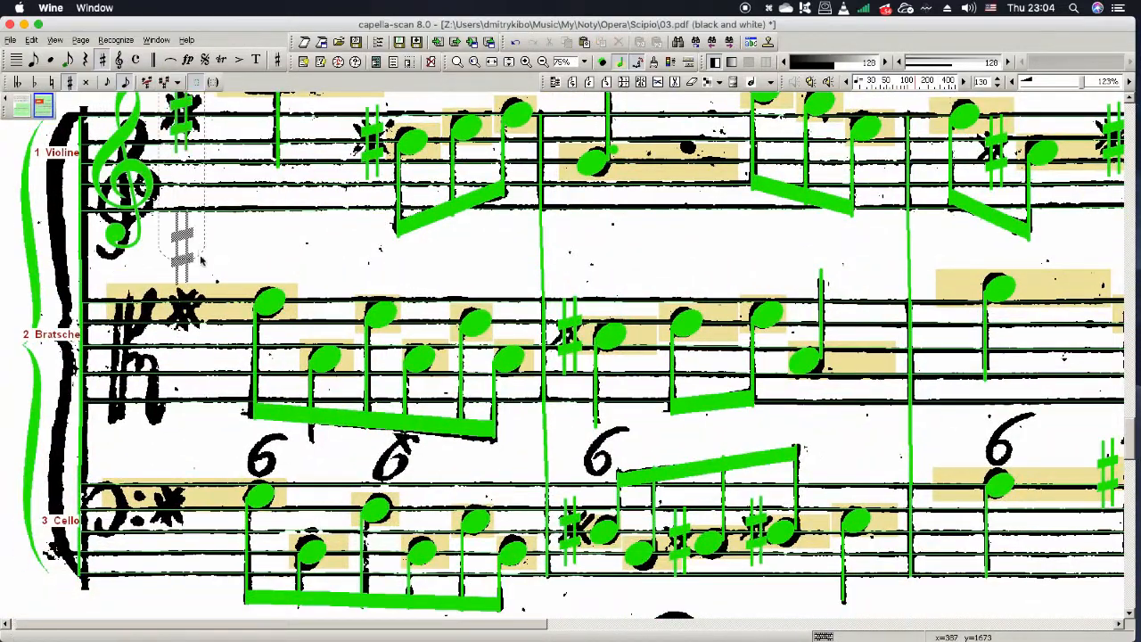
{"action": "key", "text": "Escape"}
Step: Enter the bass figures 6 above the cello staff, replacing the misread ones in its last two measures
{"action": "scroll", "coordinate": [201, 82], "scroll_direction": "down", "scroll_amount": 5}
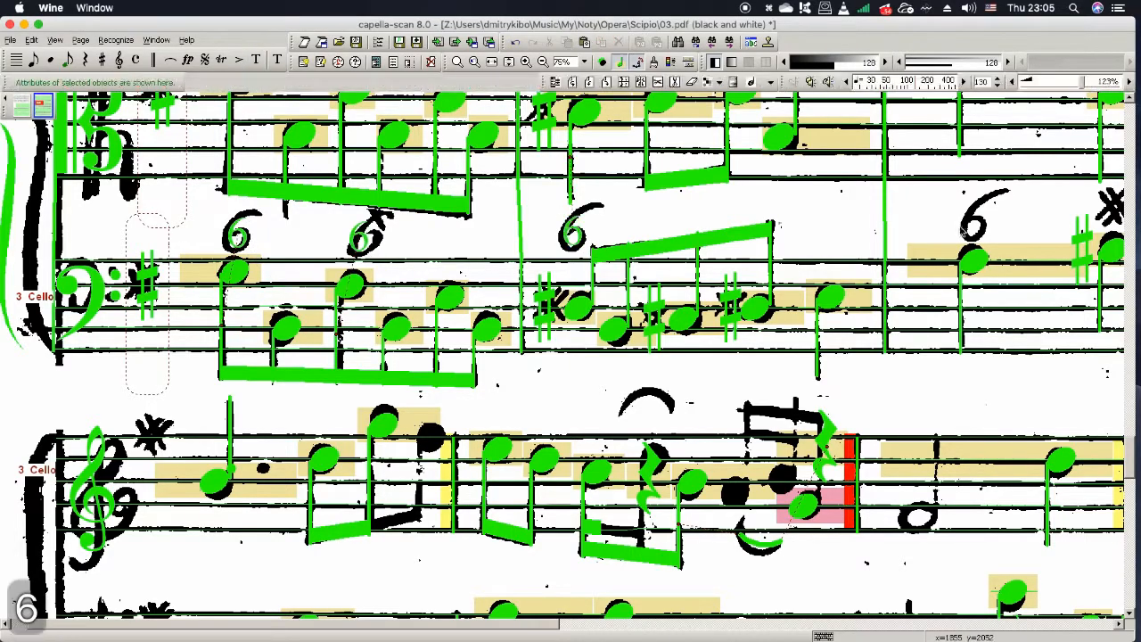
{"action": "scroll", "coordinate": [927, 226], "scroll_direction": "right", "scroll_amount": 5}
{"action": "key", "text": "BackSpace"}
{"action": "type", "text": "6"}
{"action": "scroll", "coordinate": [981, 237], "scroll_direction": "left", "scroll_amount": 10}
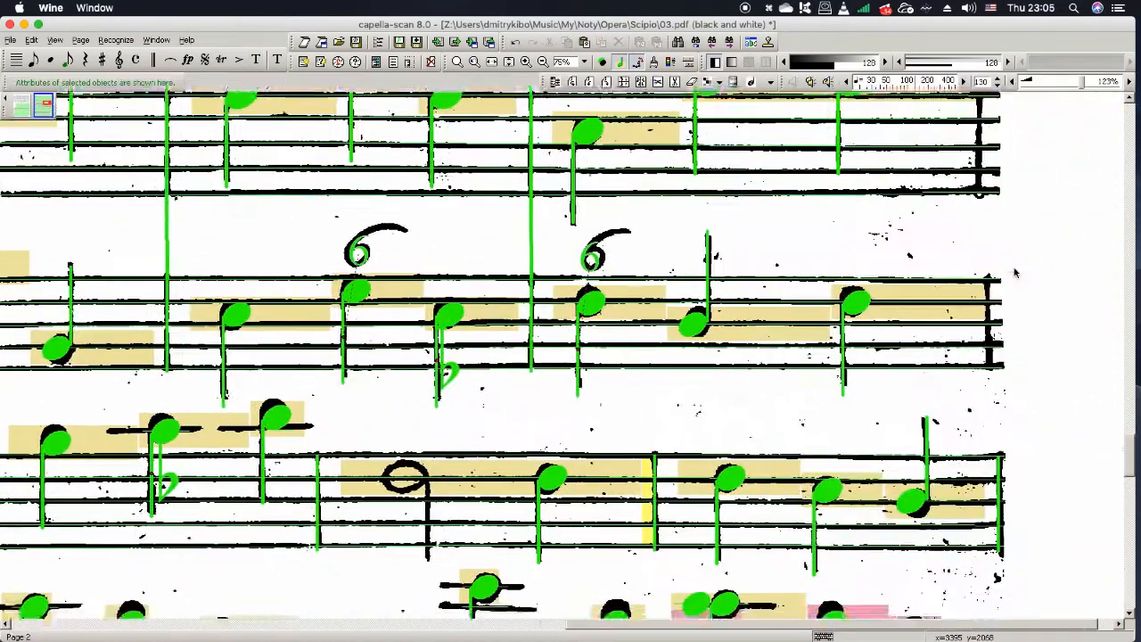
Step: Enter the bass figures 6 and 4 above the cello staff of the preceding system
{"action": "scroll", "coordinate": [670, 409], "scroll_direction": "right", "scroll_amount": 10}
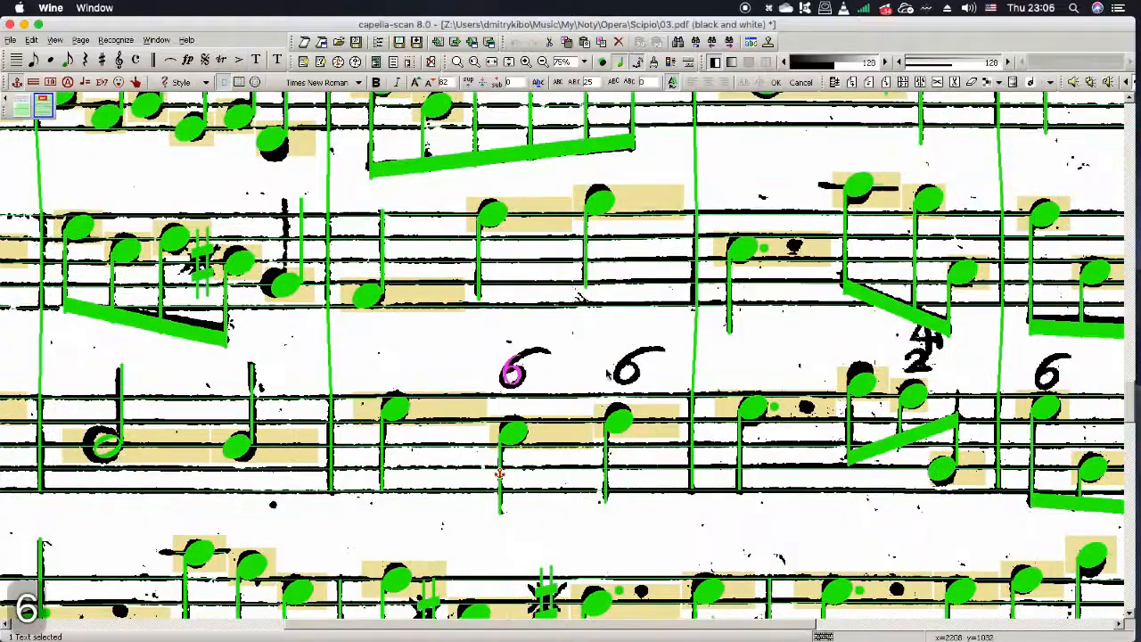
{"action": "type", "text": "4"}
Step: Assign Violine, Bratsche and Cello to the following system's staves and place a through barline after its first measure
{"action": "scroll", "coordinate": [1007, 385], "scroll_direction": "right", "scroll_amount": 15}
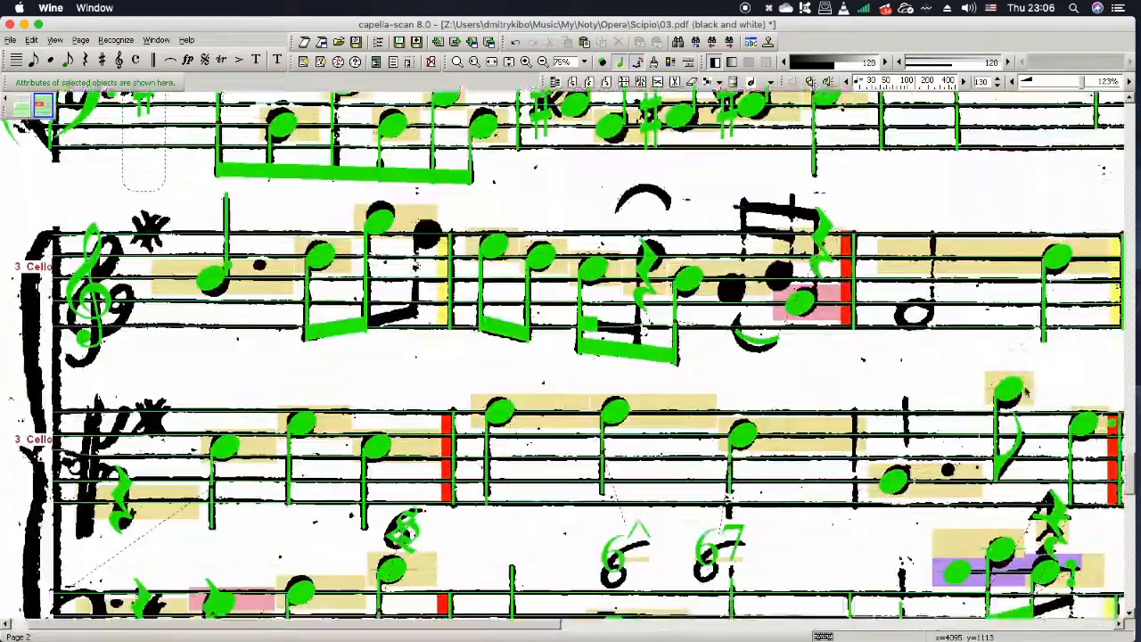
{"action": "scroll", "coordinate": [1025, 392], "scroll_direction": "up", "scroll_amount": 2}
{"action": "left_click", "coordinate": [220, 269]}
{"action": "left_click", "coordinate": [347, 83]}
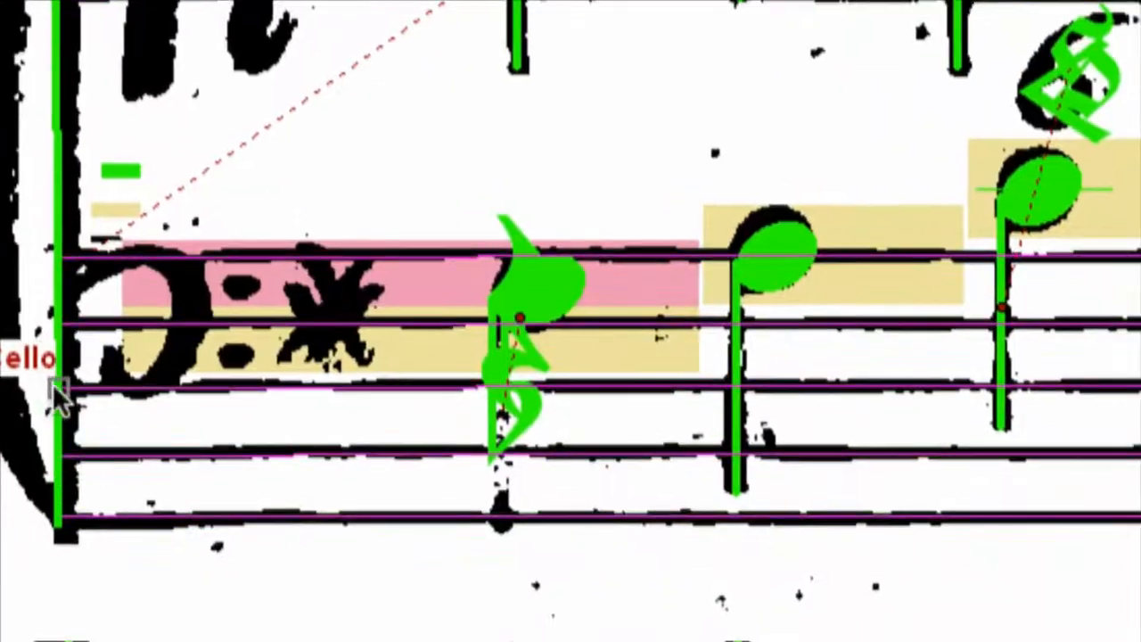
{"action": "left_click", "coordinate": [502, 389]}
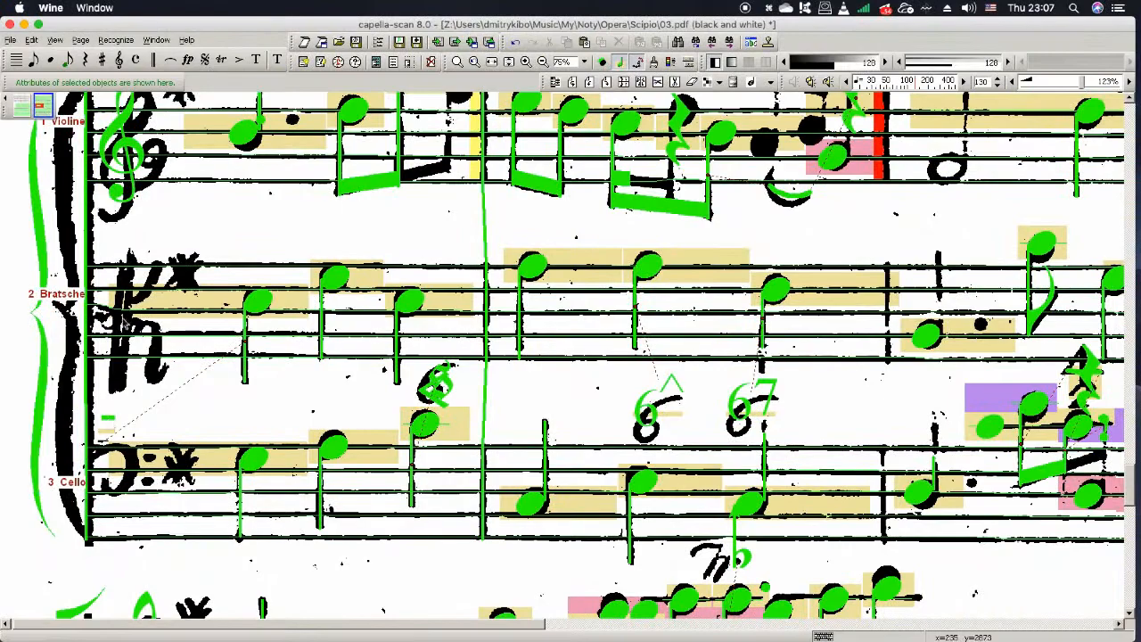
Step: Delete the misread figures, symbols and note heads in and around the cello's third measure
{"action": "scroll", "coordinate": [777, 385], "scroll_direction": "right", "scroll_amount": 10}
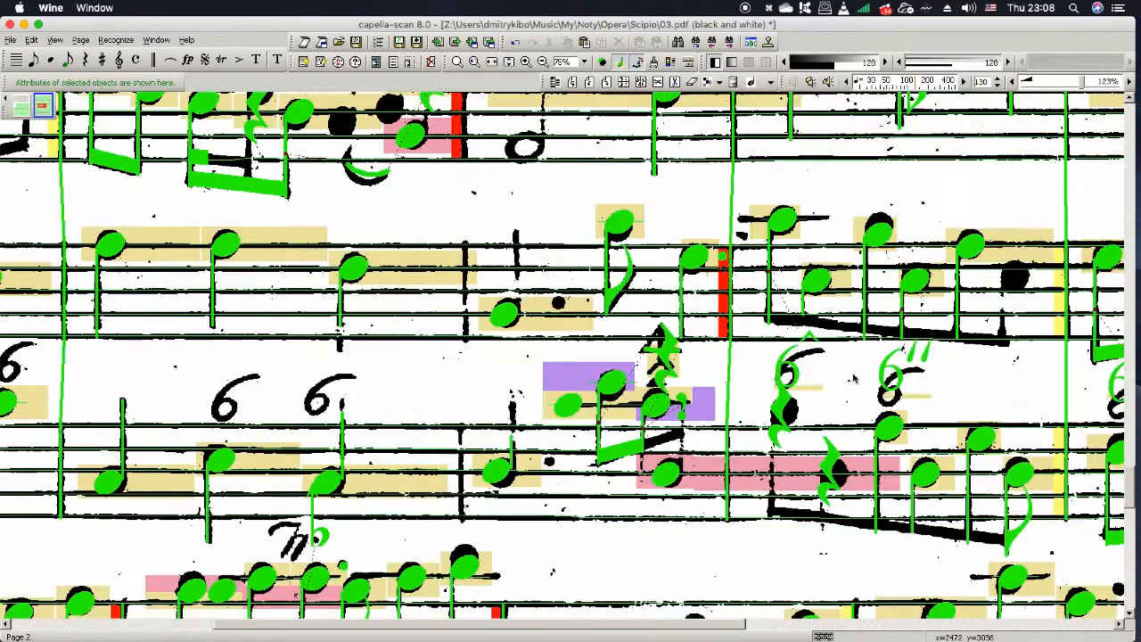
{"action": "left_click", "coordinate": [589, 441]}
{"action": "key", "text": "BackSpace"}
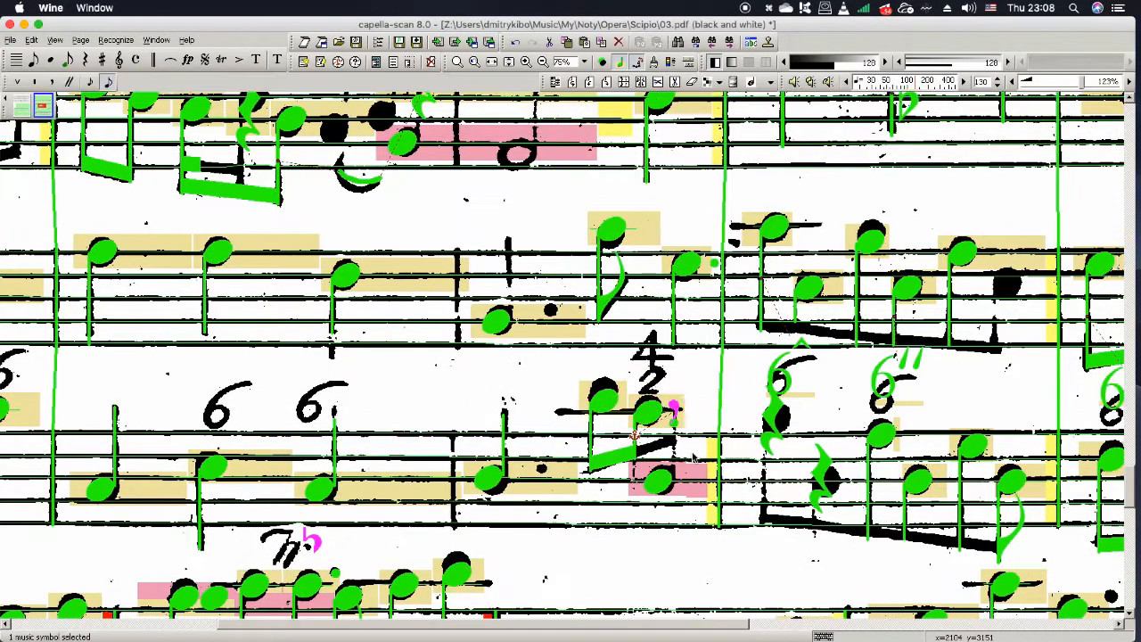
{"action": "key", "text": "BackSpace"}
{"action": "key", "text": "BackSpace"}
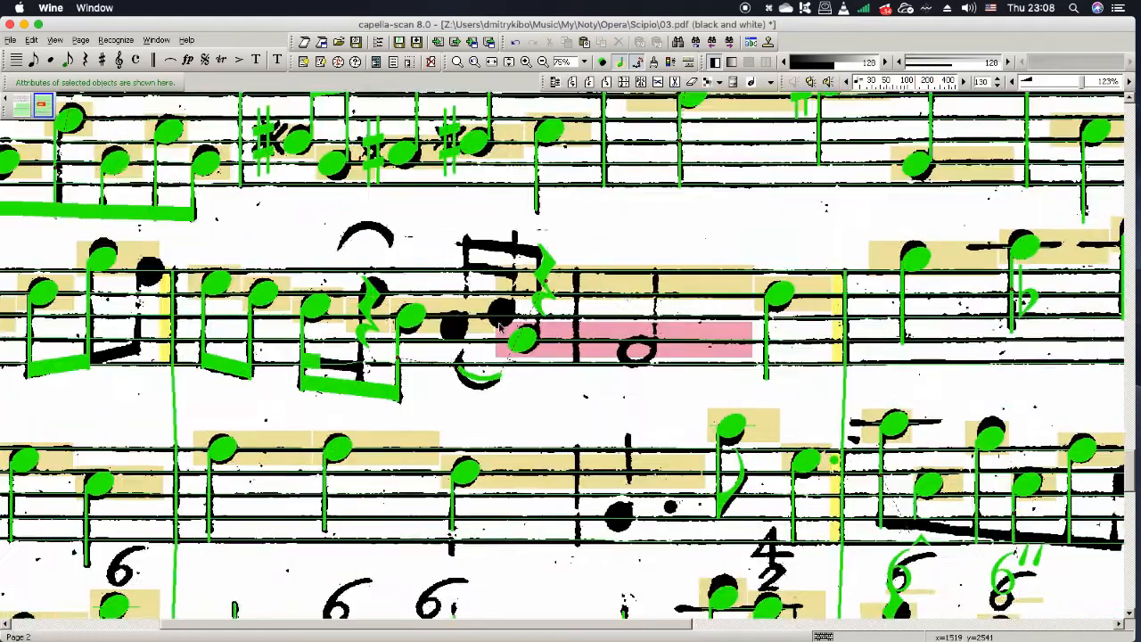
{"action": "scroll", "coordinate": [488, 385], "scroll_direction": "left", "scroll_amount": 5}
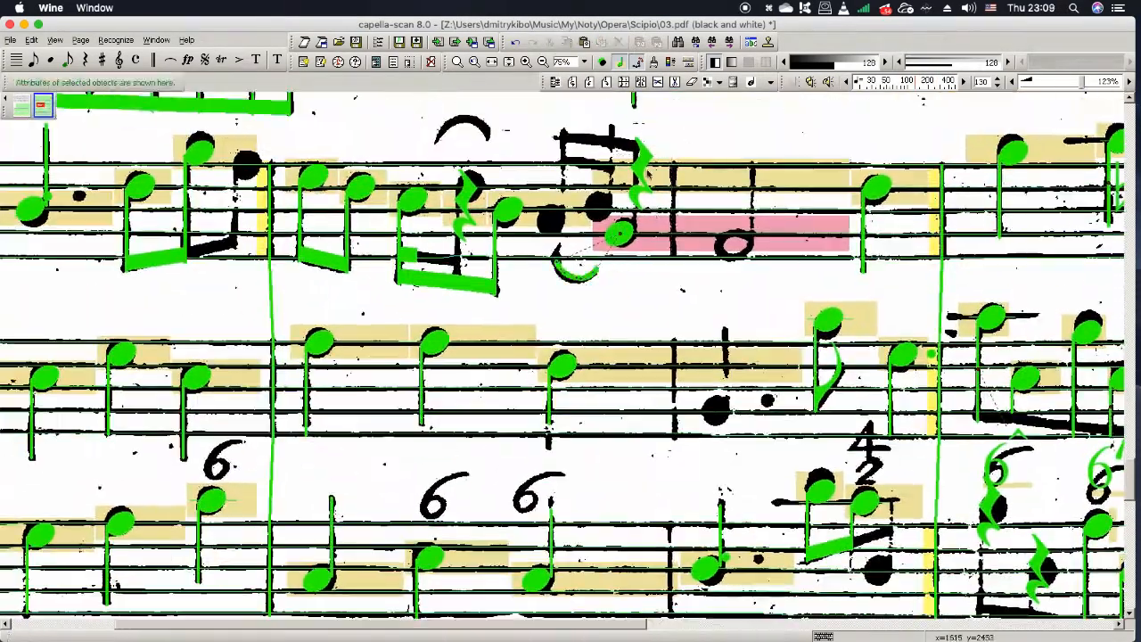
Step: Place a C-clef on the Bratsche staff, a bass clef on the Cello staff and a one-sharp key signature on the system's staves
{"action": "scroll", "coordinate": [346, 256], "scroll_direction": "down", "scroll_amount": 5}
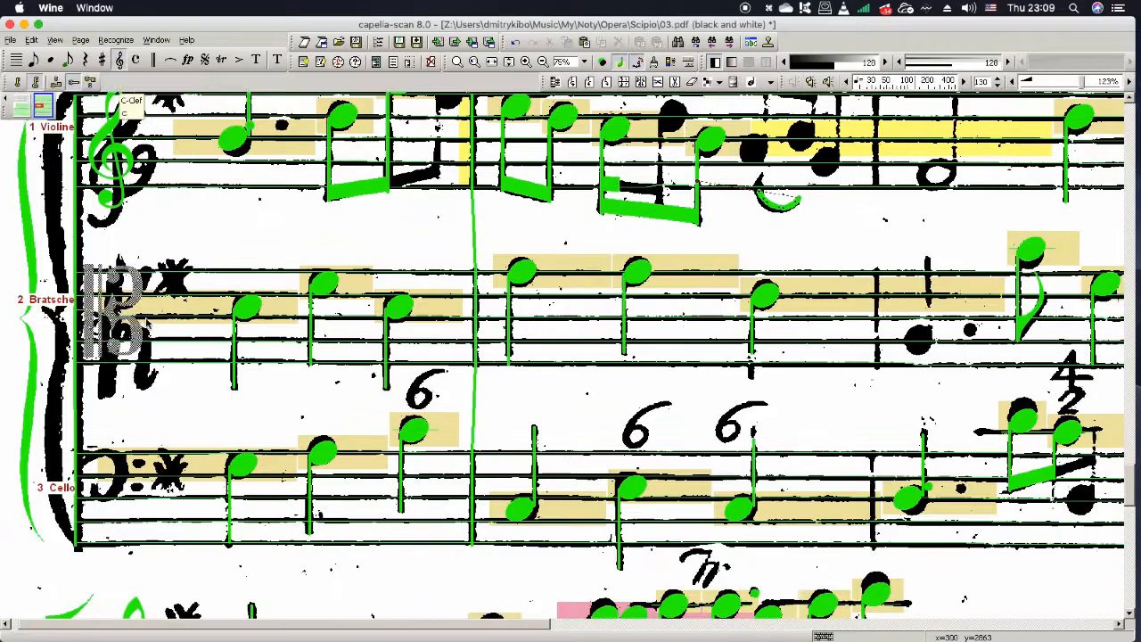
{"action": "left_click", "coordinate": [107, 481]}
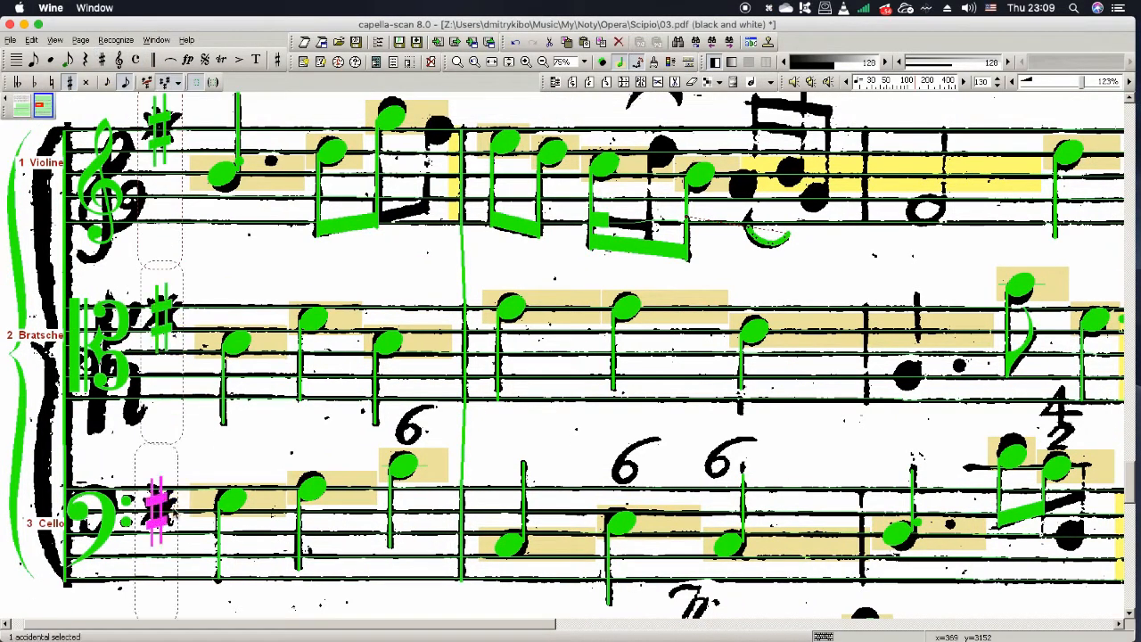
{"action": "left_click", "coordinate": [156, 507]}
Step: Enter the missing Violine notes in the first two measures, including the final three-note group of the second measure
{"action": "left_click", "coordinate": [389, 182]}
{"action": "left_click", "coordinate": [612, 205]}
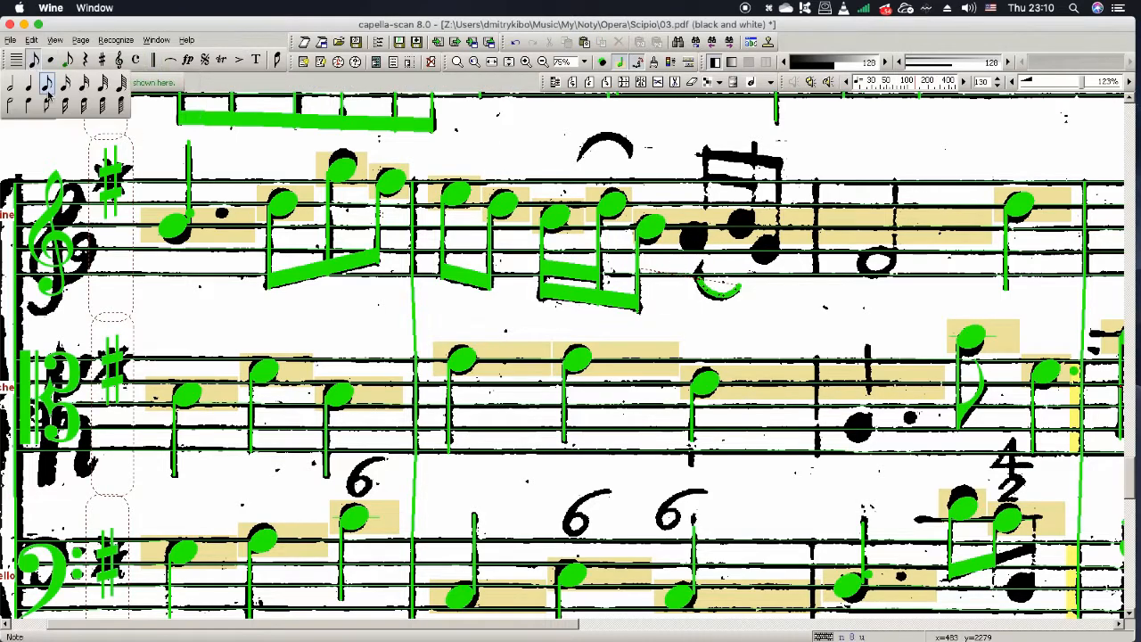
{"action": "left_click", "coordinate": [49, 87]}
{"action": "left_click", "coordinate": [693, 237]}
{"action": "left_click", "coordinate": [739, 225]}
{"action": "left_click", "coordinate": [766, 251]}
Step: Beam the three-note group ending the Violine's second measure and draw slurs below it and above the preceding group
{"action": "right_click", "coordinate": [765, 253]}
{"action": "left_click", "coordinate": [767, 254], "text": "shift"}
{"action": "left_click", "coordinate": [692, 238]}
{"action": "left_click", "coordinate": [764, 248], "text": "shift"}
{"action": "right_click", "coordinate": [766, 249]}
{"action": "left_click", "coordinate": [873, 323]}
{"action": "left_click_drag", "start_coordinate": [740, 284], "coordinate": [739, 254]}
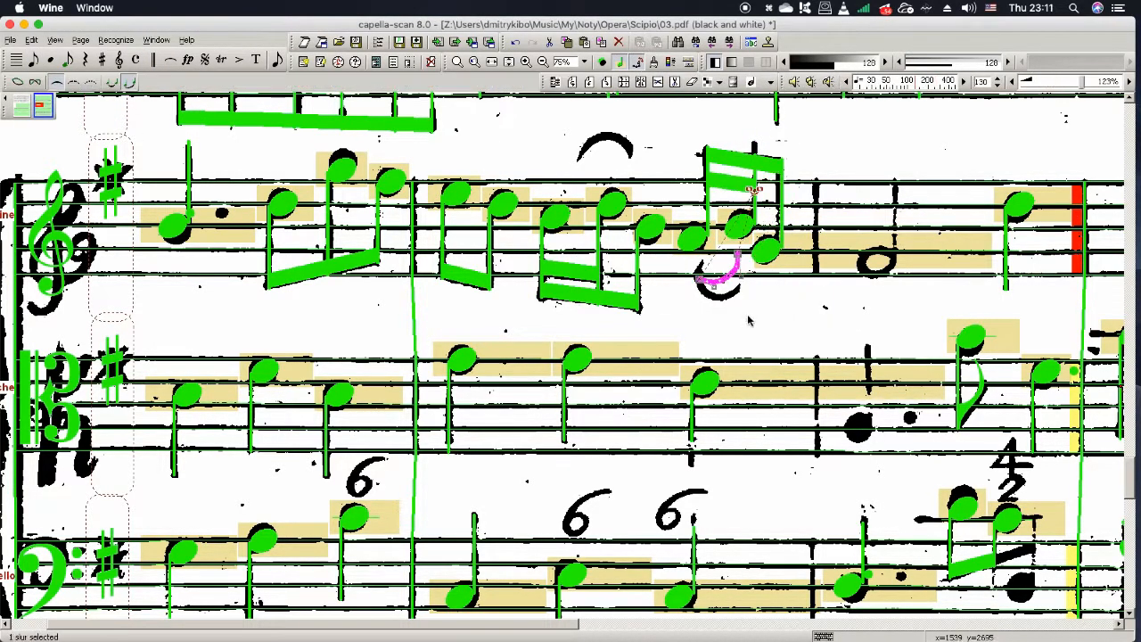
{"action": "scroll", "coordinate": [753, 328], "scroll_direction": "right", "scroll_amount": 10}
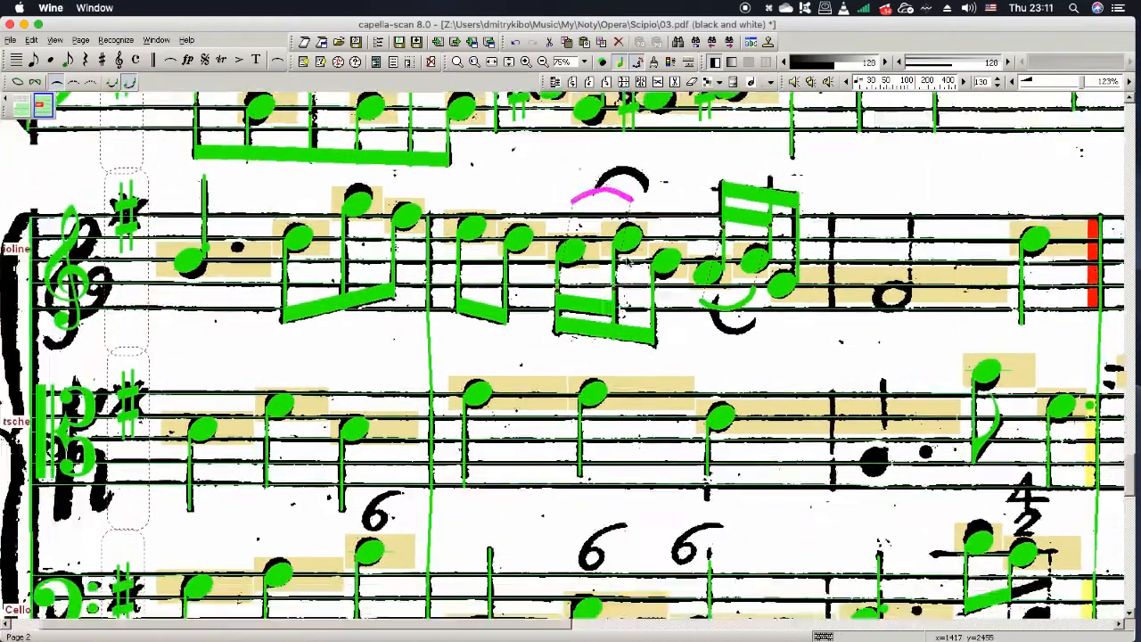
Step: Enter the half note in the Violine's third measure and change the misread eighth in the fifth measure to a half note
{"action": "left_click", "coordinate": [32, 59]}
{"action": "left_click", "coordinate": [48, 85]}
{"action": "scroll", "coordinate": [692, 224], "scroll_direction": "right", "scroll_amount": 4}
{"action": "left_click", "coordinate": [951, 214]}
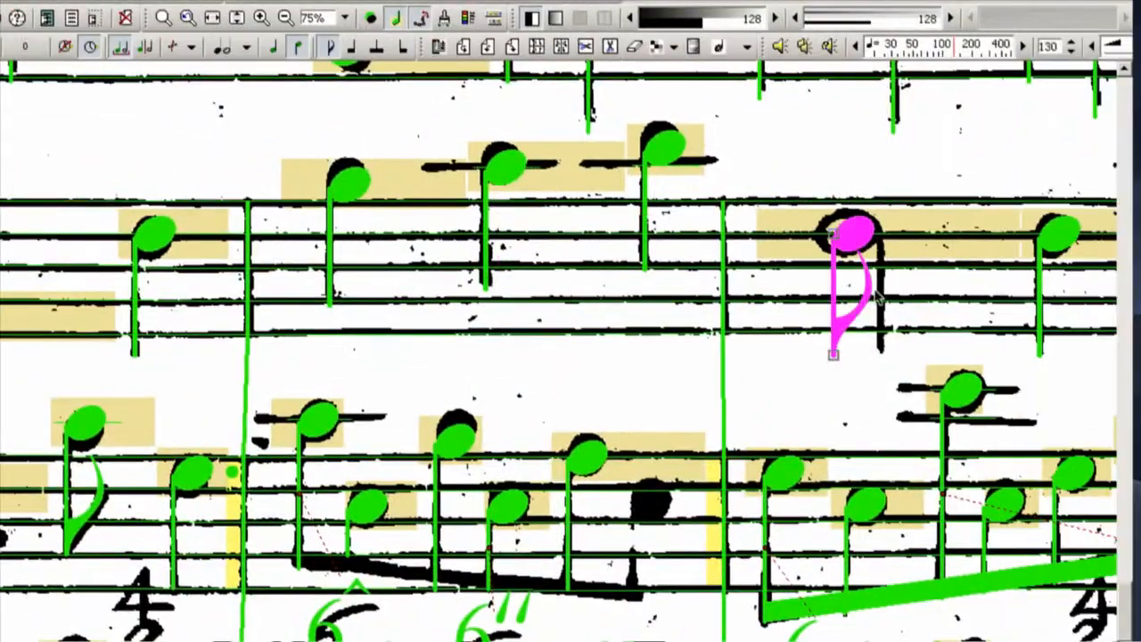
{"action": "right_click", "coordinate": [878, 298]}
{"action": "left_click", "coordinate": [929, 275]}
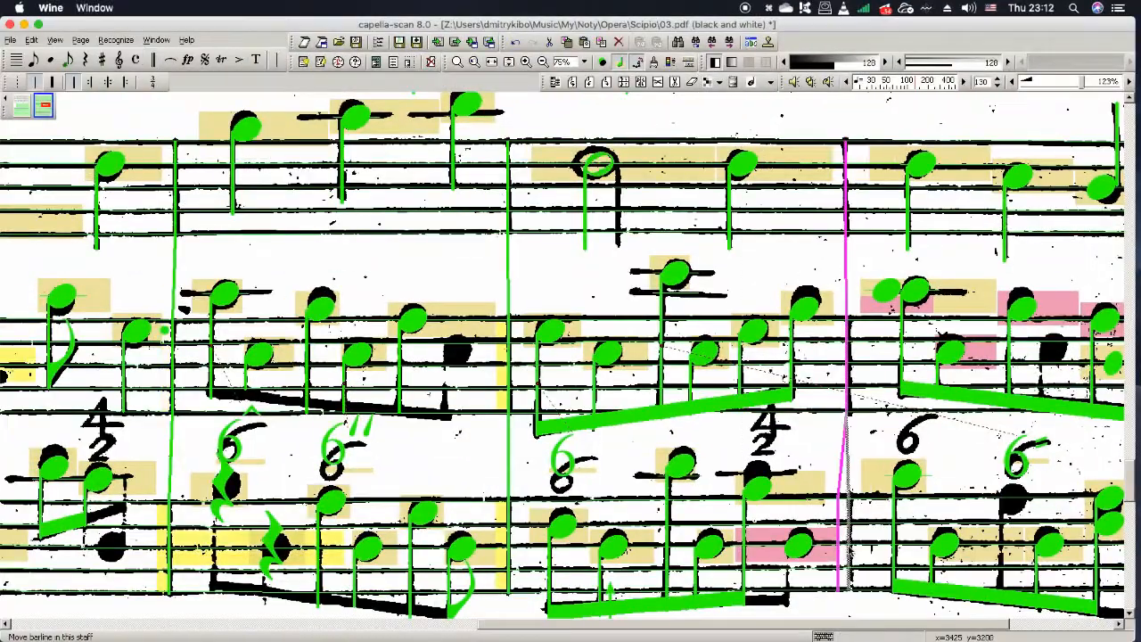
Step: Clear the extra head from the Bratsche's last measure, complete it with the missing eighths and beam the measure
{"action": "scroll", "coordinate": [844, 357], "scroll_direction": "right", "scroll_amount": 4}
{"action": "scroll", "coordinate": [845, 357], "scroll_direction": "down", "scroll_amount": 2}
{"action": "left_click", "coordinate": [876, 410]}
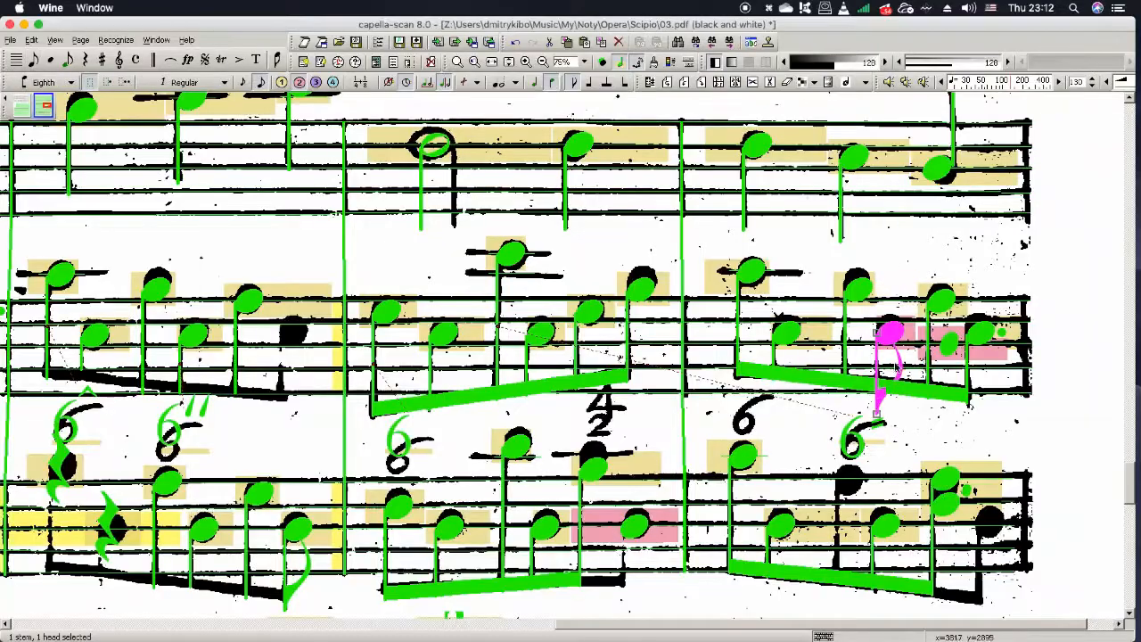
{"action": "right_click", "coordinate": [877, 409]}
{"action": "left_click", "coordinate": [936, 374]}
{"action": "right_click", "coordinate": [980, 332]}
{"action": "left_click", "coordinate": [1025, 375]}
Step: Delete the misread figure above the cello's last measure, then add the missing eighths and beam them
{"action": "left_click", "coordinate": [709, 517]}
{"action": "key", "text": "Delete"}
{"action": "right_click", "coordinate": [922, 604]}
{"action": "left_click", "coordinate": [953, 641]}
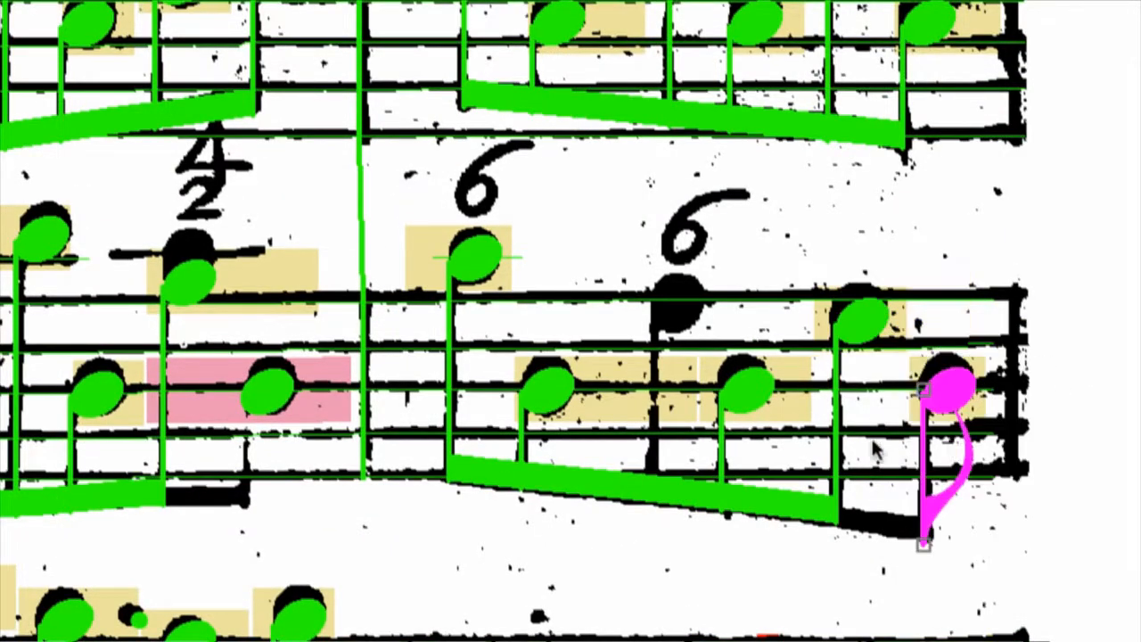
{"action": "left_click", "coordinate": [659, 459]}
{"action": "right_click", "coordinate": [700, 458]}
{"action": "left_click", "coordinate": [731, 553]}
Step: Beam the cello's fifth measure and replace the misread rests and figures in its fourth measure with beamed eighths
{"action": "left_click", "coordinate": [243, 548]}
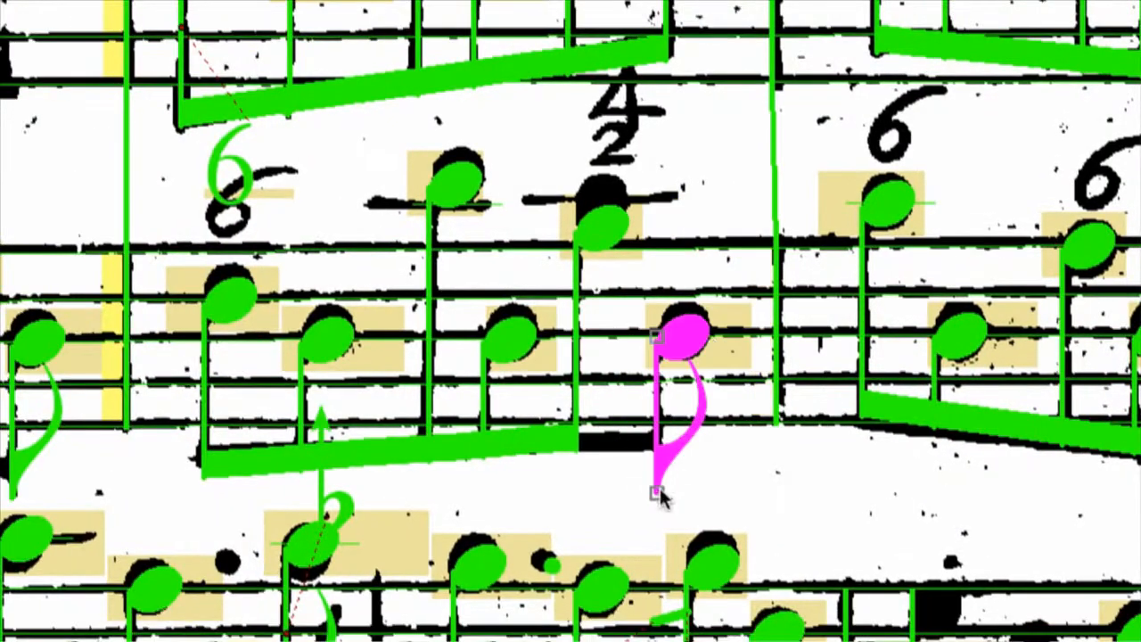
{"action": "left_click", "coordinate": [229, 293]}
{"action": "left_click", "coordinate": [622, 181]}
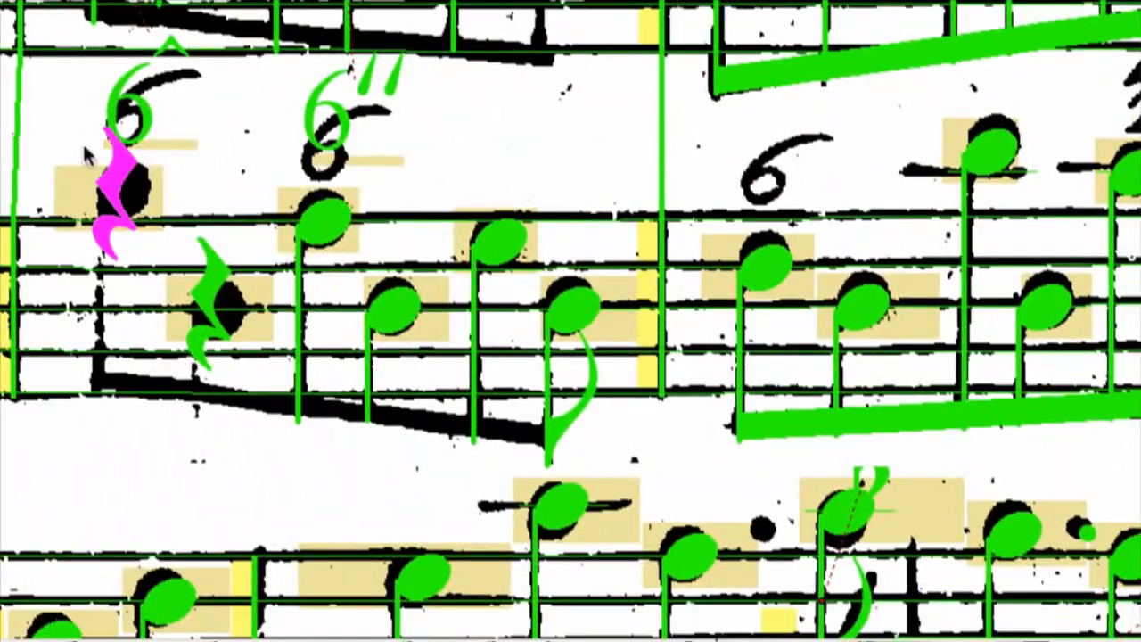
{"action": "left_click_drag", "start_coordinate": [80, 357], "coordinate": [198, 453]}
{"action": "left_click", "coordinate": [675, 273]}
{"action": "left_click", "coordinate": [591, 377]}
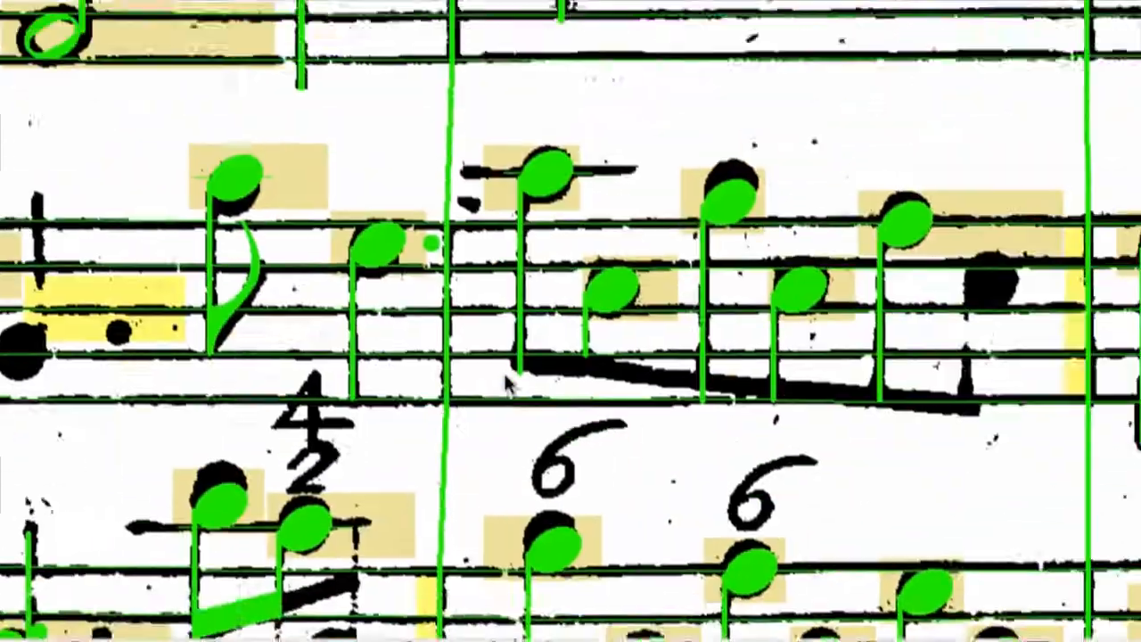
Step: Add the missing last eighth to the Bratsche's fourth measure, set its notes to eighths and beam them
{"action": "left_click", "coordinate": [1043, 373]}
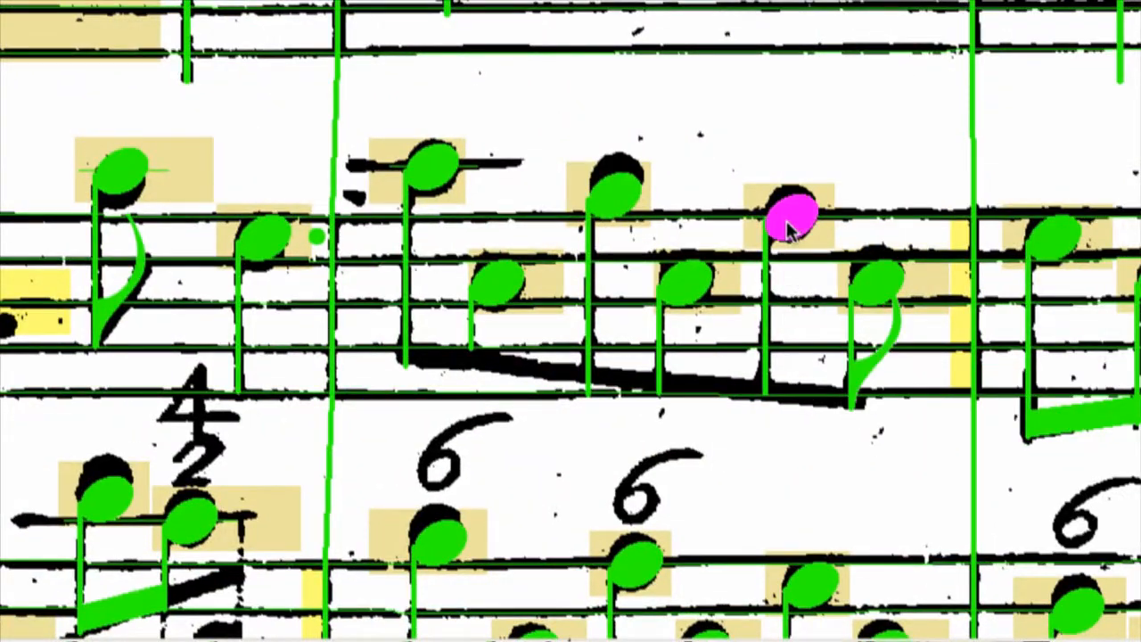
{"action": "left_click", "coordinate": [432, 166], "text": "shift"}
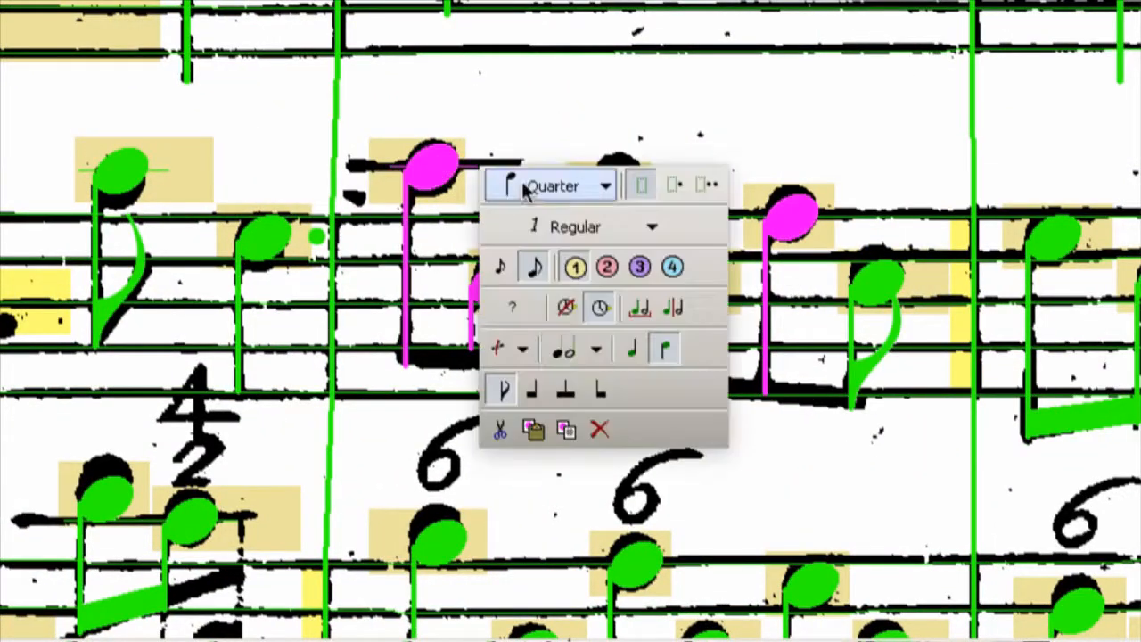
{"action": "left_click", "coordinate": [586, 184]}
{"action": "left_click", "coordinate": [985, 519]}
Step: Place a through barline before the third measure and enter its missing Bratsche dotted quarter and last cello eighth
{"action": "left_click", "coordinate": [849, 417]}
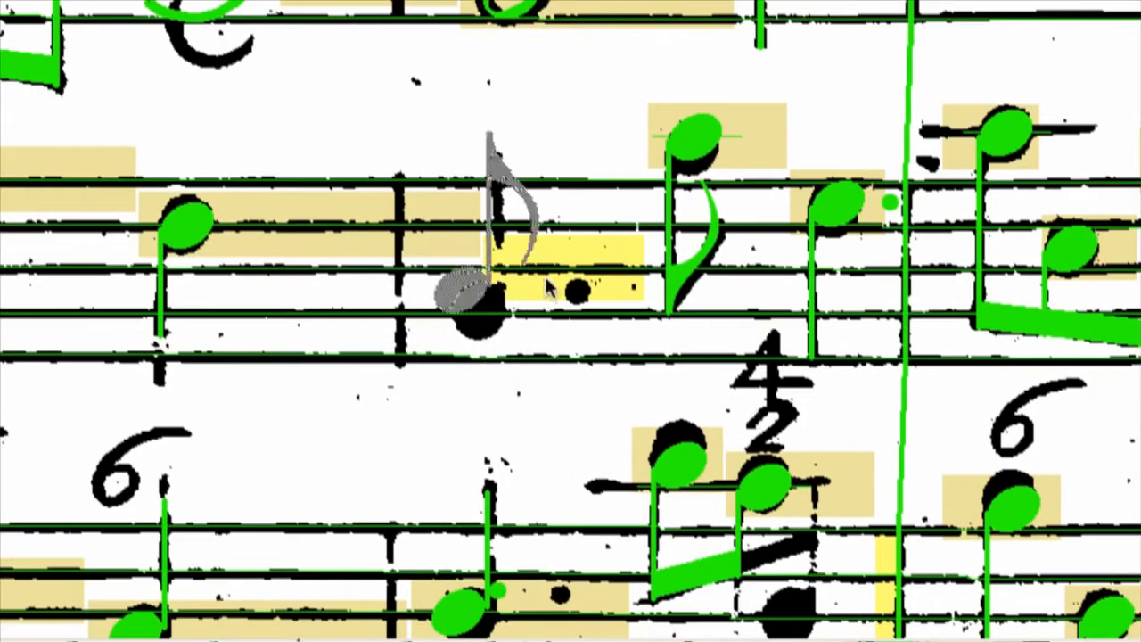
{"action": "left_click", "coordinate": [473, 311]}
{"action": "left_click", "coordinate": [828, 200]}
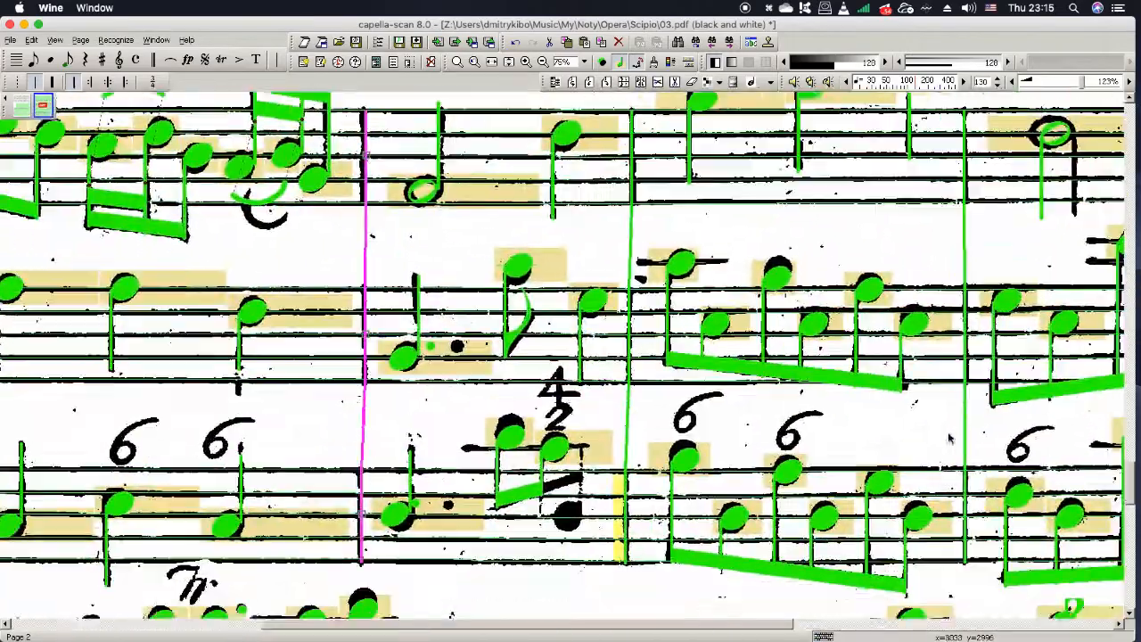
{"action": "left_click", "coordinate": [568, 522]}
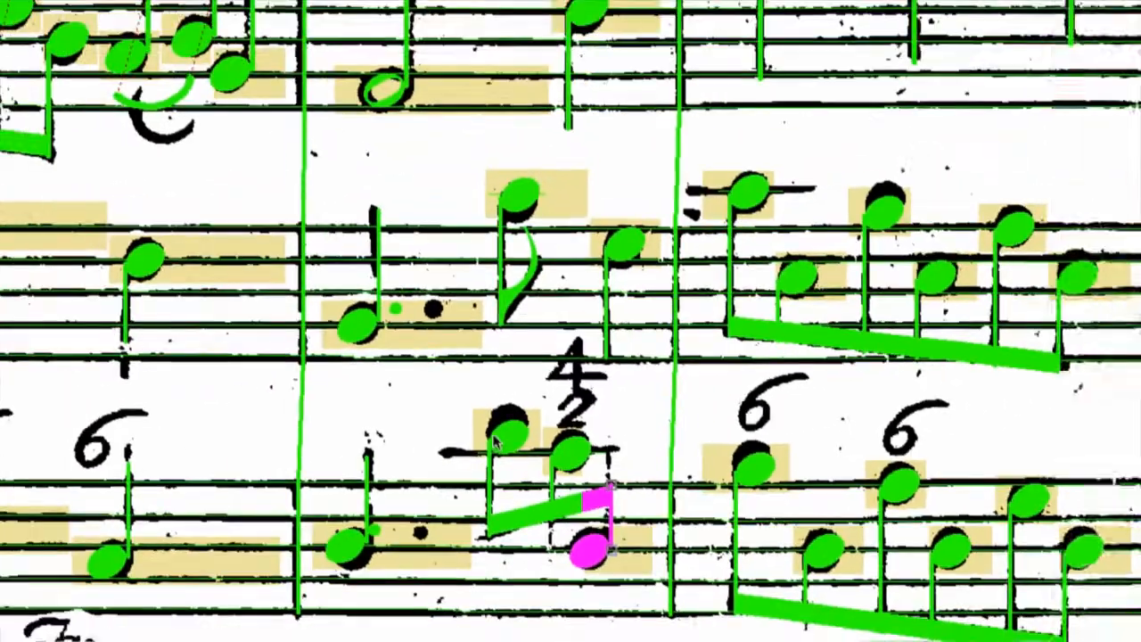
Step: Enter the bass figures 6 and 42 above the cello staff throughout this system
{"action": "scroll", "coordinate": [571, 524], "scroll_direction": "left", "scroll_amount": 10}
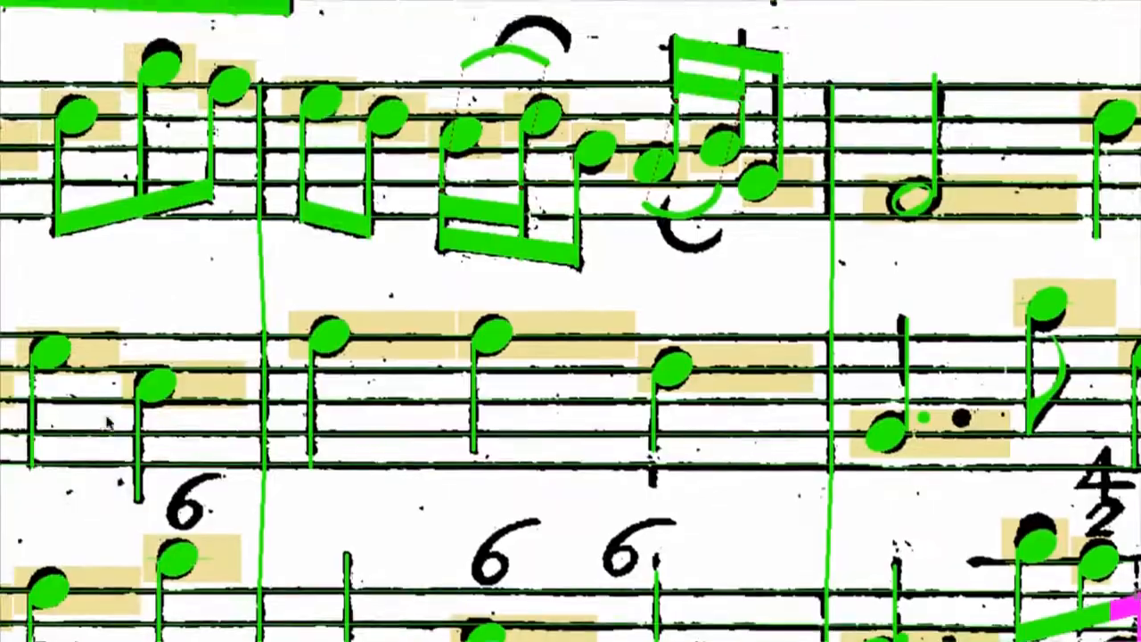
{"action": "left_click", "coordinate": [557, 420]}
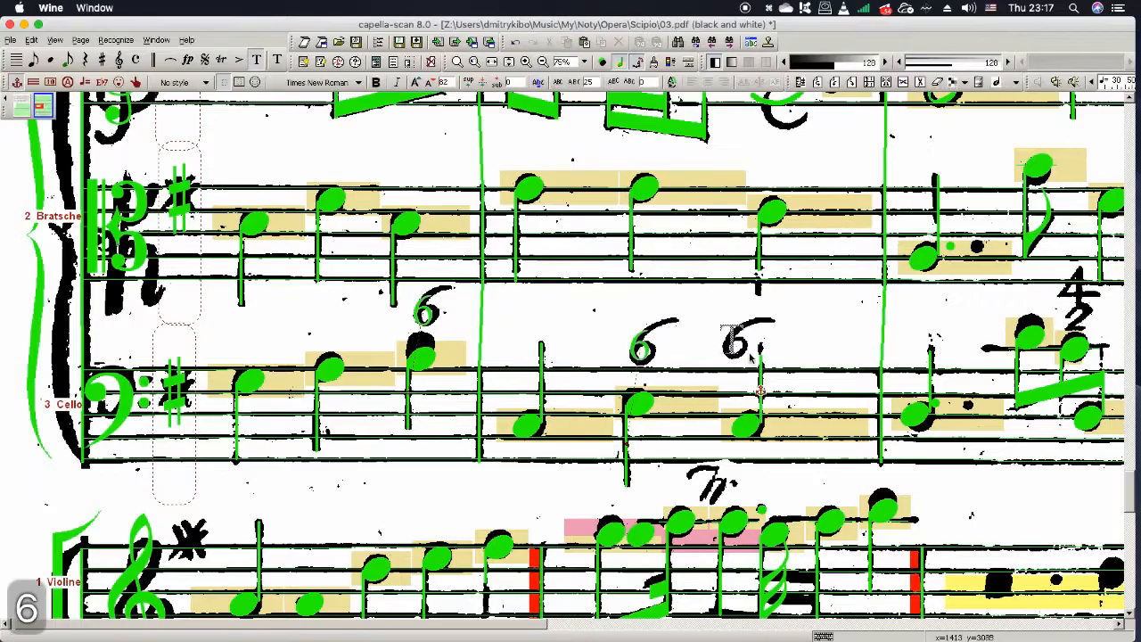
{"action": "scroll", "coordinate": [749, 356], "scroll_direction": "right", "scroll_amount": 5}
{"action": "type", "text": "6"}
{"action": "left_click", "coordinate": [944, 327]}
{"action": "type", "text": "6"}
{"action": "left_click_drag", "start_coordinate": [41, 106], "coordinate": [46, 106]}
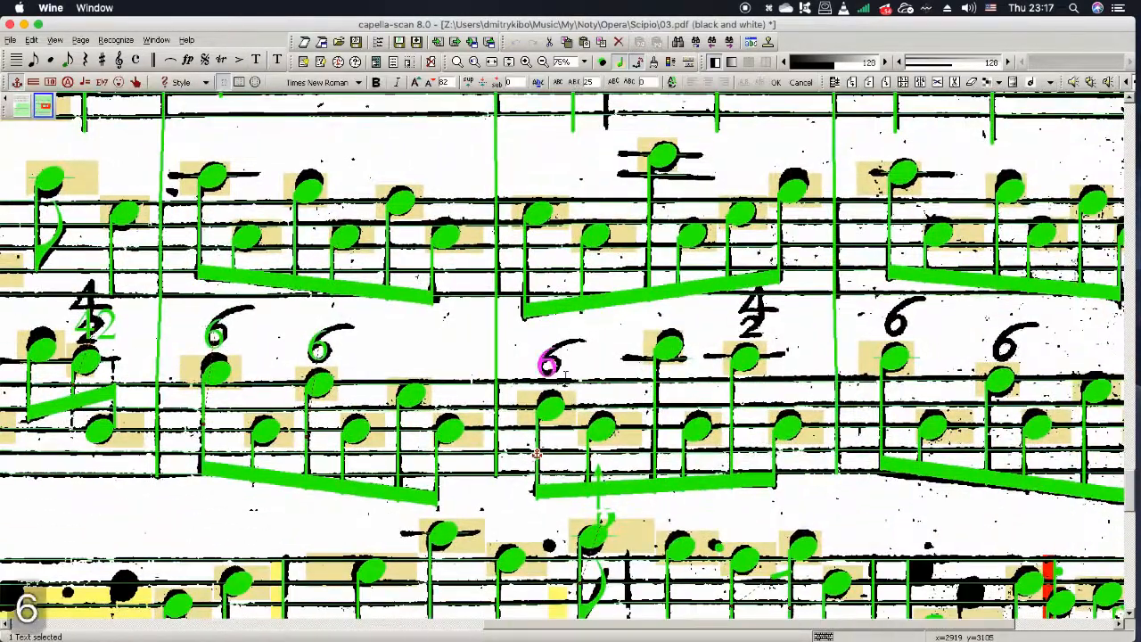
{"action": "left_click", "coordinate": [897, 331]}
{"action": "type", "text": "6"}
{"action": "left_click", "coordinate": [1007, 349]}
{"action": "type", "text": "6"}
Step: Delete the misread notes and symbols in the last measures of the following system
{"action": "scroll", "coordinate": [1033, 369], "scroll_direction": "right", "scroll_amount": 3}
{"action": "left_click", "coordinate": [1014, 482]}
{"action": "key", "text": "Delete"}
{"action": "scroll", "coordinate": [1014, 482], "scroll_direction": "down", "scroll_amount": 4}
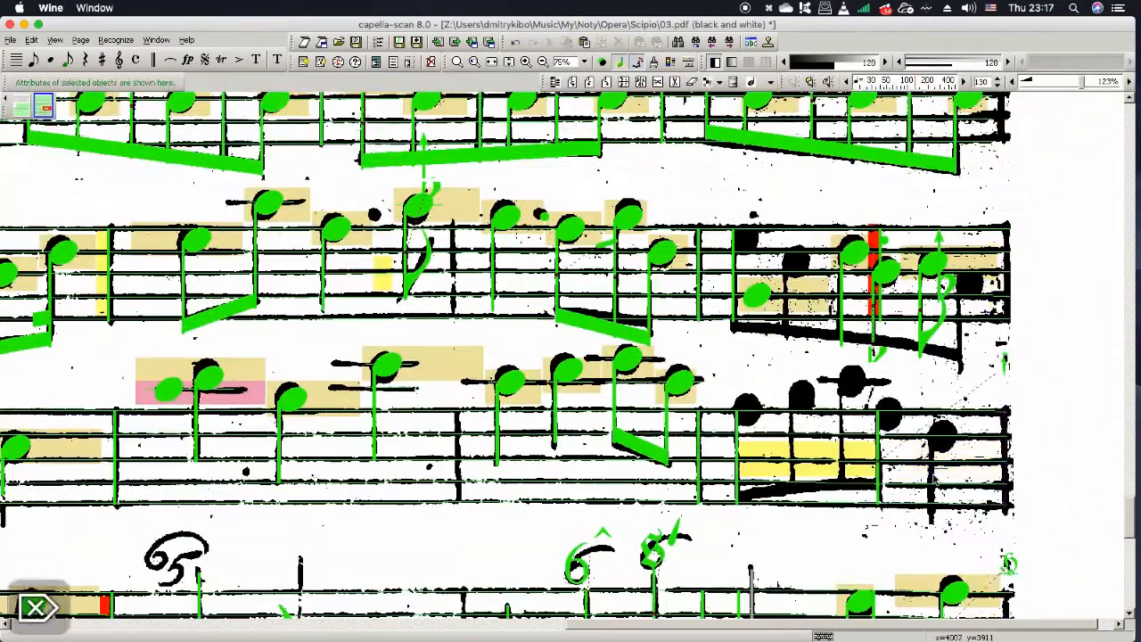
{"action": "scroll", "coordinate": [705, 546], "scroll_direction": "down", "scroll_amount": 1}
{"action": "scroll", "coordinate": [705, 546], "scroll_direction": "left", "scroll_amount": 1}
{"action": "left_click_drag", "start_coordinate": [604, 437], "coordinate": [736, 509]}
{"action": "key", "text": "Delete"}
{"action": "right_click", "coordinate": [931, 187]}
{"action": "left_click", "coordinate": [833, 231]}
{"action": "key", "text": "Delete"}
Step: Delete the misread symbols around the Violine's fourth measure and add an augmentation dot to its third note
{"action": "left_click", "coordinate": [948, 243]}
{"action": "scroll", "coordinate": [948, 242], "scroll_direction": "left", "scroll_amount": 3}
{"action": "key", "text": "Delete"}
{"action": "left_click", "coordinate": [634, 154]}
{"action": "key", "text": "Delete"}
{"action": "left_click", "coordinate": [530, 179]}
{"action": "key", "text": "."}
Step: Delete the misread figure above the cello's third measure, the extra Bratsche head and the cello's quarter rest in the fourth
{"action": "scroll", "coordinate": [574, 188], "scroll_direction": "left", "scroll_amount": 1}
{"action": "left_click", "coordinate": [665, 147]}
{"action": "scroll", "coordinate": [665, 147], "scroll_direction": "left", "scroll_amount": 4}
{"action": "left_click", "coordinate": [509, 316]}
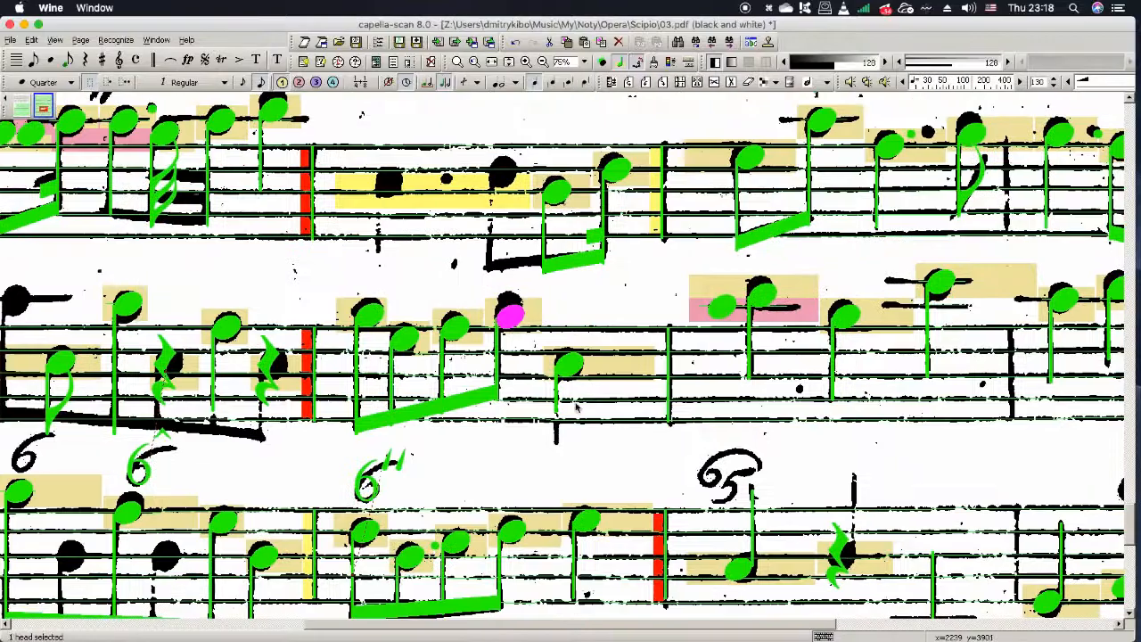
{"action": "key", "text": "Delete"}
{"action": "scroll", "coordinate": [730, 315], "scroll_direction": "left", "scroll_amount": 3}
{"action": "scroll", "coordinate": [730, 315], "scroll_direction": "down", "scroll_amount": 1}
{"action": "left_click", "coordinate": [571, 434]}
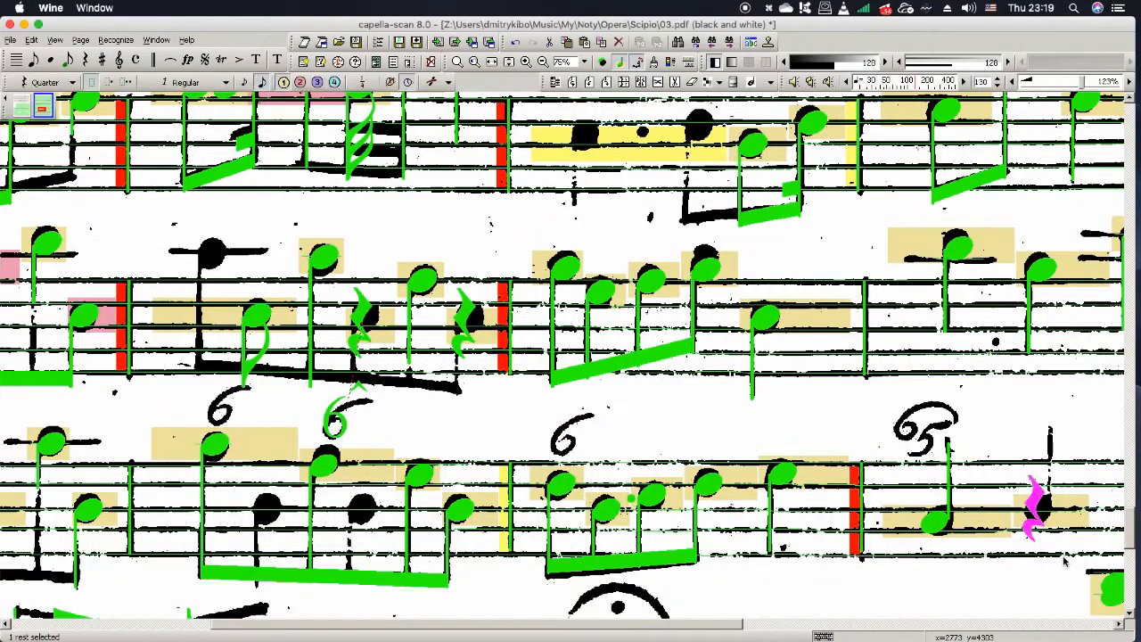
{"action": "key", "text": "Delete"}
Step: Delete the misread rests and figure in the second measure and the wrong clef, rests and notes in the first
{"action": "scroll", "coordinate": [1064, 561], "scroll_direction": "left", "scroll_amount": 3}
{"action": "left_click_drag", "start_coordinate": [383, 236], "coordinate": [635, 433]}
{"action": "scroll", "coordinate": [635, 433], "scroll_direction": "up", "scroll_amount": 1}
{"action": "key", "text": "Delete"}
{"action": "scroll", "coordinate": [405, 461], "scroll_direction": "left", "scroll_amount": 4}
{"action": "scroll", "coordinate": [406, 461], "scroll_direction": "down", "scroll_amount": 1}
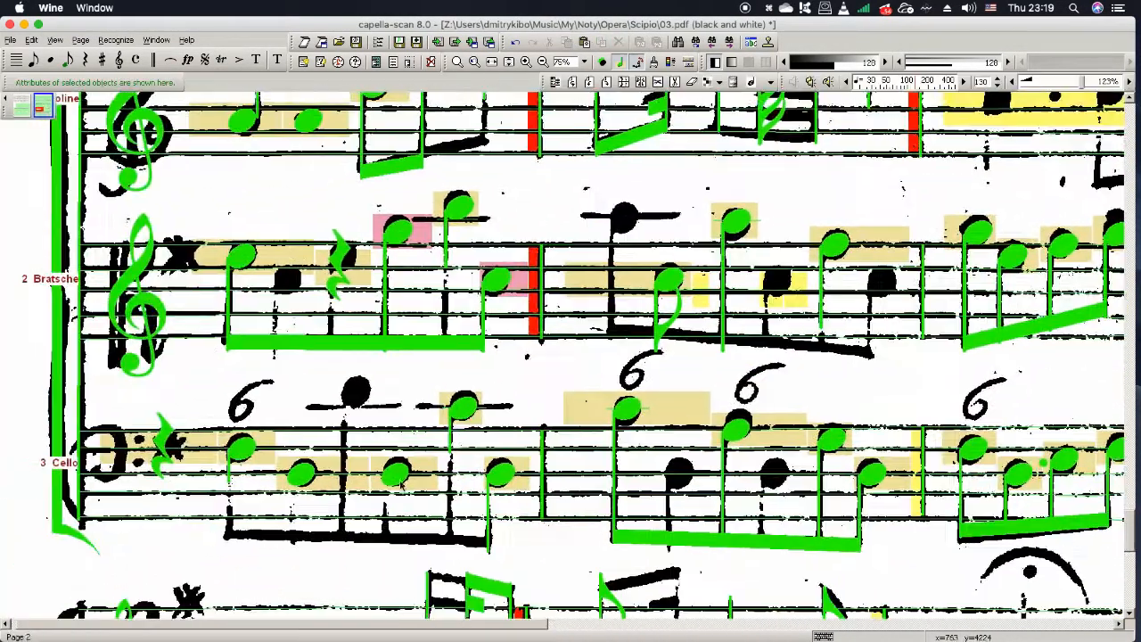
{"action": "key", "text": "Delete"}
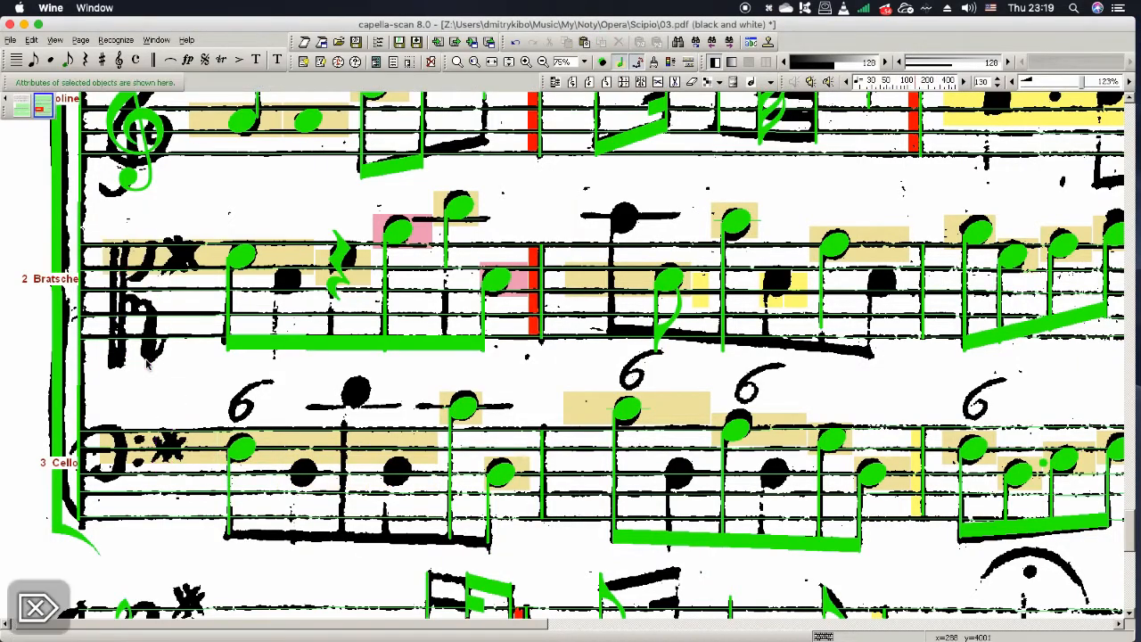
Step: Place the one-sharp key signature on the system's staves, with a C-clef for Bratsche and a bass clef for Cello
{"action": "scroll", "coordinate": [148, 364], "scroll_direction": "up", "scroll_amount": 4}
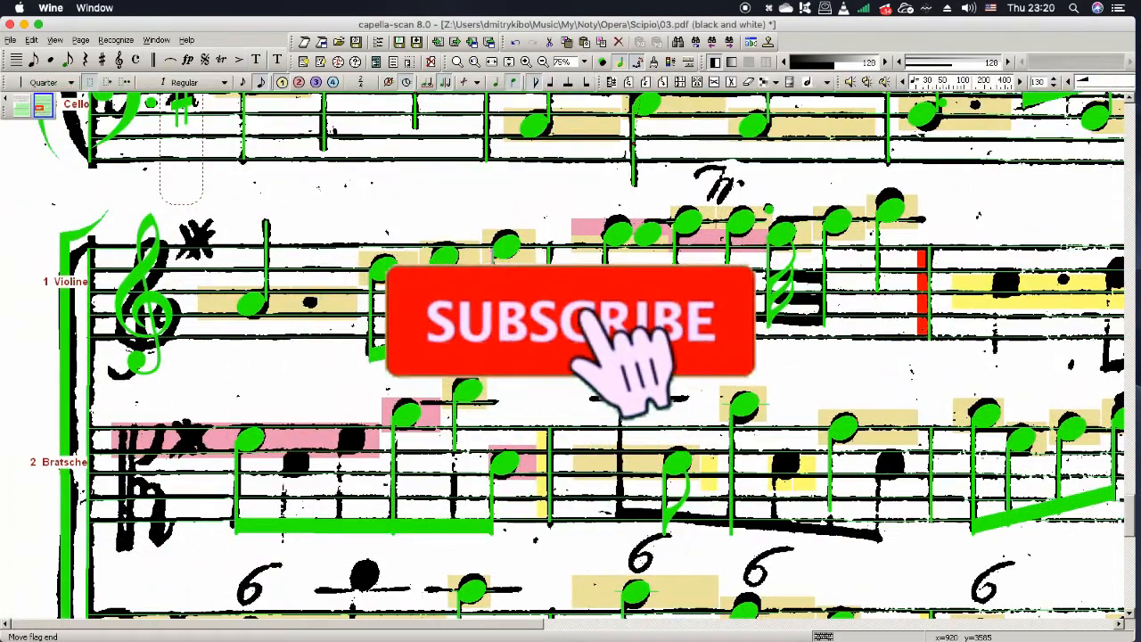
{"action": "right_click", "coordinate": [524, 247]}
{"action": "key", "text": "Escape"}
{"action": "left_click", "coordinate": [127, 102]}
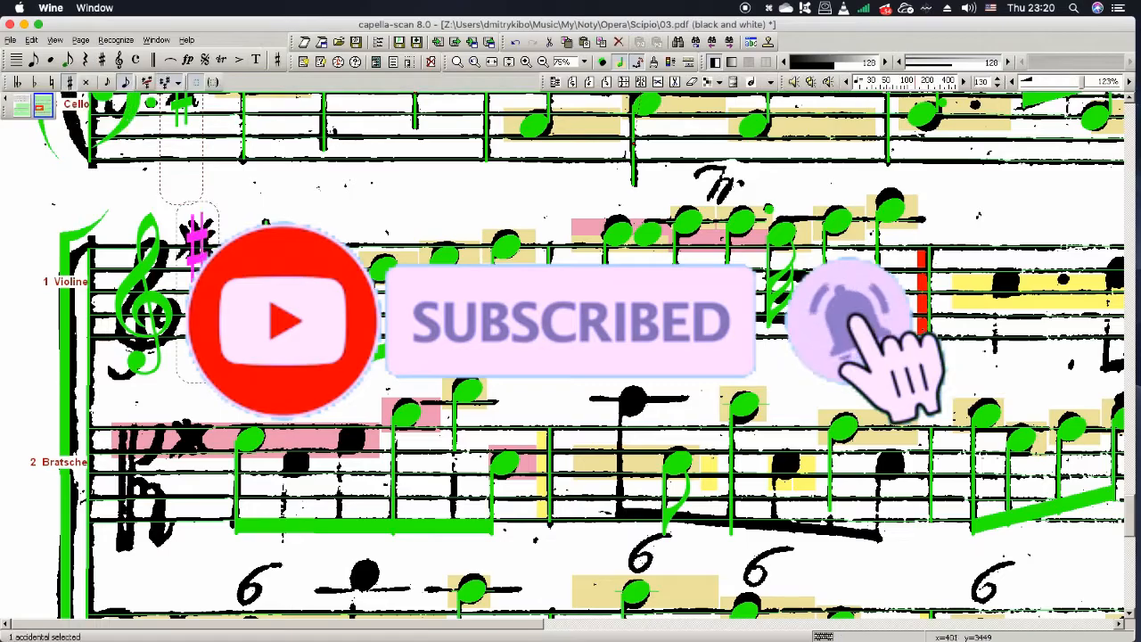
{"action": "scroll", "coordinate": [156, 536], "scroll_direction": "down", "scroll_amount": 2}
{"action": "scroll", "coordinate": [194, 154], "scroll_direction": "down", "scroll_amount": 2}
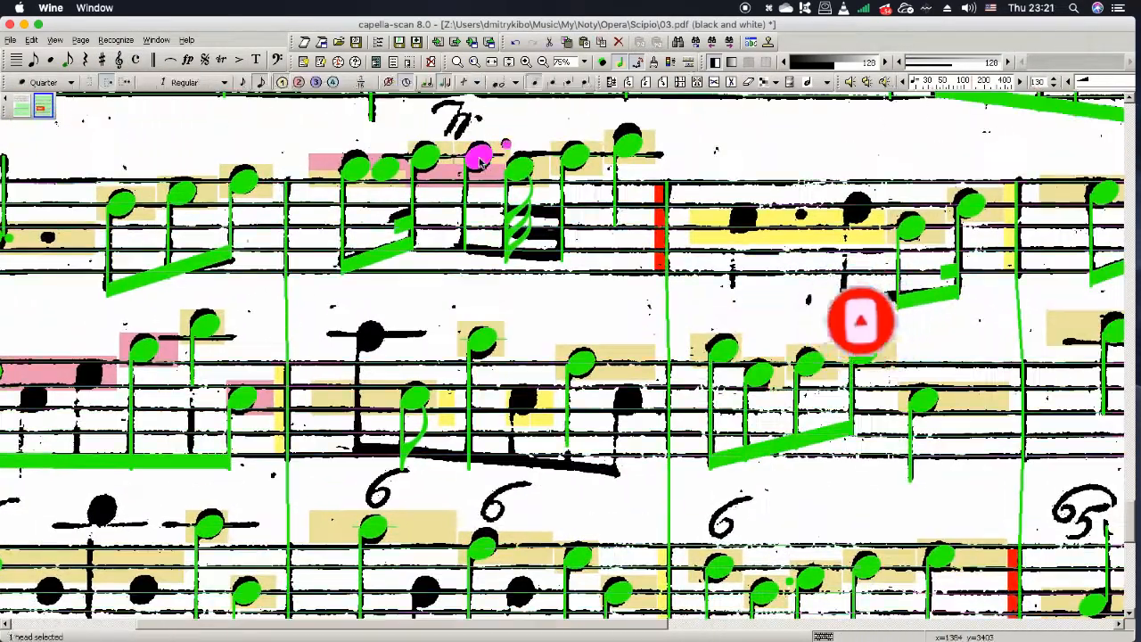
Step: In the Violine's second measure, set the note under the trill to an eighth and the next two to 32nds, and beam them
{"action": "right_click", "coordinate": [477, 167]}
{"action": "left_click", "coordinate": [535, 223]}
{"action": "left_click", "coordinate": [573, 158]}
{"action": "right_click", "coordinate": [573, 158]}
{"action": "left_click", "coordinate": [628, 245]}
{"action": "left_click", "coordinate": [517, 167], "text": "shift"}
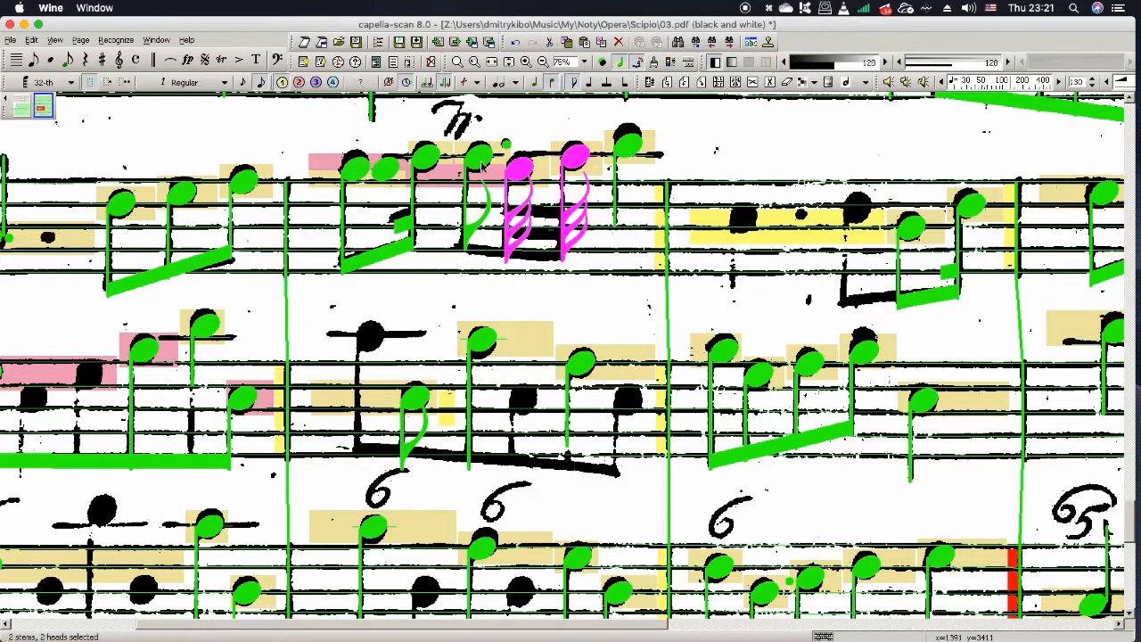
{"action": "right_click", "coordinate": [482, 249]}
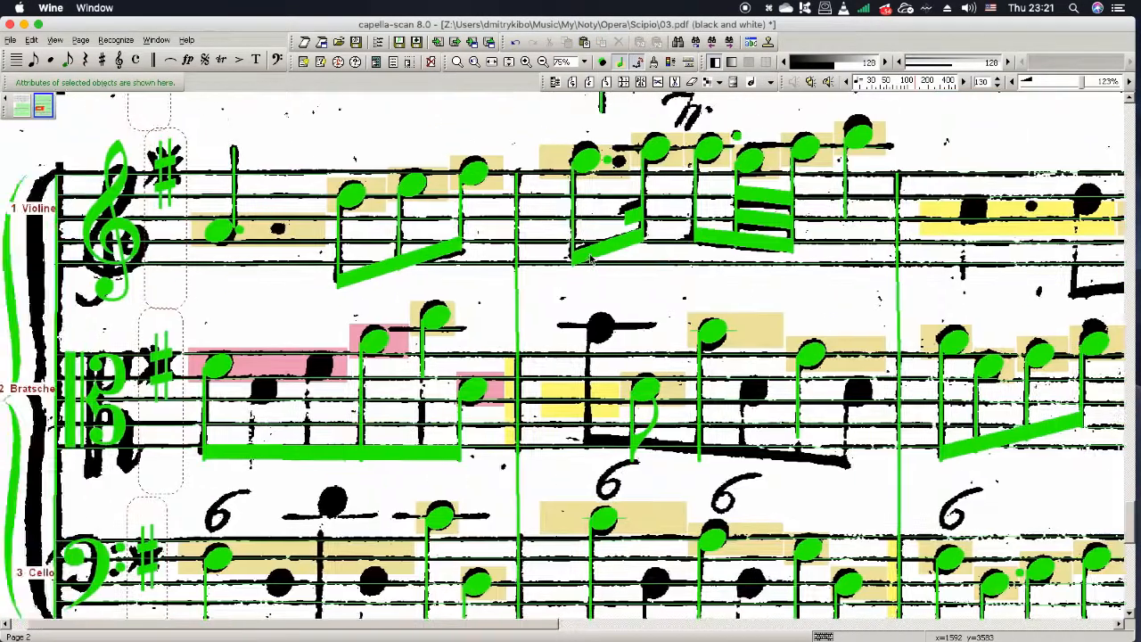
Step: Add the missing notes to the Bratsche's first measure, set all its notes to eighths and beam them
{"action": "left_click", "coordinate": [320, 367]}
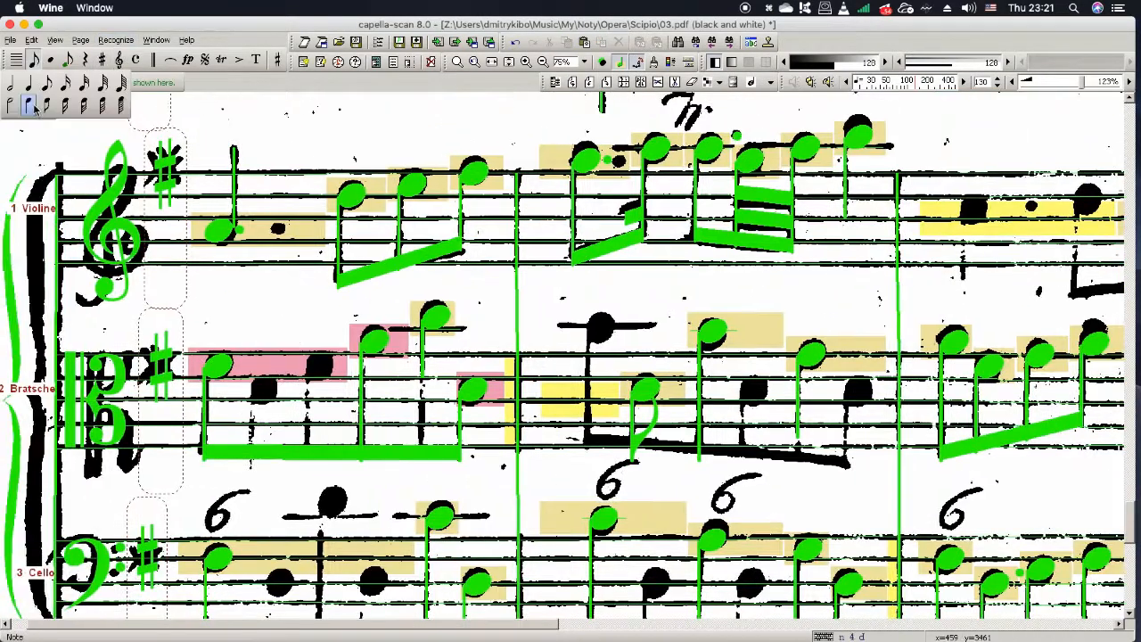
{"action": "right_click", "coordinate": [435, 316]}
{"action": "left_click", "coordinate": [531, 324]}
{"action": "left_click", "coordinate": [500, 394]}
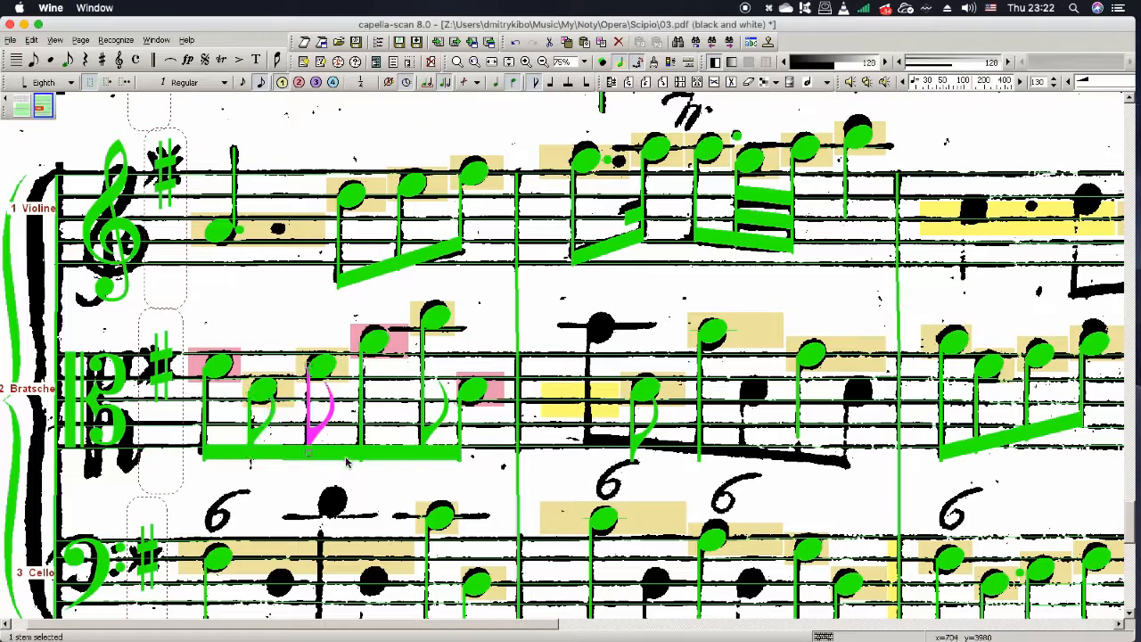
{"action": "left_click_drag", "start_coordinate": [438, 318], "coordinate": [221, 365]}
{"action": "right_click", "coordinate": [221, 365]}
{"action": "left_click", "coordinate": [291, 491]}
Step: Complete the Bratsche's second measure with the missing eighths, beam all six notes and adjust the third note's pitch
{"action": "left_click_drag", "start_coordinate": [601, 328], "coordinate": [631, 450]}
{"action": "right_click", "coordinate": [712, 331]}
{"action": "left_click", "coordinate": [765, 392]}
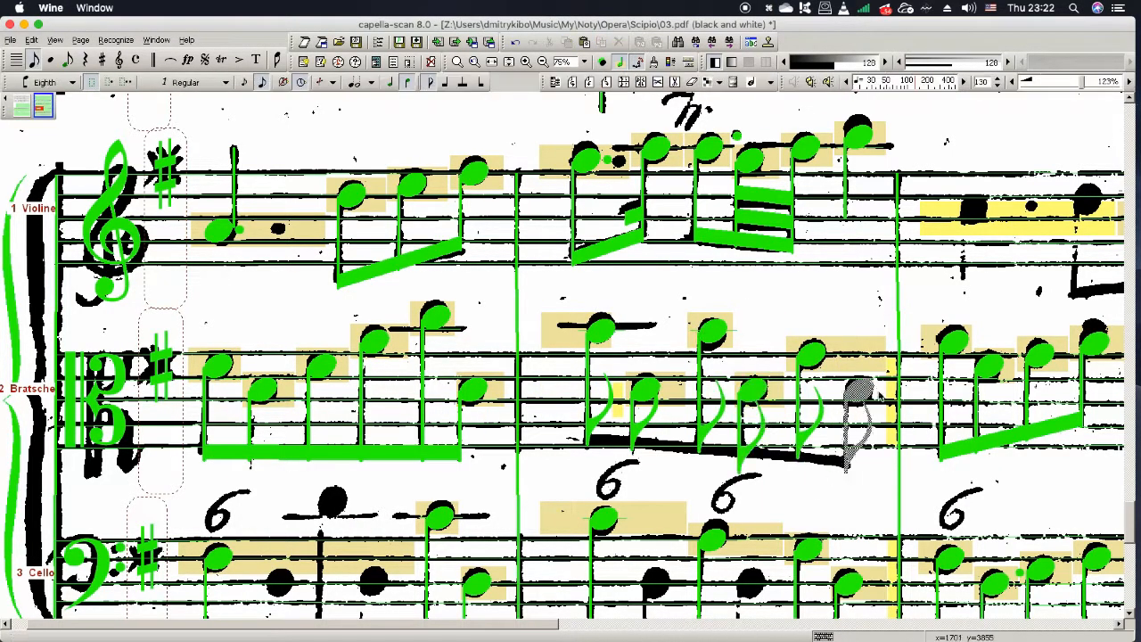
{"action": "left_click", "coordinate": [715, 335], "text": "shift"}
{"action": "left_click", "coordinate": [645, 390], "text": "shift"}
{"action": "left_click", "coordinate": [600, 330], "text": "shift"}
{"action": "right_click", "coordinate": [601, 330]}
{"action": "left_click", "coordinate": [671, 454]}
{"action": "left_click_drag", "start_coordinate": [713, 331], "coordinate": [713, 341]}
Step: Set the cello's first-measure notes to eighths, add the missing ones and beam the whole measure
{"action": "scroll", "coordinate": [584, 357], "scroll_direction": "down", "scroll_amount": 2}
{"action": "left_click", "coordinate": [228, 496], "text": "shift"}
{"action": "left_click", "coordinate": [228, 495], "text": "shift"}
{"action": "right_click", "coordinate": [228, 495]}
{"action": "left_click", "coordinate": [290, 528]}
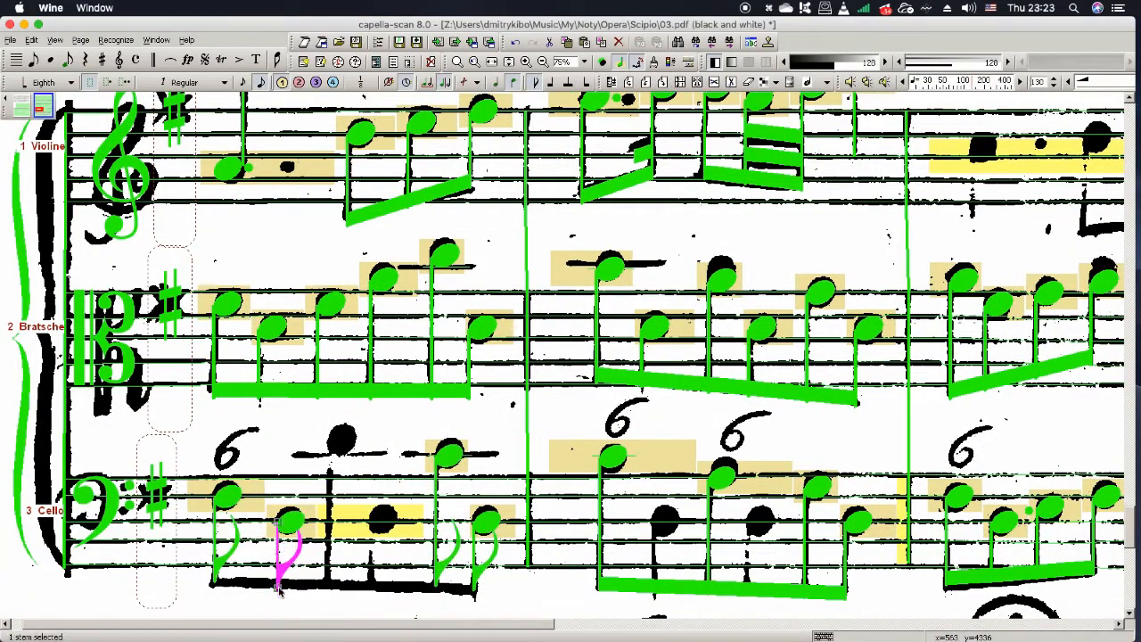
{"action": "left_click", "coordinate": [228, 496], "text": "shift"}
{"action": "right_click", "coordinate": [227, 495]}
{"action": "left_click", "coordinate": [297, 619]}
Step: Complete the cello's second measure with the missing eighths and beam all six notes
{"action": "key", "text": "n"}
{"action": "left_click_drag", "start_coordinate": [612, 455], "coordinate": [868, 611]}
{"action": "right_click", "coordinate": [849, 521]}
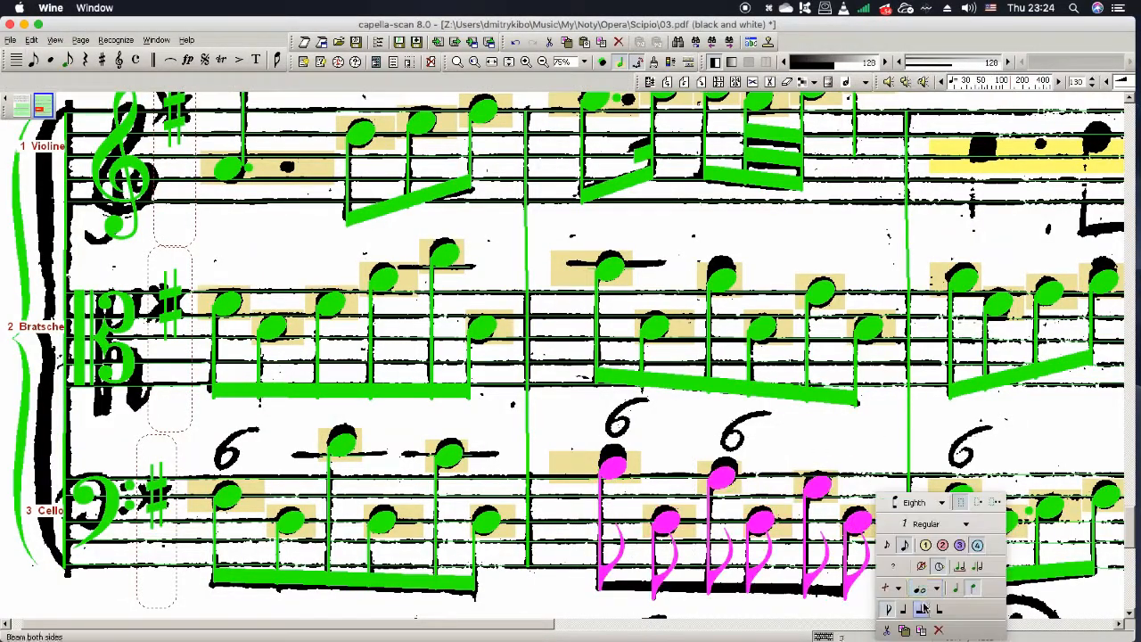
{"action": "left_click", "coordinate": [925, 607]}
Step: Add the missing notes to the Violine's third measure, correct their values and beam the eighths
{"action": "scroll", "coordinate": [677, 401], "scroll_direction": "right", "scroll_amount": 9}
{"action": "key", "text": "n"}
{"action": "left_click", "coordinate": [607, 180]}
{"action": "right_click", "coordinate": [607, 179]}
{"action": "left_click", "coordinate": [687, 194]}
{"action": "left_click", "coordinate": [669, 231]}
{"action": "right_click", "coordinate": [829, 167]}
{"action": "left_click", "coordinate": [874, 184]}
{"action": "left_click", "coordinate": [886, 237]}
{"action": "left_click", "coordinate": [771, 188], "text": "shift"}
{"action": "right_click", "coordinate": [713, 168]}
{"action": "left_click", "coordinate": [775, 283]}
{"action": "left_click_drag", "start_coordinate": [705, 264], "coordinate": [705, 269]}
Step: Add the missing quarter note to the cello's fourth measure
{"action": "scroll", "coordinate": [718, 345], "scroll_direction": "right", "scroll_amount": 9}
{"action": "scroll", "coordinate": [718, 345], "scroll_direction": "right", "scroll_amount": 1}
{"action": "left_click", "coordinate": [153, 60]}
{"action": "scroll", "coordinate": [734, 563], "scroll_direction": "down", "scroll_amount": 10}
{"action": "scroll", "coordinate": [734, 562], "scroll_direction": "right", "scroll_amount": 7}
{"action": "scroll", "coordinate": [733, 562], "scroll_direction": "up", "scroll_amount": 8}
{"action": "scroll", "coordinate": [733, 562], "scroll_direction": "left", "scroll_amount": 2}
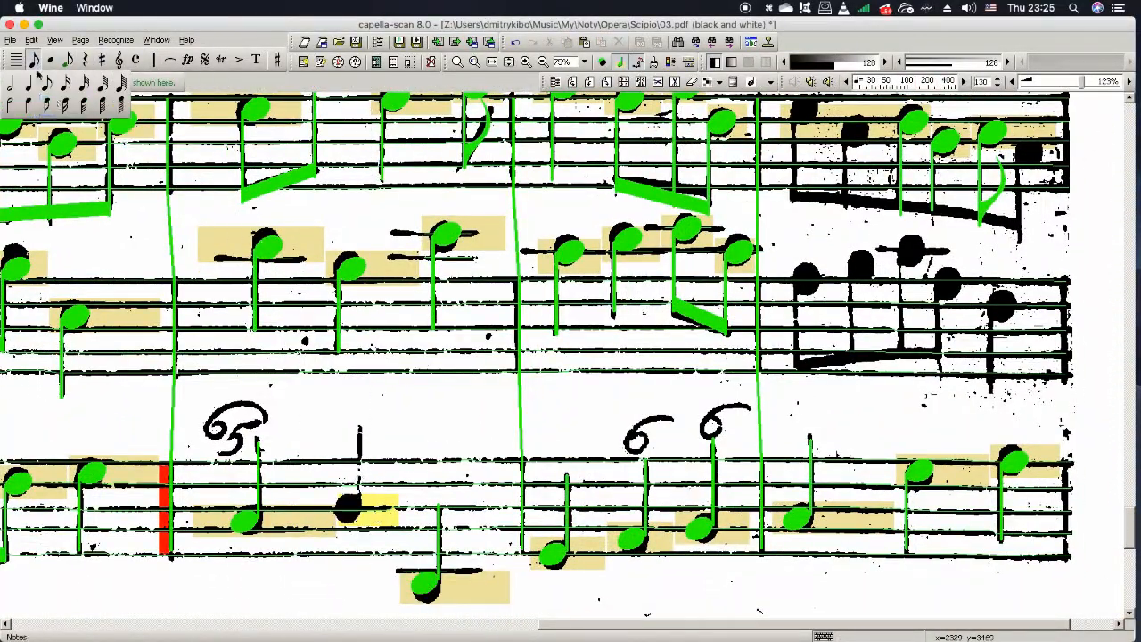
{"action": "right_click", "coordinate": [363, 504]}
{"action": "left_click", "coordinate": [409, 504]}
{"action": "left_click", "coordinate": [419, 558]}
{"action": "scroll", "coordinate": [401, 526], "scroll_direction": "left", "scroll_amount": 20}
{"action": "scroll", "coordinate": [401, 526], "scroll_direction": "right", "scroll_amount": 13}
{"action": "left_click", "coordinate": [334, 520]}
{"action": "left_click", "coordinate": [366, 513], "text": "shift"}
{"action": "right_click", "coordinate": [359, 515]}
{"action": "left_click", "coordinate": [443, 502]}
{"action": "scroll", "coordinate": [464, 481], "scroll_direction": "right", "scroll_amount": 13}
{"action": "scroll", "coordinate": [463, 481], "scroll_direction": "up", "scroll_amount": 2}
Step: Complete the Violine's last measure with the missing eighths and beam all six notes
{"action": "scroll", "coordinate": [571, 374], "scroll_direction": "down", "scroll_amount": 3}
{"action": "key", "text": "b"}
{"action": "scroll", "coordinate": [659, 257], "scroll_direction": "up", "scroll_amount": 4}
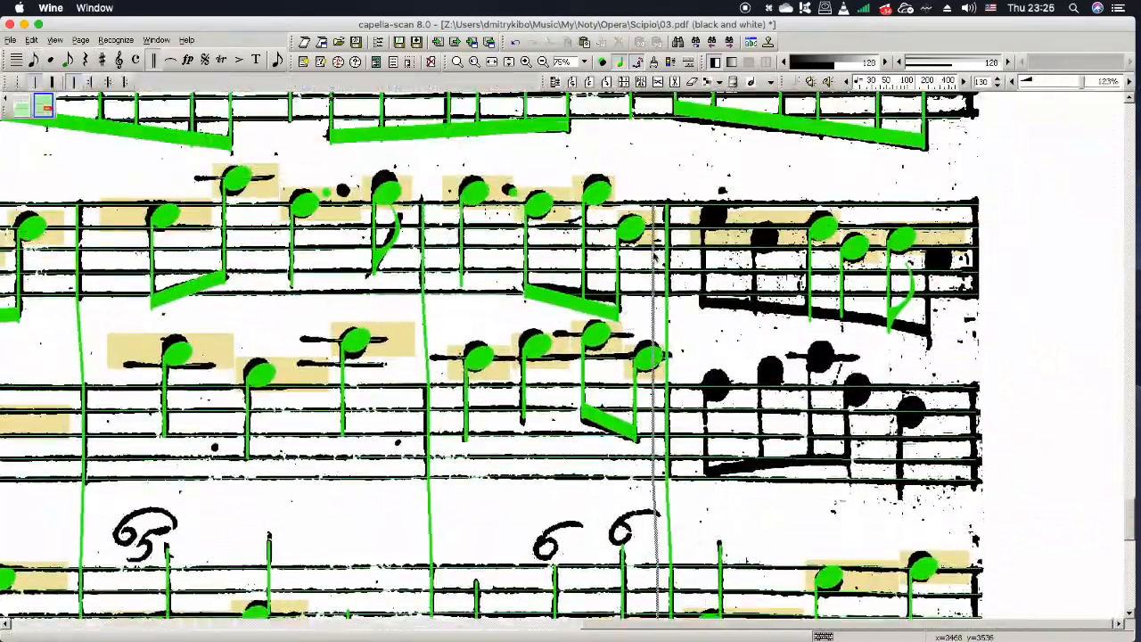
{"action": "right_click", "coordinate": [775, 323]}
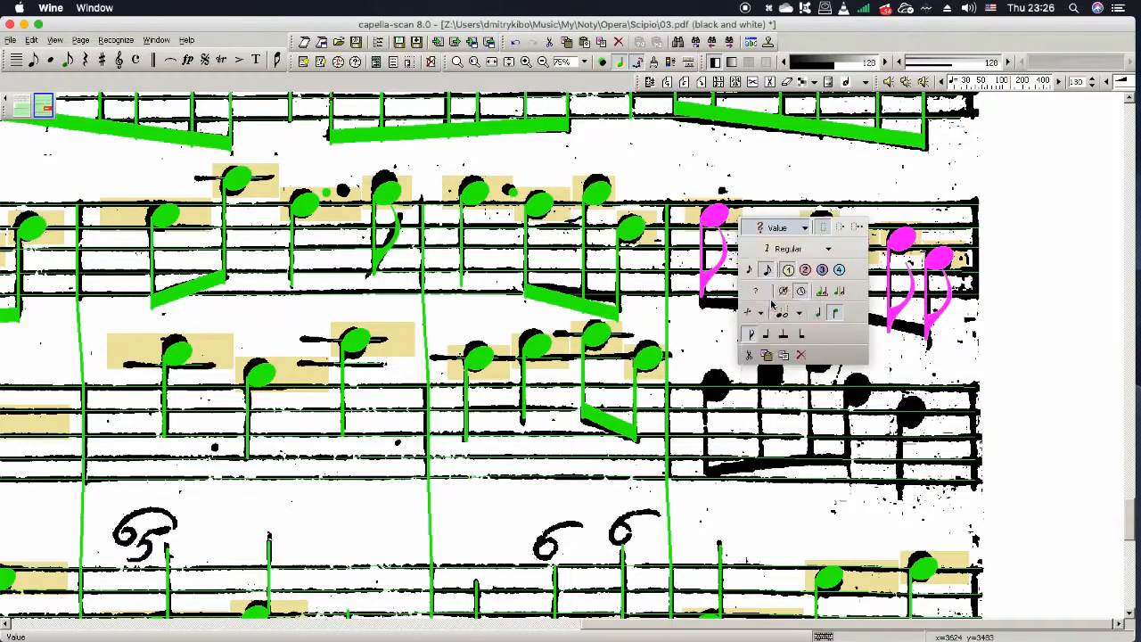
{"action": "left_click", "coordinate": [766, 297]}
Step: Add the five missing notes to the Bratsche's last measure, with four eighths followed by a quarter
{"action": "left_click", "coordinate": [716, 385]}
{"action": "left_click", "coordinate": [771, 371]}
{"action": "left_click", "coordinate": [820, 360]}
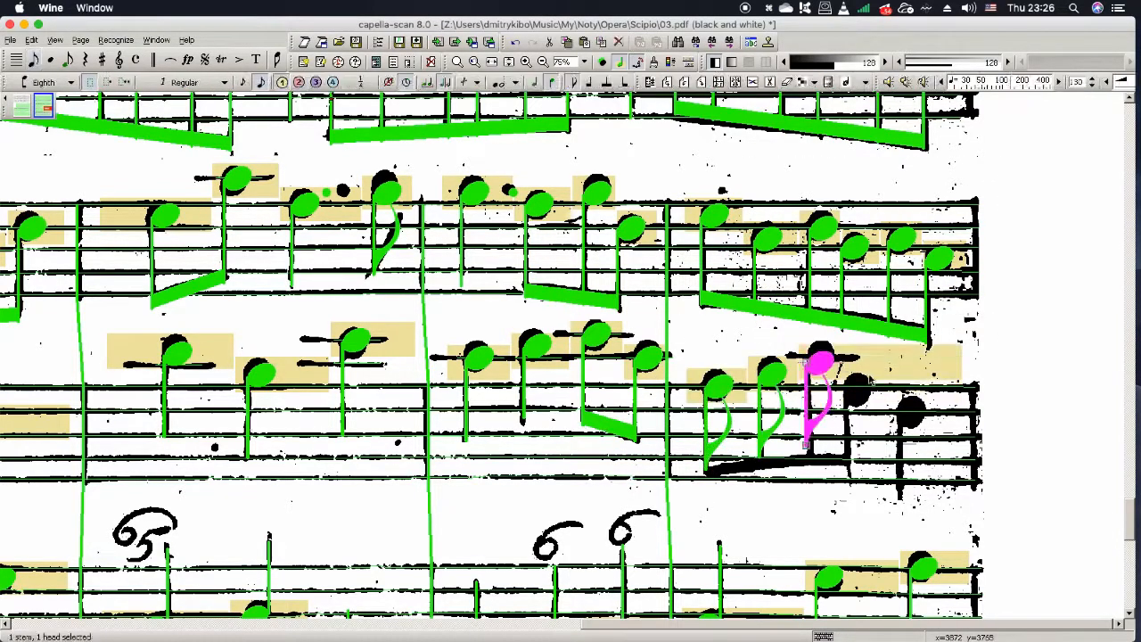
{"action": "left_click", "coordinate": [857, 387]}
{"action": "left_click", "coordinate": [913, 411]}
{"action": "right_click", "coordinate": [921, 406]}
{"action": "left_click", "coordinate": [941, 431]}
{"action": "left_click", "coordinate": [857, 386]}
Step: Beam the first four notes of the Bratsche's last measure and fit the beam's slope to the scan
{"action": "left_click_drag", "start_coordinate": [827, 347], "coordinate": [712, 392]}
{"action": "right_click", "coordinate": [738, 387]}
{"action": "left_click", "coordinate": [760, 484]}
{"action": "left_click_drag", "start_coordinate": [809, 452], "coordinate": [809, 462]}
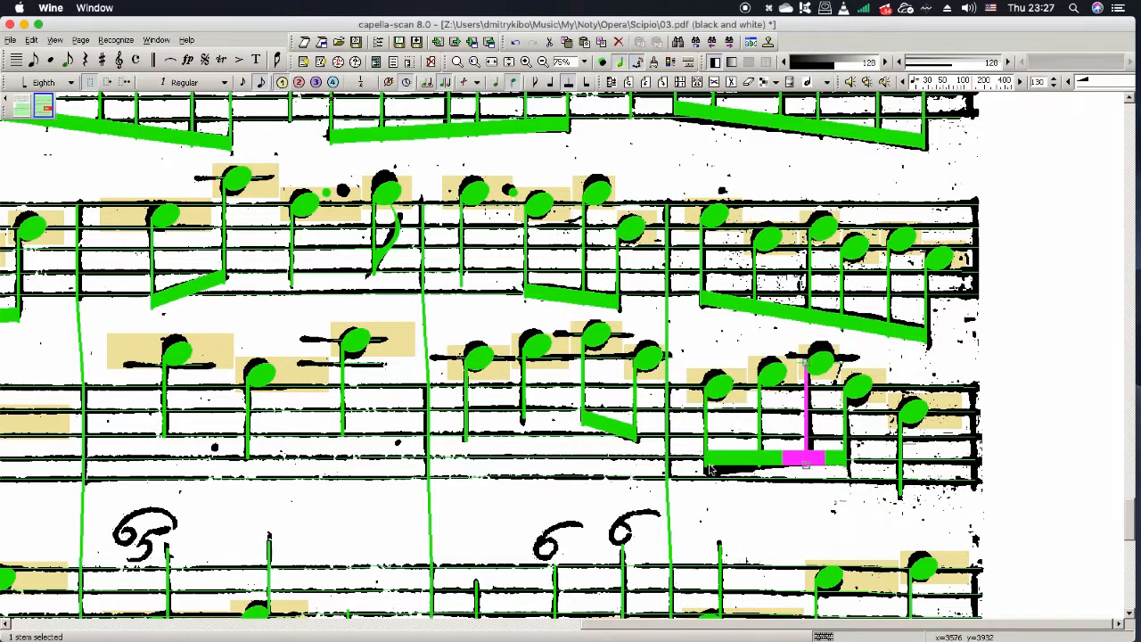
{"action": "left_click_drag", "start_coordinate": [707, 460], "coordinate": [706, 469]}
Step: Add the trill above the Violine's second measure
{"action": "scroll", "coordinate": [709, 463], "scroll_direction": "left", "scroll_amount": 15}
{"action": "scroll", "coordinate": [708, 463], "scroll_direction": "down", "scroll_amount": 6}
{"action": "left_click", "coordinate": [221, 62]}
{"action": "left_click", "coordinate": [711, 253]}
Step: Enter the cello's bass figures in this system: 6 where written and 65 at the start of the fourth measure
{"action": "scroll", "coordinate": [713, 257], "scroll_direction": "right", "scroll_amount": 15}
{"action": "scroll", "coordinate": [713, 257], "scroll_direction": "down", "scroll_amount": 10}
{"action": "scroll", "coordinate": [740, 303], "scroll_direction": "left", "scroll_amount": 12}
{"action": "scroll", "coordinate": [740, 303], "scroll_direction": "up", "scroll_amount": 6}
{"action": "scroll", "coordinate": [764, 334], "scroll_direction": "right", "scroll_amount": 6}
{"action": "scroll", "coordinate": [764, 334], "scroll_direction": "down", "scroll_amount": 3}
{"action": "scroll", "coordinate": [764, 334], "scroll_direction": "left", "scroll_amount": 10}
{"action": "scroll", "coordinate": [764, 334], "scroll_direction": "up", "scroll_amount": 1}
{"action": "left_click", "coordinate": [257, 60]}
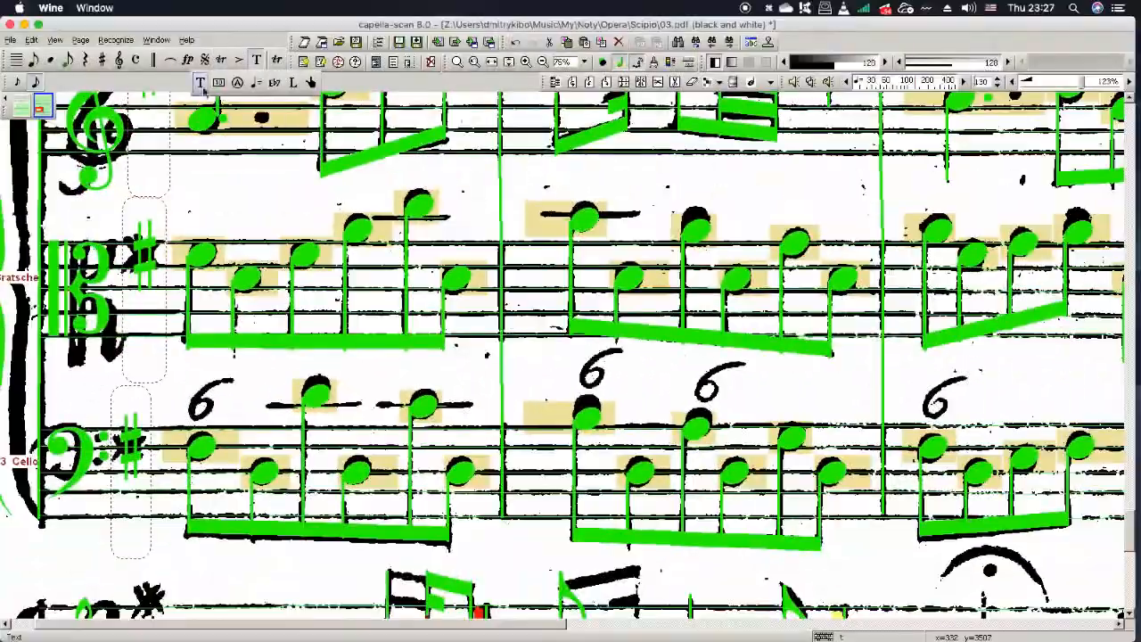
{"action": "scroll", "coordinate": [1037, 386], "scroll_direction": "right", "scroll_amount": 8}
{"action": "left_click", "coordinate": [788, 380]}
{"action": "type", "text": "65"}
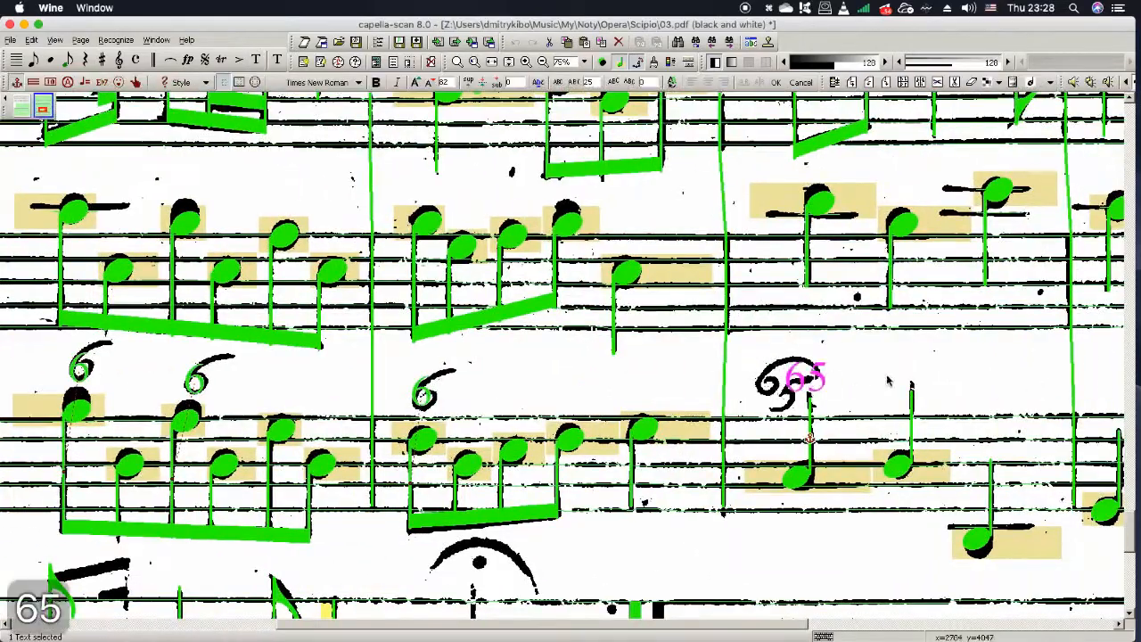
{"action": "left_click", "coordinate": [880, 384]}
{"action": "scroll", "coordinate": [713, 339], "scroll_direction": "right", "scroll_amount": 10}
Step: In the last system's upper staff, add the missing second-measure note, beam it with its neighbour and correct the first measure's beamed group
{"action": "scroll", "coordinate": [809, 376], "scroll_direction": "down", "scroll_amount": 3}
{"action": "scroll", "coordinate": [669, 395], "scroll_direction": "down", "scroll_amount": 3}
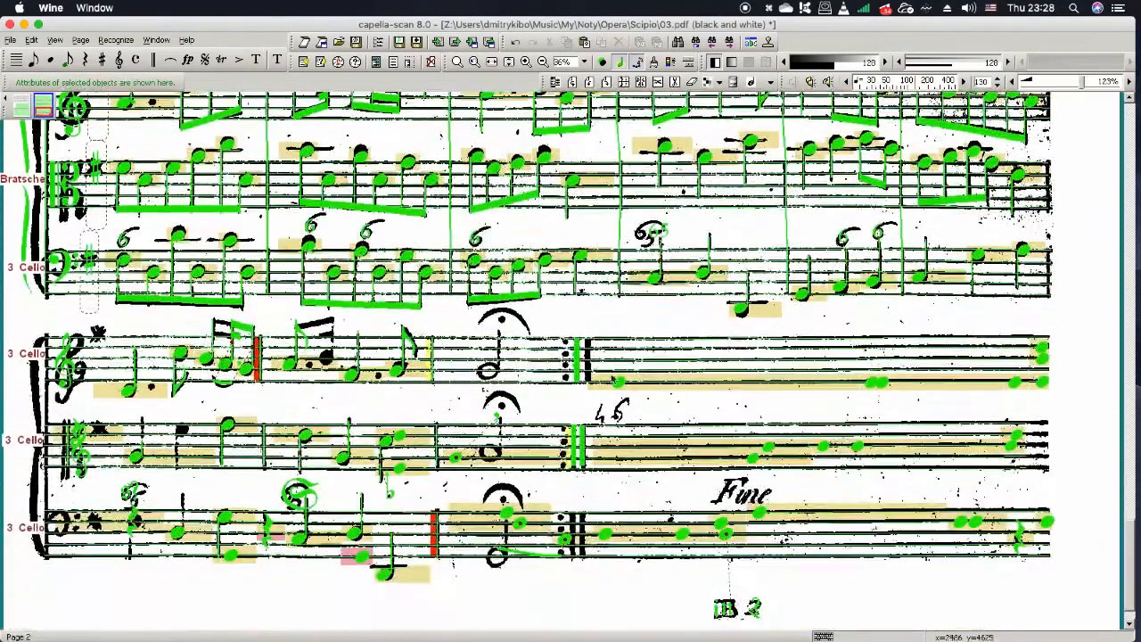
{"action": "left_click_drag", "start_coordinate": [132, 398], "coordinate": [131, 390]}
{"action": "left_click", "coordinate": [207, 360]}
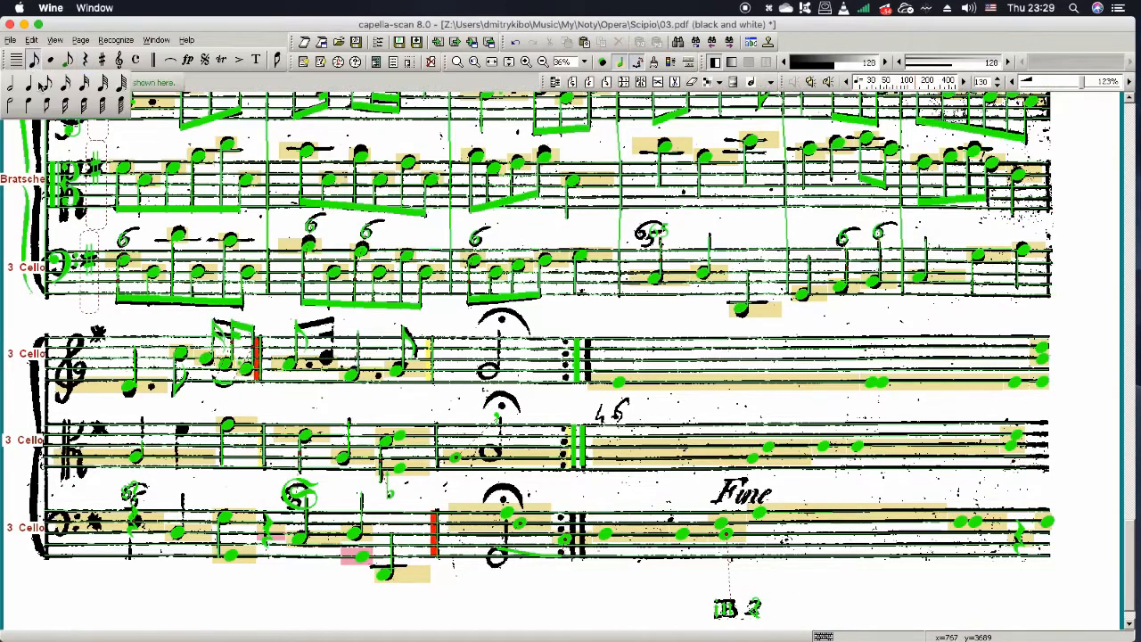
{"action": "left_click_drag", "start_coordinate": [325, 359], "coordinate": [325, 362]}
{"action": "left_click", "coordinate": [292, 360], "text": "shift"}
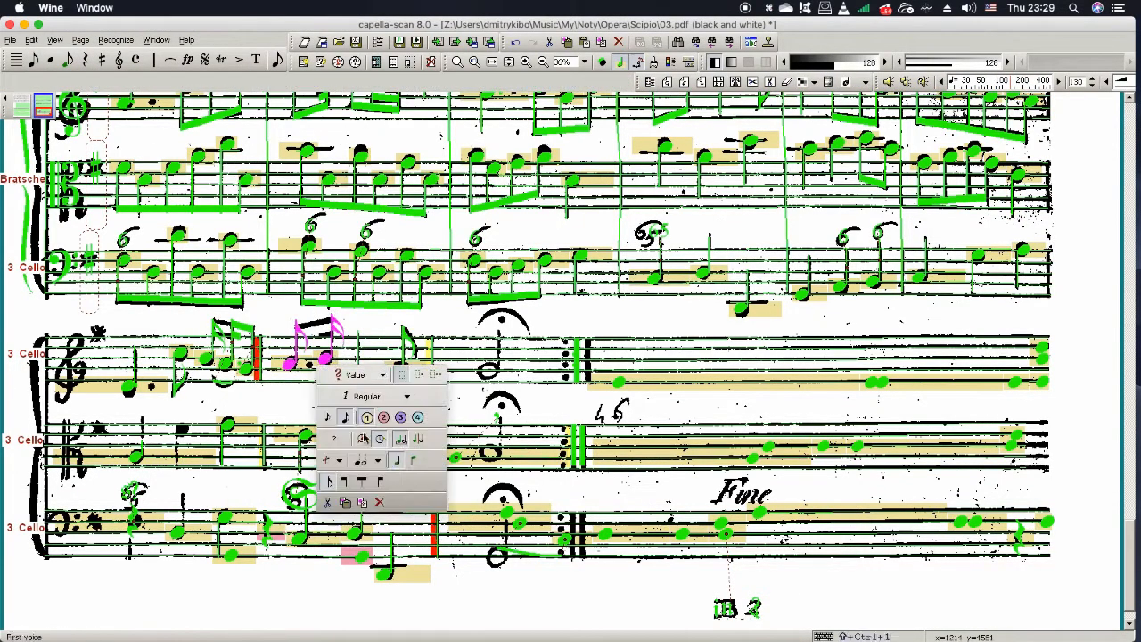
{"action": "key", "text": "b"}
{"action": "left_click", "coordinate": [206, 359]}
{"action": "key", "text": "b"}
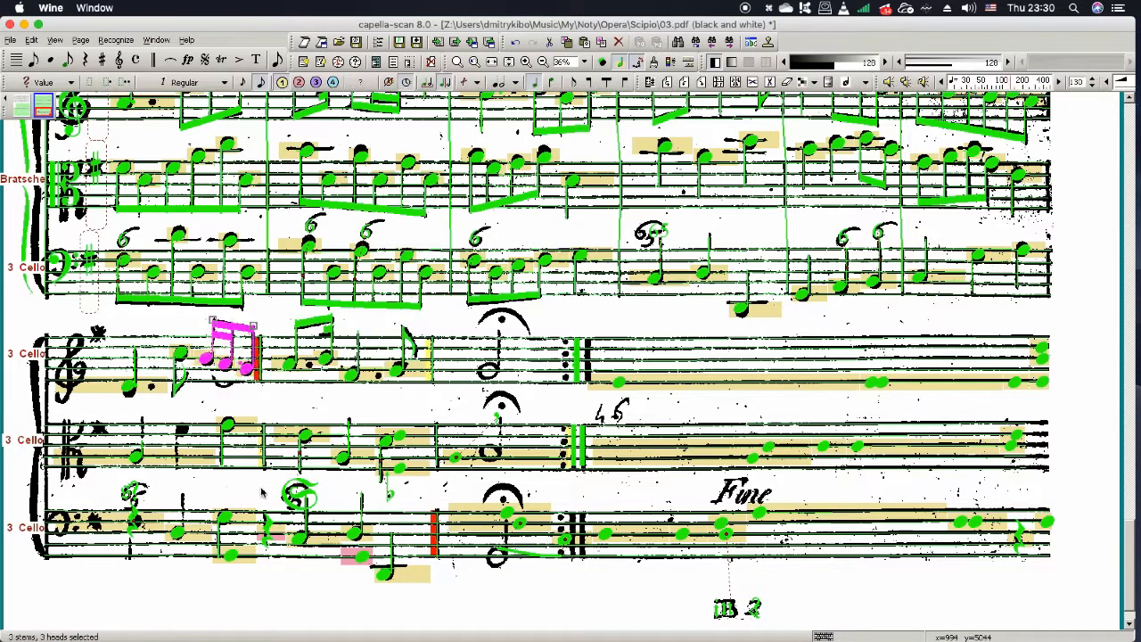
Step: Dot the first and third notes of the upper staff's second measure and enter the half note under the fermata
{"action": "scroll", "coordinate": [255, 492], "scroll_direction": "down", "scroll_amount": 1}
{"action": "left_click", "coordinate": [288, 363]}
{"action": "key", "text": "."}
{"action": "left_click", "coordinate": [351, 374]}
{"action": "key", "text": "."}
{"action": "key", "text": "h"}
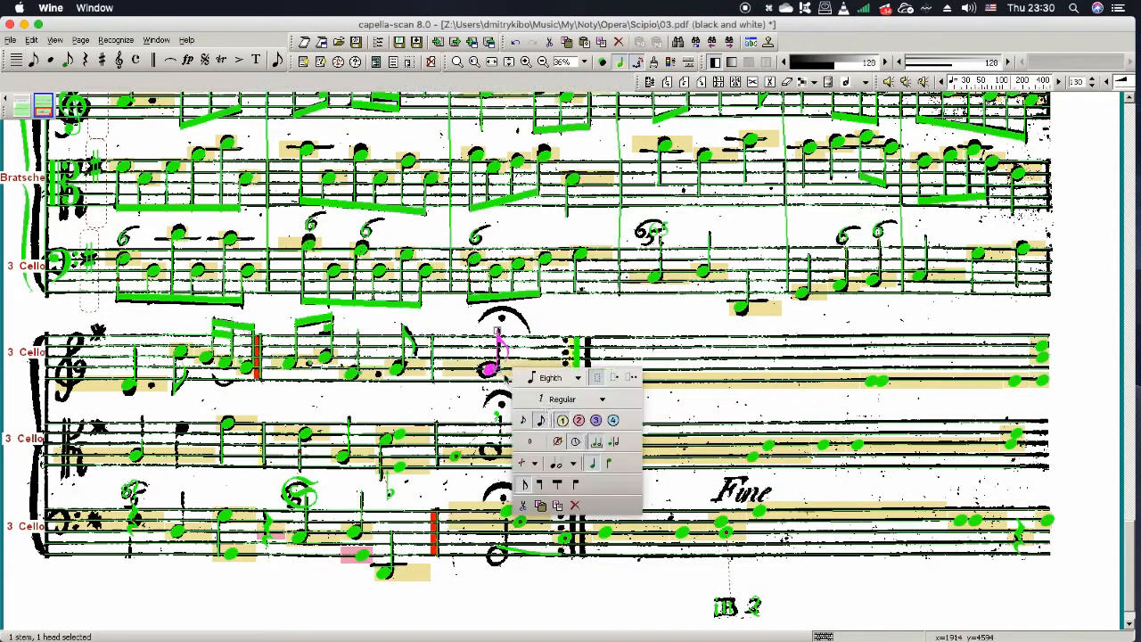
Step: Delete the falsely recognized symbols in the middle staff, the stray notes in the empty staves and the misread closing barlines
{"action": "left_click", "coordinate": [497, 414]}
{"action": "key", "text": "Delete"}
{"action": "left_click_drag", "start_coordinate": [482, 408], "coordinate": [391, 482]}
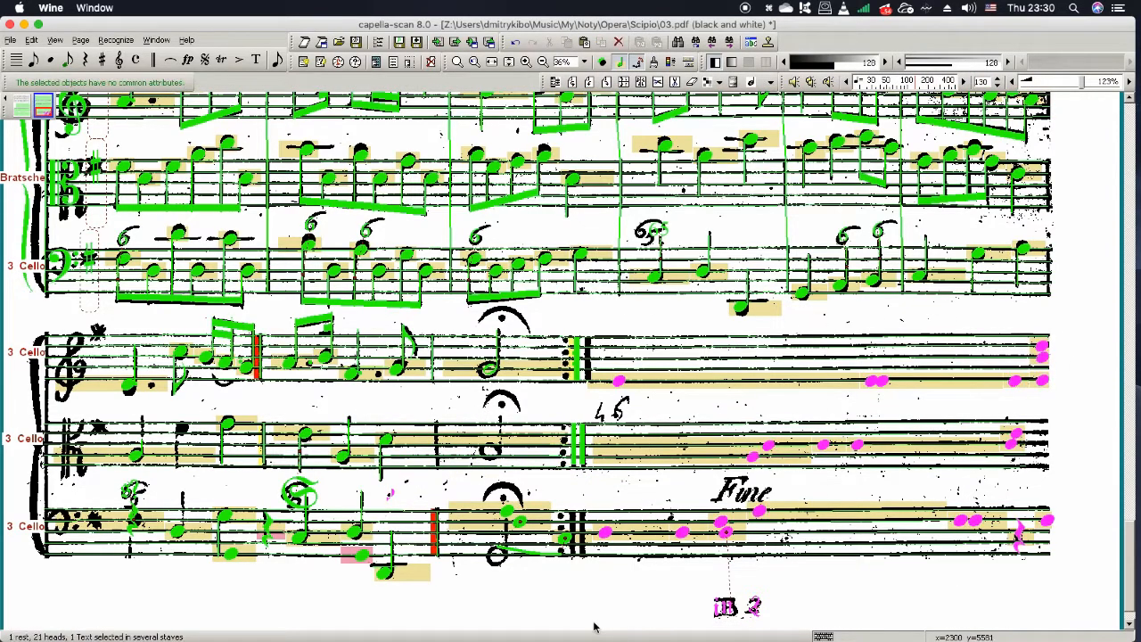
{"action": "key", "text": "Delete"}
{"action": "left_click_drag", "start_coordinate": [631, 322], "coordinate": [550, 594]}
{"action": "key", "text": "Delete"}
Step: Delete the falsely recognized symbols in the lowest staff's first and third measures, including the misread figure
{"action": "left_click_drag", "start_coordinate": [578, 491], "coordinate": [416, 620]}
{"action": "key", "text": "Delete"}
{"action": "left_click_drag", "start_coordinate": [156, 501], "coordinate": [106, 571]}
{"action": "key", "text": "Delete"}
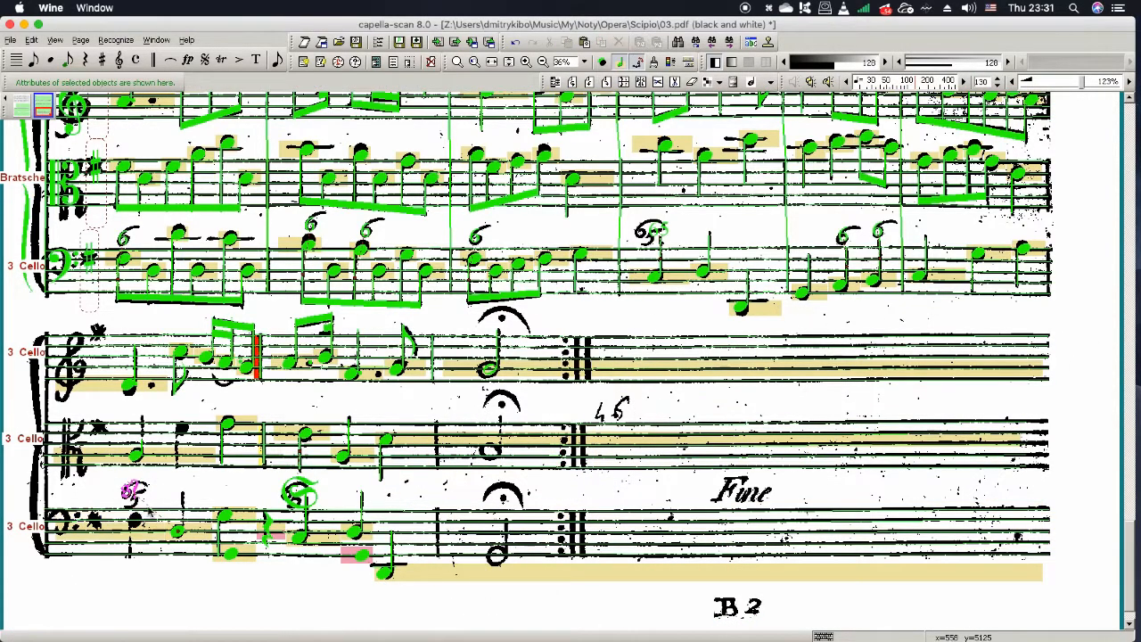
{"action": "key", "text": "Delete"}
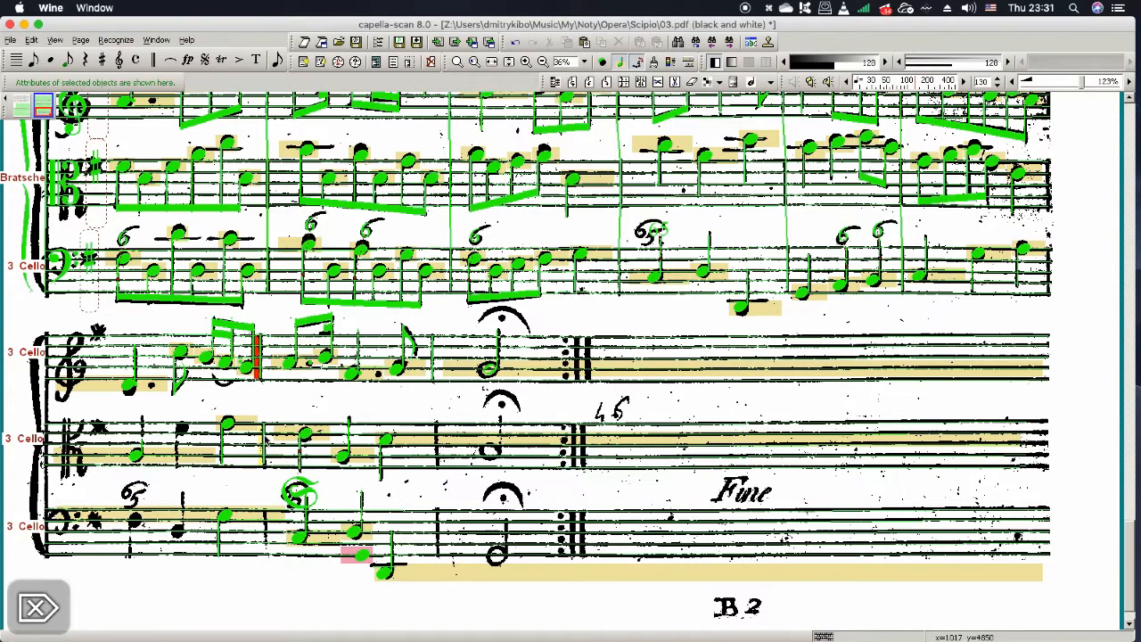
Step: Assign the last system's staves to Violine, Bratsche and Cello and draw the barline after the first measure
{"action": "double_click", "coordinate": [695, 376]}
{"action": "left_click", "coordinate": [262, 530]}
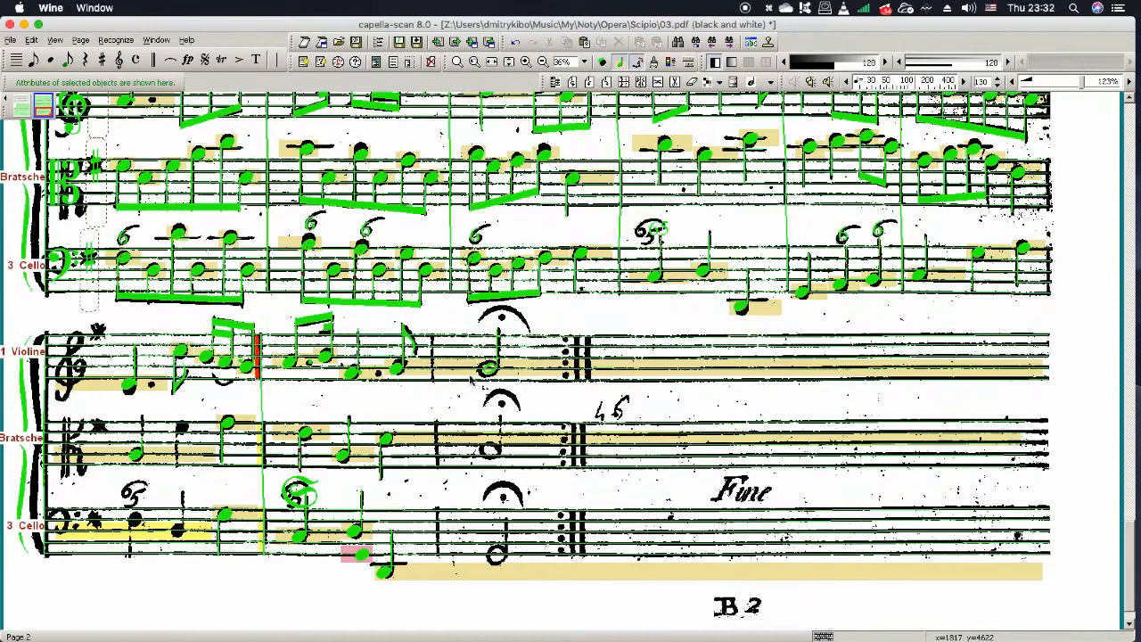
Step: Correct the value of the Violine's beamed 16ths, and add the second barline and the closing repeat barline across the last system
{"action": "left_click", "coordinate": [134, 388]}
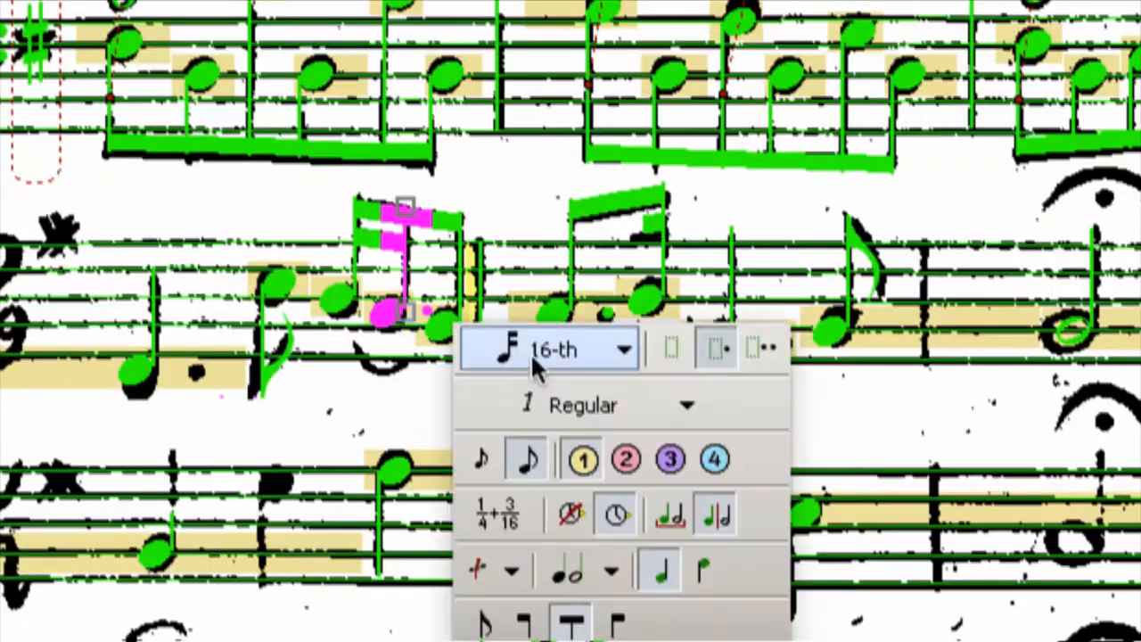
{"action": "left_click", "coordinate": [436, 531]}
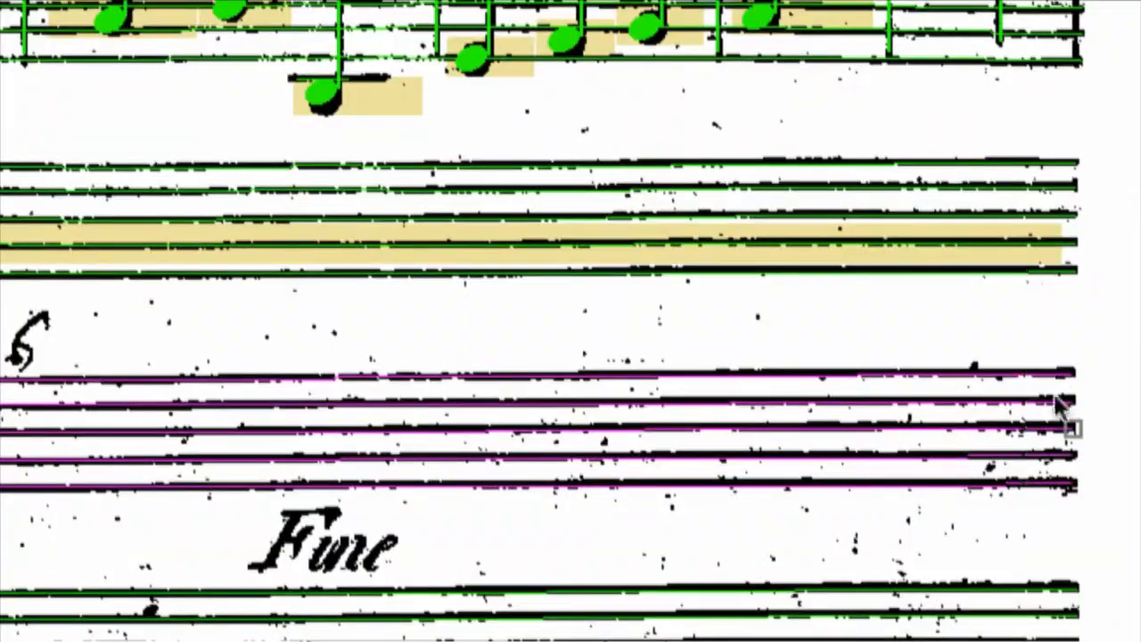
{"action": "scroll", "coordinate": [963, 437], "scroll_direction": "down", "scroll_amount": 1}
{"action": "left_click", "coordinate": [576, 446]}
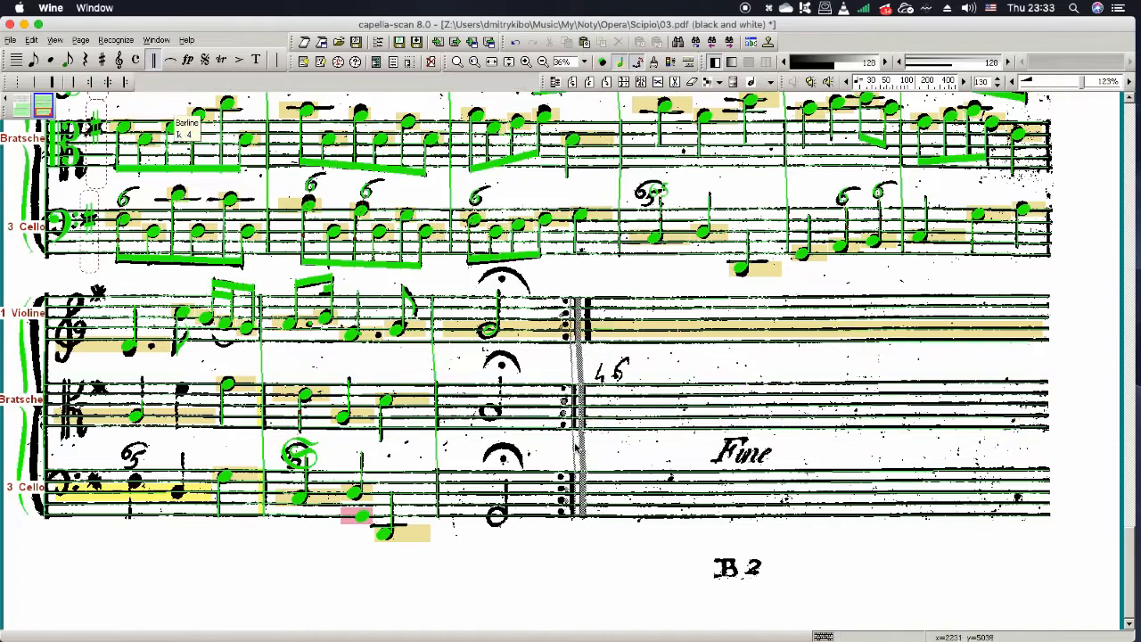
{"action": "left_click", "coordinate": [681, 460]}
Step: Add the missing quarter and half notes to the Bratsche and cello, and delete the false symbol above the cello's second measure
{"action": "left_click", "coordinate": [178, 490]}
{"action": "left_click", "coordinate": [490, 410]}
{"action": "left_click", "coordinate": [495, 513]}
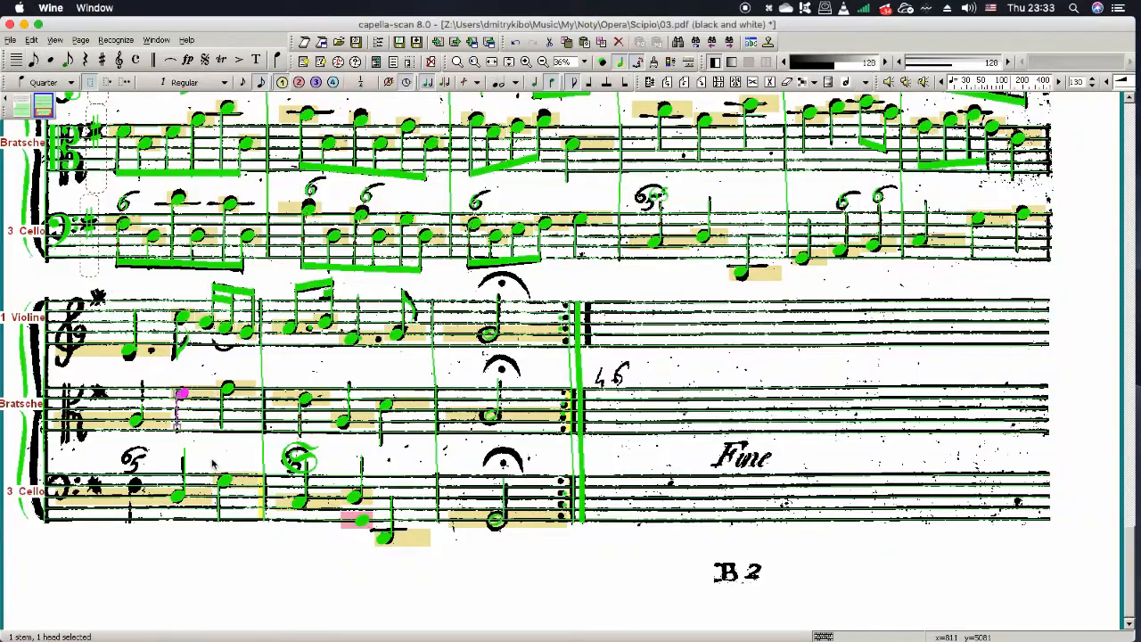
{"action": "left_click", "coordinate": [134, 486]}
{"action": "left_click", "coordinate": [297, 458]}
{"action": "key", "text": "Delete"}
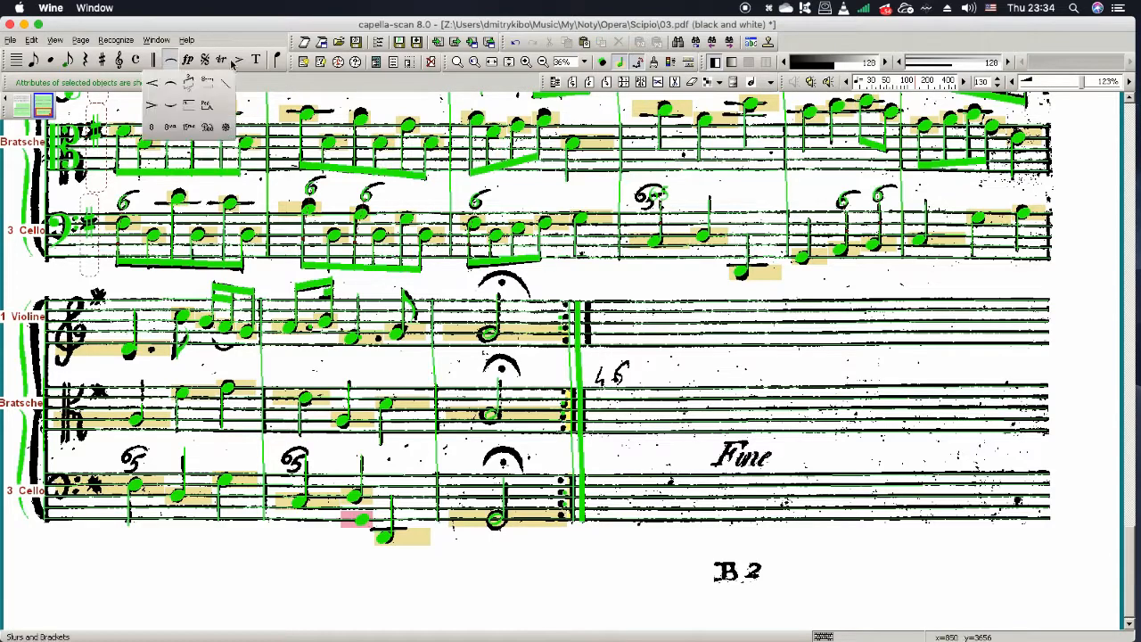
Step: Add the fermatas over the final notes, the Violine's slur and the cello's 65 figures in the last system
{"action": "left_click", "coordinate": [520, 292]}
{"action": "left_click", "coordinate": [299, 458]}
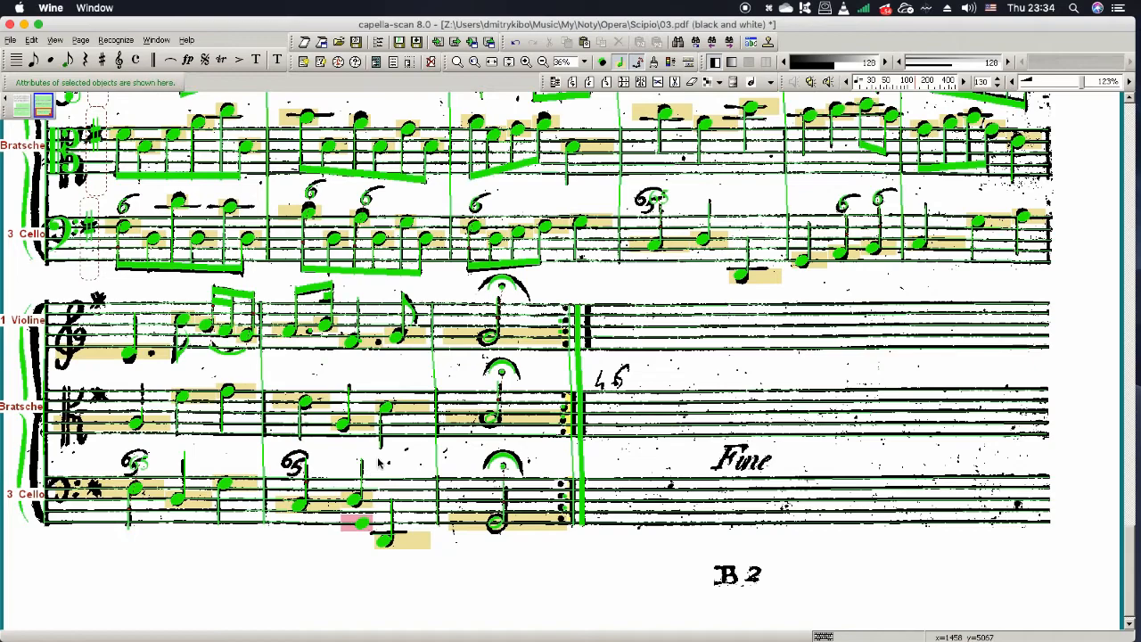
Step: Add the treble, alto and bass clefs and the one-sharp key signatures to the last system's staves
{"action": "left_click", "coordinate": [65, 410]}
{"action": "left_click", "coordinate": [100, 355]}
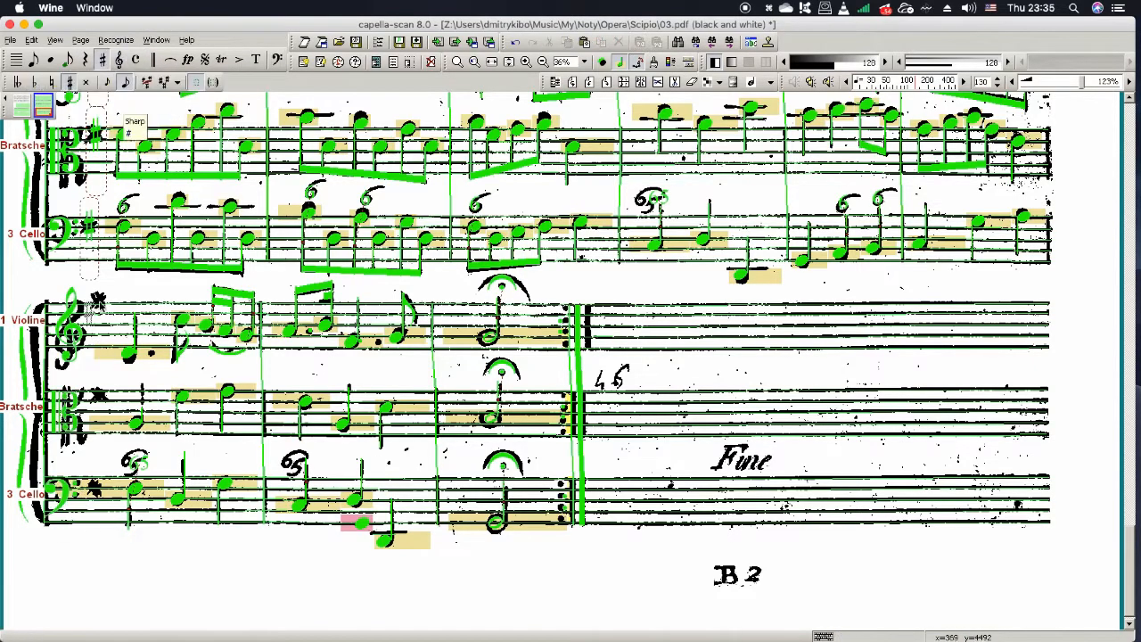
Step: Adjust the position and anchor of the figure 65 above the cello's second measure
{"action": "left_click", "coordinate": [298, 485]}
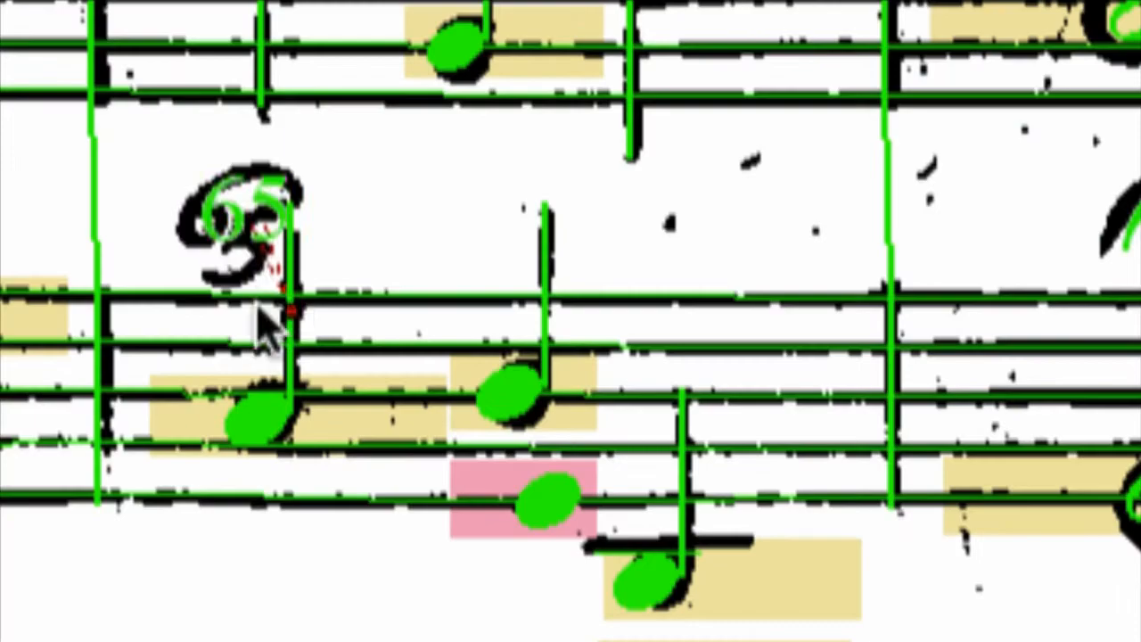
{"action": "left_click_drag", "start_coordinate": [254, 223], "coordinate": [365, 230]}
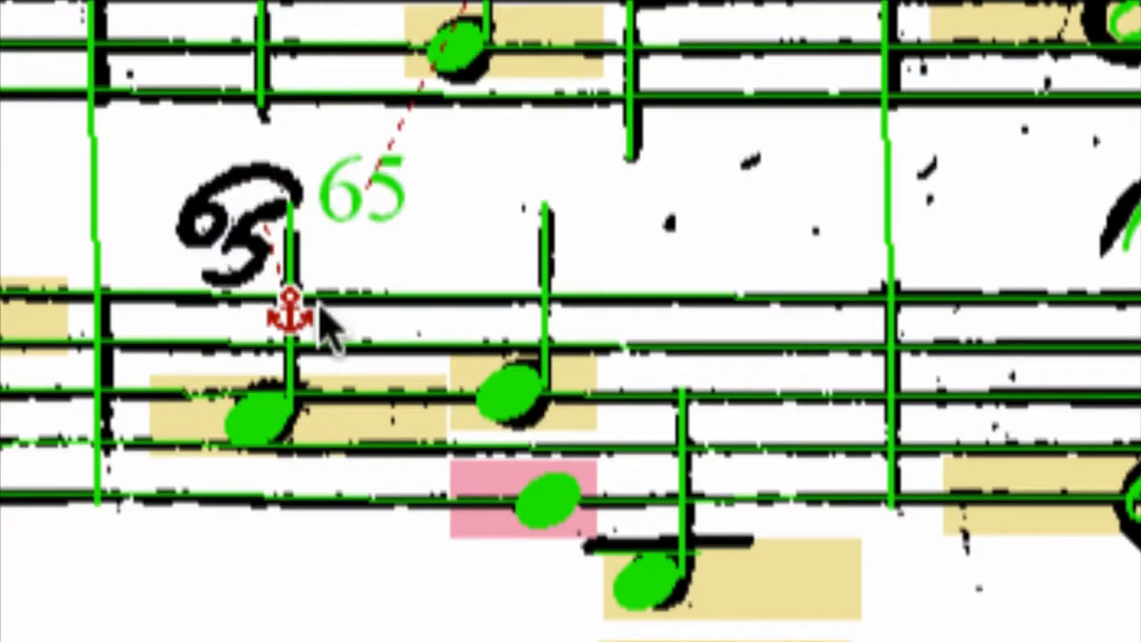
{"action": "left_click", "coordinate": [229, 241]}
Step: Add the italic text "Fine" above the cello staff after the closing barline and enlarge its font
{"action": "left_click", "coordinate": [731, 461]}
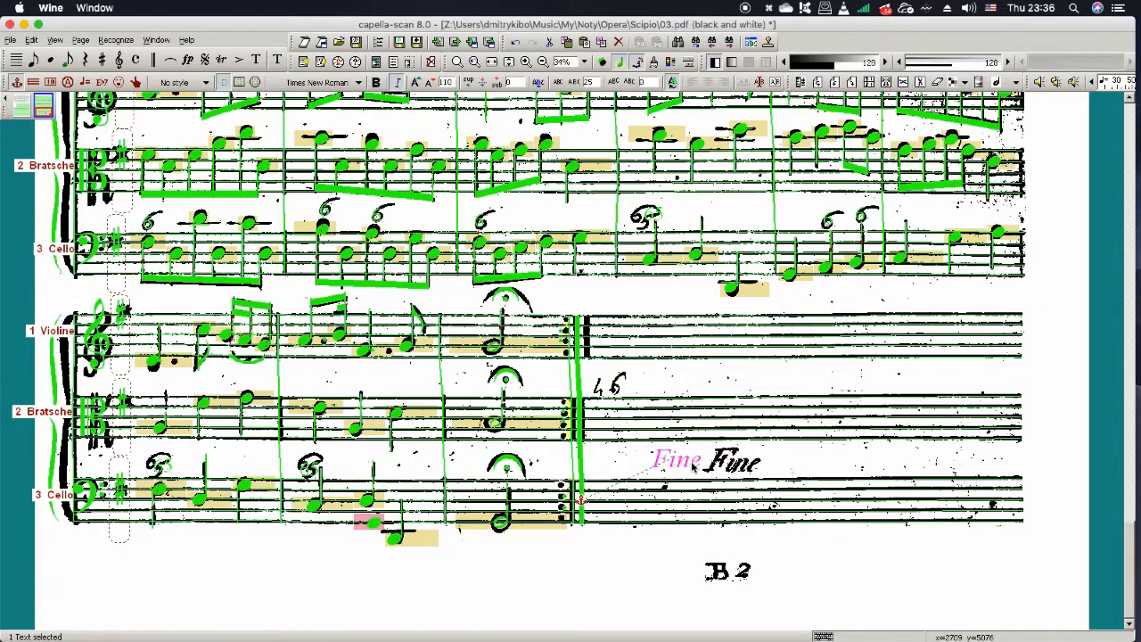
{"action": "left_click", "coordinate": [414, 83]}
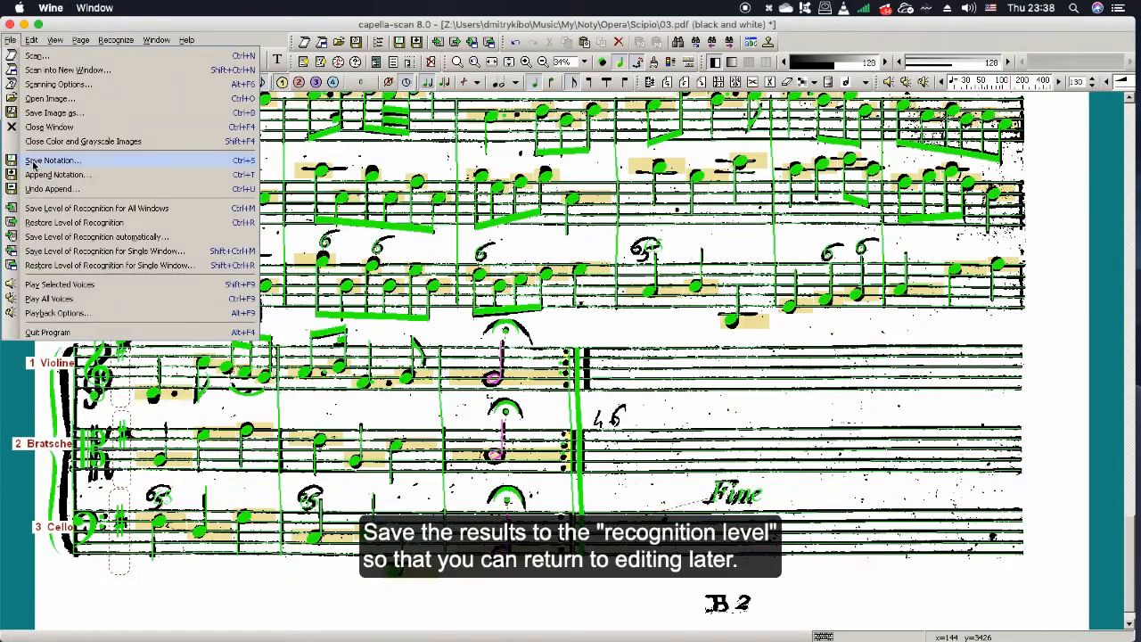
Step: Save the level of recognition for the corrected score
{"action": "left_click", "coordinate": [133, 280]}
{"action": "key", "text": "Return"}
{"action": "left_click", "coordinate": [448, 347]}
Step: Save the notation as 03 in the Scipio folder in capella CapXML 2.0 format
{"action": "left_click", "coordinate": [17, 42]}
{"action": "left_click", "coordinate": [71, 160]}
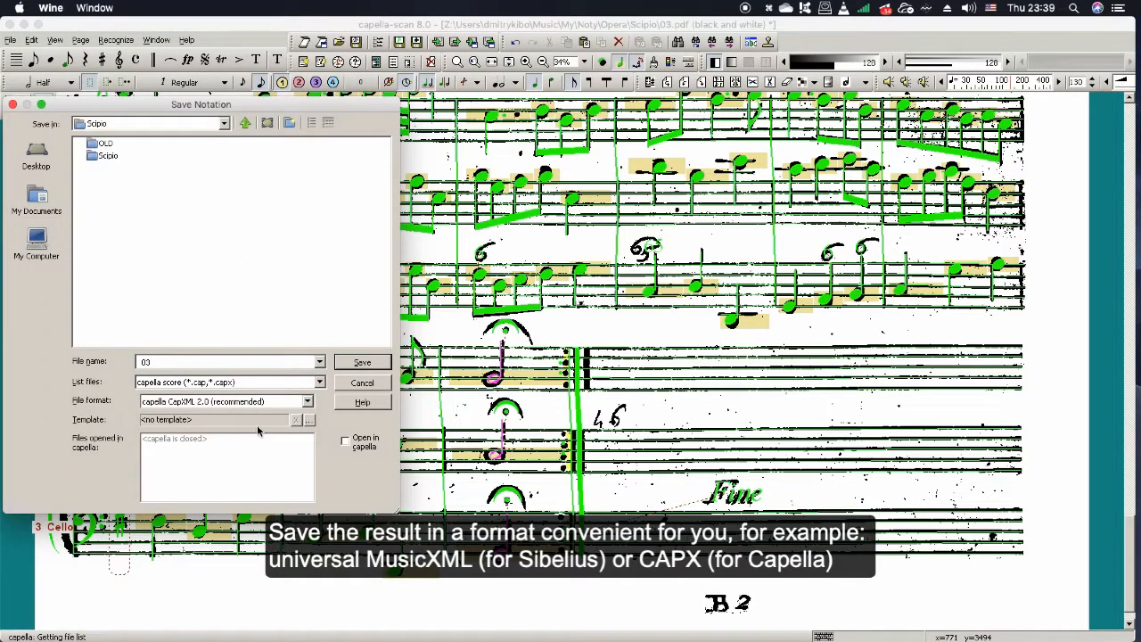
{"action": "left_click", "coordinate": [345, 365]}
Step: Quit capella-scan and open 03.capx from the Scipio folder in capella
{"action": "left_click", "coordinate": [9, 41]}
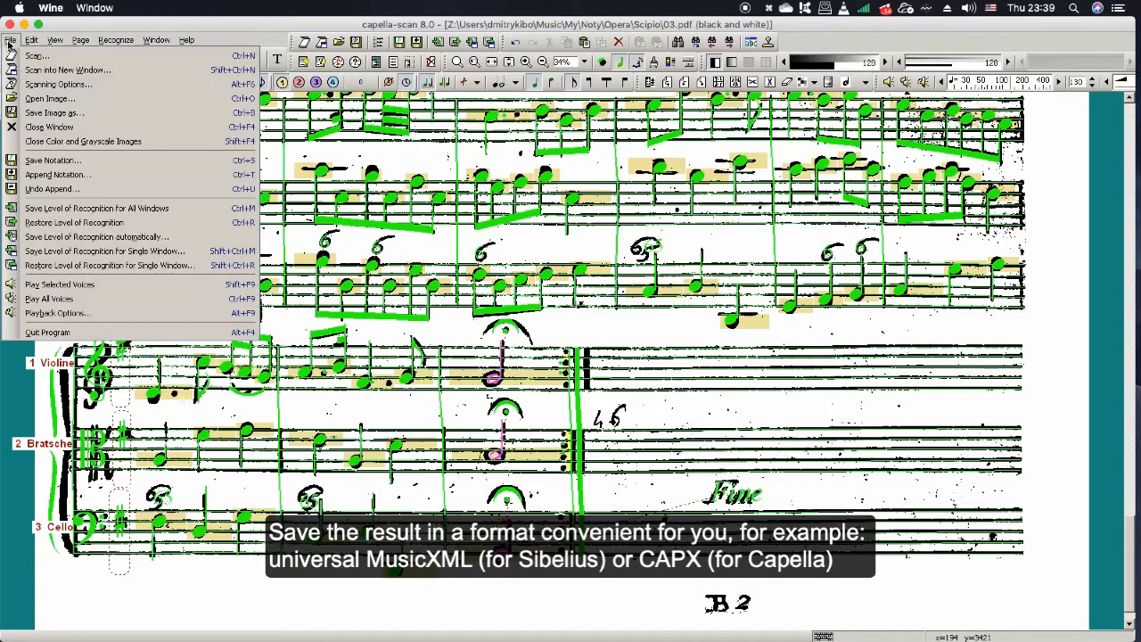
{"action": "left_click", "coordinate": [49, 333]}
{"action": "left_click", "coordinate": [798, 212]}
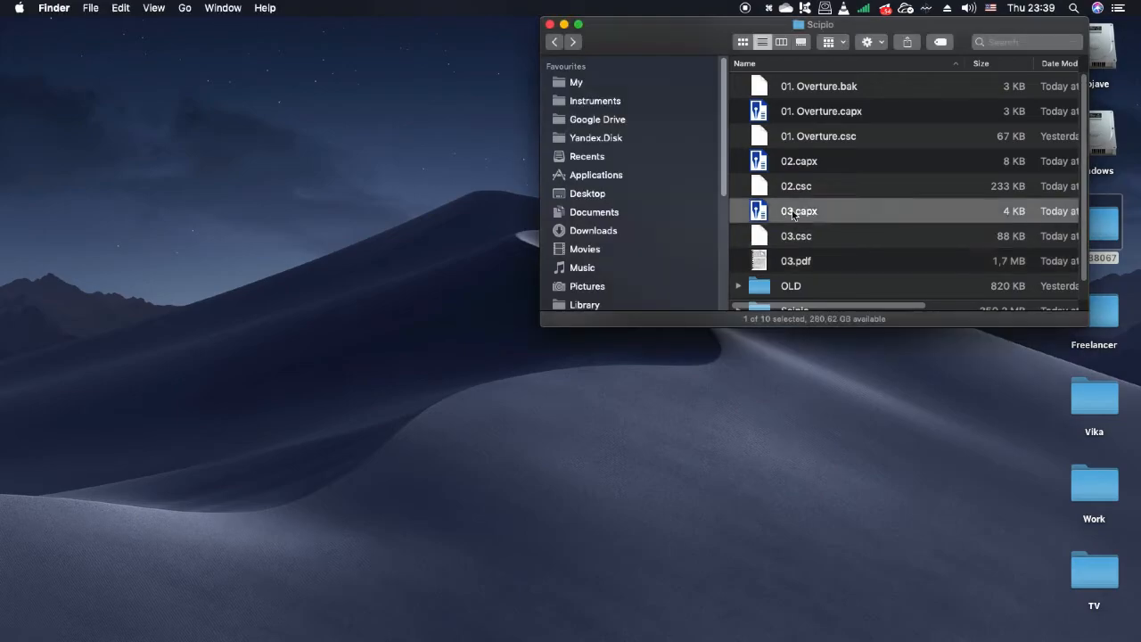
{"action": "key", "text": "super+o"}
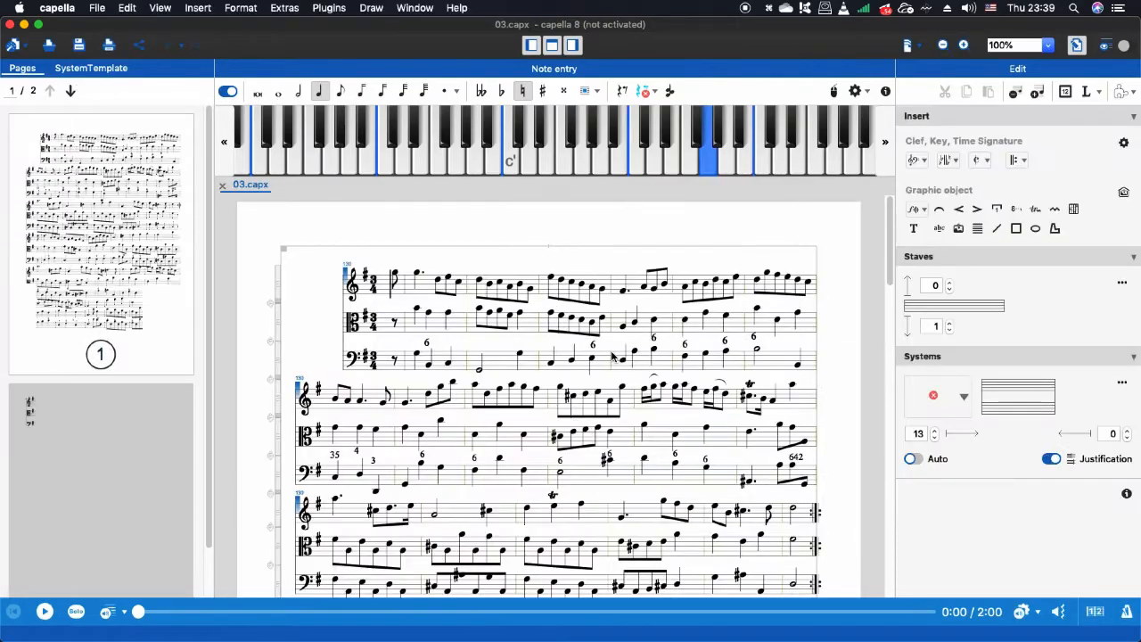
Step: Review both pages of the exported score and play it from the beginning
{"action": "scroll", "coordinate": [499, 335], "scroll_direction": "down", "scroll_amount": 10}
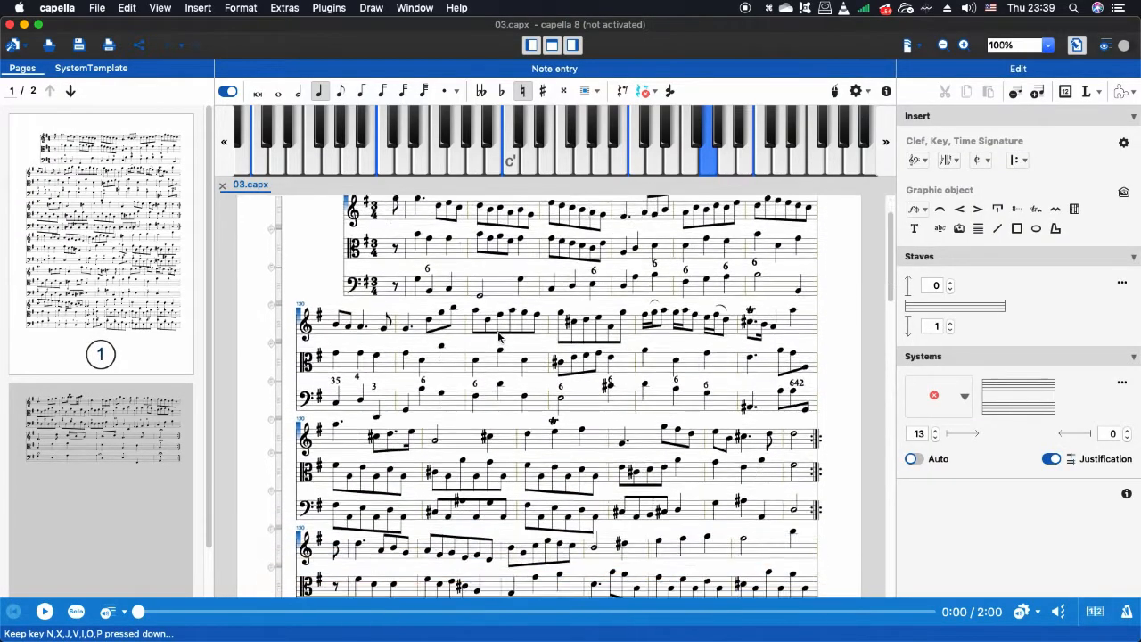
{"action": "scroll", "coordinate": [499, 336], "scroll_direction": "down", "scroll_amount": 10}
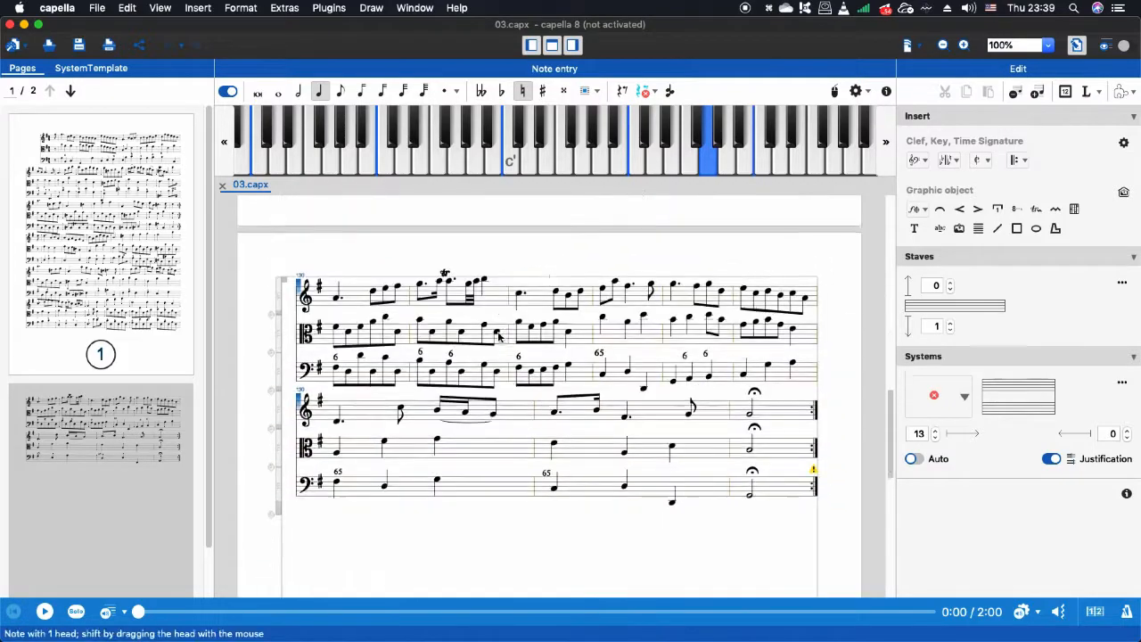
{"action": "scroll", "coordinate": [497, 337], "scroll_direction": "up", "scroll_amount": 3}
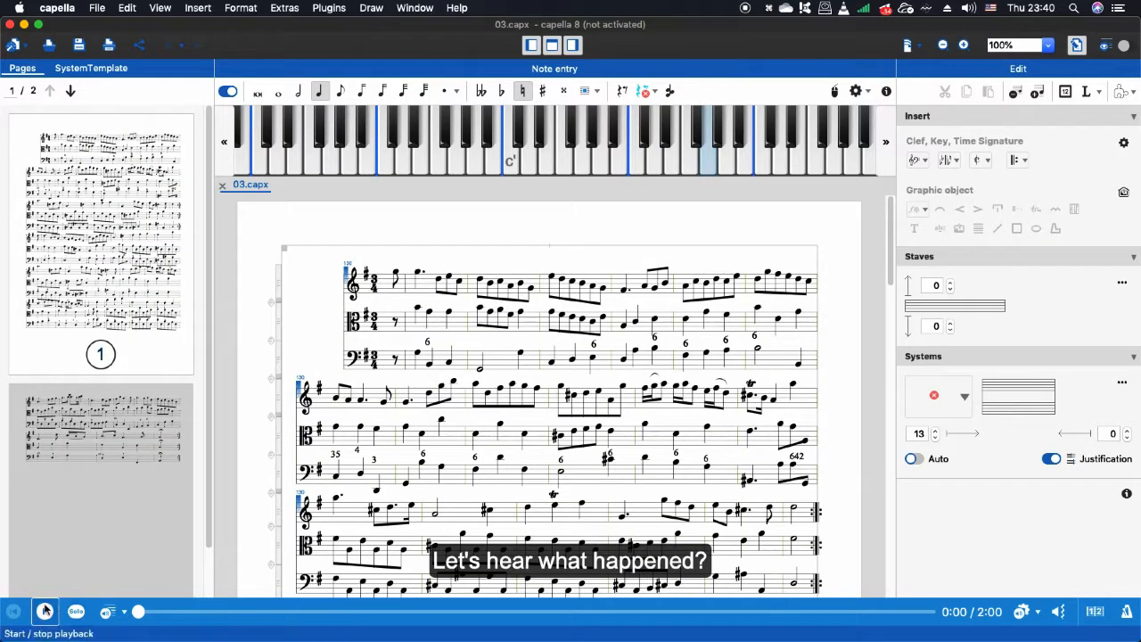
{"action": "left_click", "coordinate": [44, 610]}
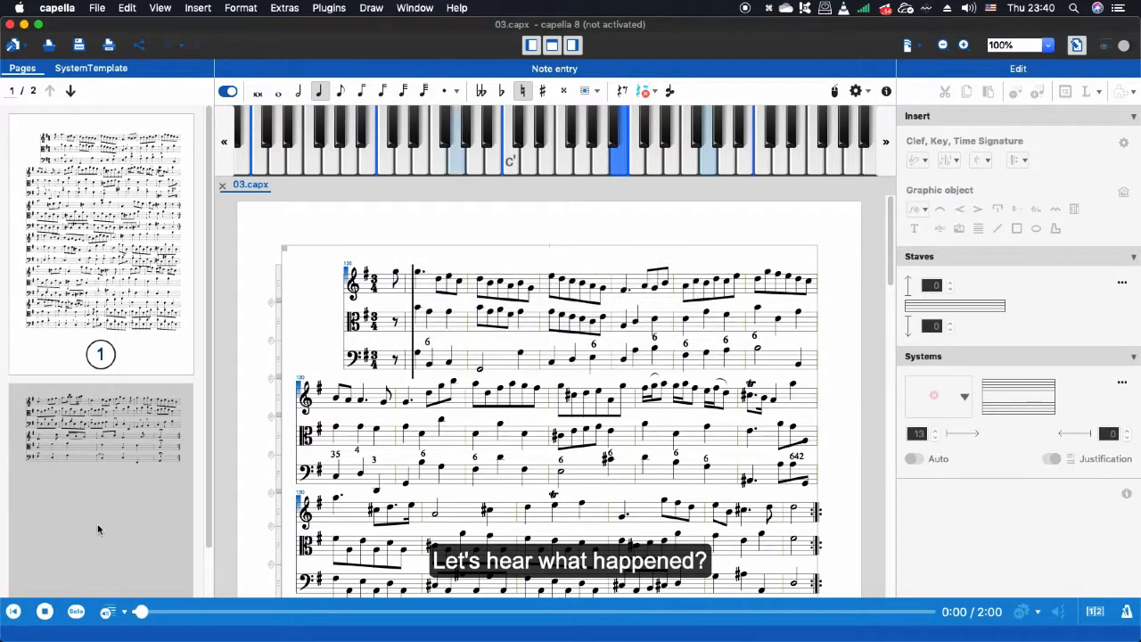